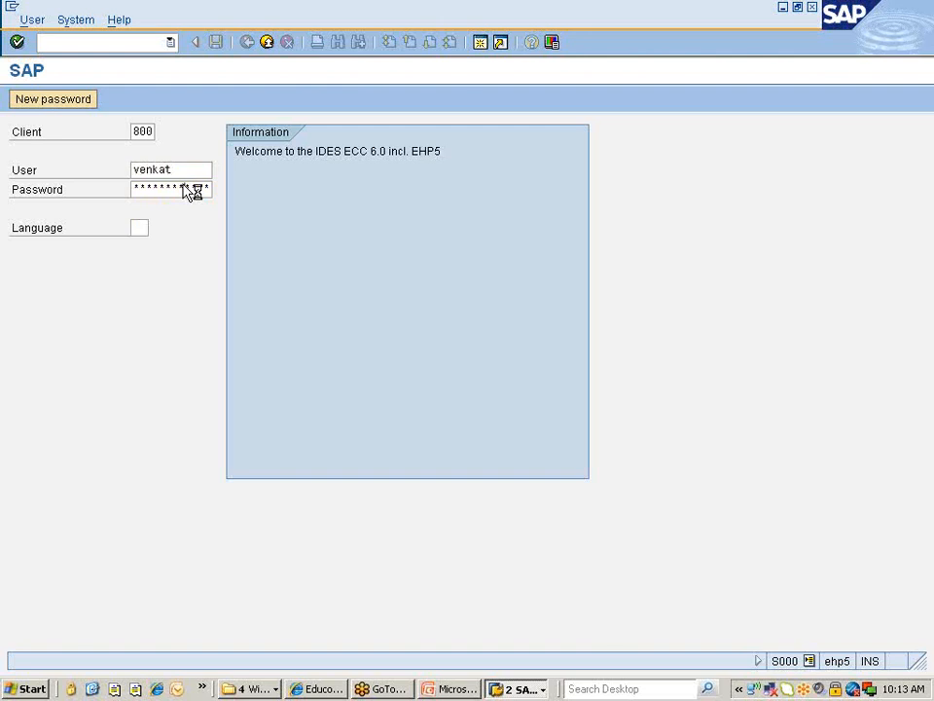
Start transaction mm01 for creating a material and set the industry sector to U Manufatcuring.
type("mm01")
key("Return")
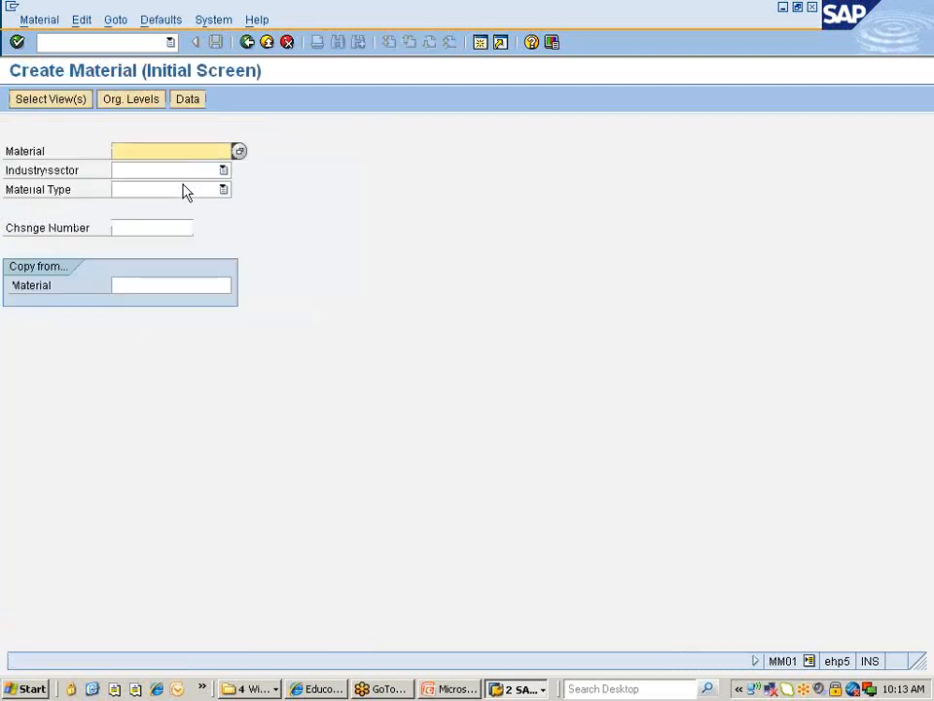
key("Tab")
type("U")
key("Tab")
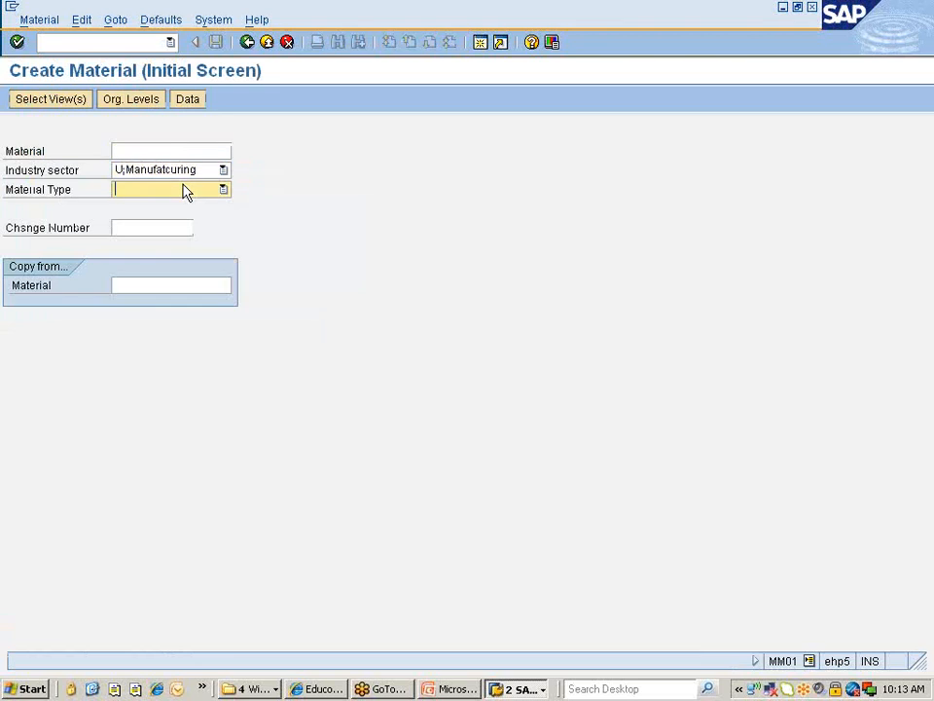
Set the material type to ZMRO Maint, Repair and proceed to the view selection.
type("Z")
key("Down")
key("Down")
key("Down")
key("Down")
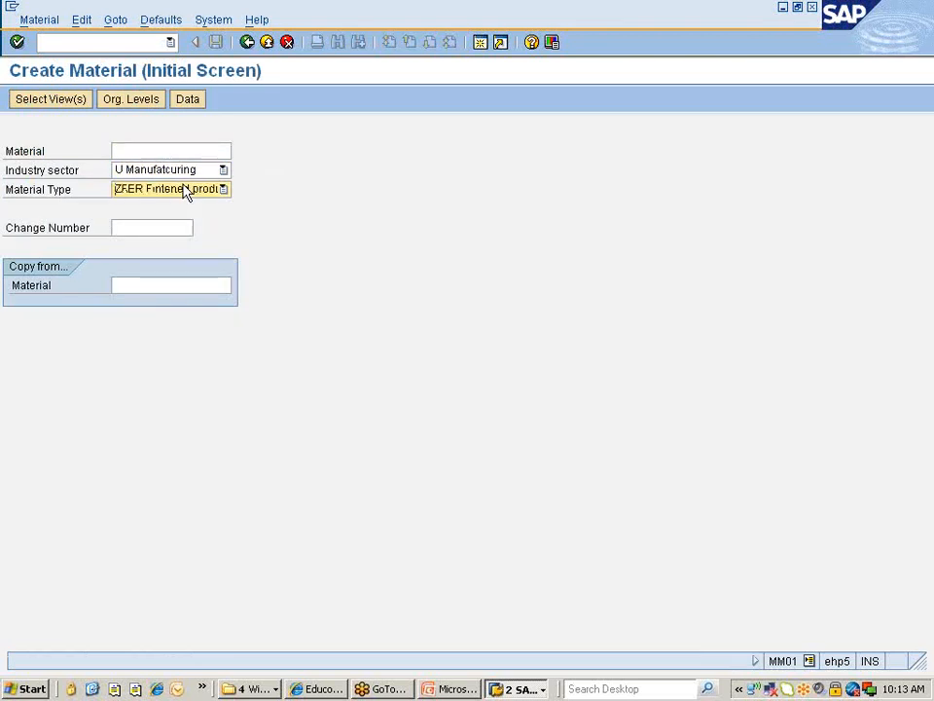
key("Down")
key("Up")
key("Return")
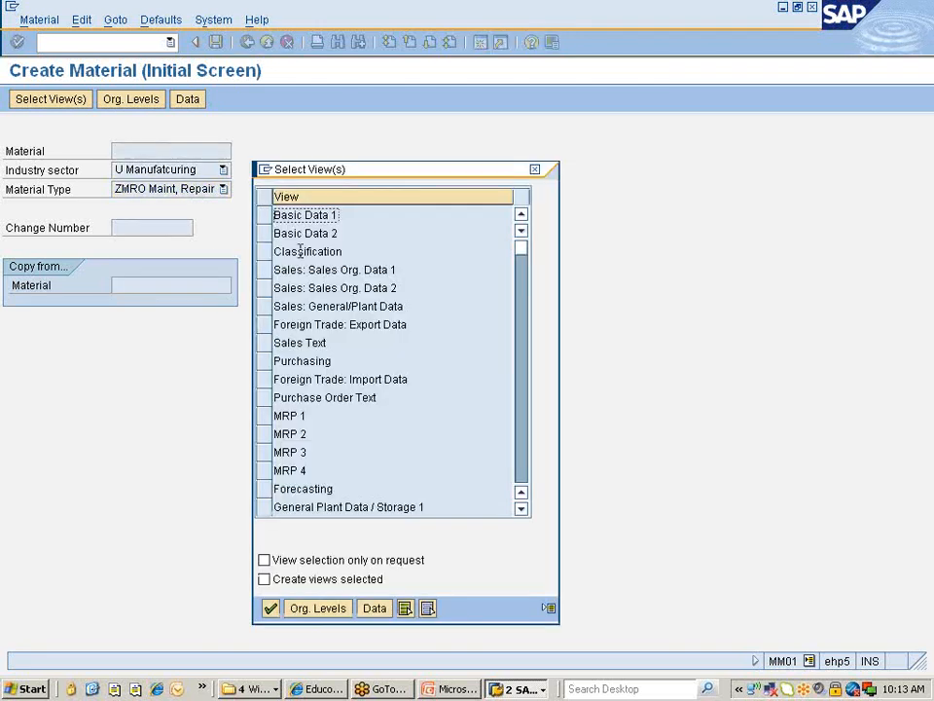
Select the views Basic Data 1, Basic Data 2, Purchasing, MRP 1 to MRP 4, and Forecasting.
left_click(266, 216)
left_click(265, 234)
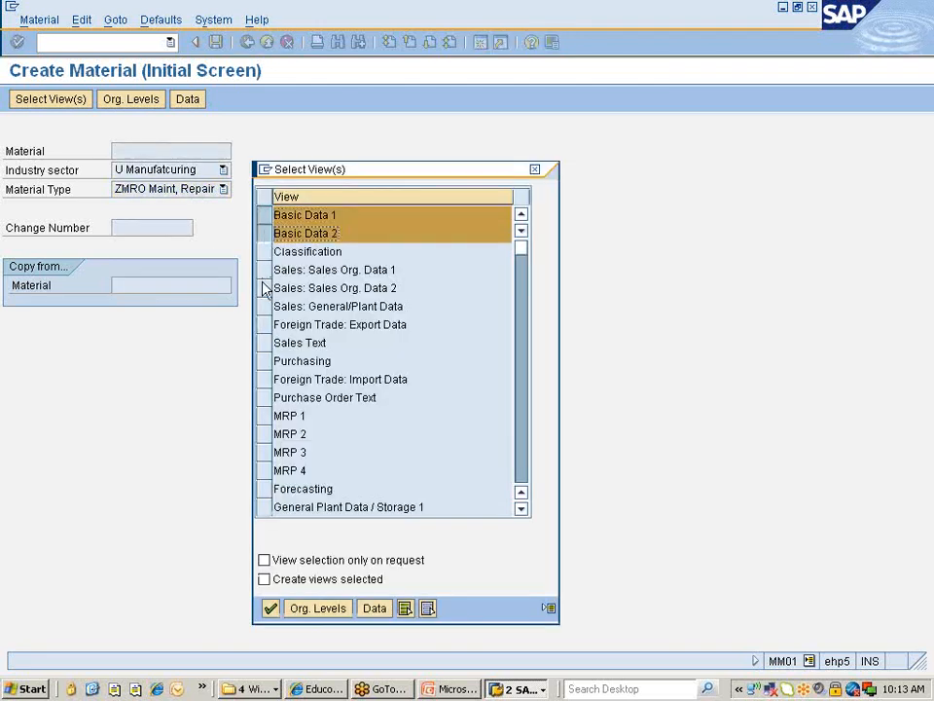
left_click(265, 360)
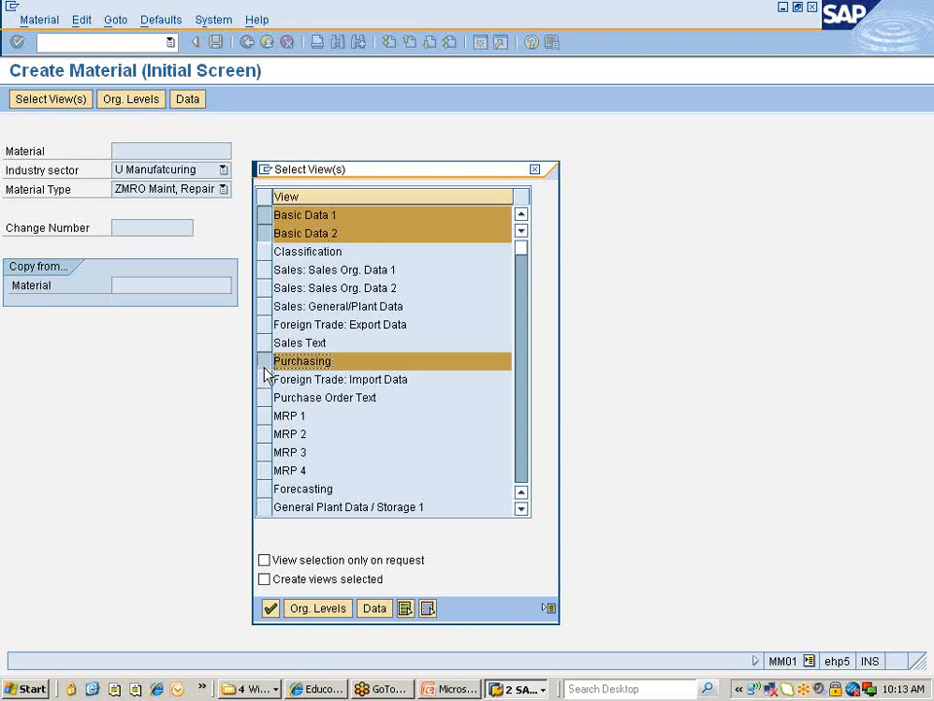
left_click(265, 416)
left_click(265, 434)
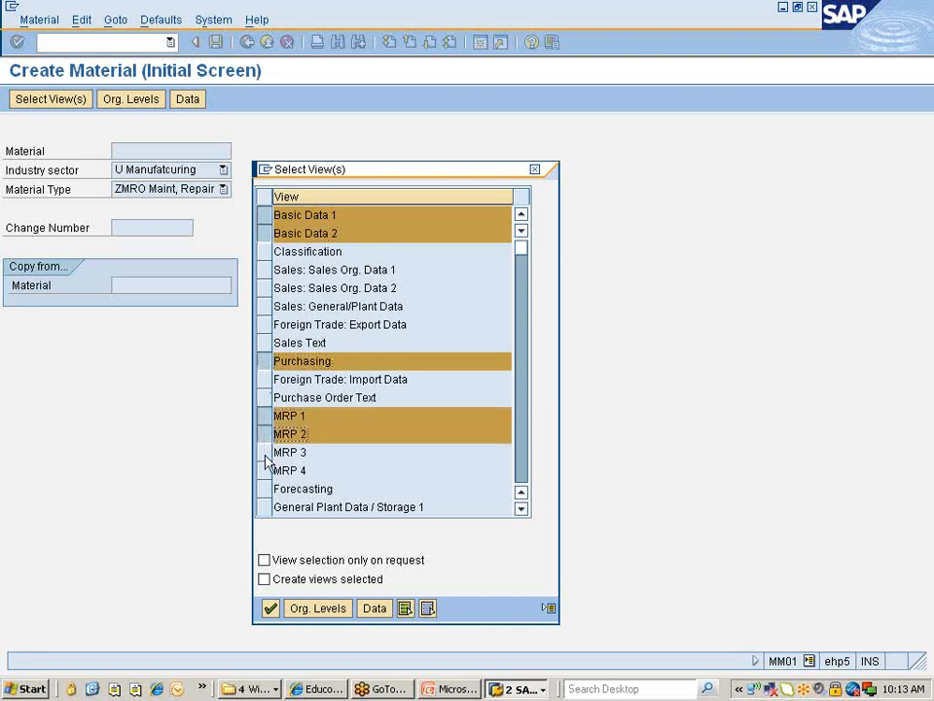
left_click(265, 453)
left_click(267, 471)
left_click(266, 489)
Add the General Plant Data / Storage 1 and 2 and Accounting 1 views, and accept plant 777C with storage location 0001.
scroll(338, 440, "down", 2)
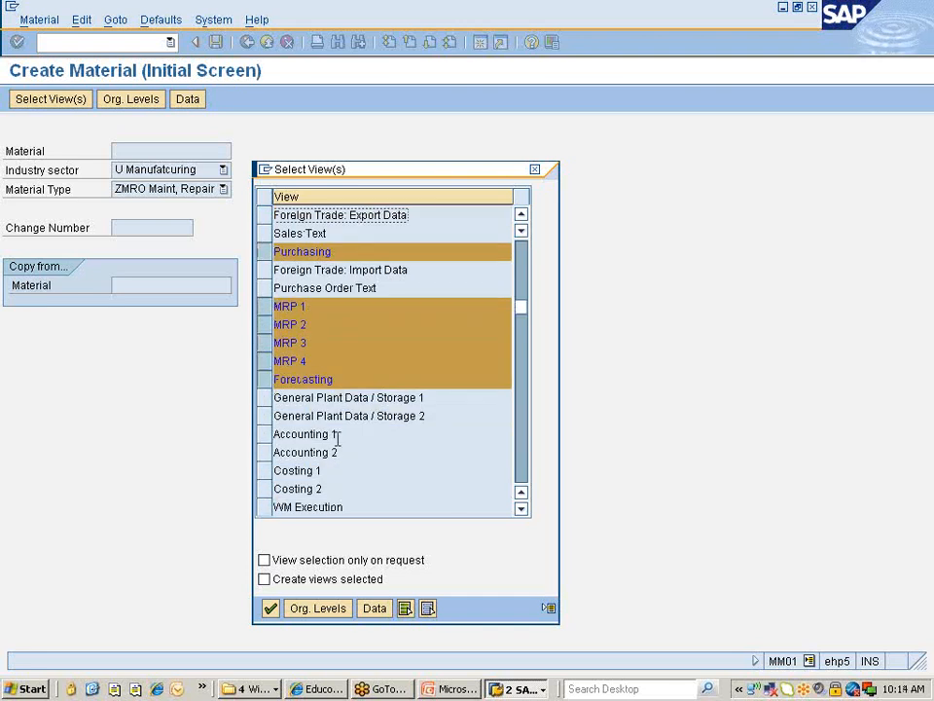
left_click(263, 398)
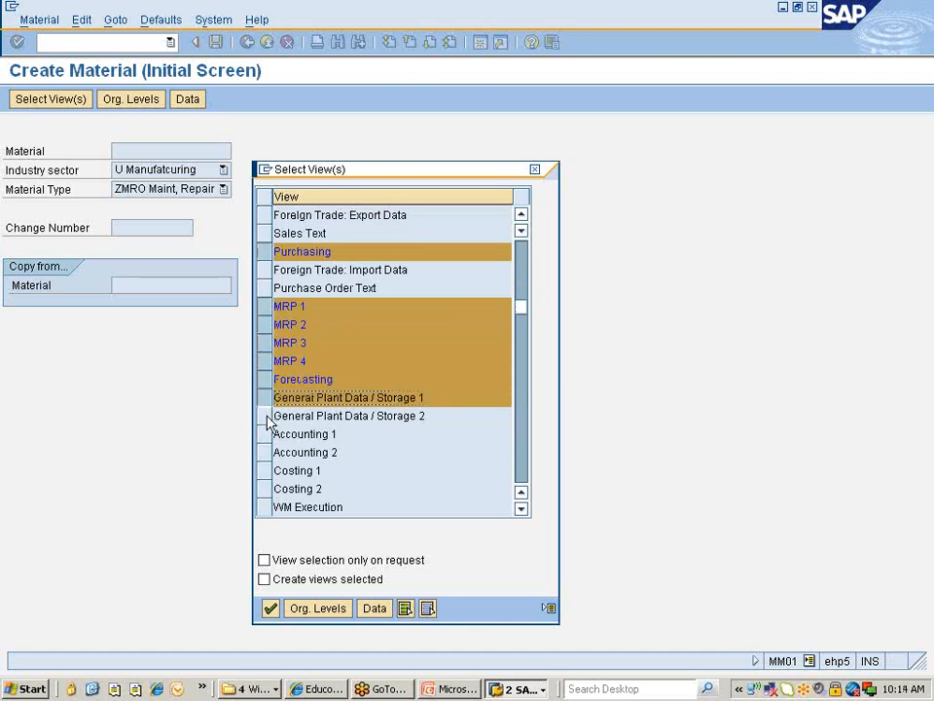
left_click(265, 417)
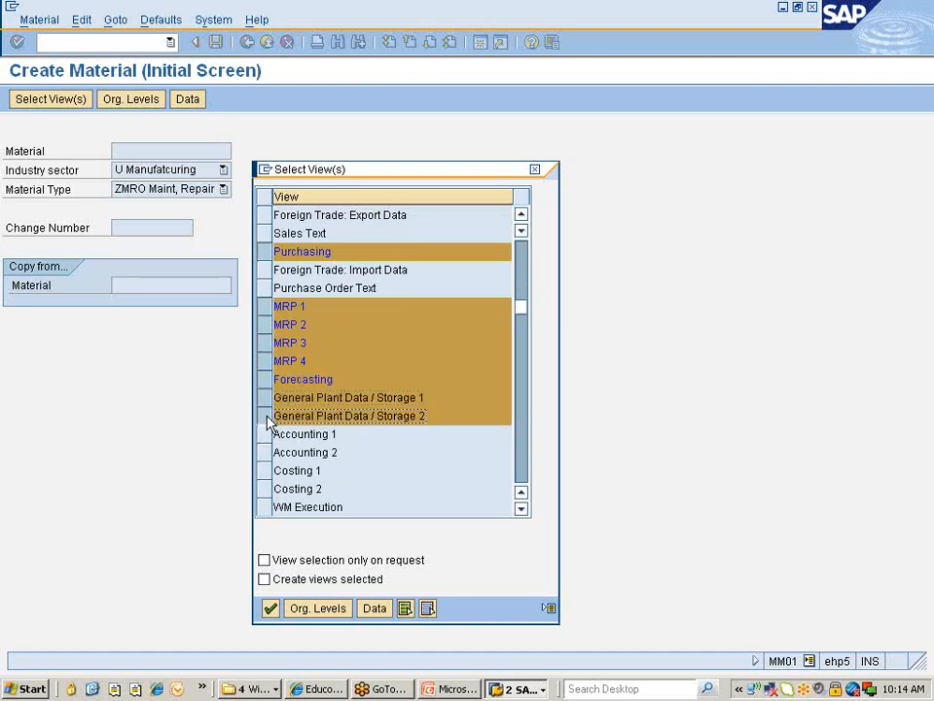
left_click(267, 436)
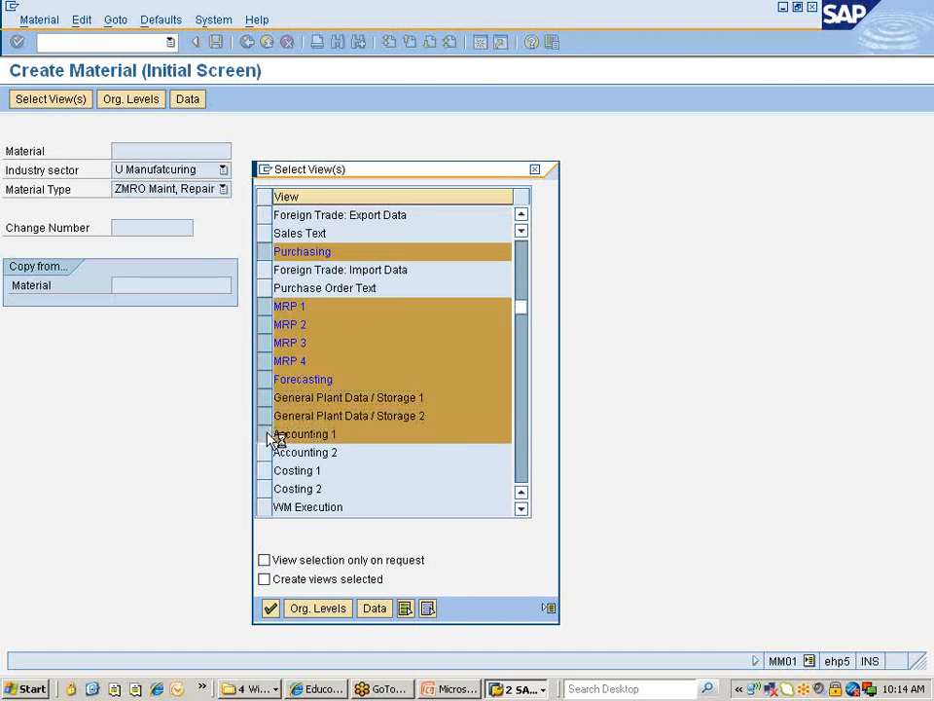
key("Return")
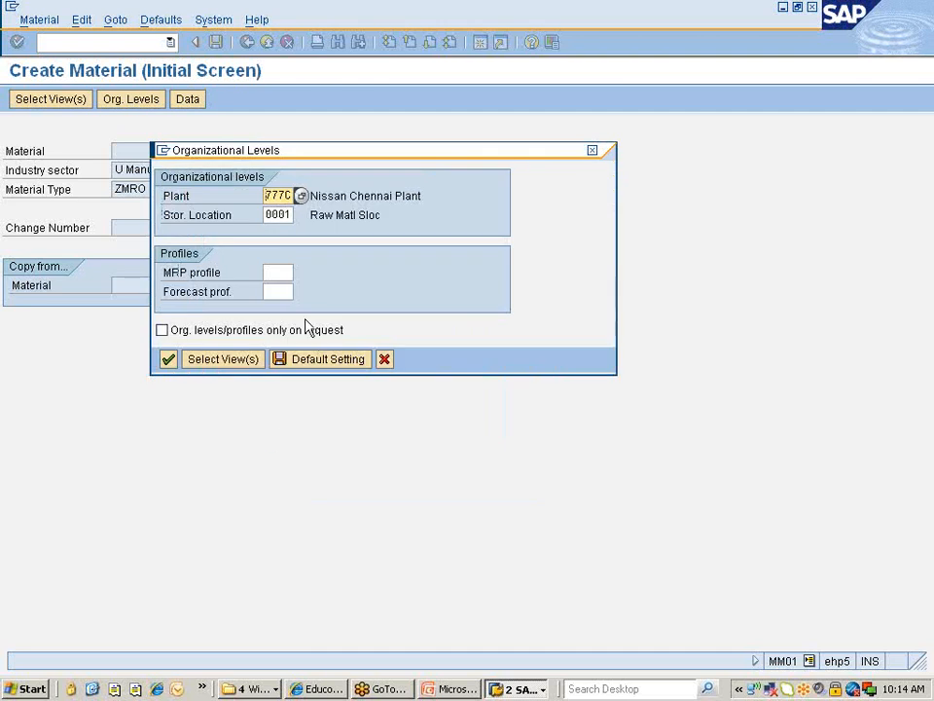
left_click(169, 360)
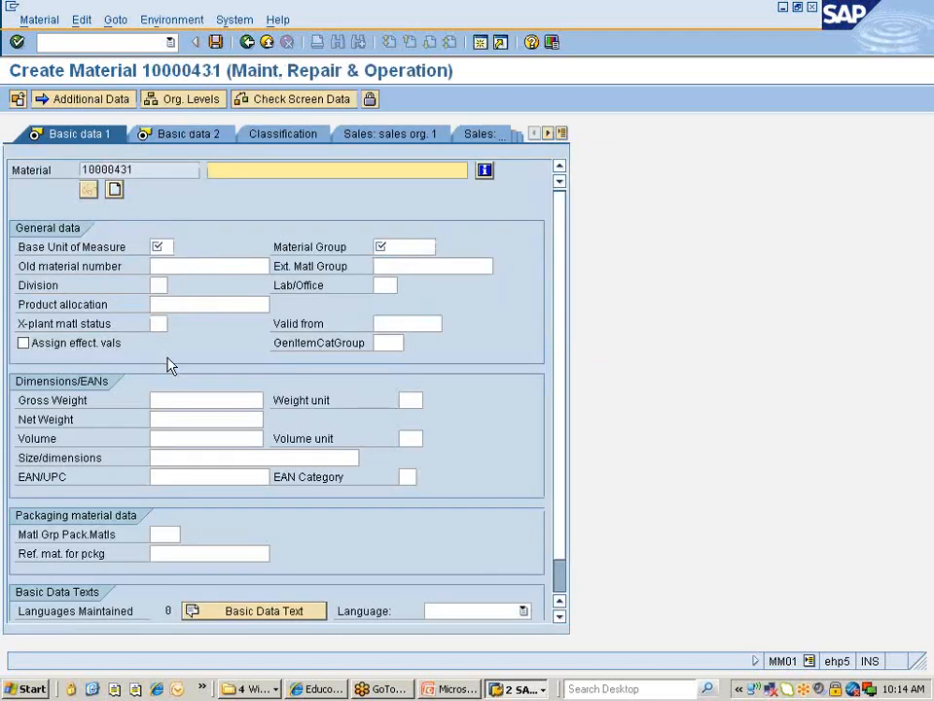
Enter the material description "demo matl for Forecast based planning".
type("e")
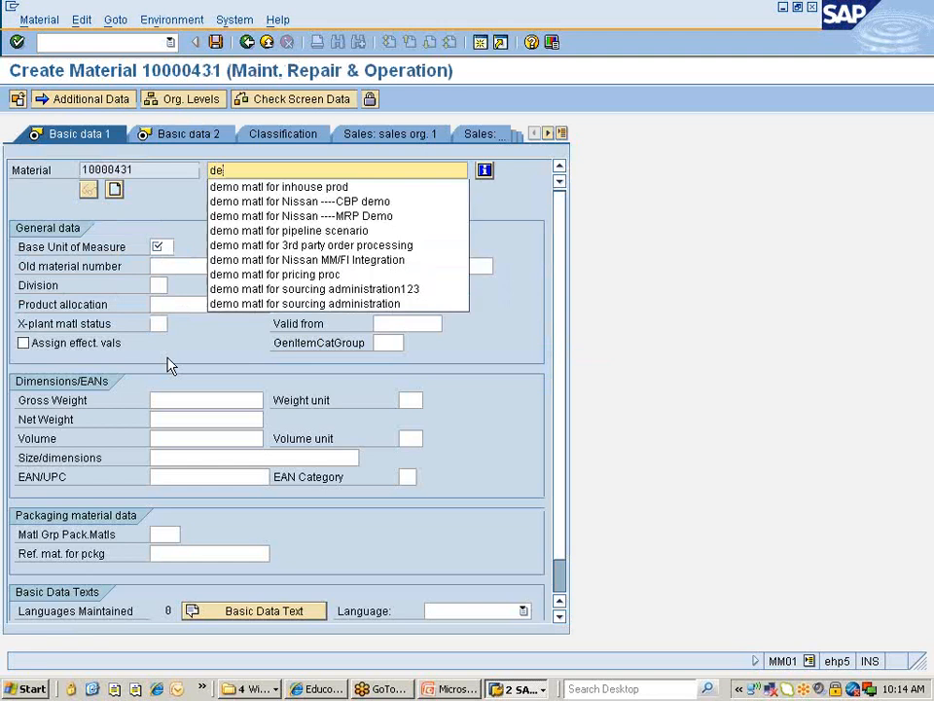
type("mo:mat")
type("l f")
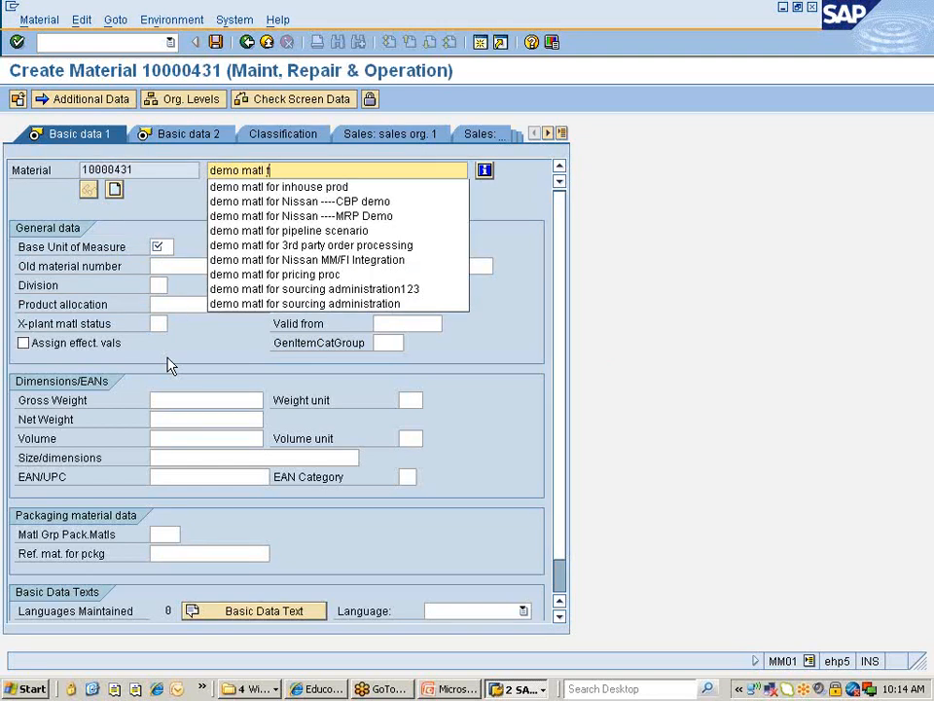
type("or Fo")
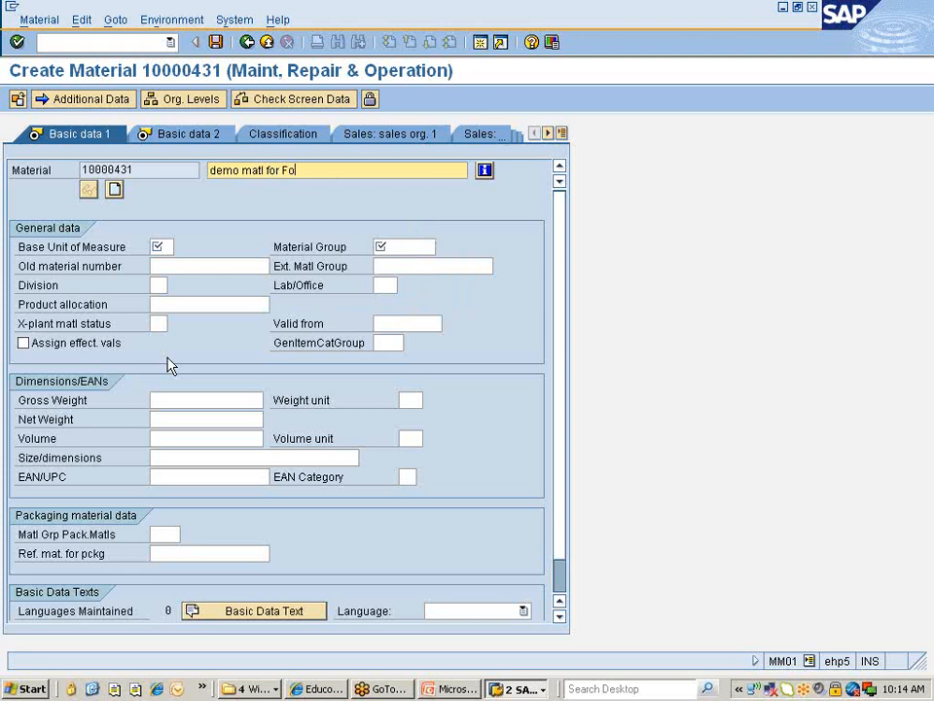
type("recast based planning")
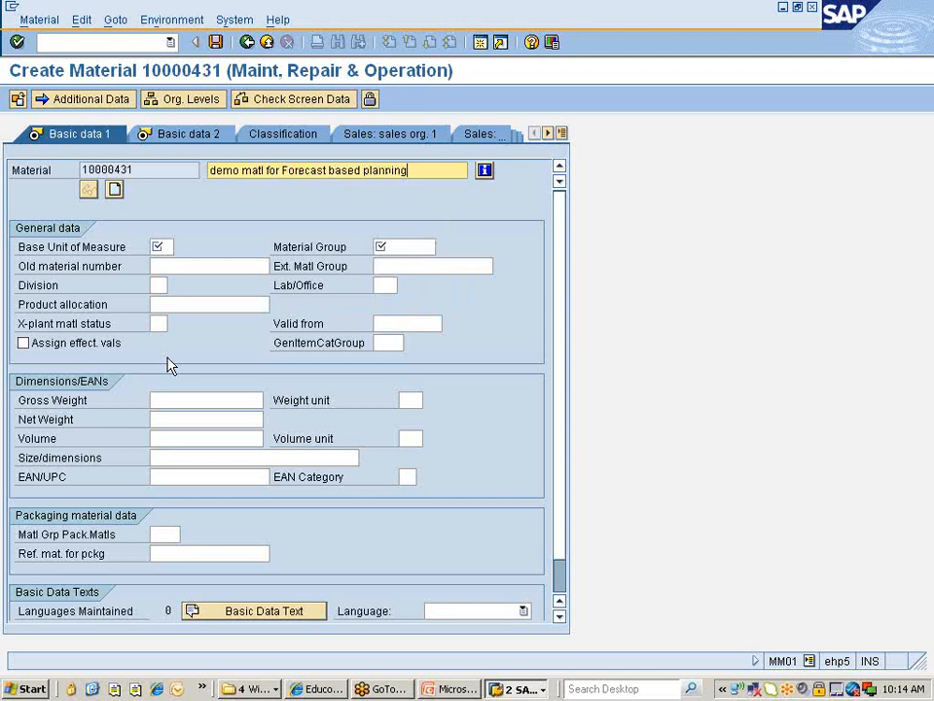
Set the base unit of measure to EA and the material group to 00103, and continue to the Purchasing view.
left_click(156, 247)
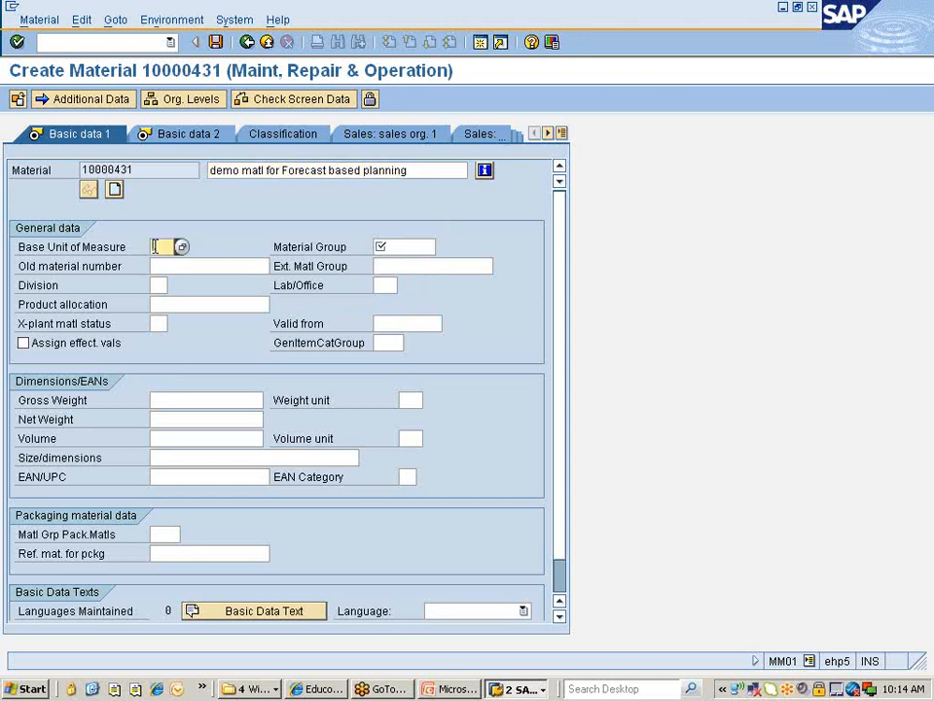
type("ea")
left_click(385, 247)
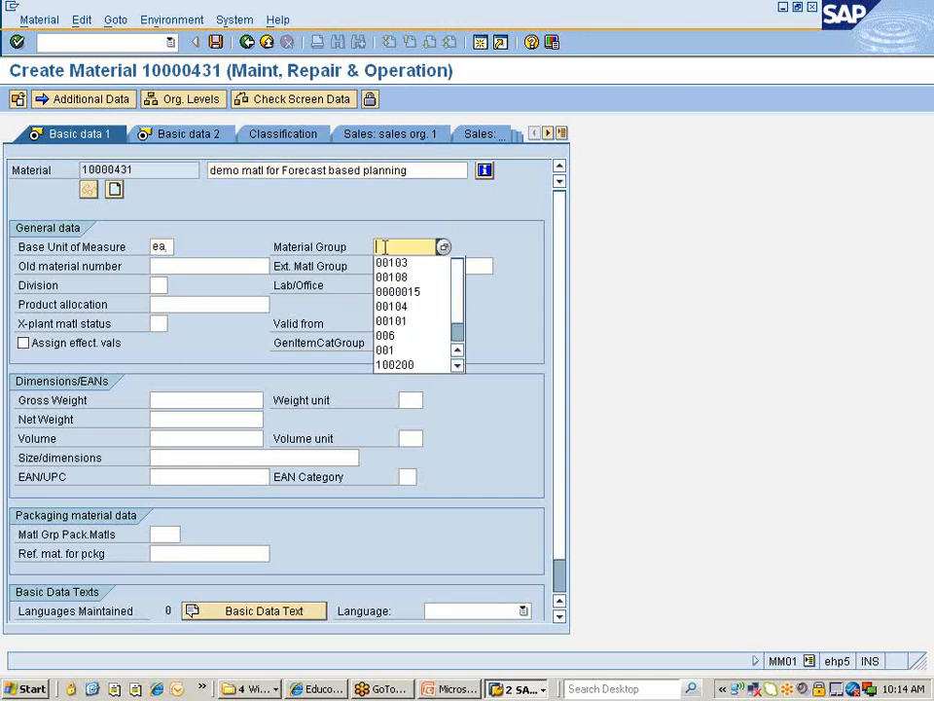
left_click(389, 260)
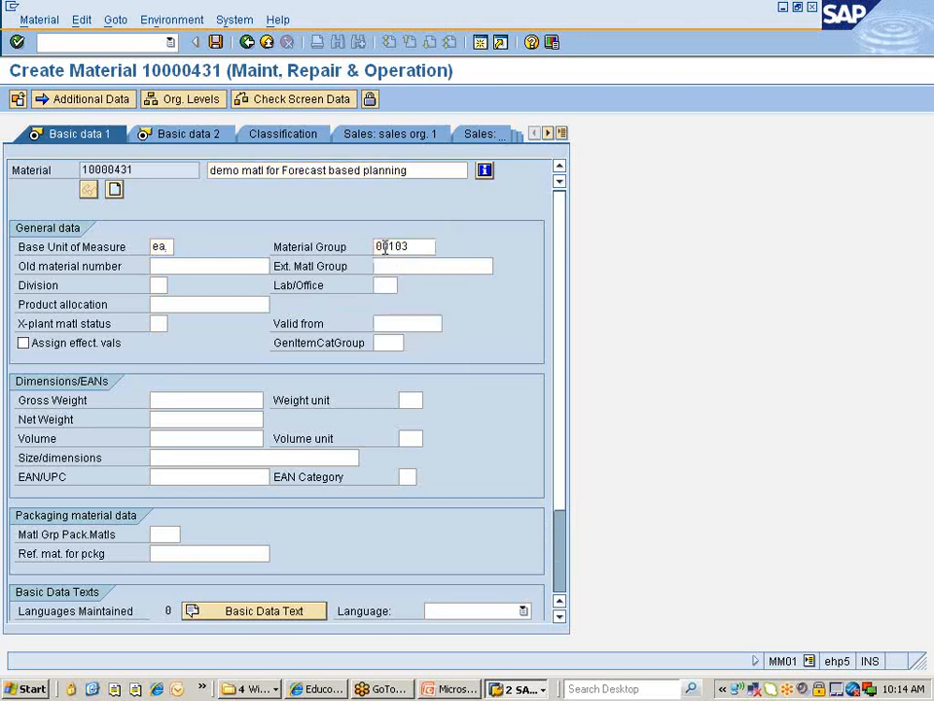
key("Return")
key("Return")
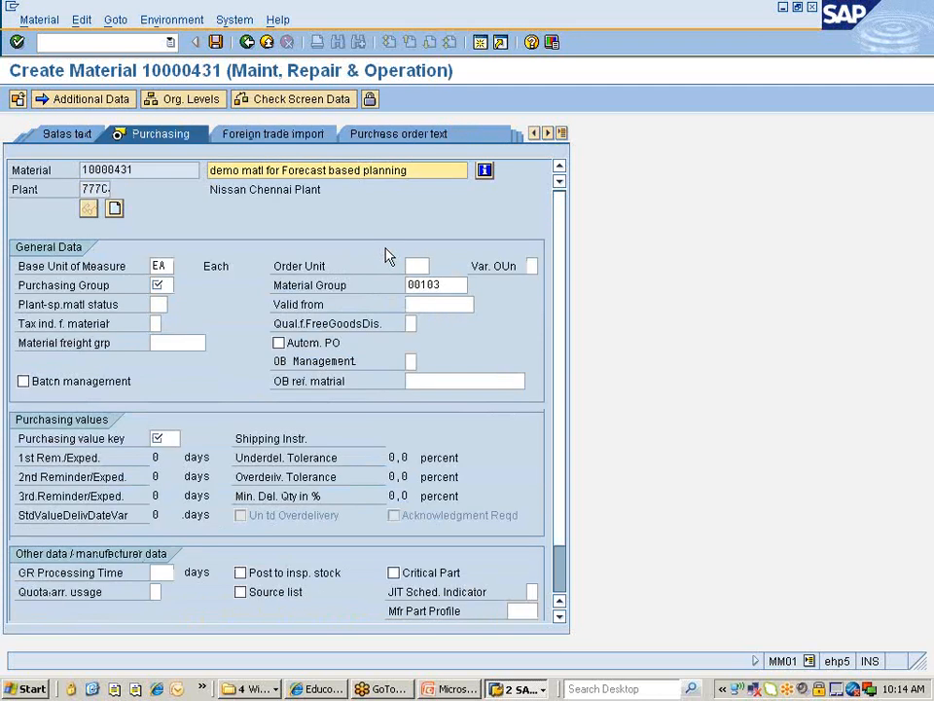
Enter purchasing group NIS, purchasing value key ZN and the GR processing time, and continue to the MRP 1 view.
left_click(162, 284)
type("n16")
left_click(161, 439)
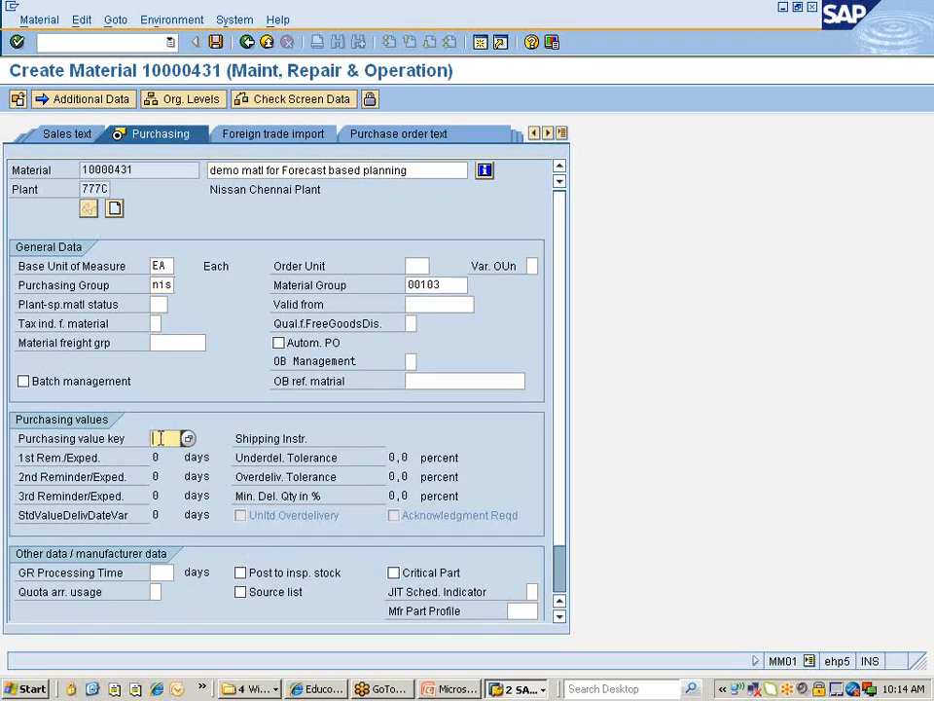
key("BackSpace")
left_click(191, 458)
left_click(161, 571)
key("Return")
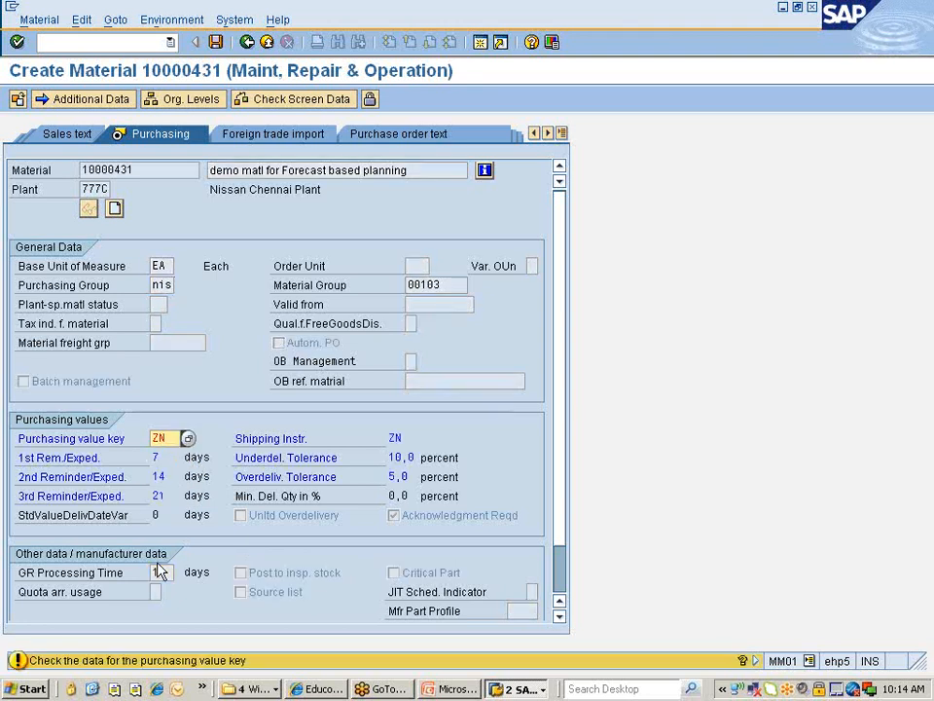
key("Return")
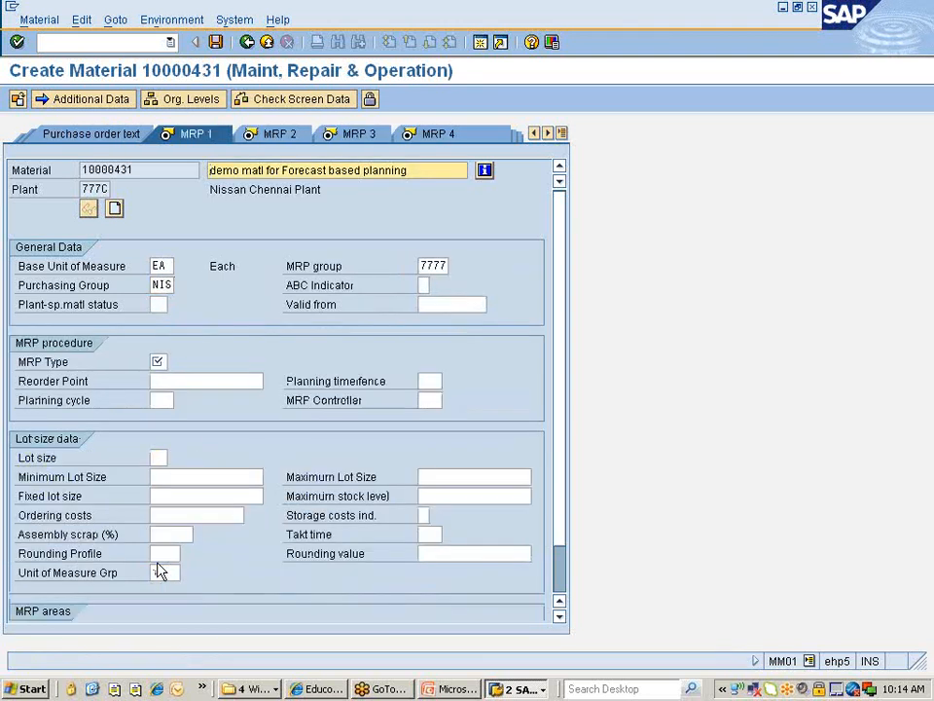
Set the MRP type to VV, Forecast-based planning, from its list of possible values.
left_click(158, 362)
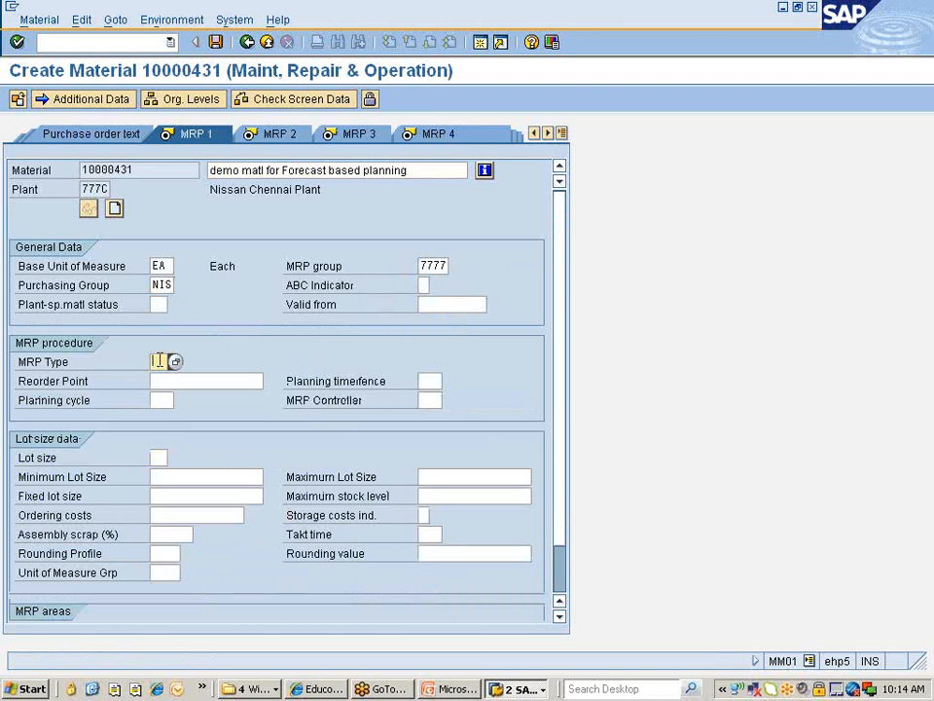
left_click(175, 362)
scroll(245, 467, "down", 4)
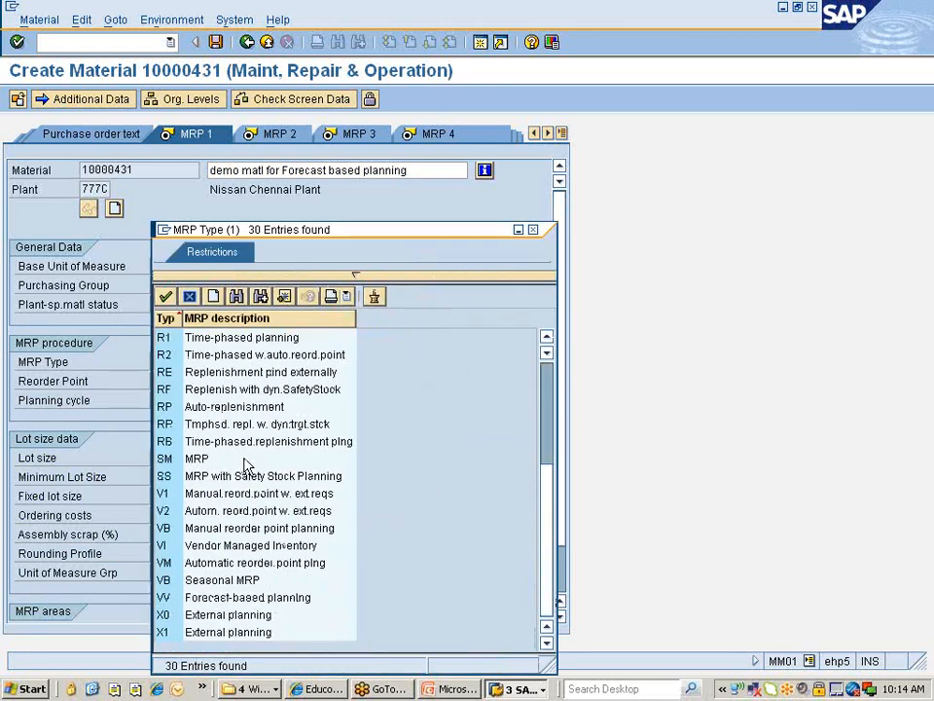
left_click(232, 597)
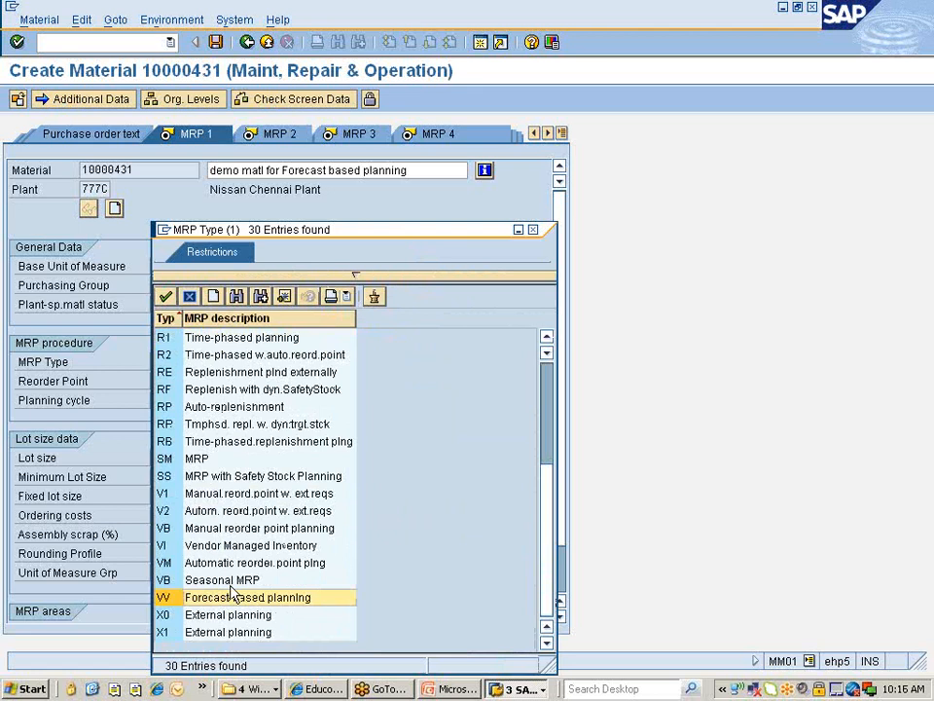
double_click(179, 598)
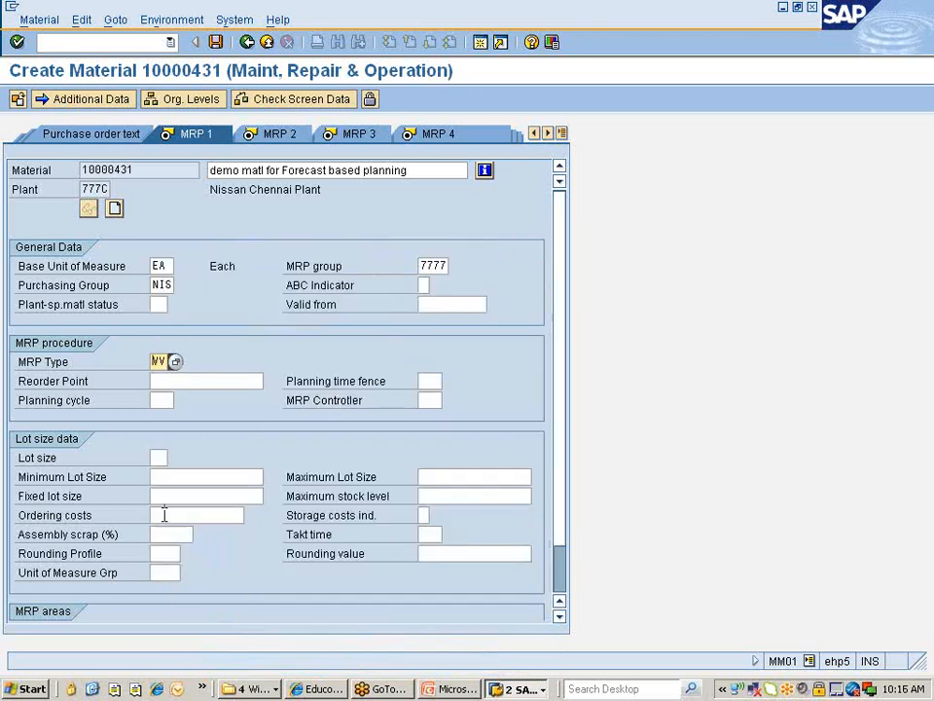
Assign MRP controller 777 from the possible values and confirm the MRP 1 entries.
left_click(432, 400)
left_click(449, 401)
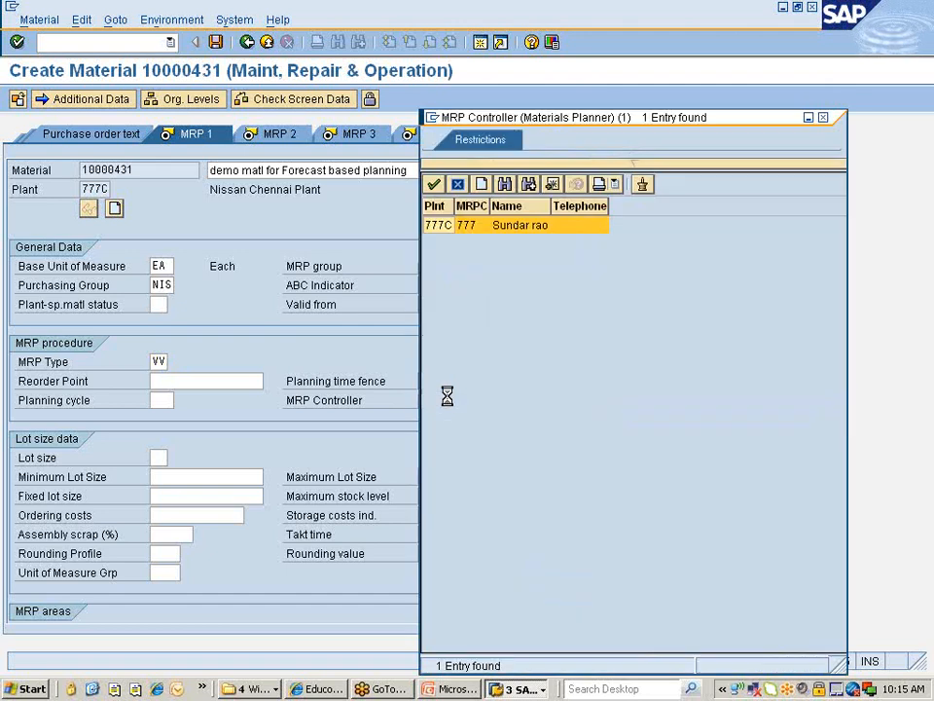
double_click(468, 225)
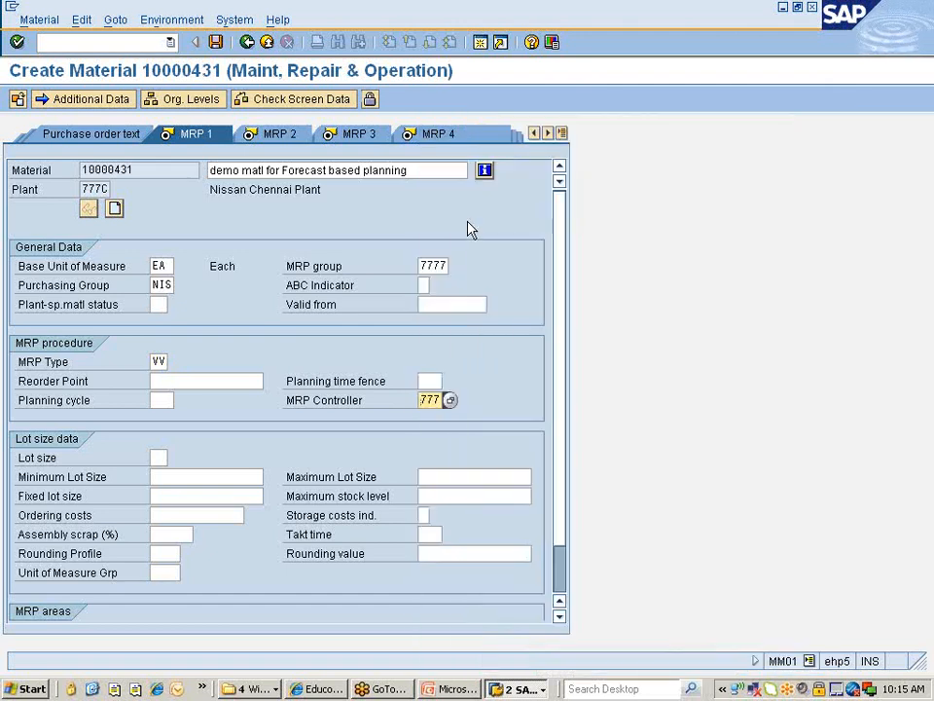
key("Return")
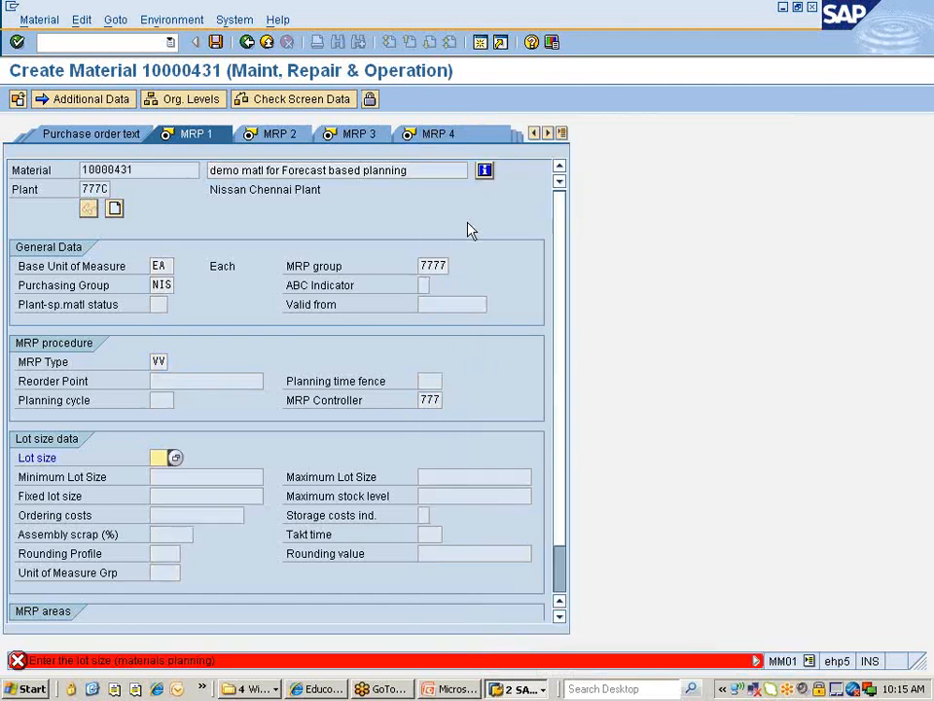
Set the lot size to HB, Replenish to maximum stock level, with a maximum stock level of 500, and continue to the MRP 2 view.
left_click(175, 457)
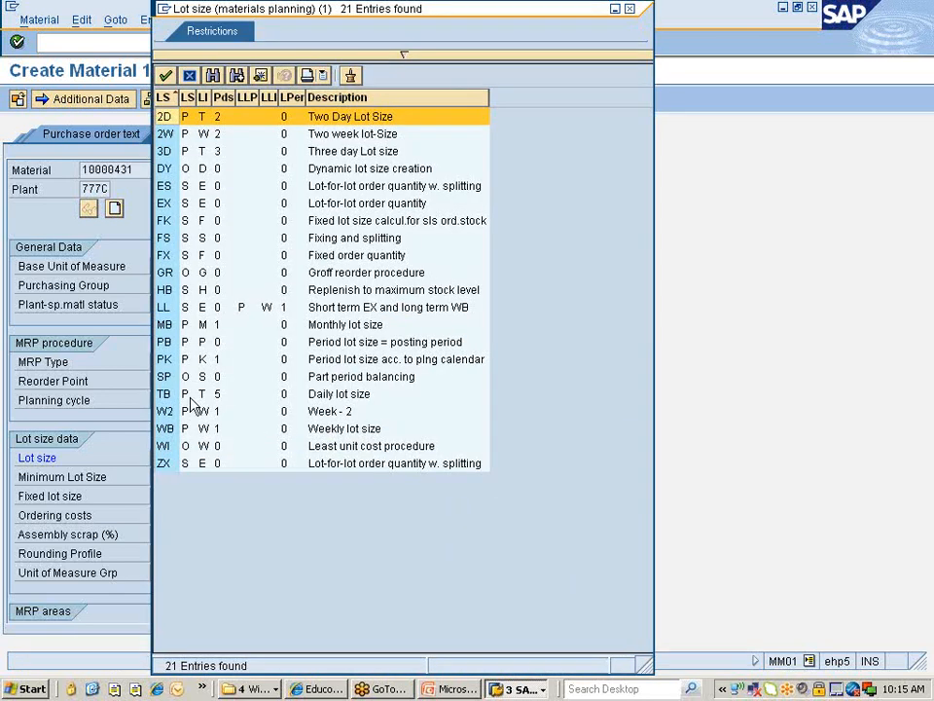
double_click(165, 290)
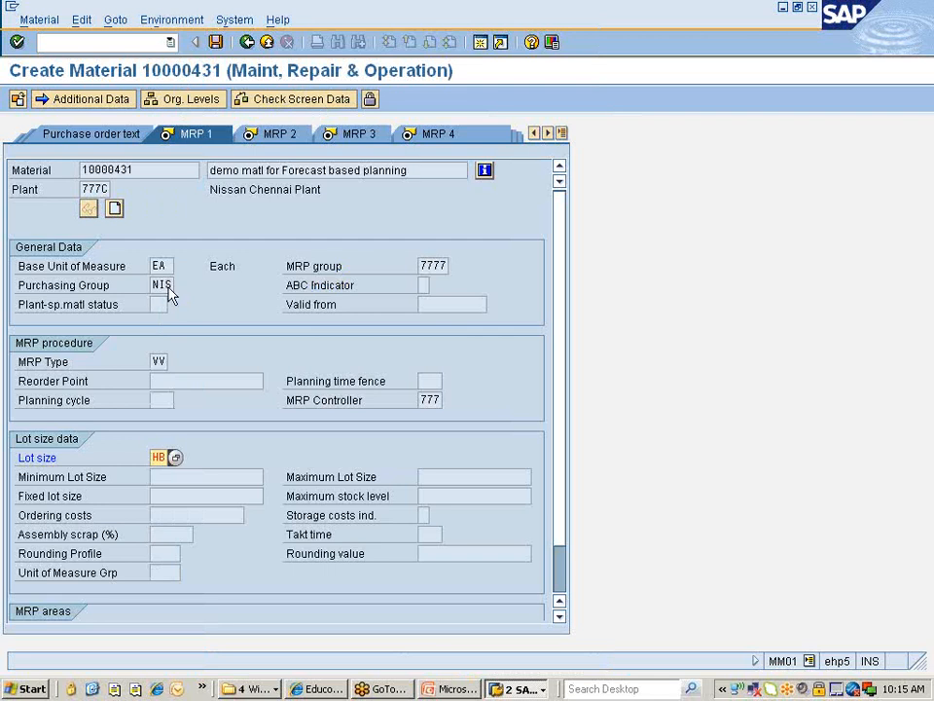
key("Return")
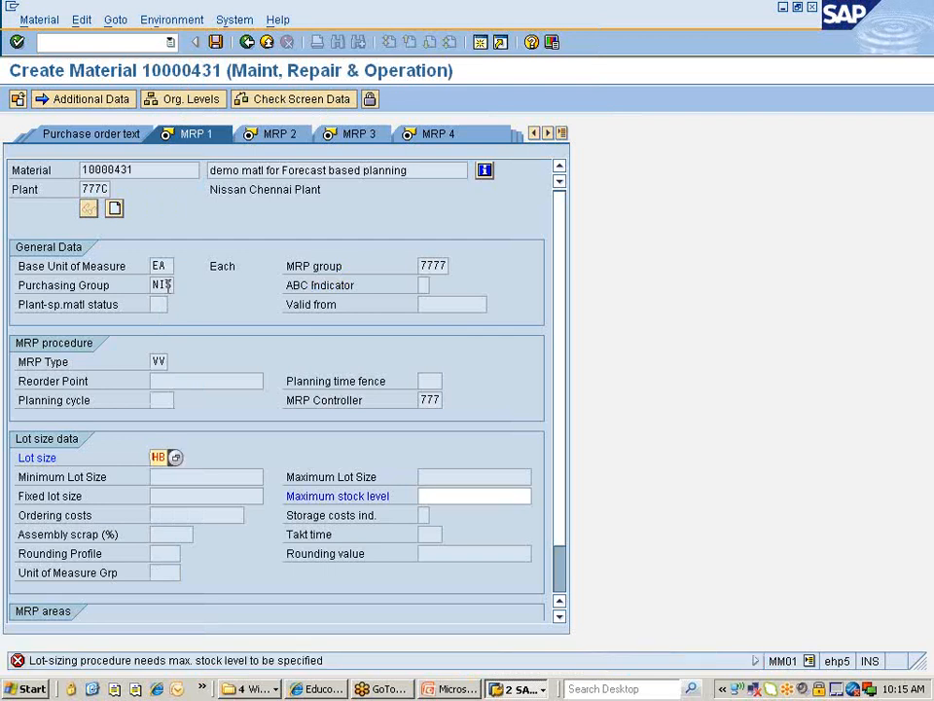
left_click(423, 495)
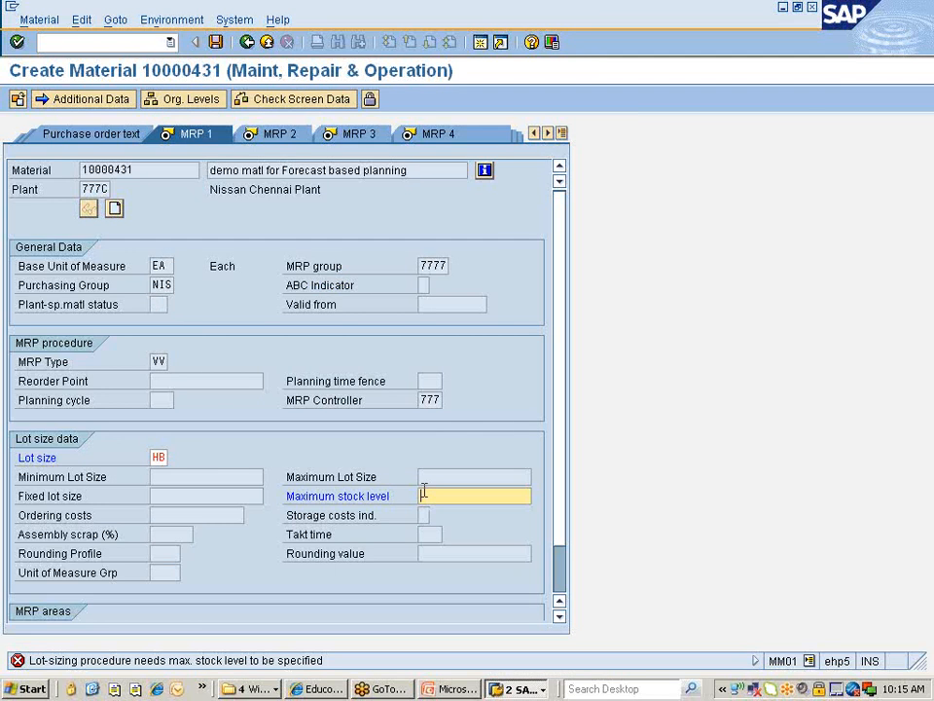
type("500")
key("Return")
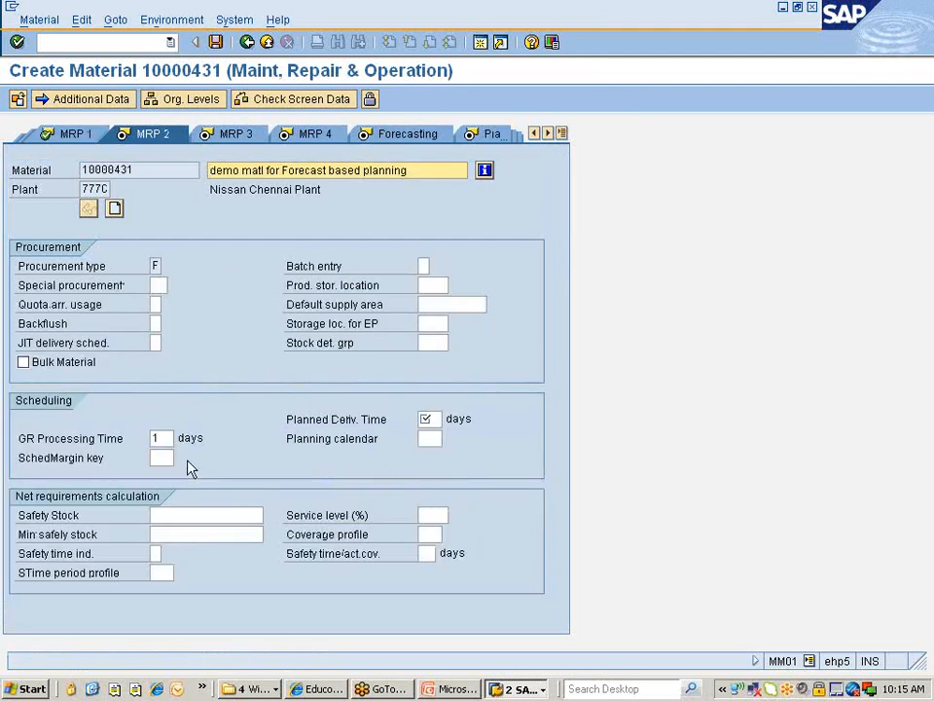
Set the planned delivery time to 5 days and confirm the MRP 2 entry.
key("Return")
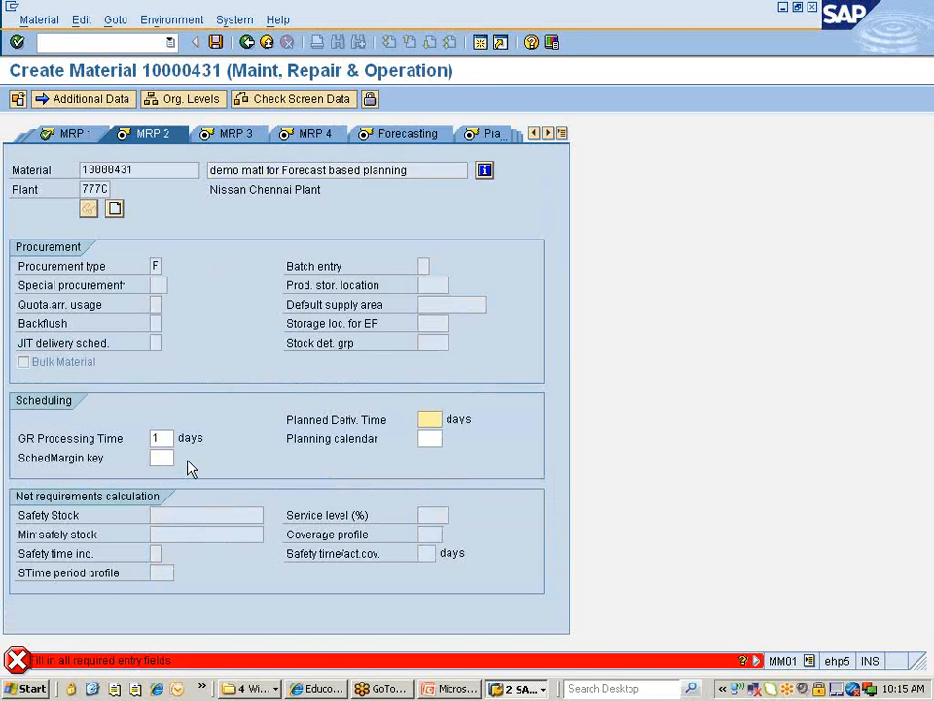
type("5")
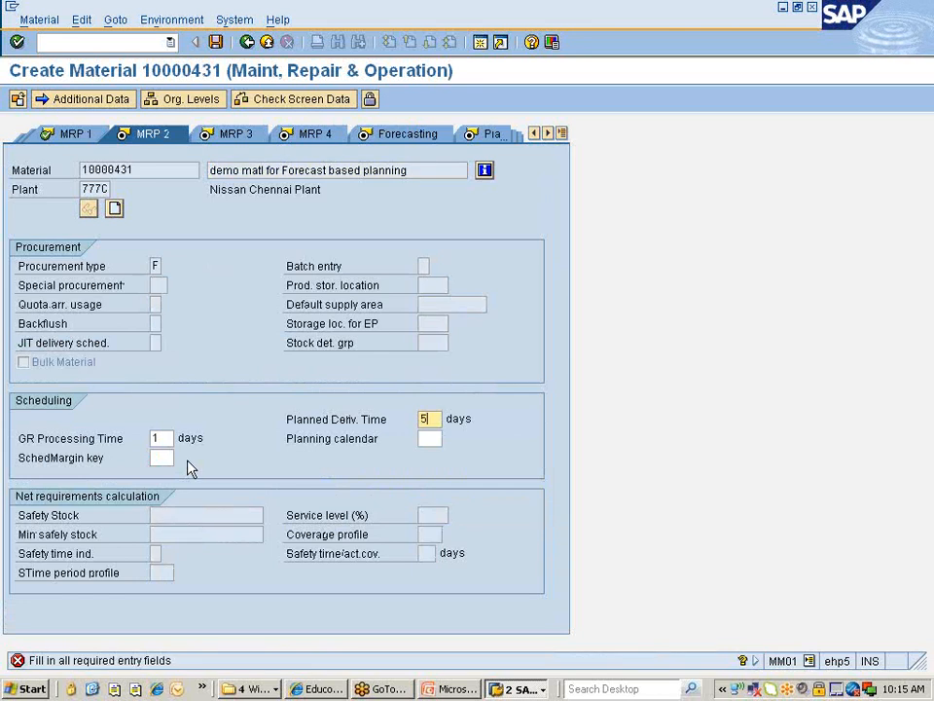
key("Return")
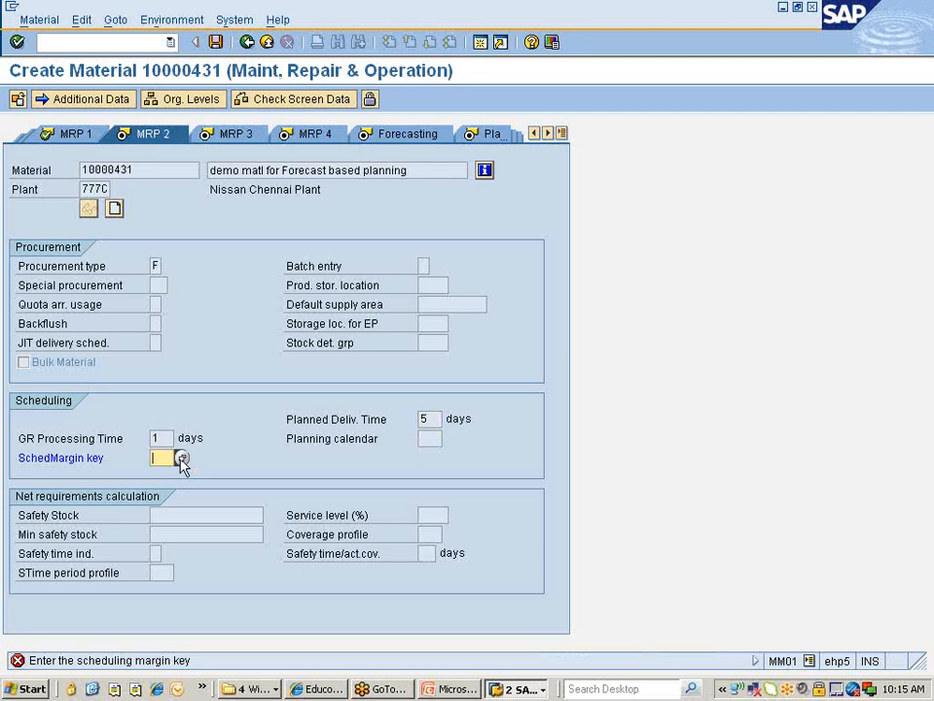
Assign scheduling margin key 777 from the possible values and continue through MRP 3 and MRP 4 to the Forecasting view.
left_click(182, 459)
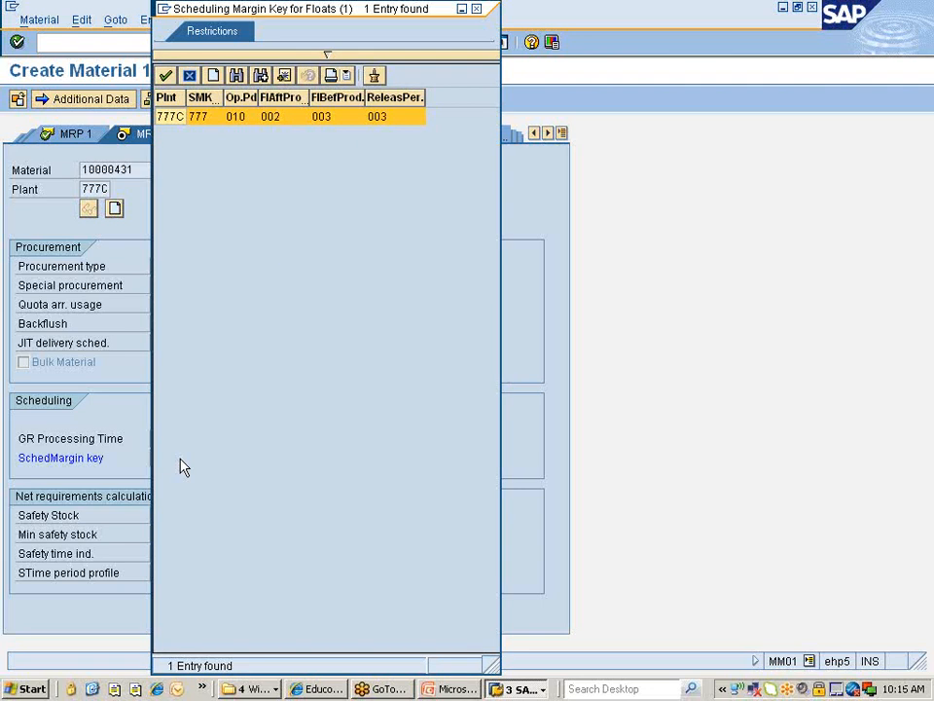
double_click(203, 118)
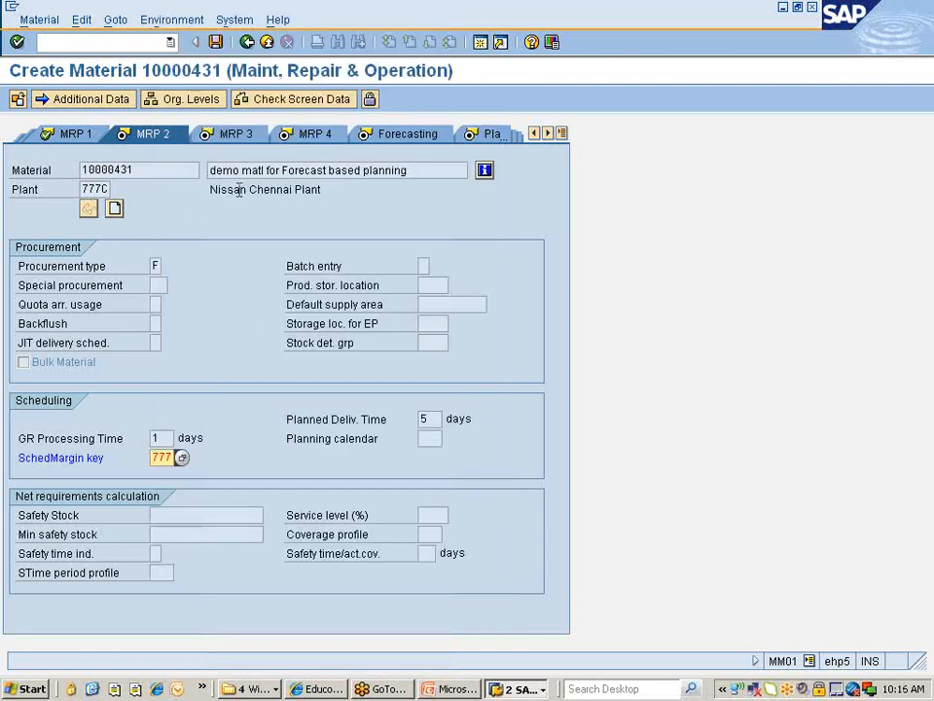
key("Return")
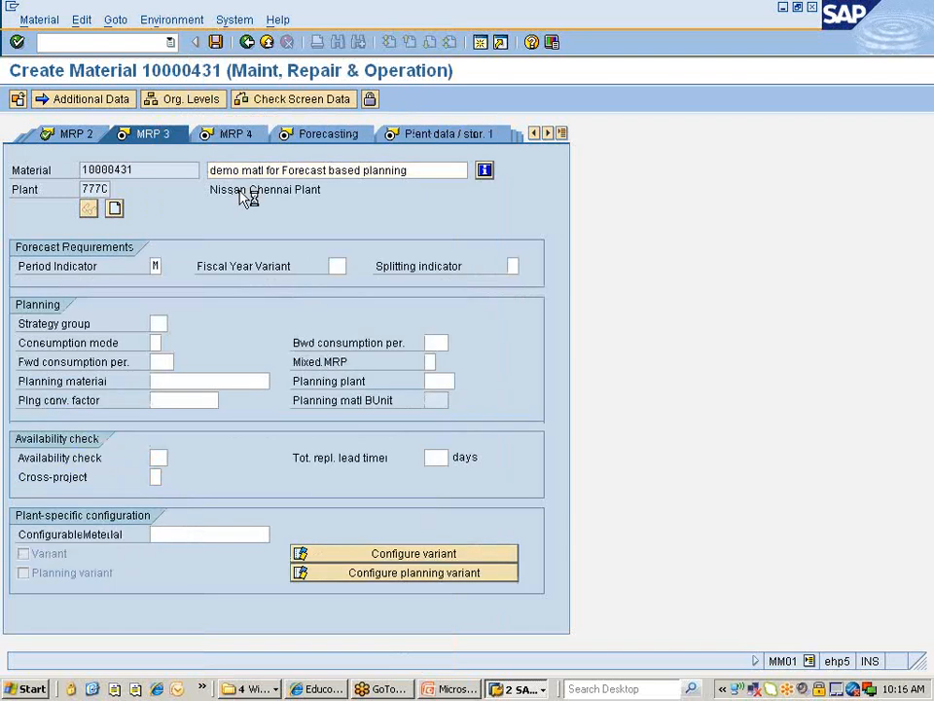
key("Return")
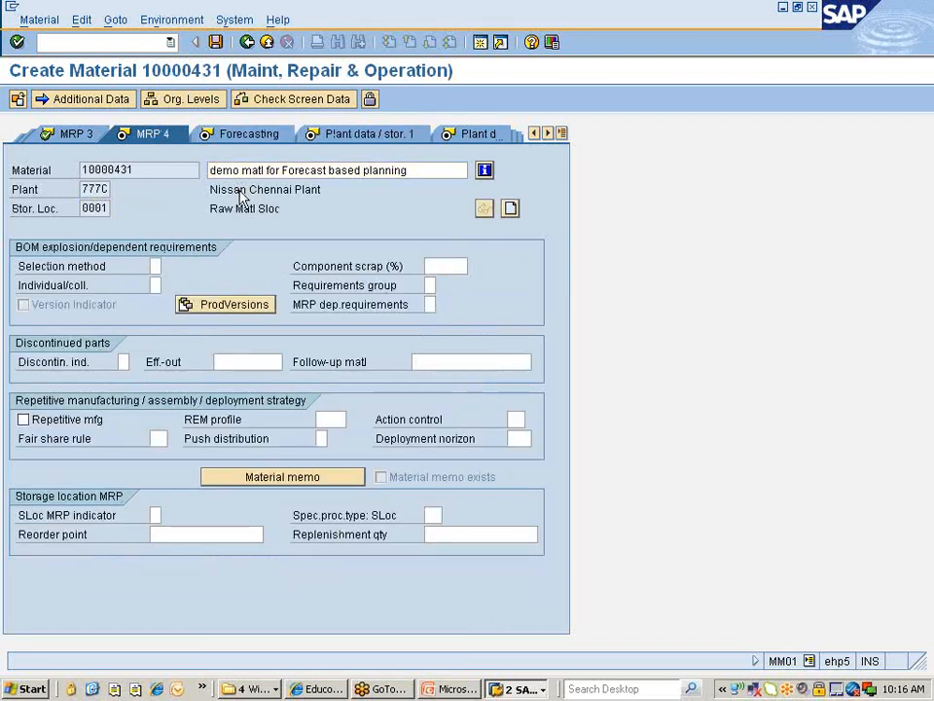
key("Return")
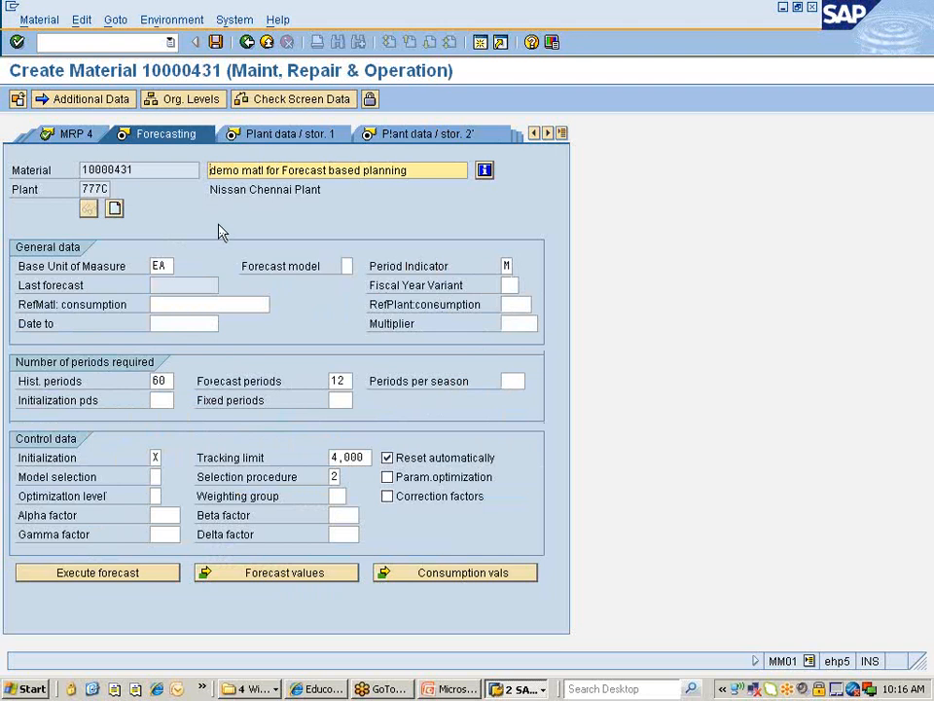
Look through the possible model selection values, and switch to PowerPoint to read the notes on selecting a forecast model.
left_click(156, 476)
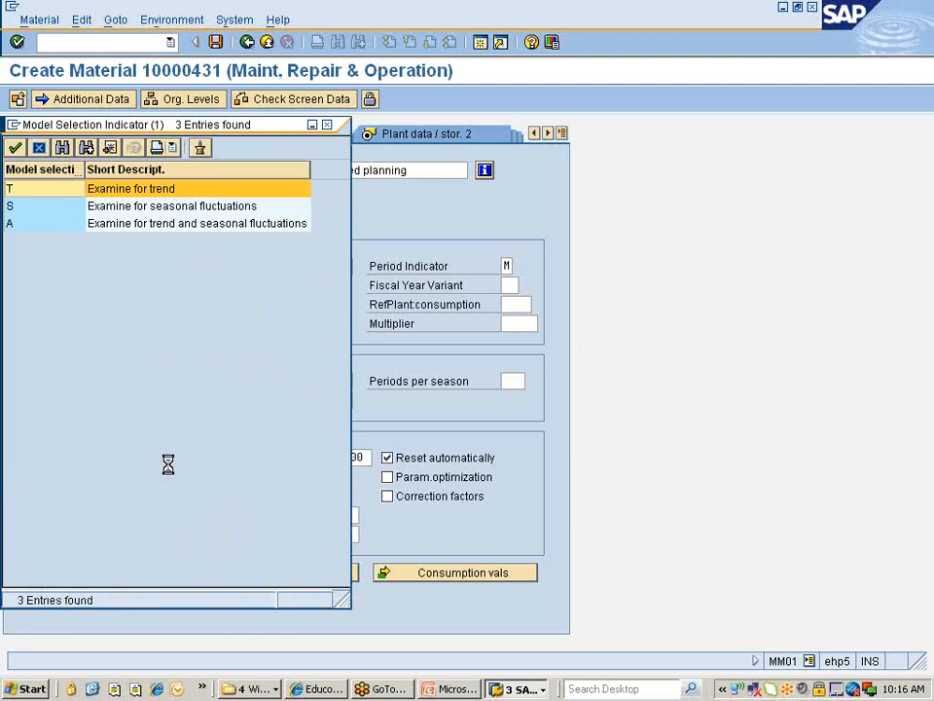
left_click(329, 127)
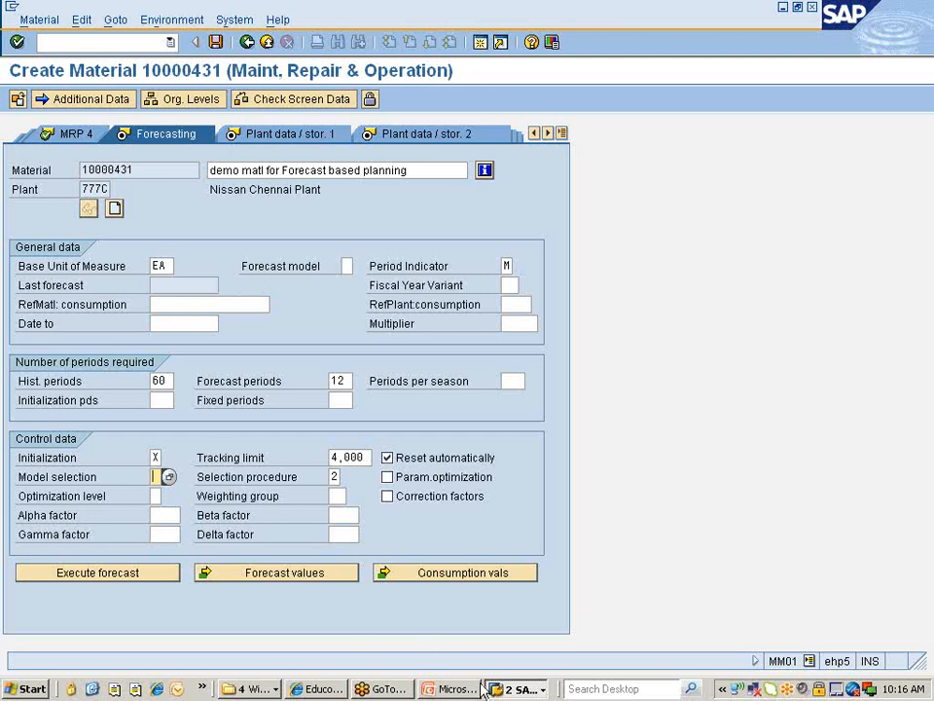
left_click(449, 688)
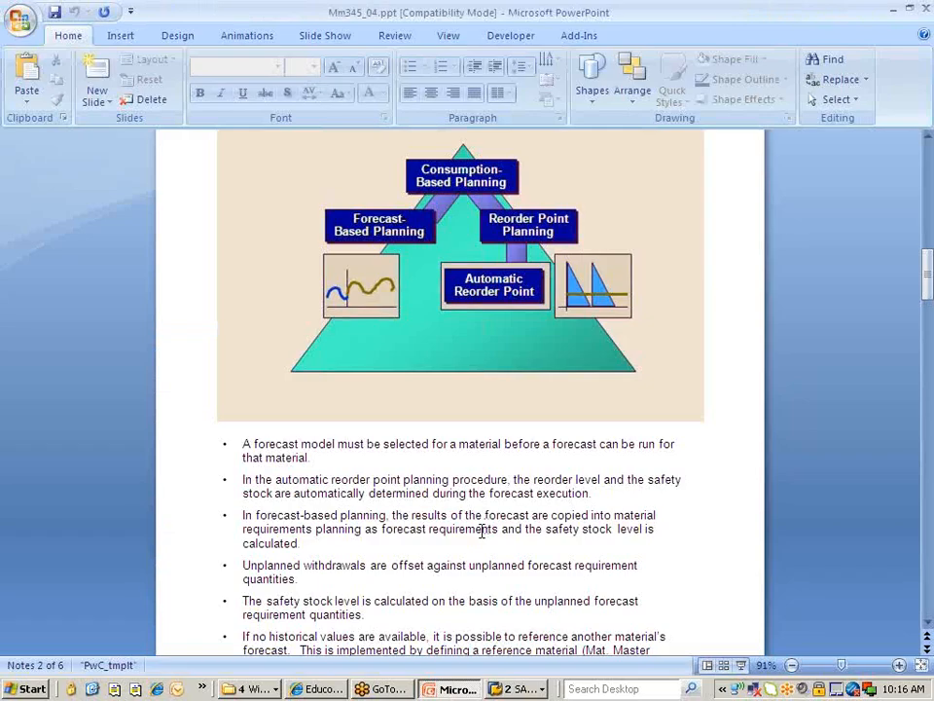
scroll(481, 530, "down", 3)
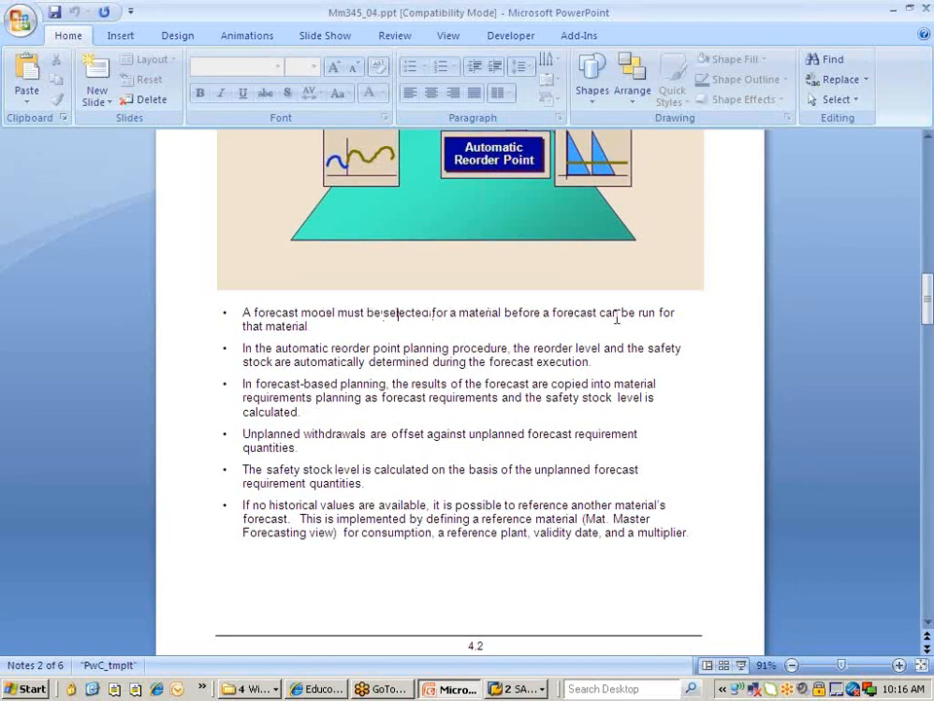
left_click_drag(373, 348, 230, 309)
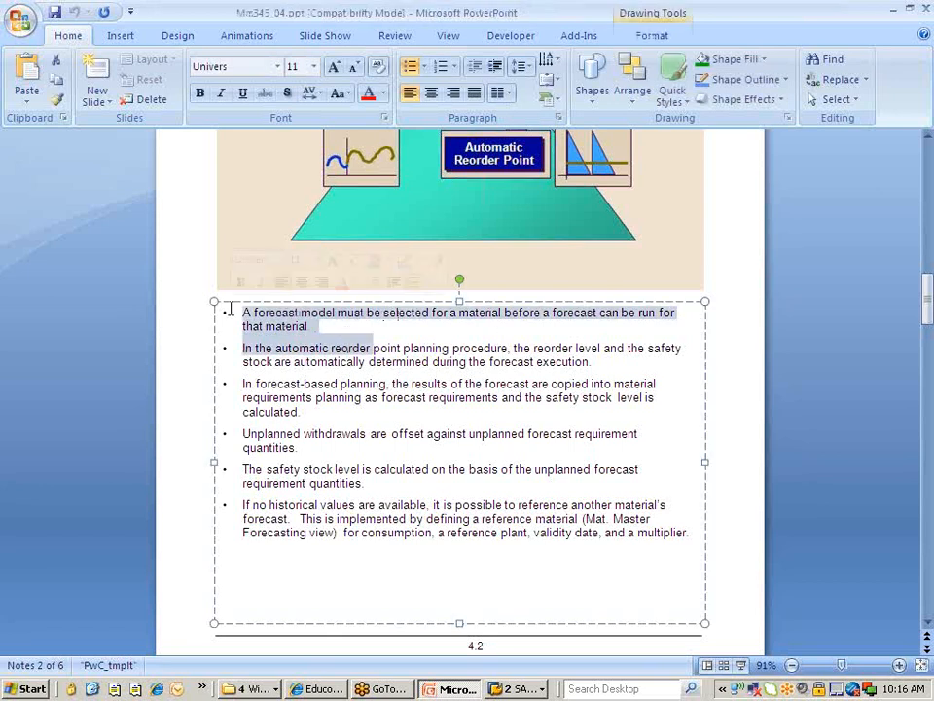
left_click(390, 347)
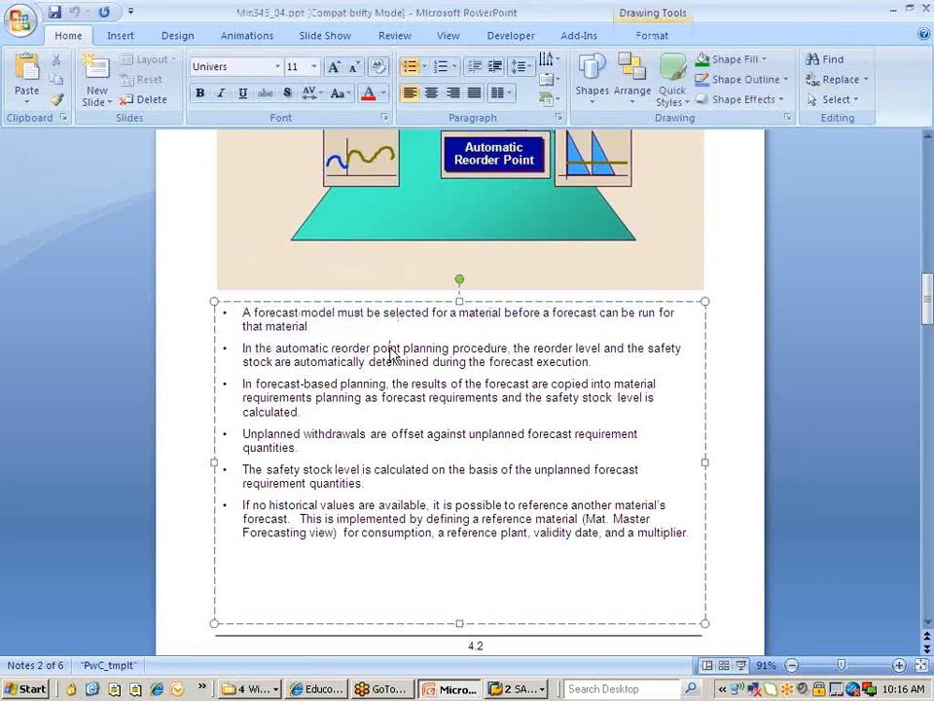
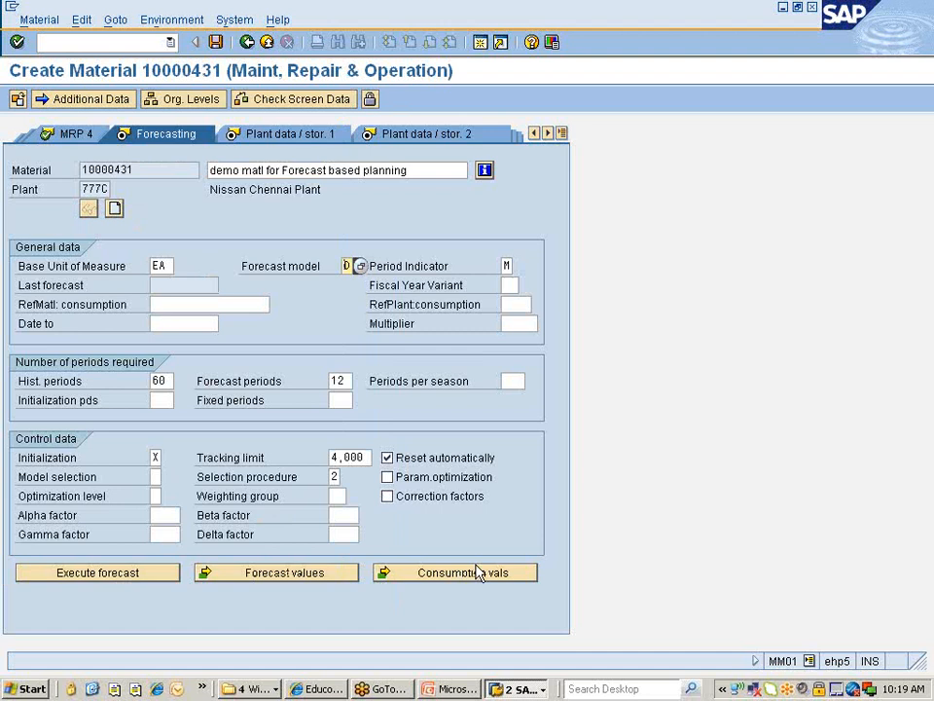
Open the material's forecast values and enter corrected values 105, 98, 99 and 101 for periods 07.2012 to 10.2012.
left_click(281, 580)
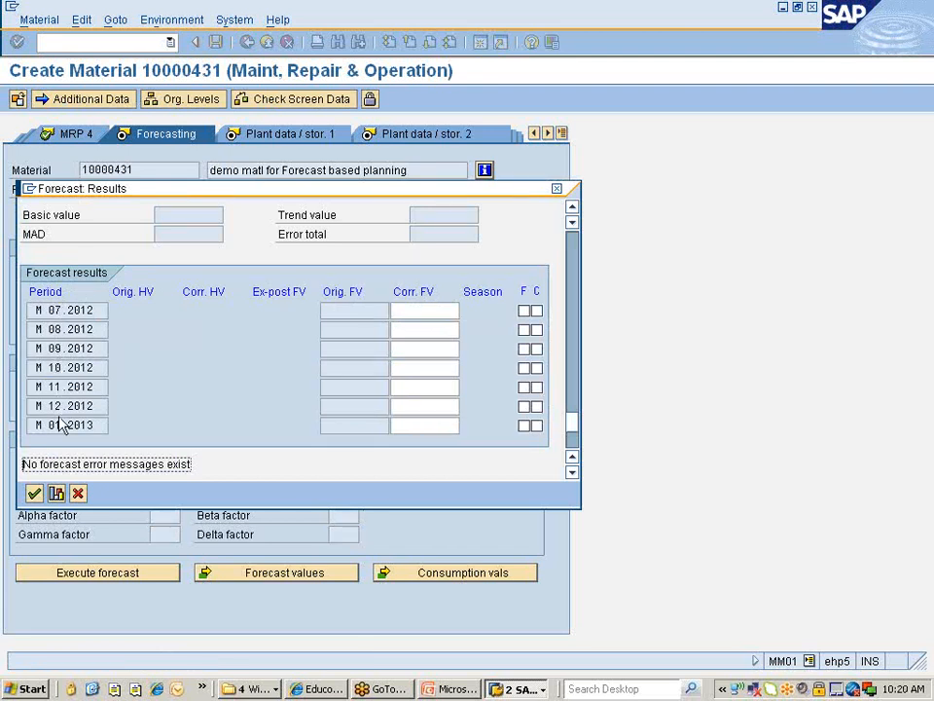
left_click_drag(217, 192, 323, 102)
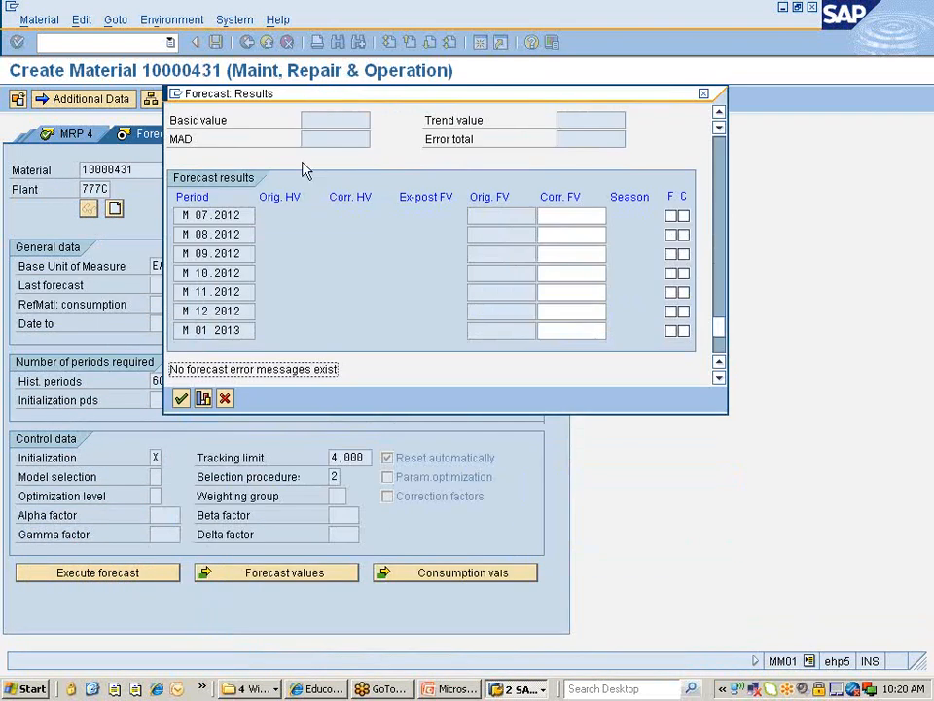
left_click(560, 215)
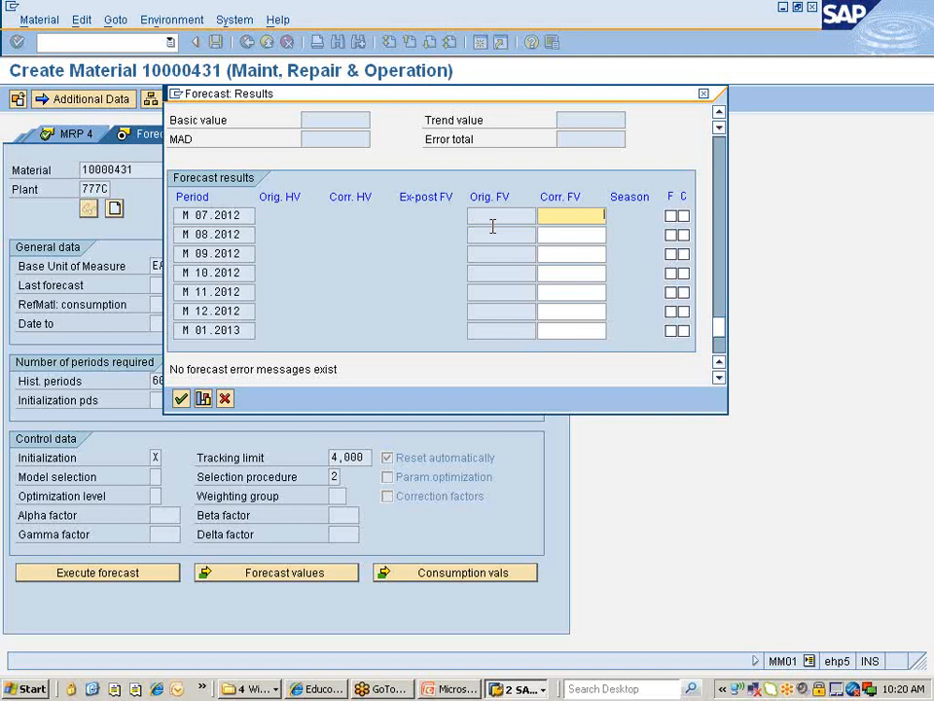
type("105")
key("Down")
type("98")
key("Down")
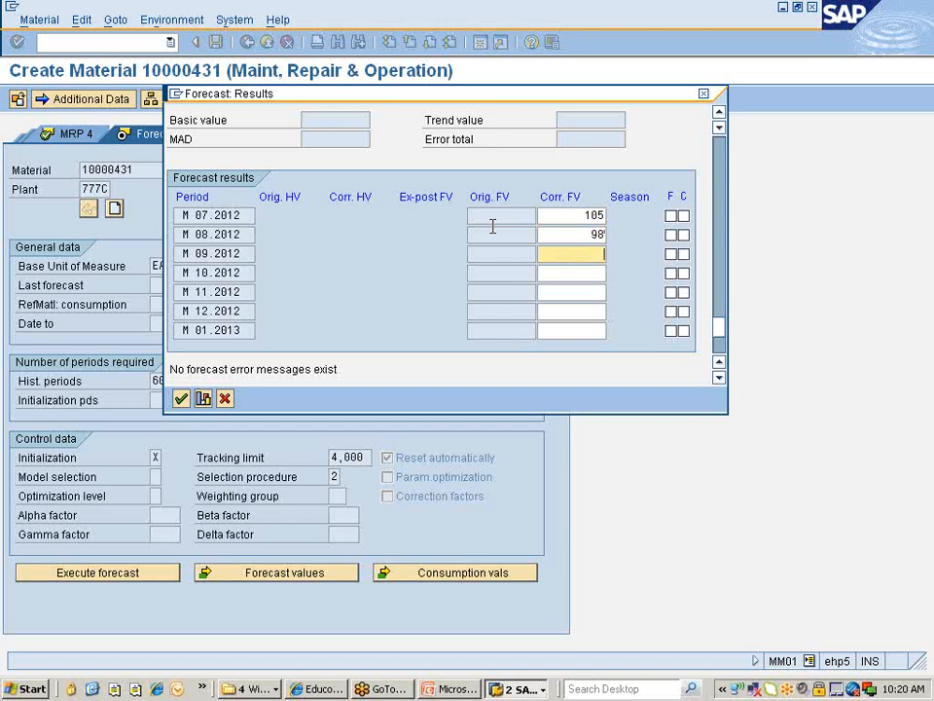
type("99")
key("Down")
type("101")
key("Down")
Enter corrected forecast values 100, 102 and 108 for periods 11.2012 to 01.2013 and accept the forecast results.
type("1")
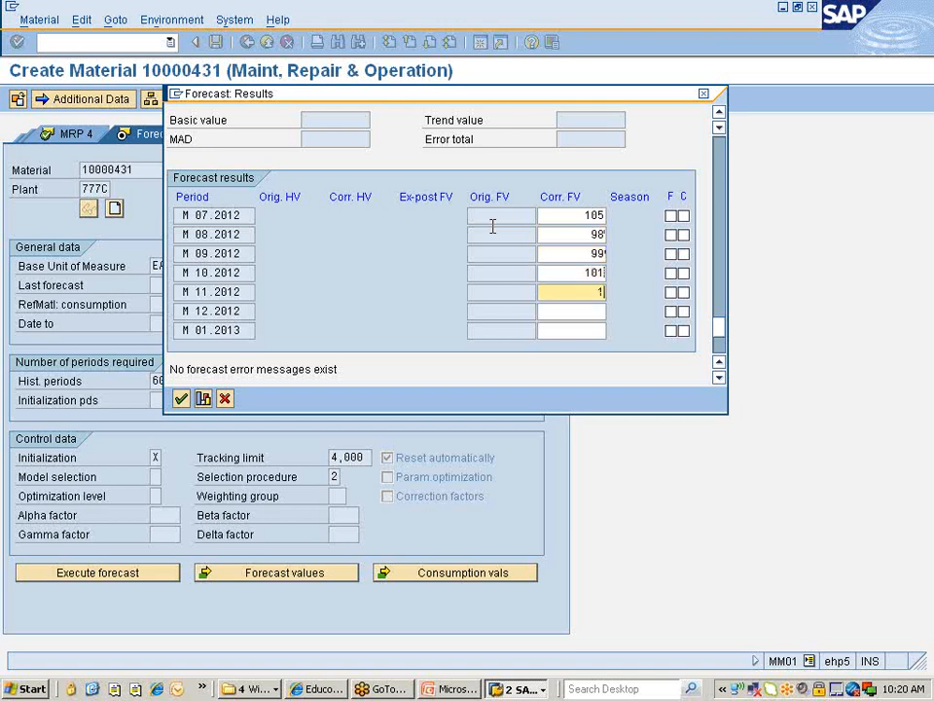
type("00")
key("Down")
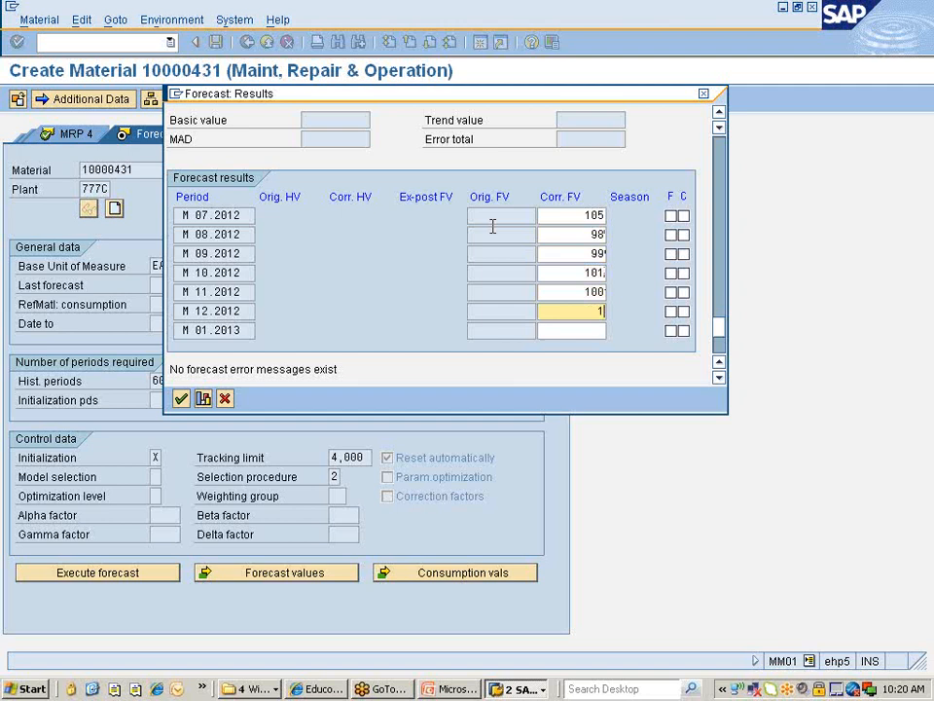
type("102")
key("Down")
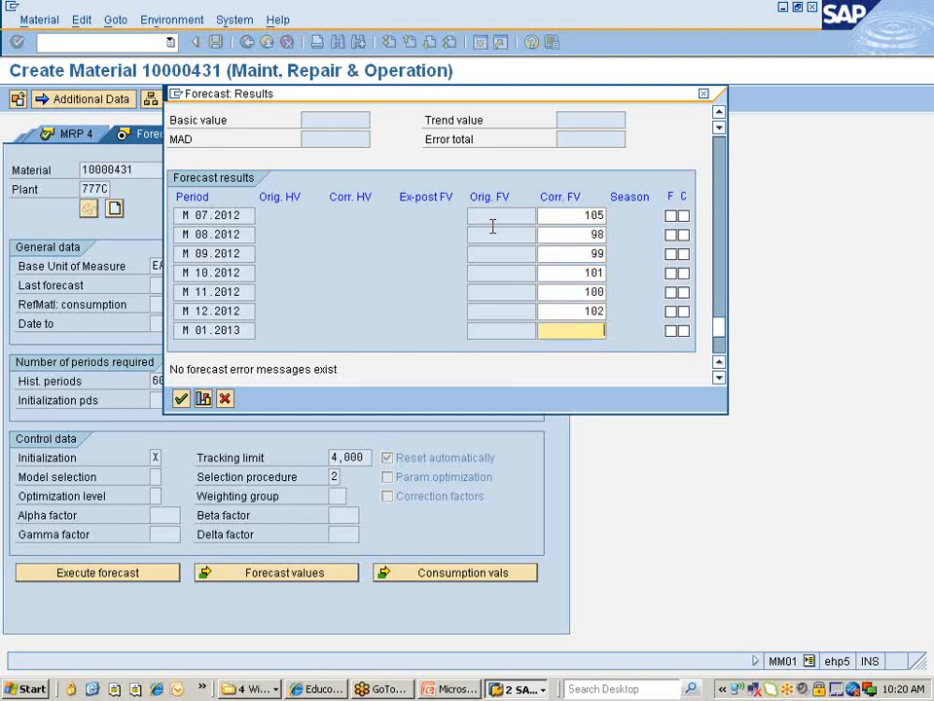
type("108")
key("Return")
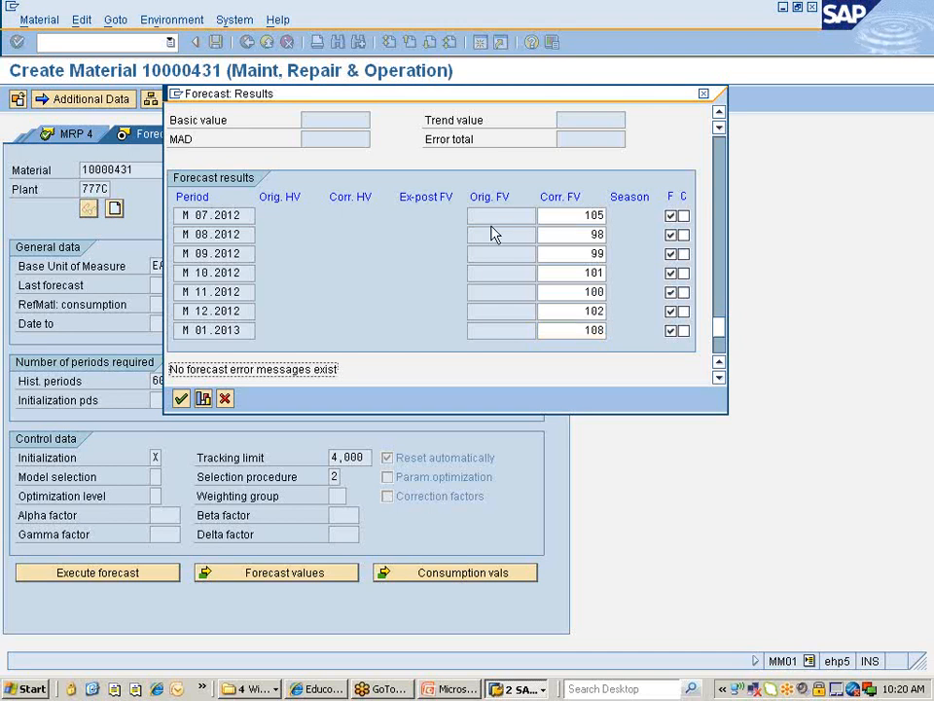
left_click(182, 399)
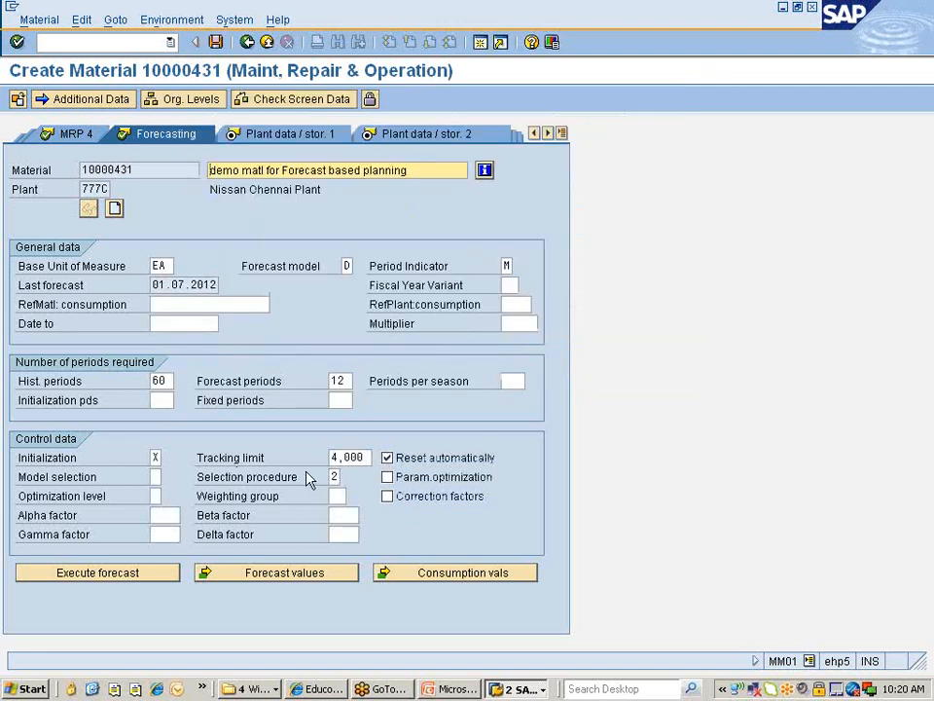
Examine the material's total and unplanned consumption values by period, and return to the Forecasting view.
left_click(425, 576)
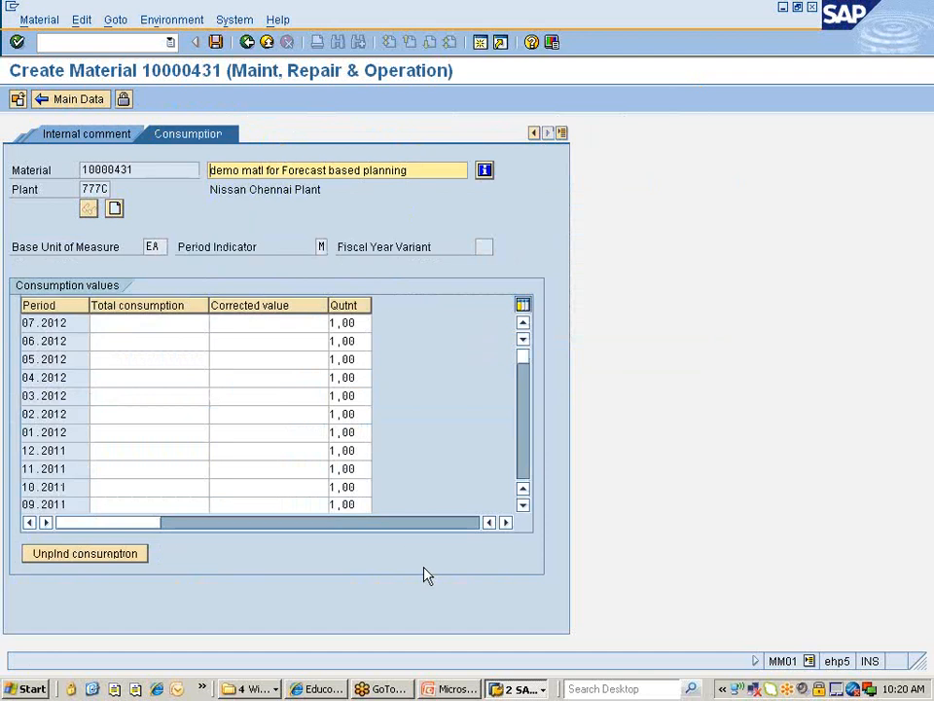
left_click(195, 323)
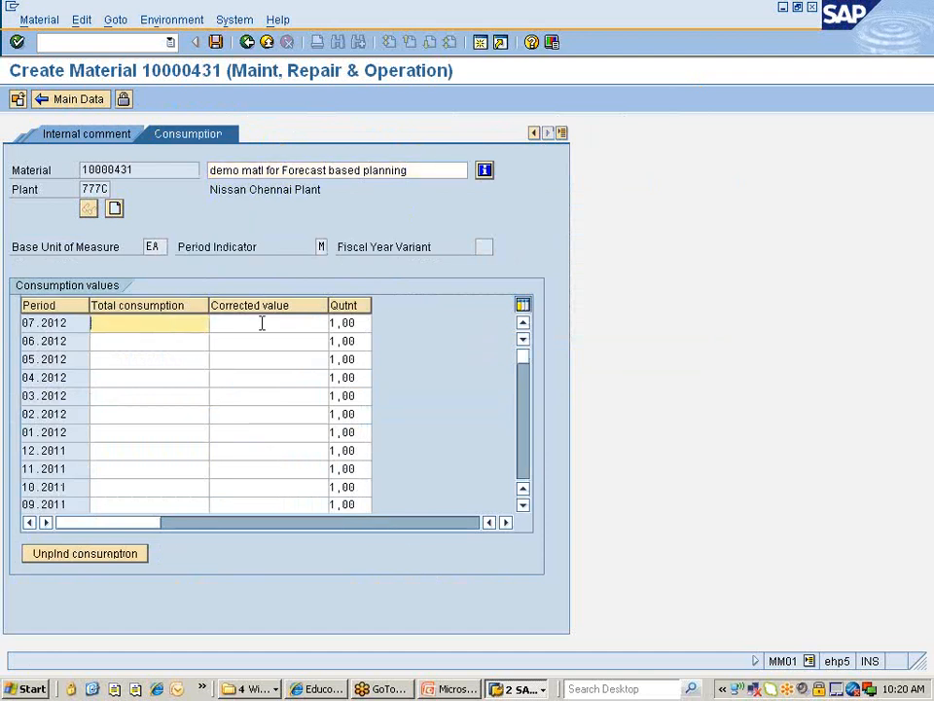
left_click(266, 323)
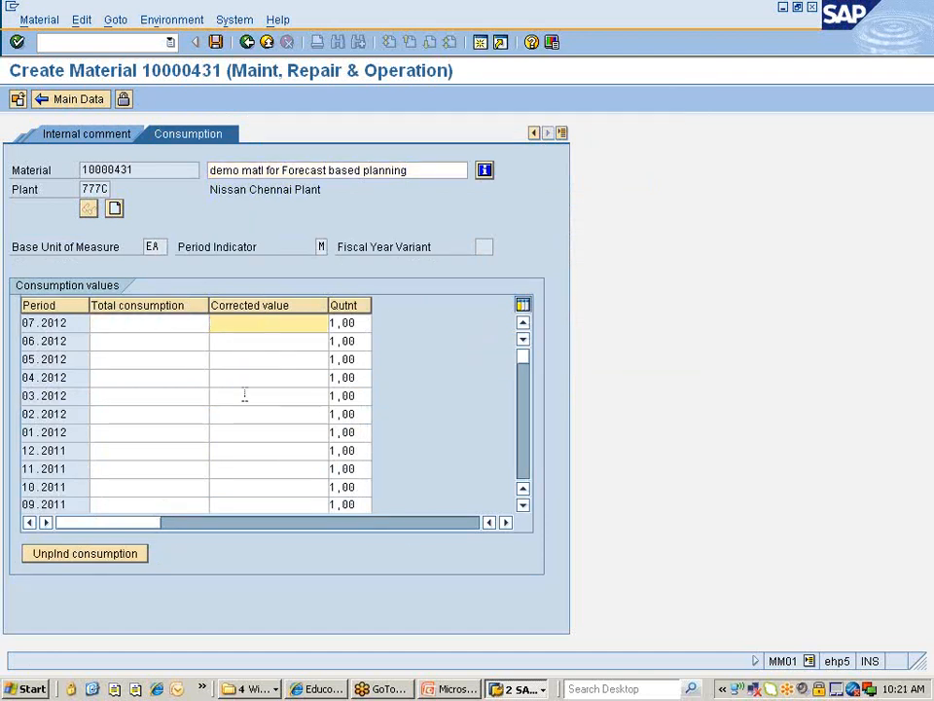
scroll(245, 394, "down", 2)
scroll(245, 395, "down", 2)
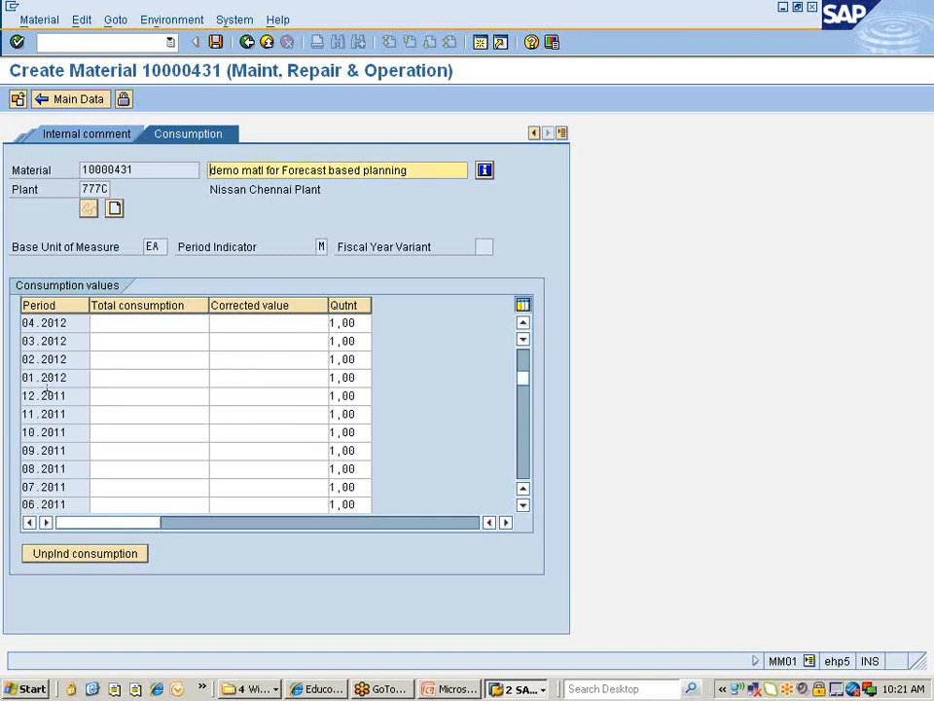
left_click(66, 554)
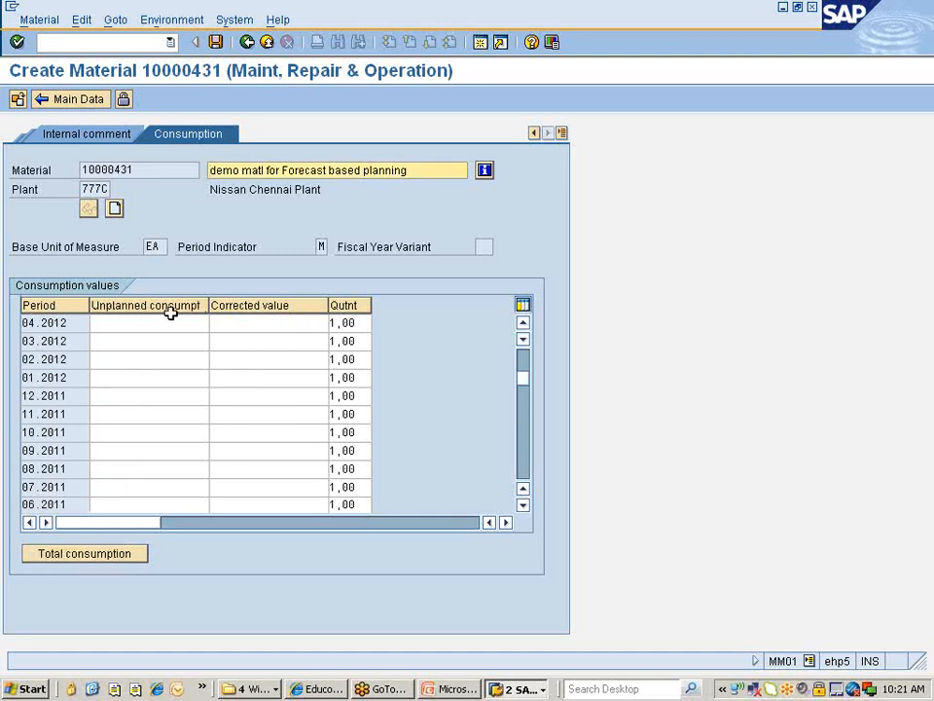
left_click(65, 98)
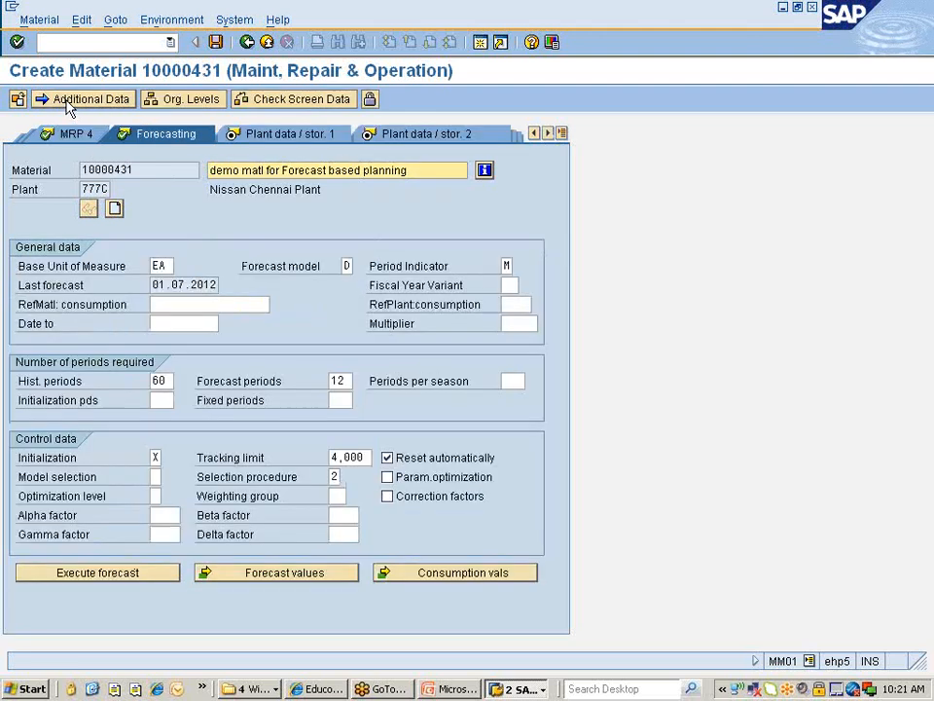
Try to execute the material's forecast for period 07.2012, and check its forecast values before and after the run.
left_click(278, 576)
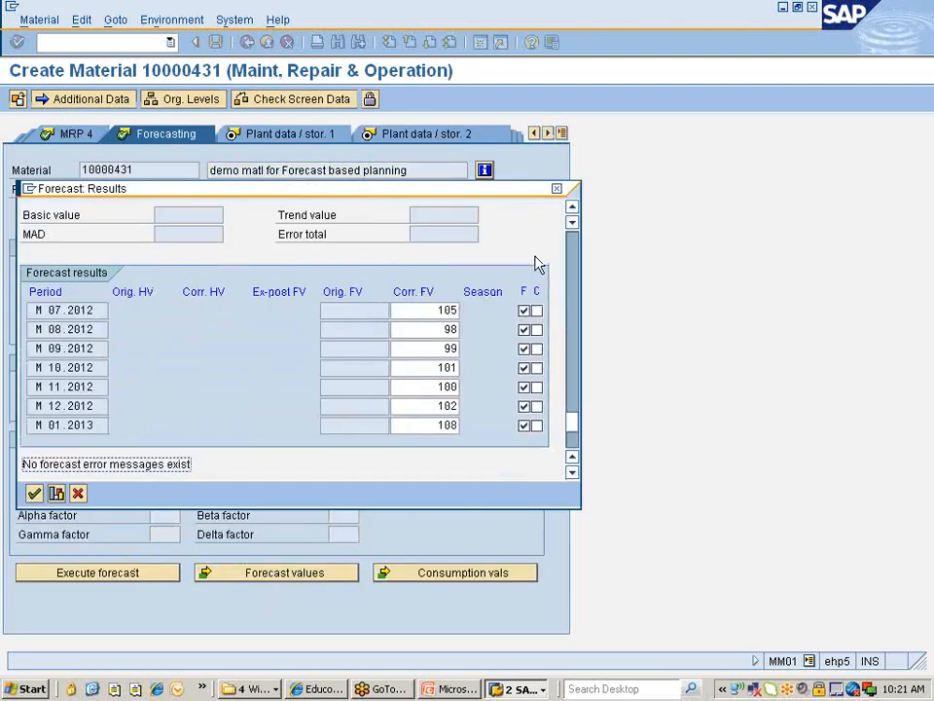
left_click(34, 495)
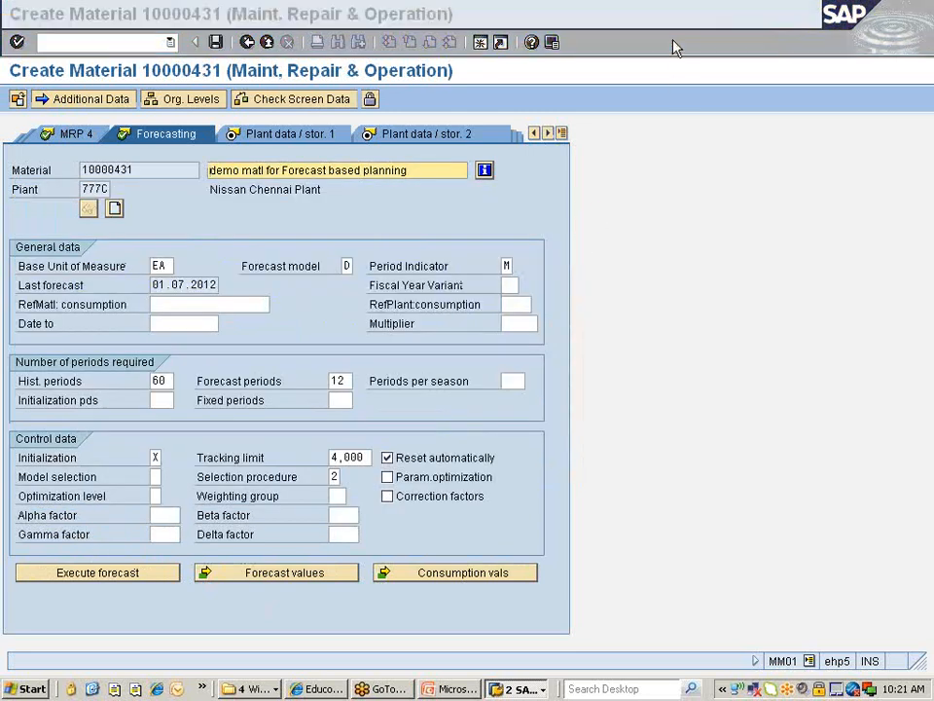
left_click(98, 574)
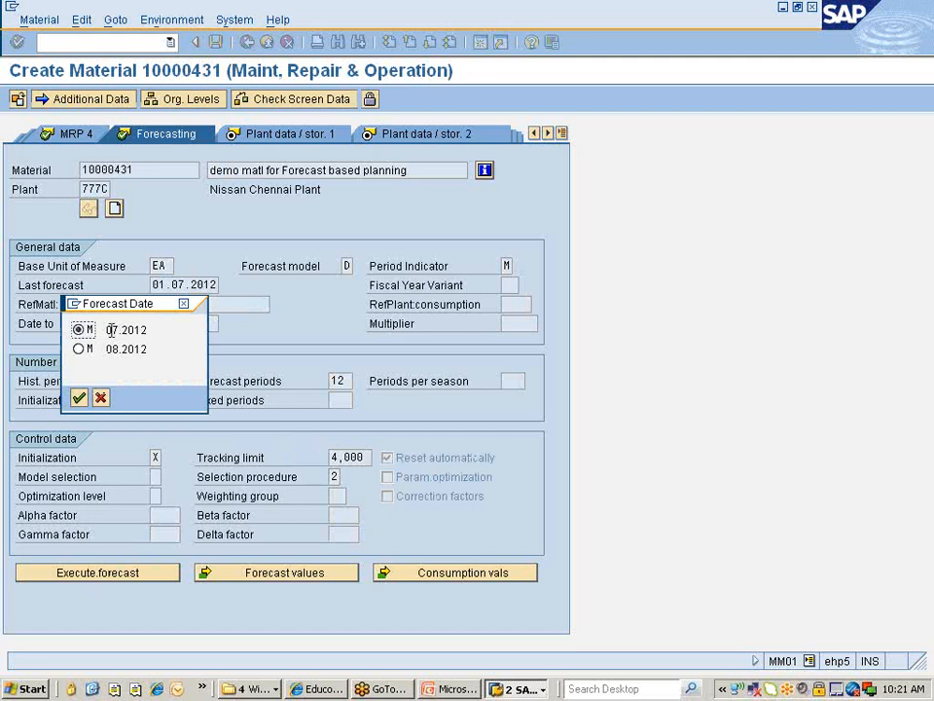
left_click(78, 398)
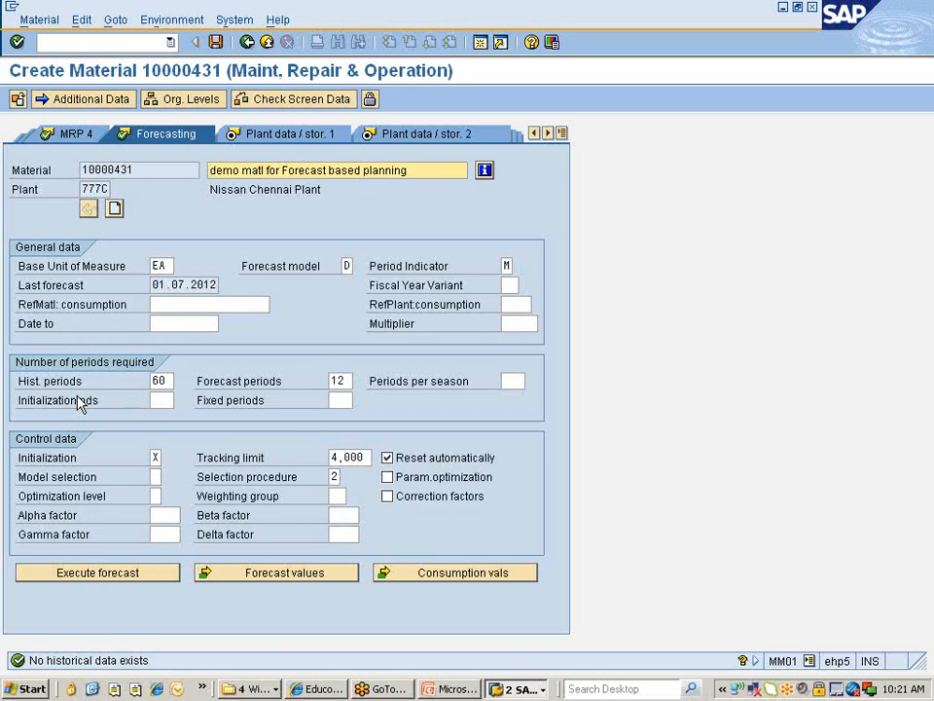
left_click(294, 578)
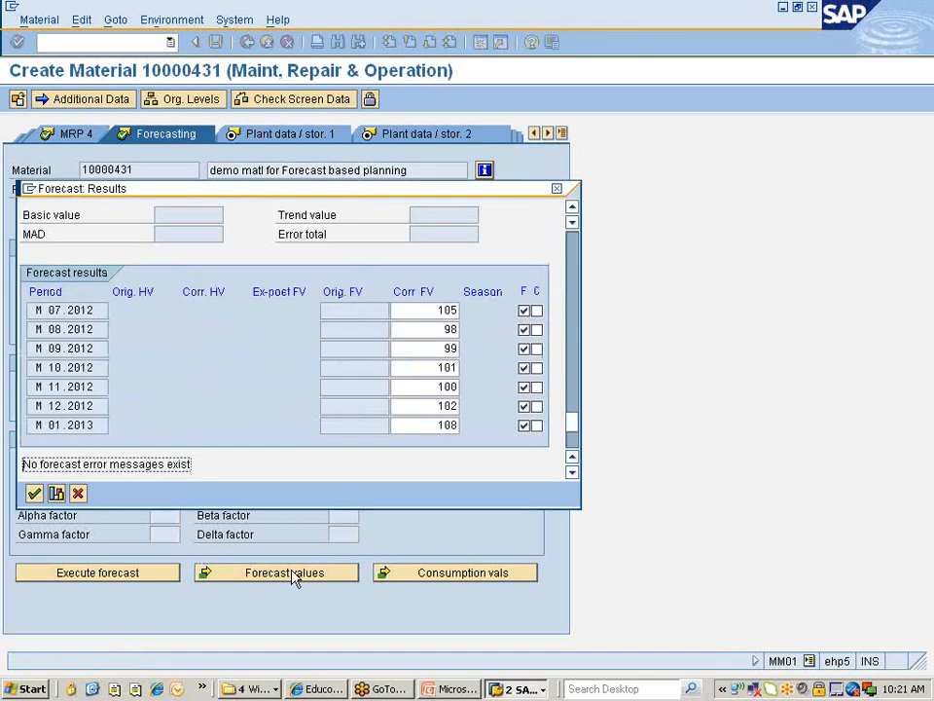
left_click(34, 494)
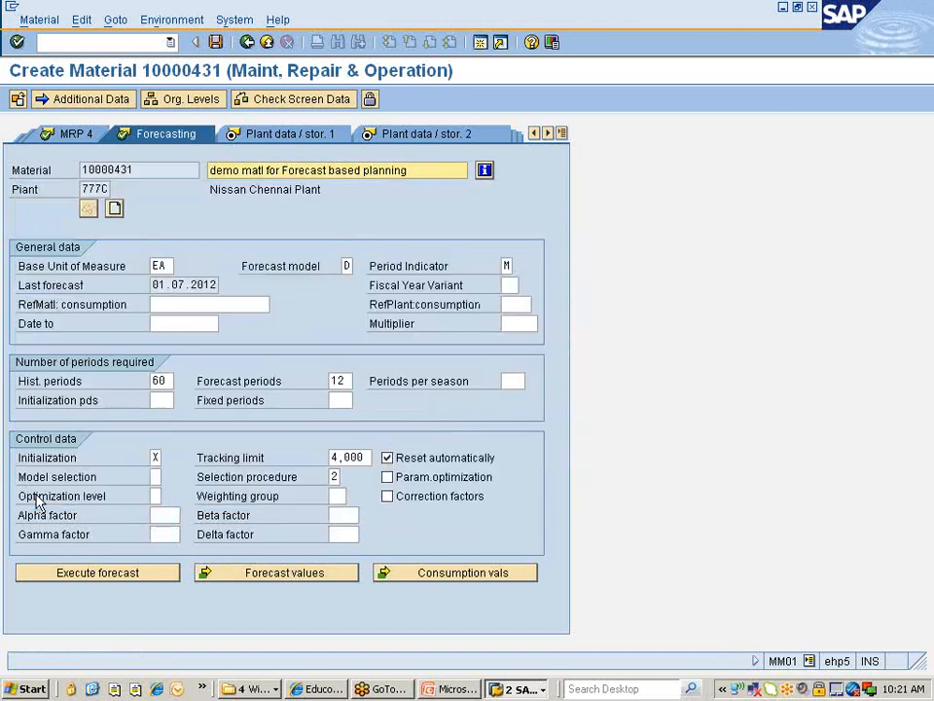
Skip past the plant data views to the accounting data, and set valuation class 3006 and moving price 25.
left_click(301, 136)
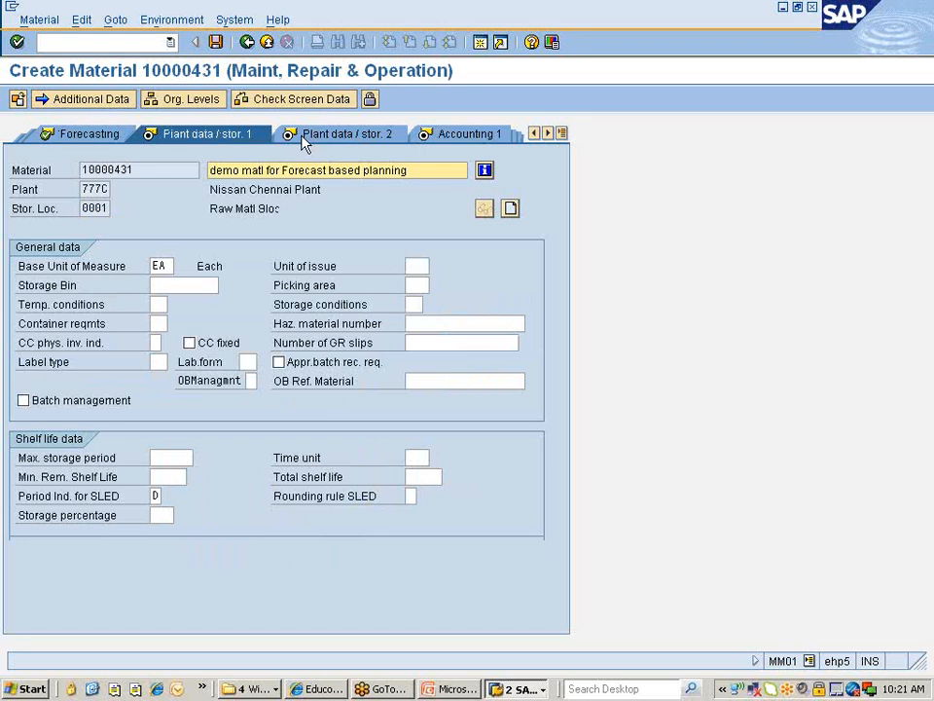
left_click(304, 139)
left_click(304, 139)
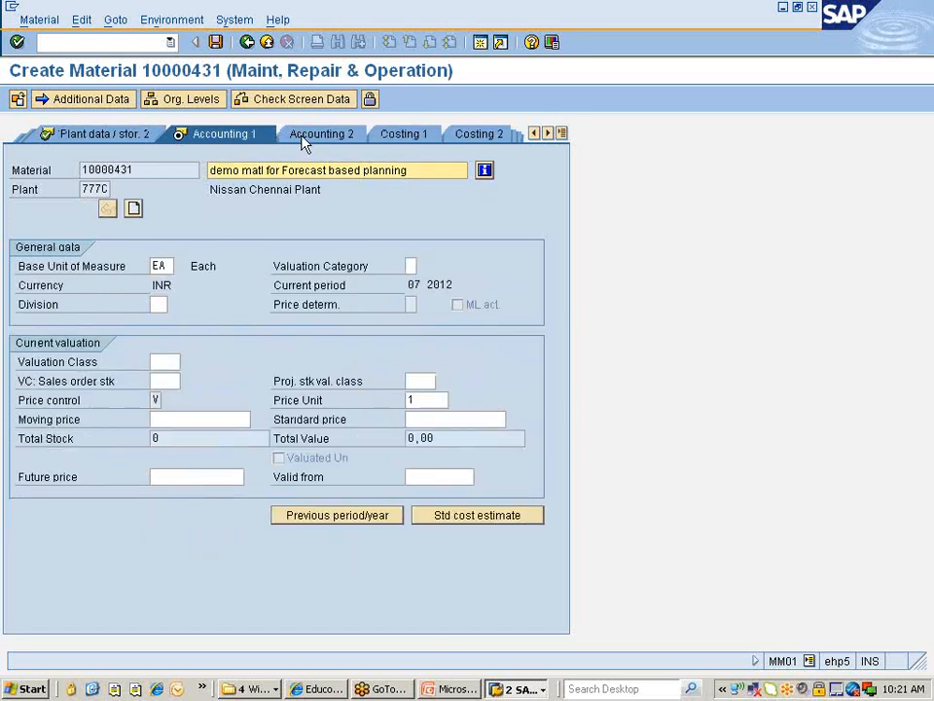
left_click(172, 363)
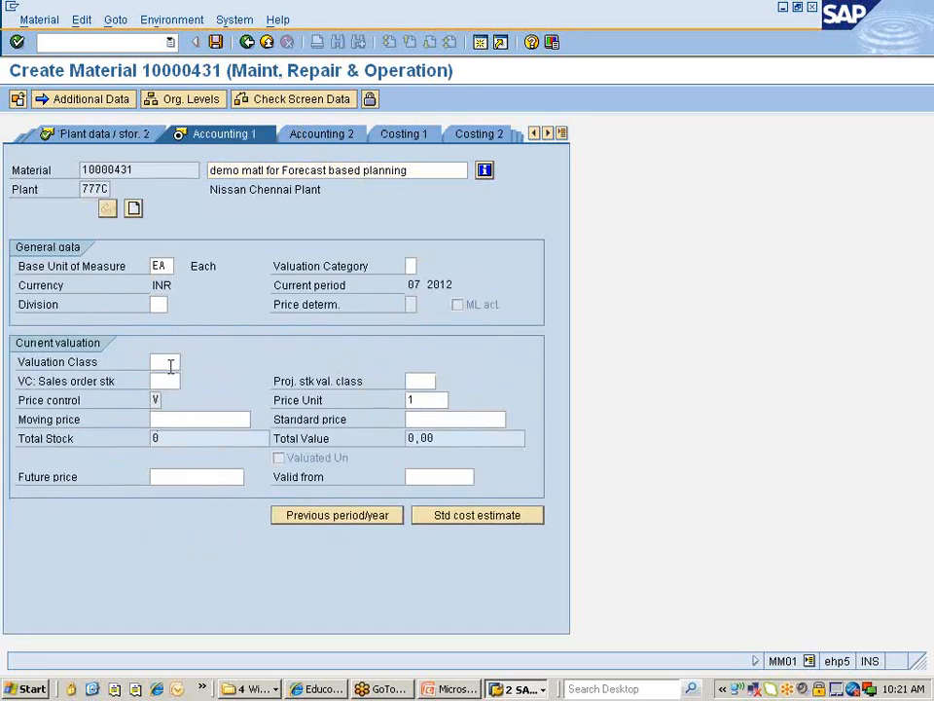
left_click(189, 374)
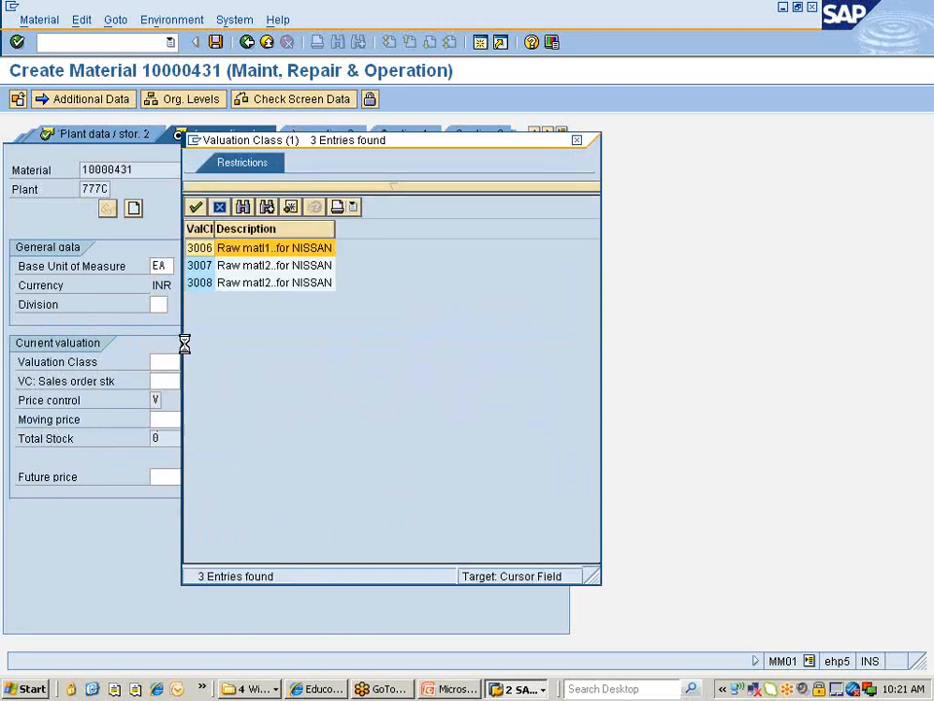
double_click(203, 249)
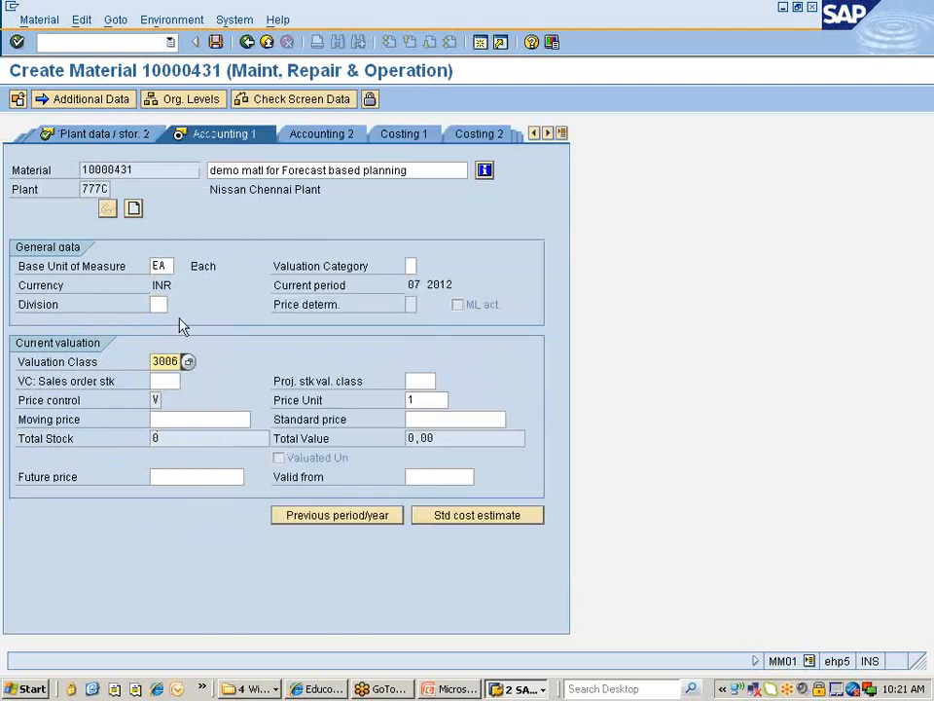
left_click(162, 419)
type("25")
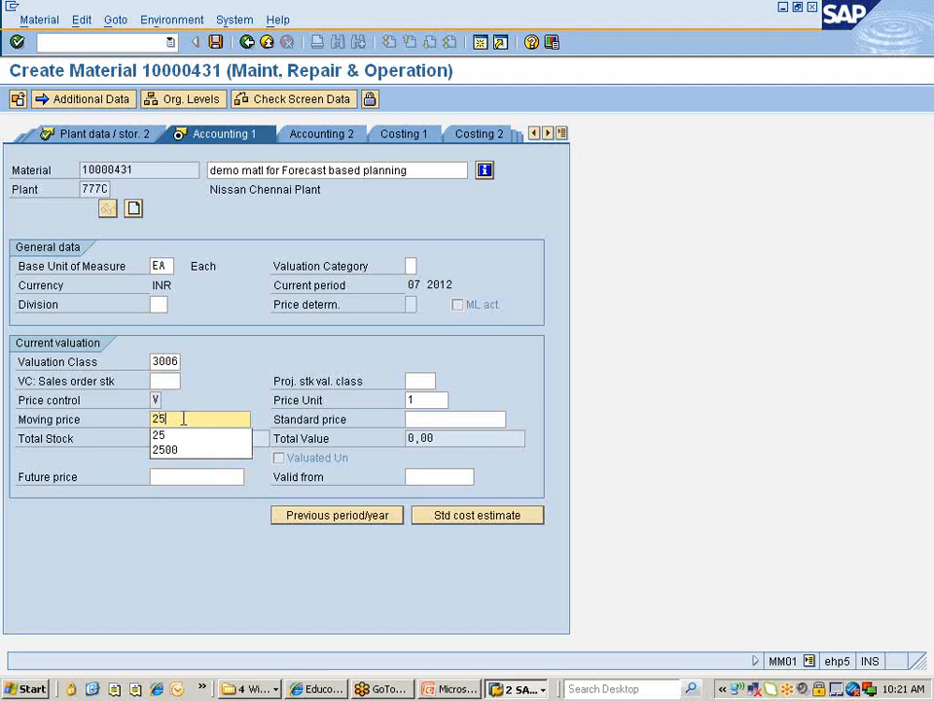
Accept the accounting data and save the new material.
key("Return")
key("Return")
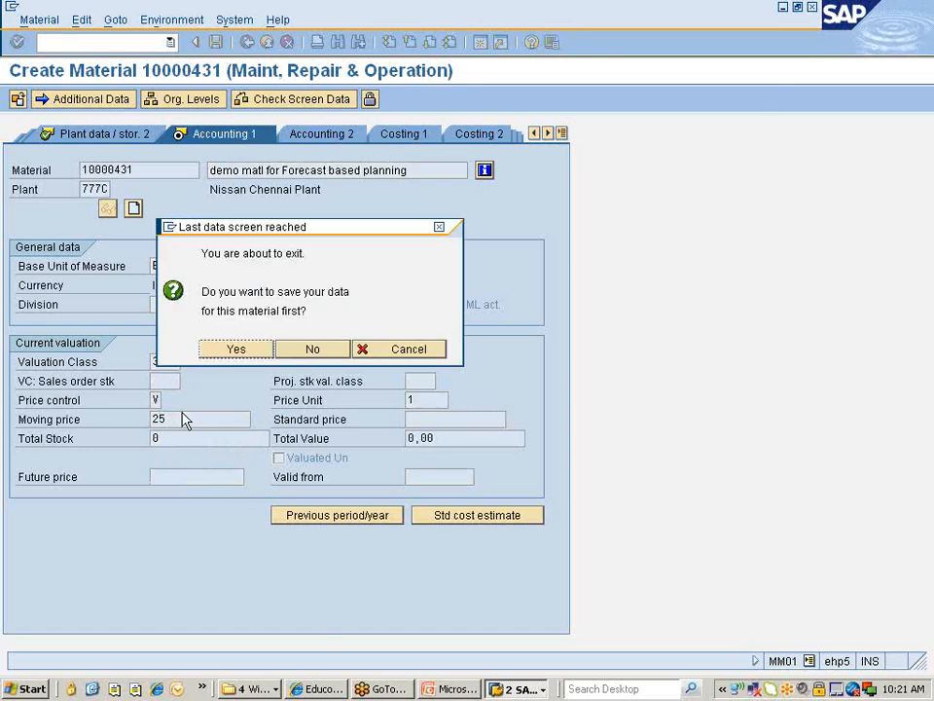
left_click(244, 350)
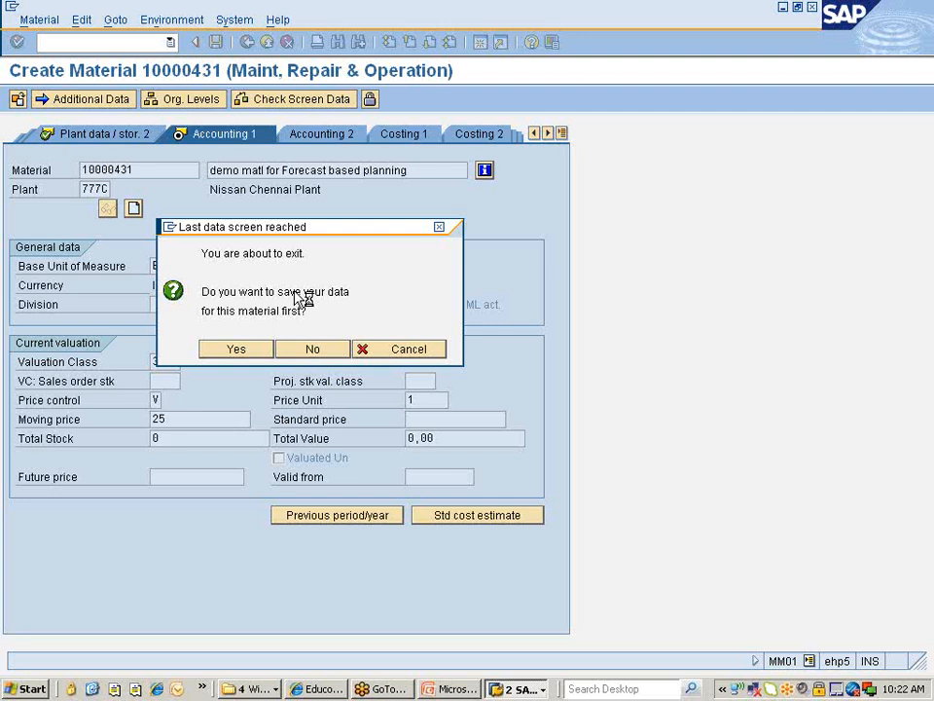
key("Return")
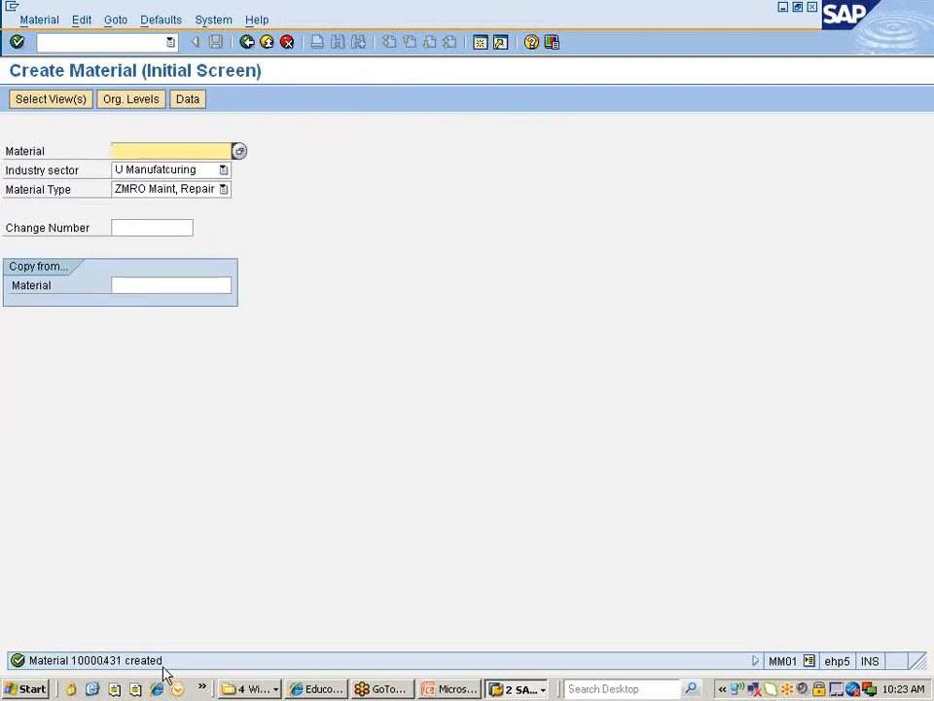
Start transaction MB1C to enter other goods receipts.
left_click(118, 44)
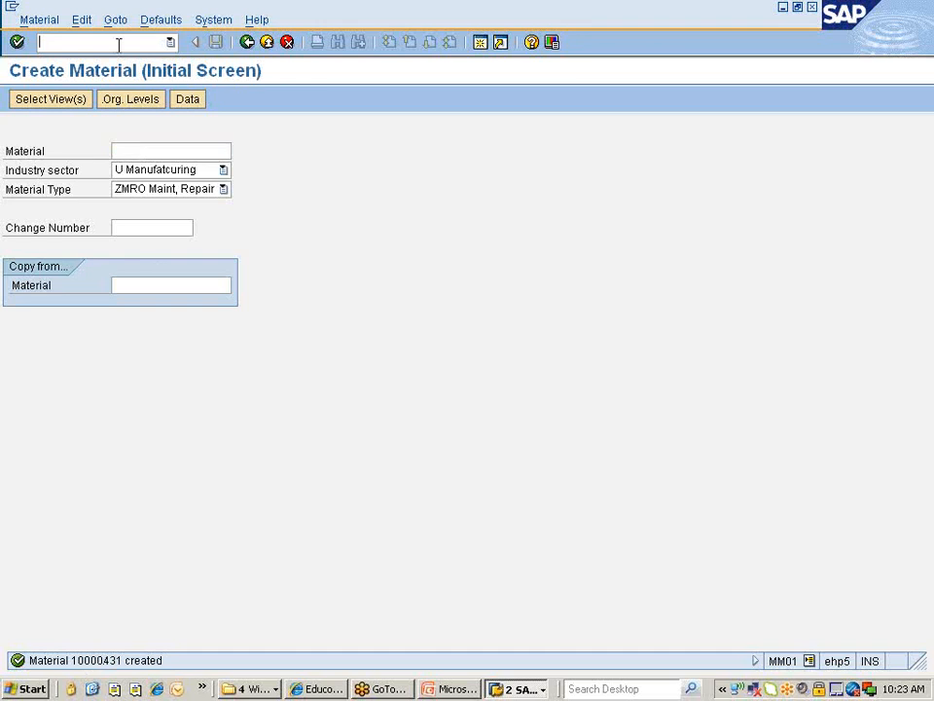
type("/nmbe")
key("Return")
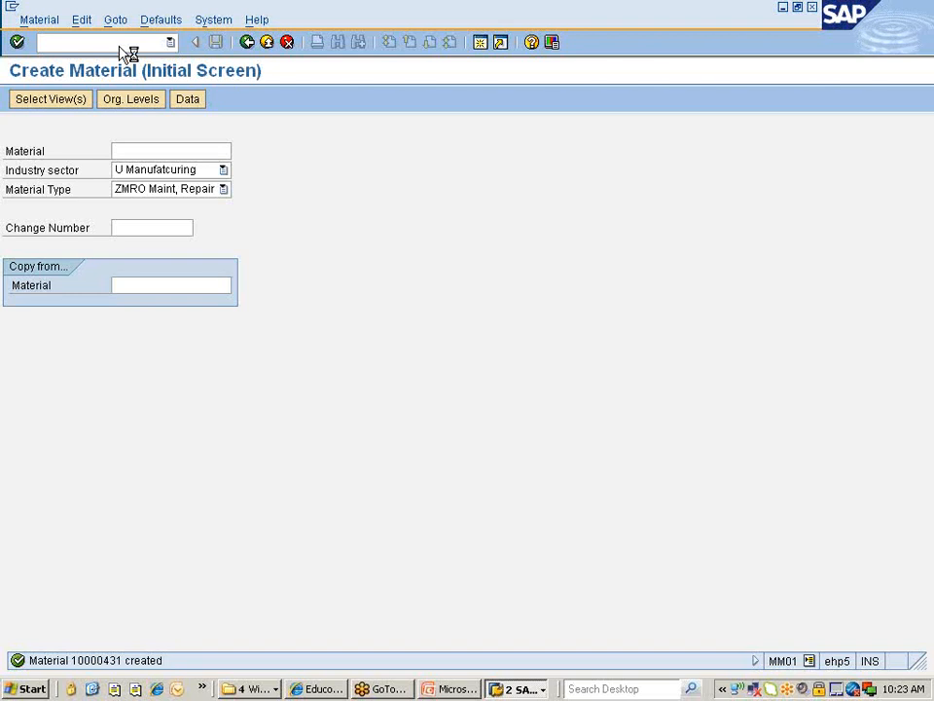
Switch to PowerPoint to read the notes on net requirements calculation, backward scheduling and the chapter review, and return to SAP.
left_click(456, 689)
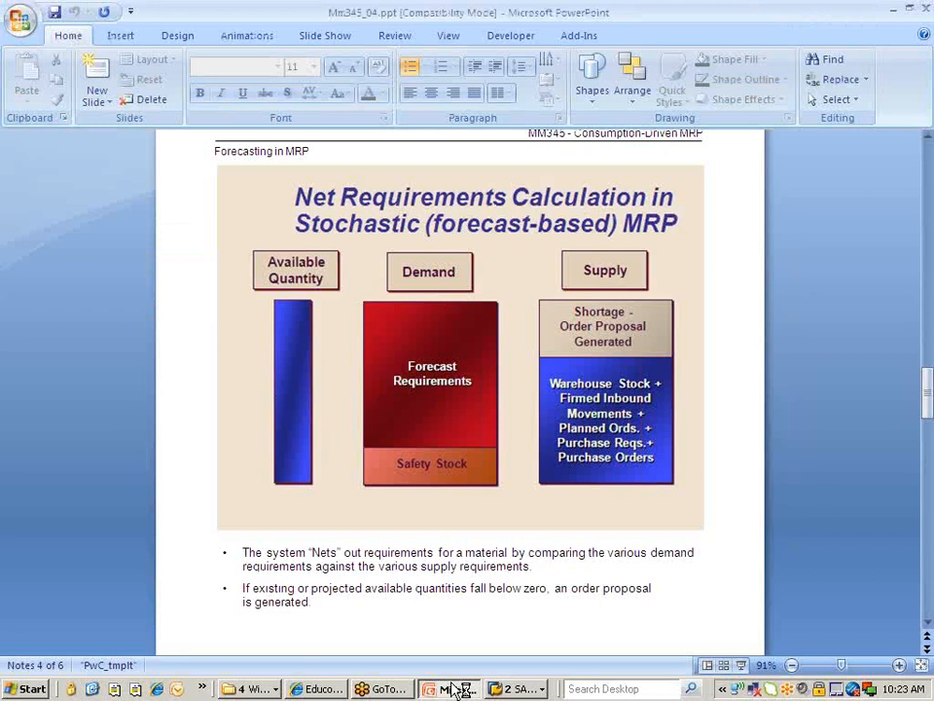
key("Page_Down")
key("Page_Down")
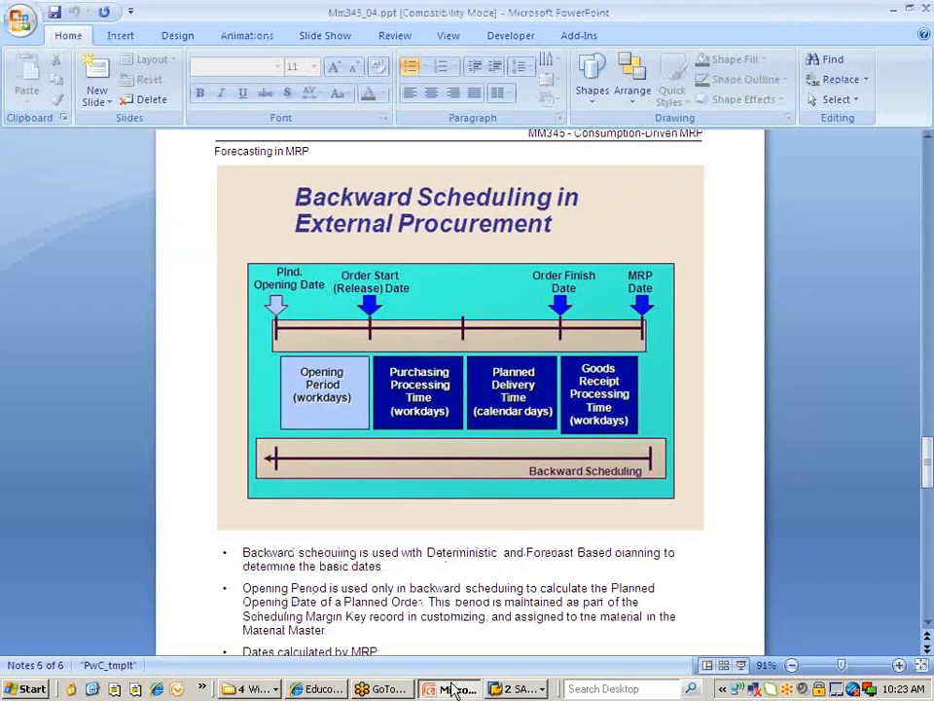
key("Page_Up")
key("Page_Up")
key("Page_Down")
key("Page_Down")
key("Page_Down")
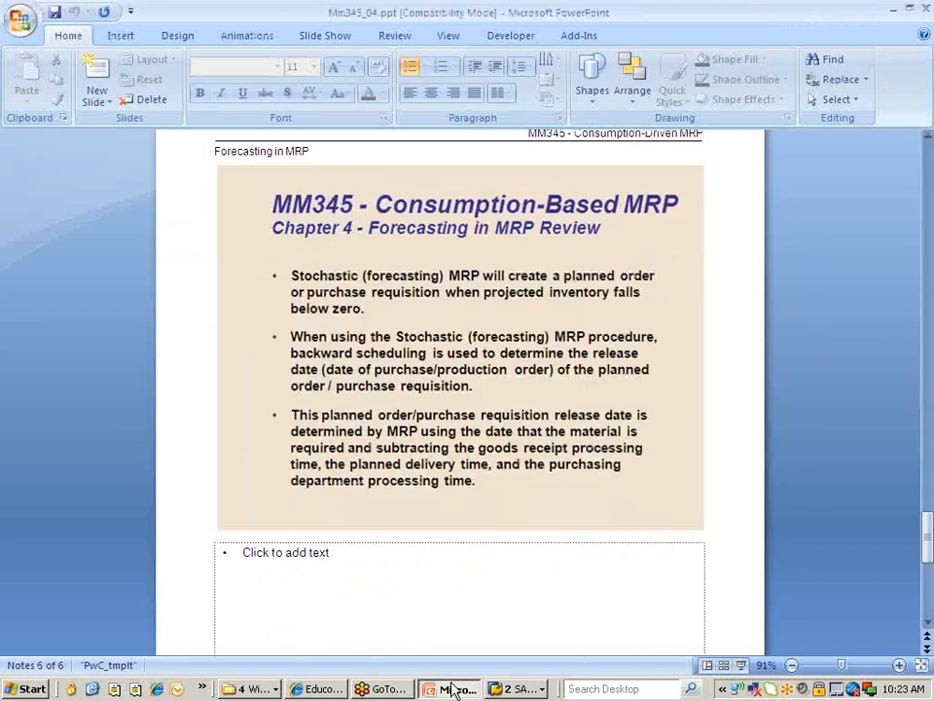
key("Page_Up")
key("Page_Up")
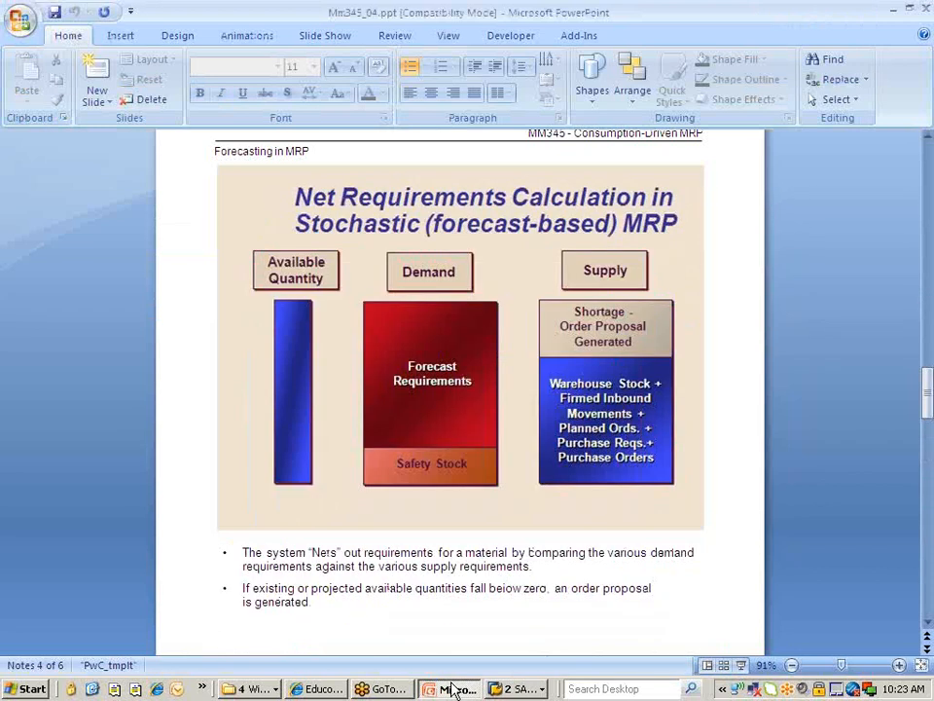
key("alt+Tab")
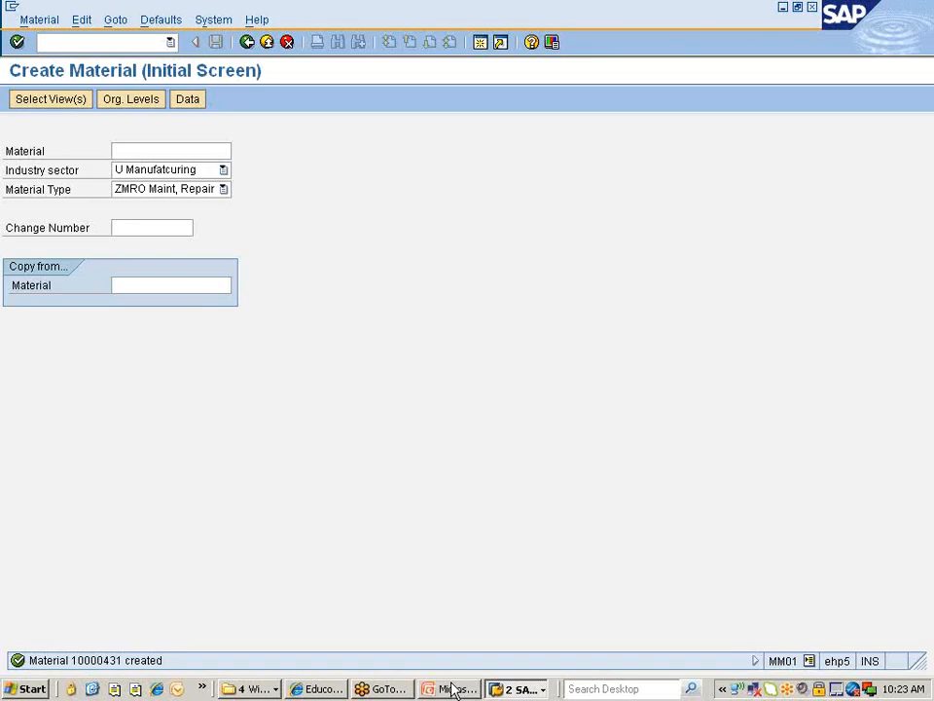
left_click(452, 689)
left_click(452, 689)
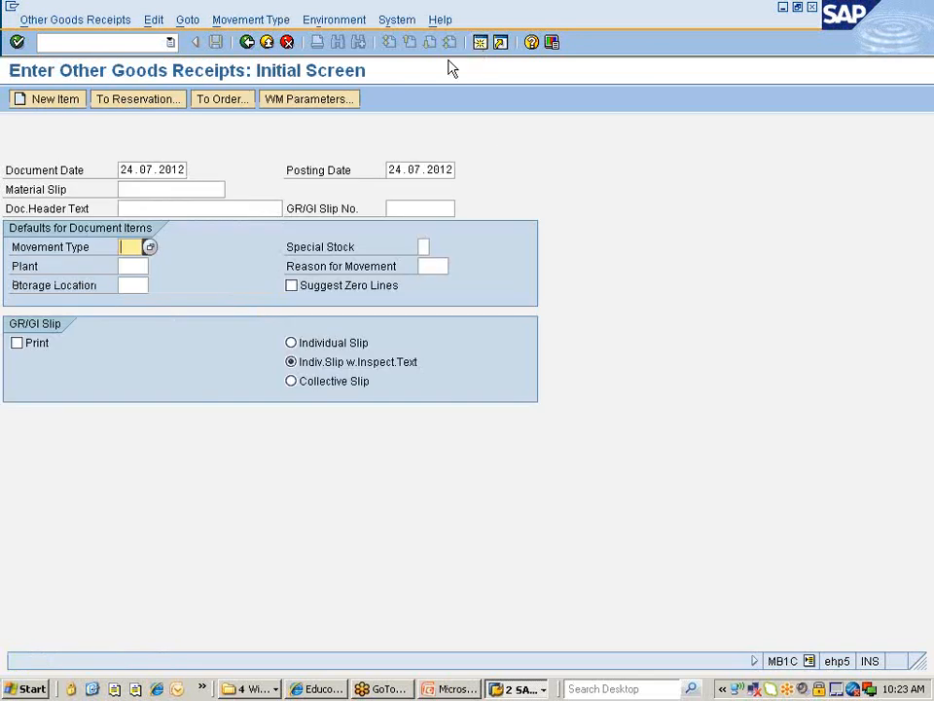
Set movement type 501, plant 777C and storage location 0001 for the goods receipt, and continue to its items.
type("501")
key("Tab")
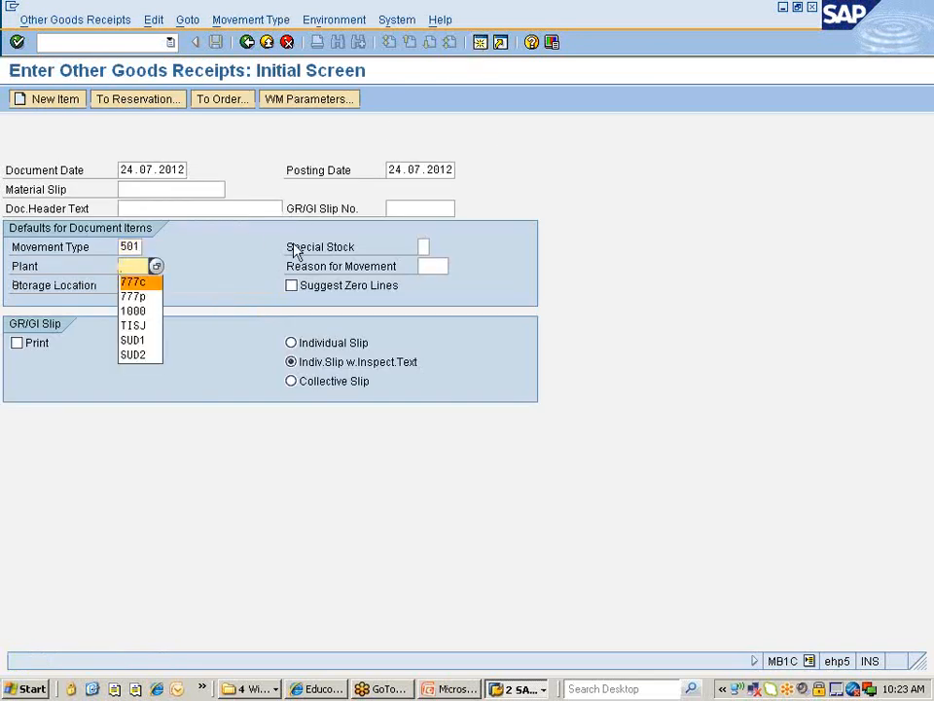
key("Tab")
key("Tab")
key("Down")
key("Return")
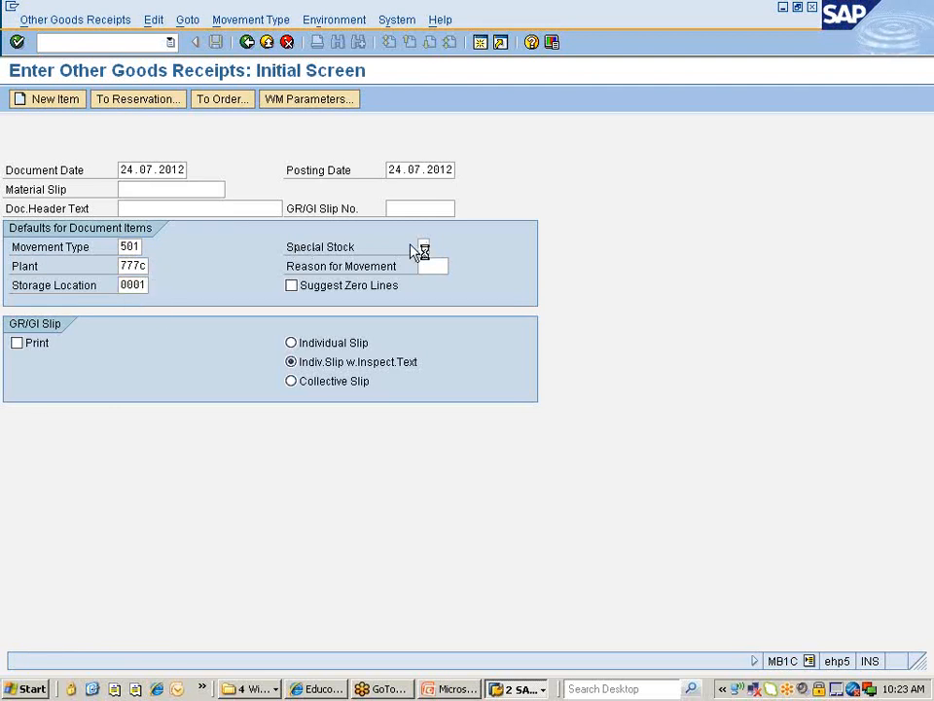
key("alt+Tab")
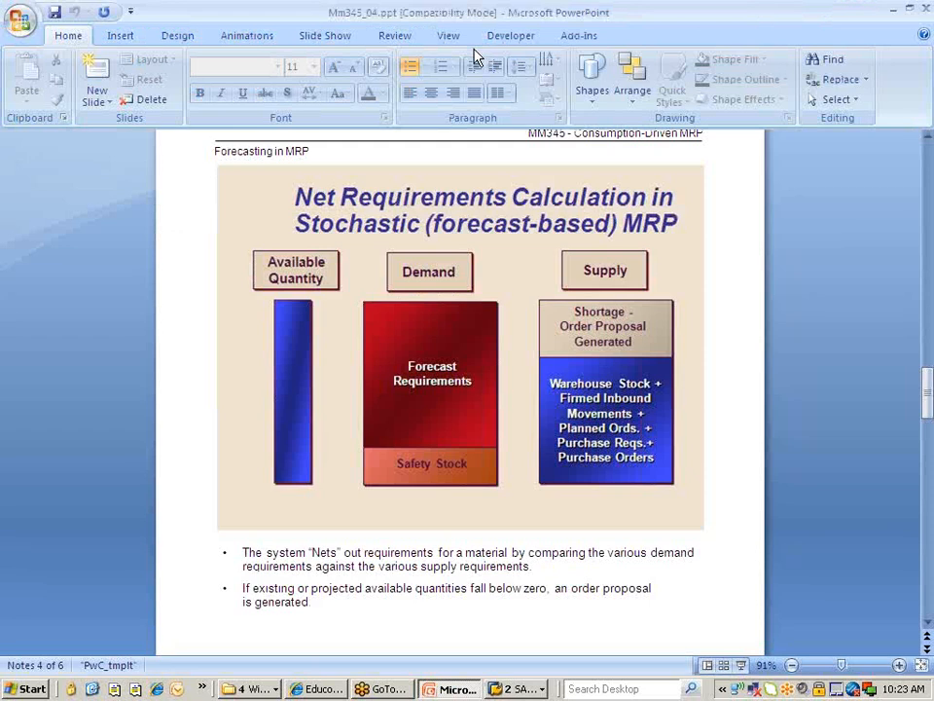
key("alt+Tab")
key("alt+Tab")
key("alt+Tab")
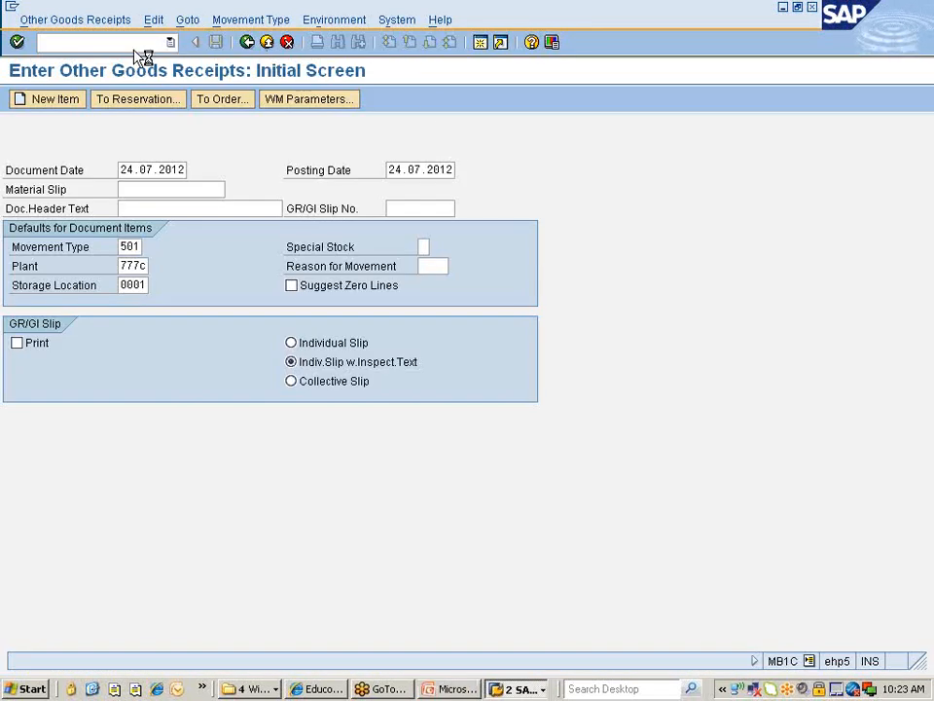
left_click(13, 10)
left_click(16, 40)
key("alt+Tab")
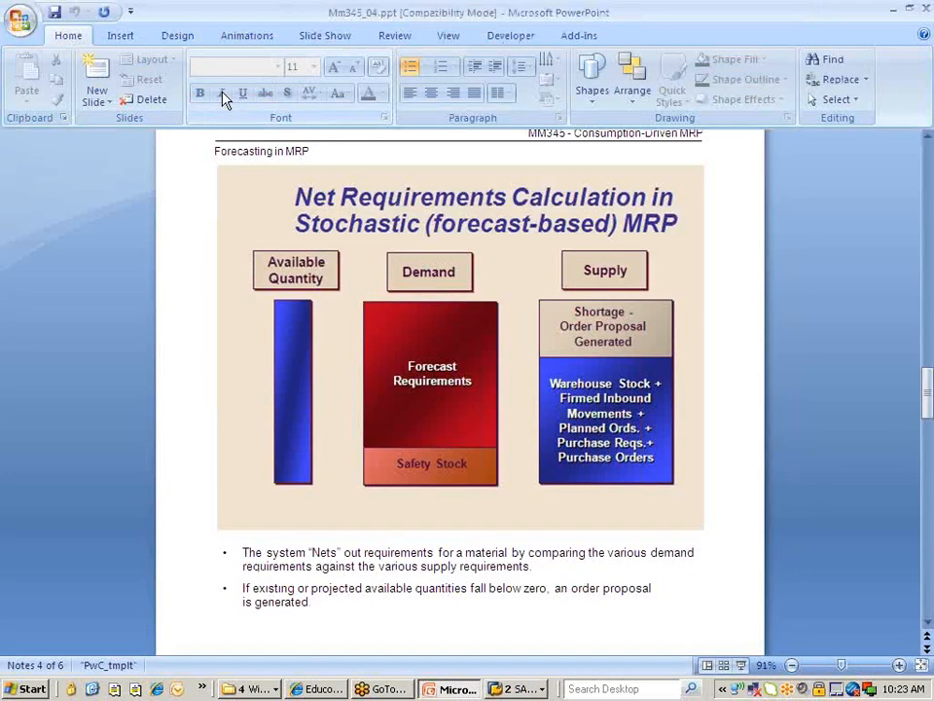
key("alt+Tab")
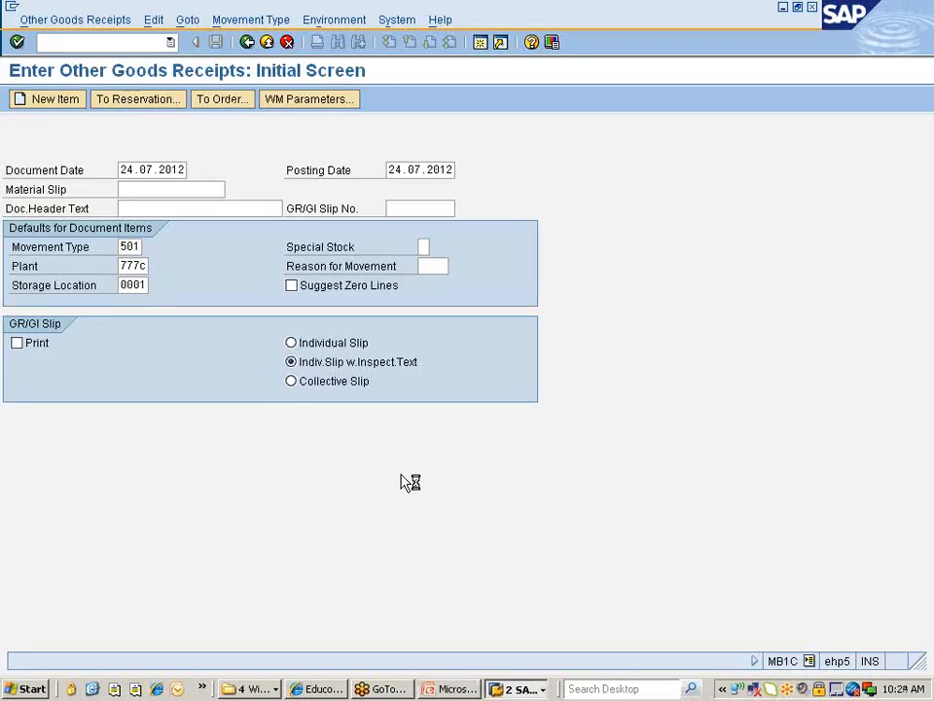
left_click(522, 691)
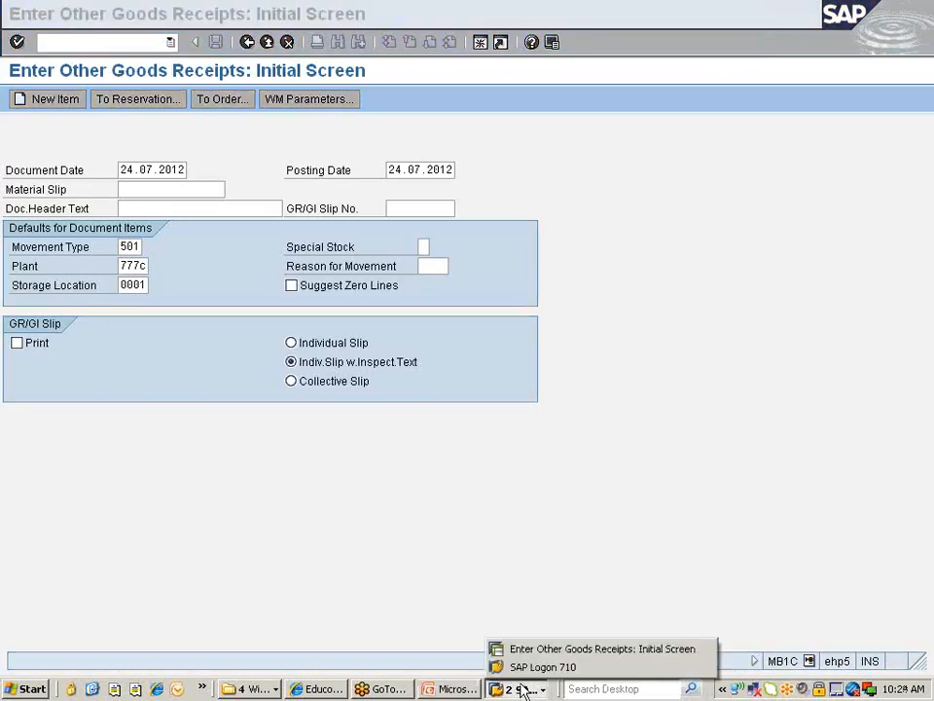
left_click(458, 556)
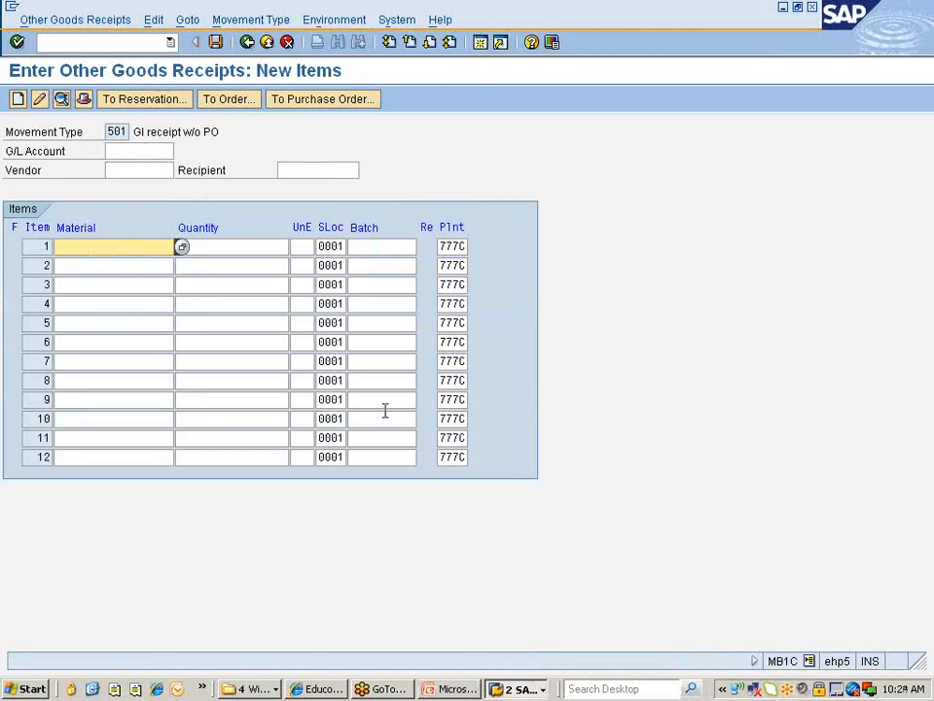
Enter material 10000431 with quantity 10 as the first item of the goods receipt, and confirm the entry.
key("BackSpace")
key("Down")
key("Return")
key("BackSpace")
key("BackSpace")
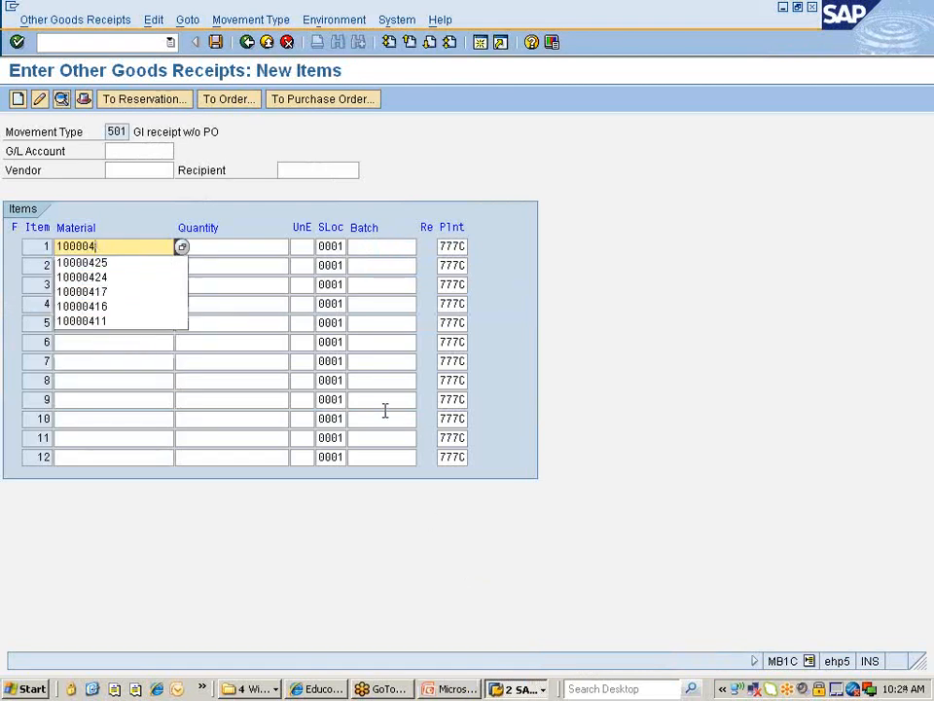
type("31")
key("Tab")
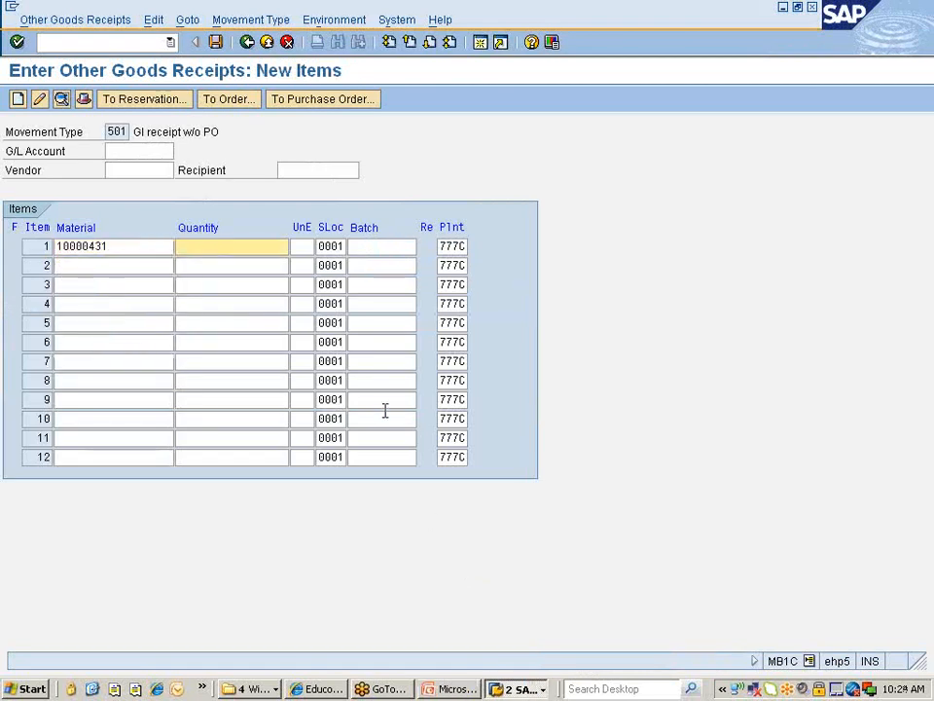
type("10")
key("Down")
key("Escape")
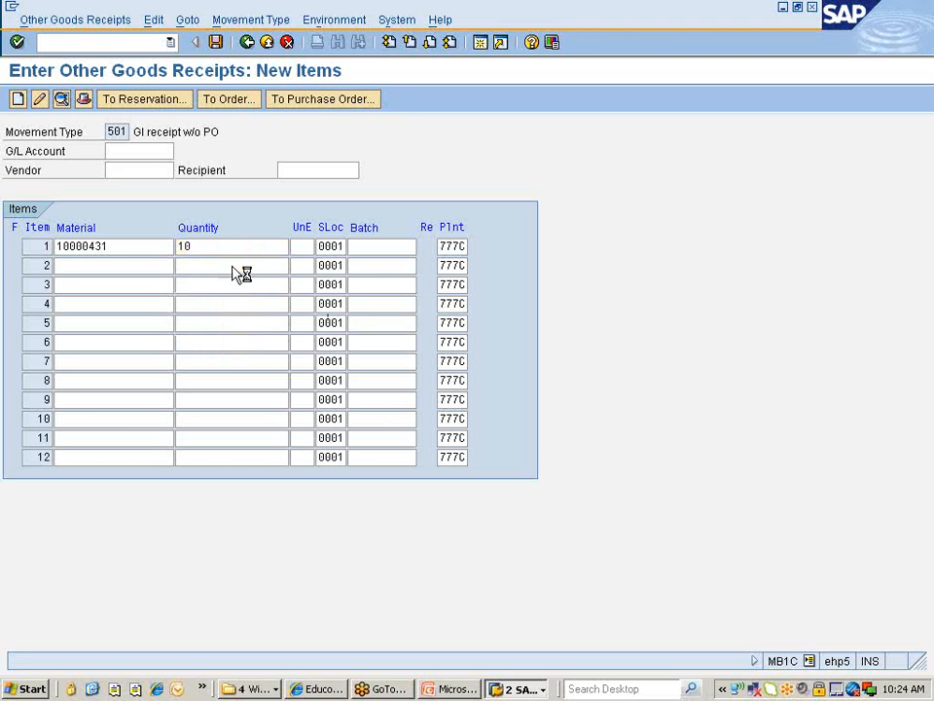
left_click(490, 689)
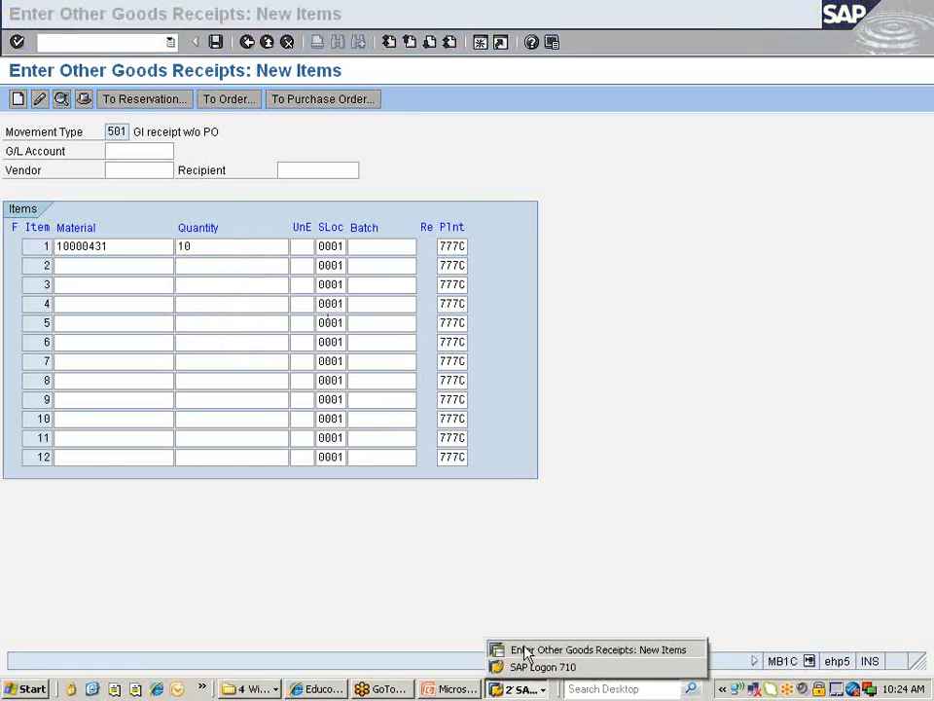
Return to the goods receipt items and generate an additional SAP session from there with the /o command.
left_click(525, 651)
left_click(519, 690)
left_click(532, 648)
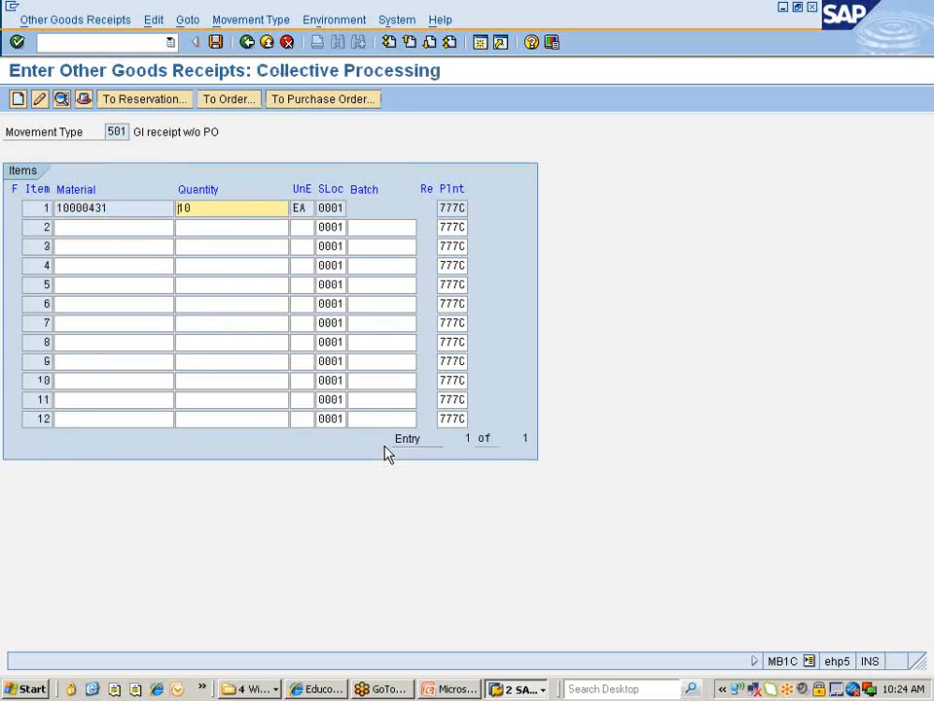
left_click(125, 43)
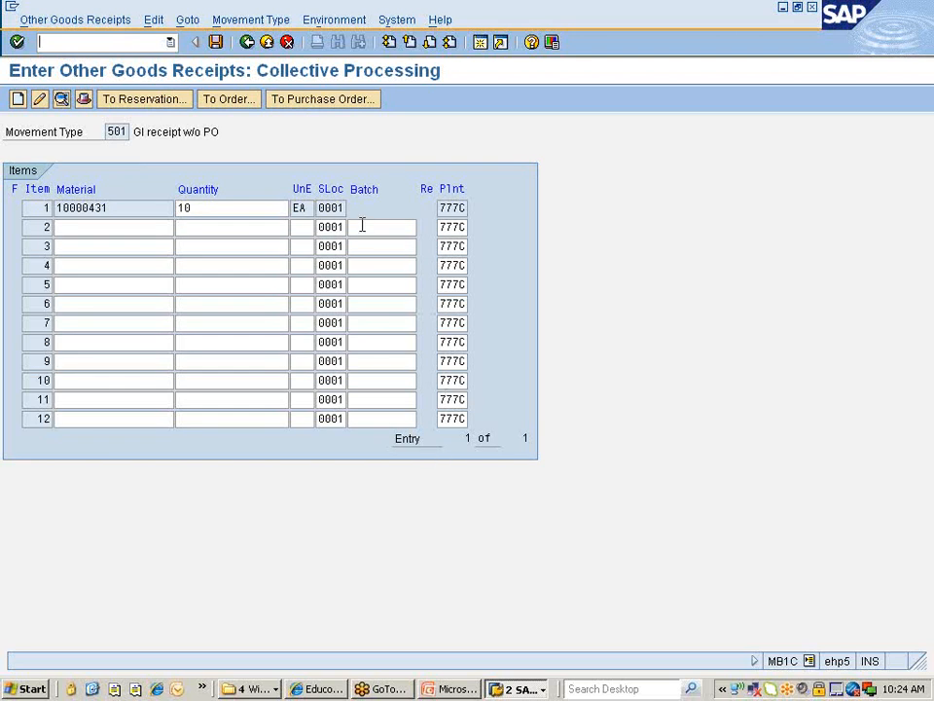
type("/o")
key("Return")
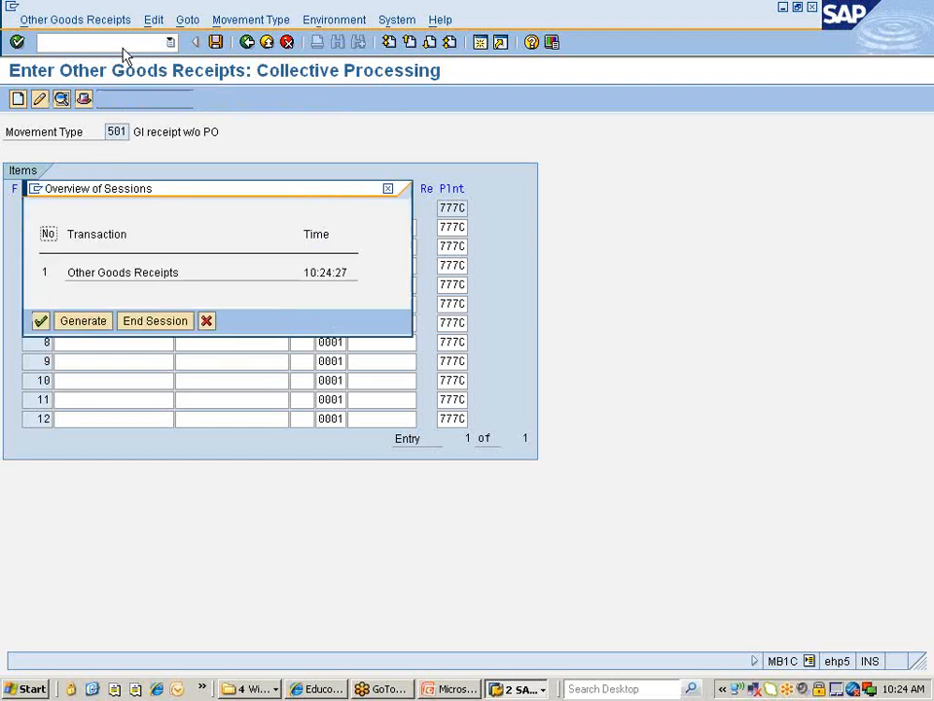
left_click(74, 321)
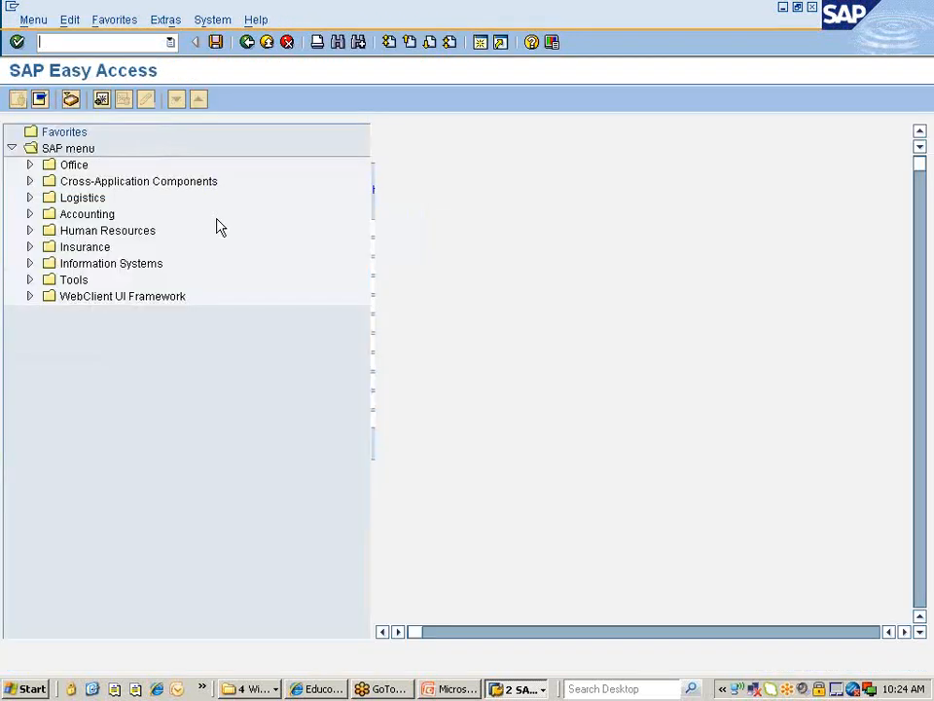
Post the goods receipt of 10 EA of material 10000431 into storage location 0001 of plant 777C.
left_click(136, 47)
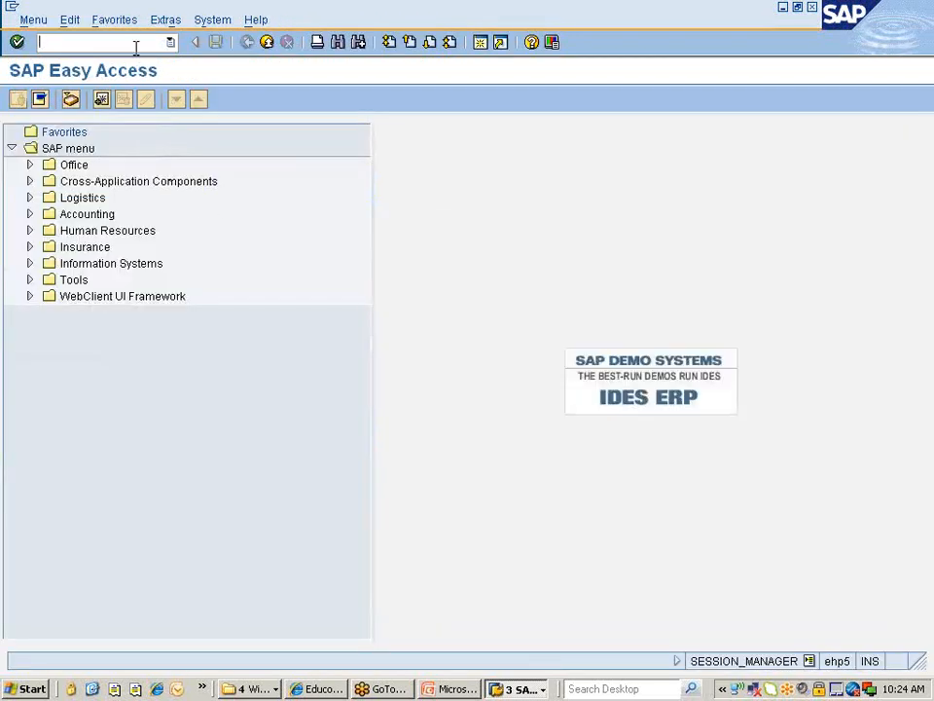
type("mb1c")
key("Return")
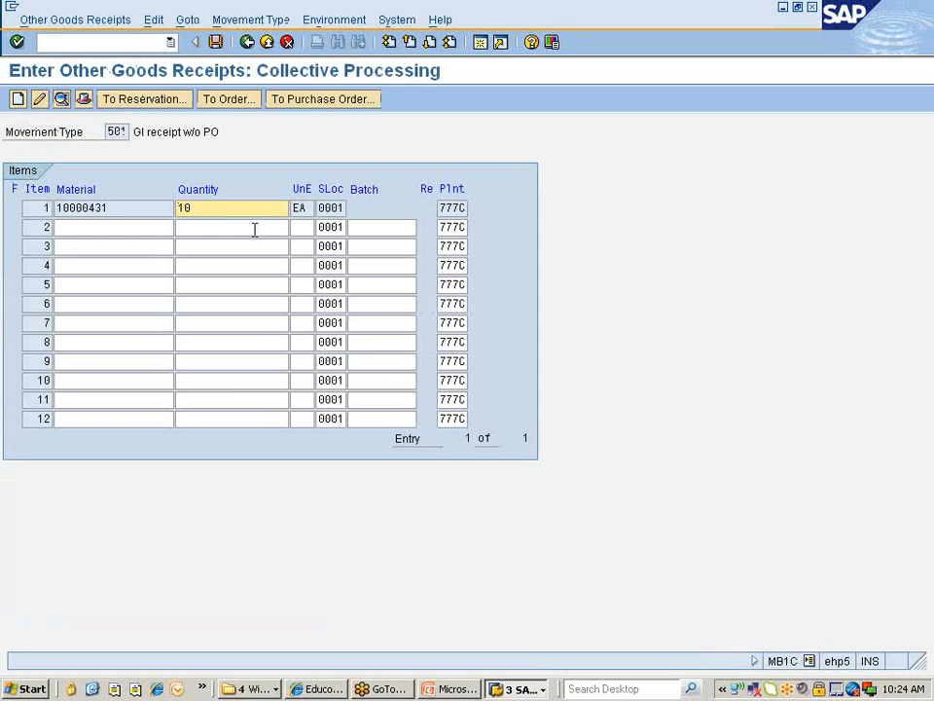
left_click(217, 43)
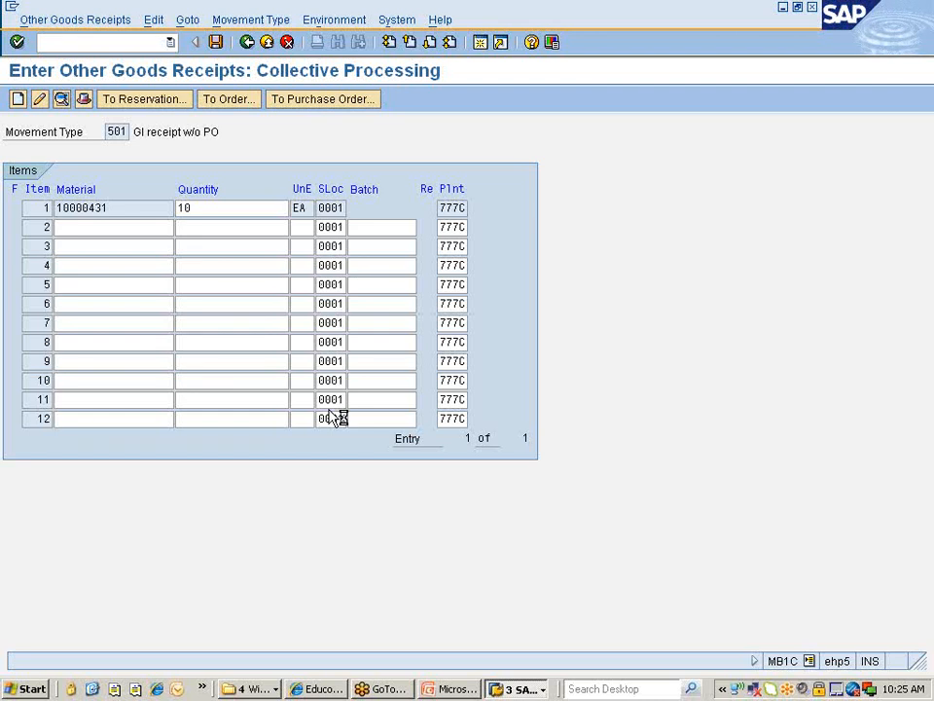
Switch to the SAP Easy Access session and start transaction MD03 for single-item, single-level planning in a separate session.
left_click(519, 688)
left_click(539, 632)
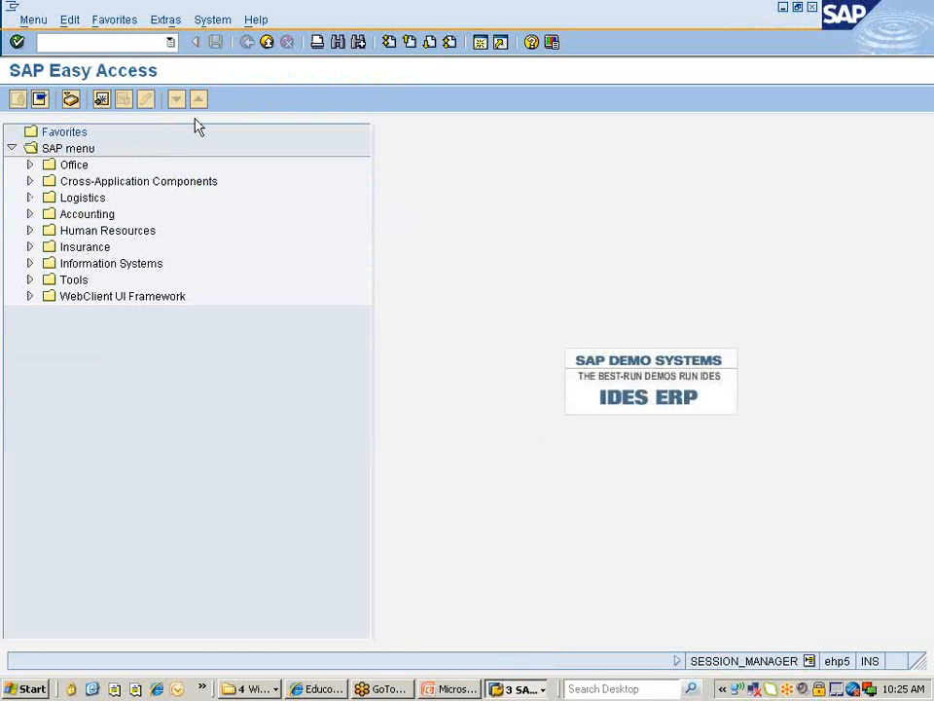
type("/s")
type("m")
type("d03")
key("Return")
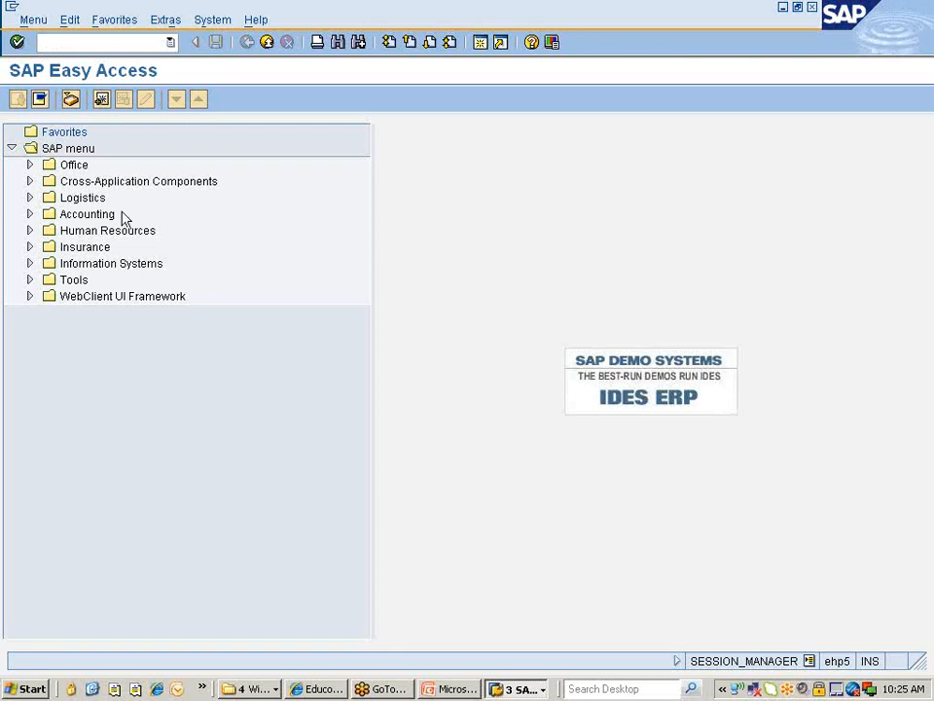
Start transaction MD21 in the SAP Easy Access session to display planning file entries.
left_click(90, 43)
type("md21")
key("Return")
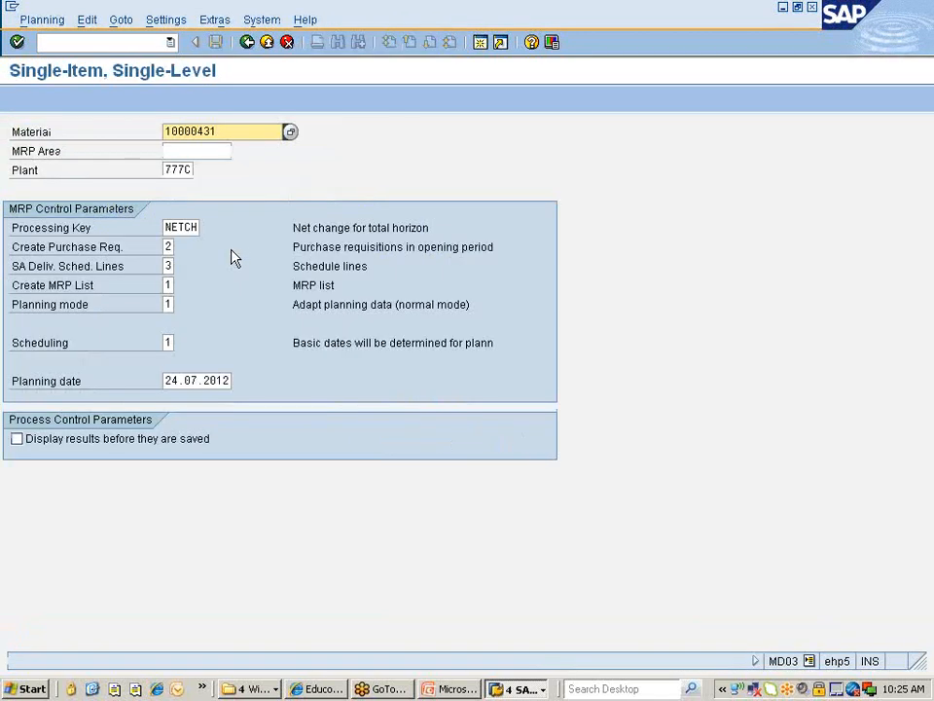
key("alt+Tab")
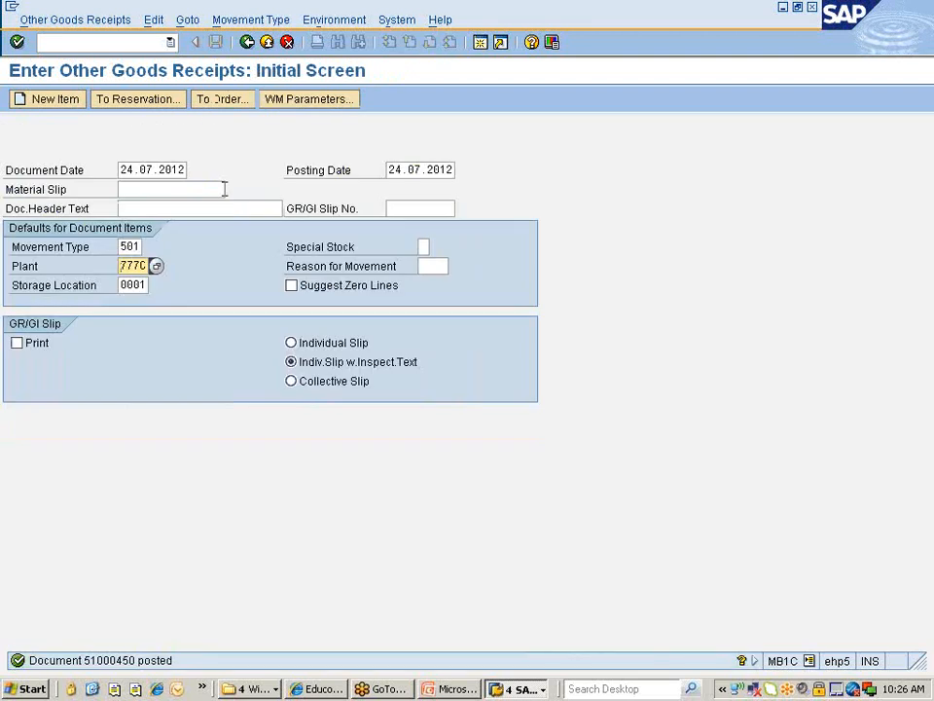
key("alt+Tab")
key("alt+Tab")
key("Tab")
left_click(116, 41)
key("Return")
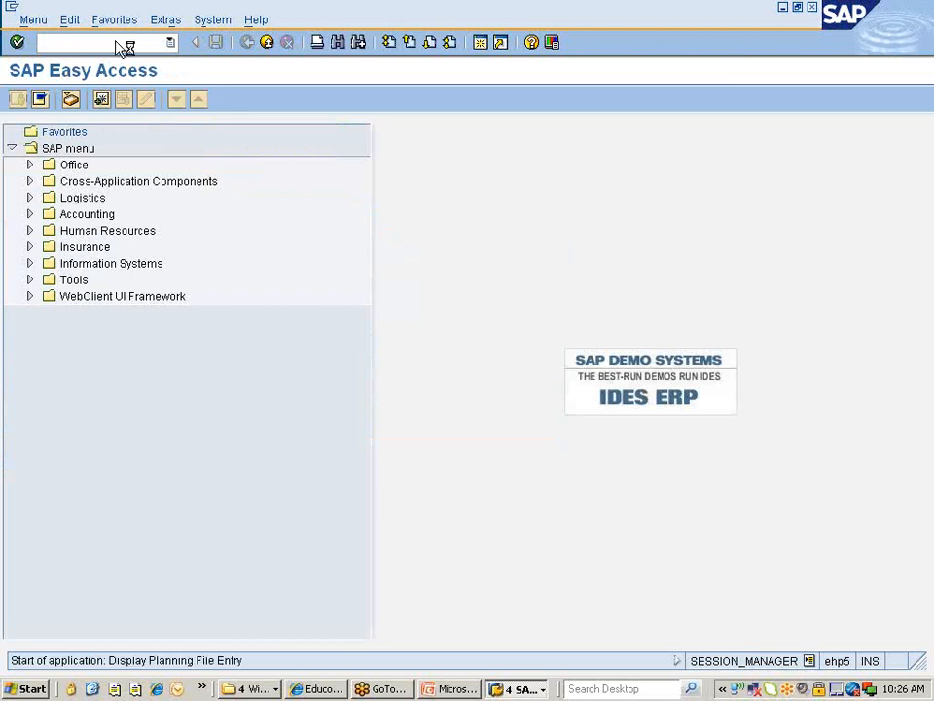
Enter material 10000431 as the material for the planning file entry selection.
type("1")
key("Down")
key("Return")
key("BackSpace")
key("BackSpace")
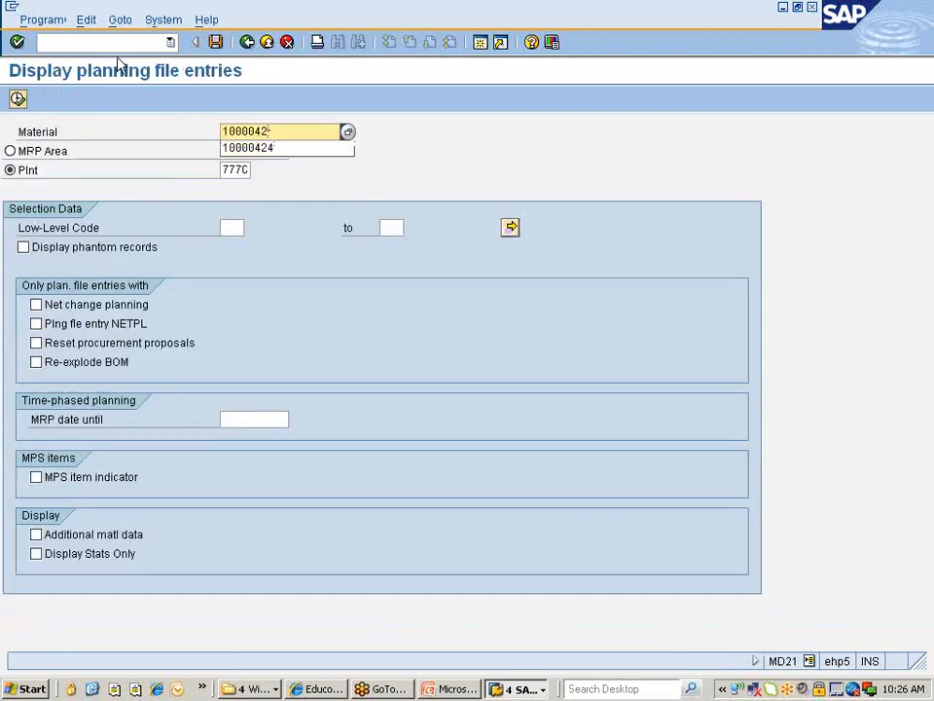
type("31")
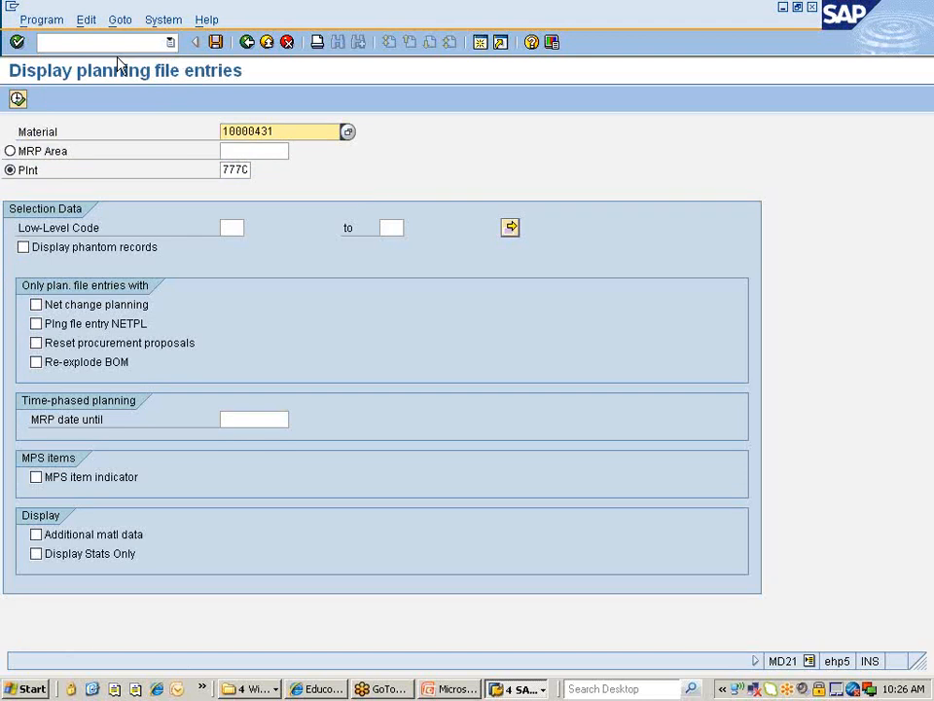
Restrict the entries to net change planning, include additional material data and statistics-only display, and execute the report.
left_click(93, 304)
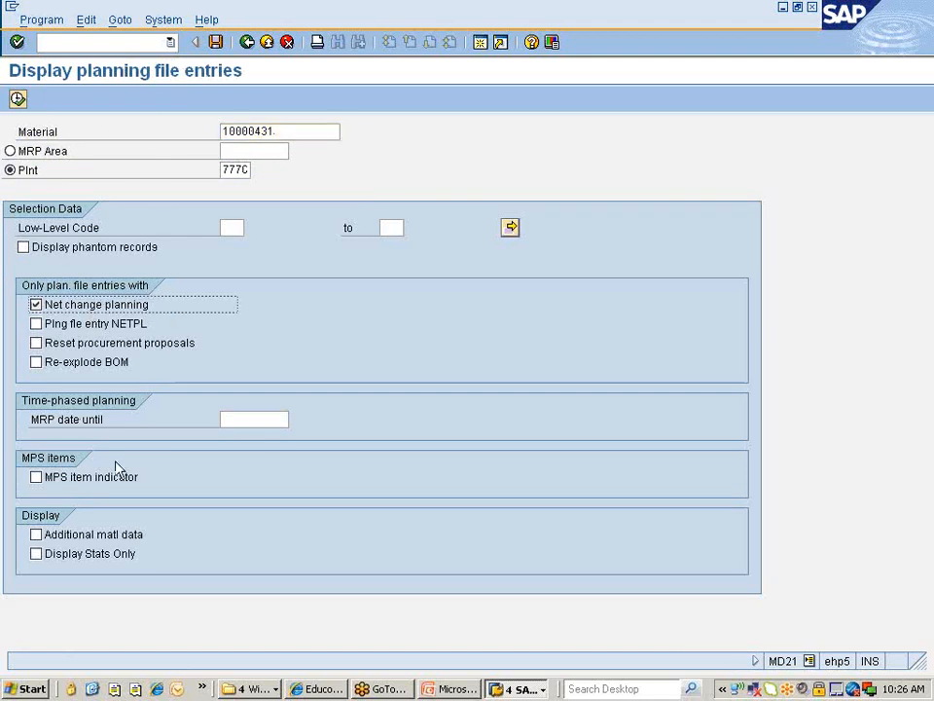
left_click(69, 535)
left_click(69, 555)
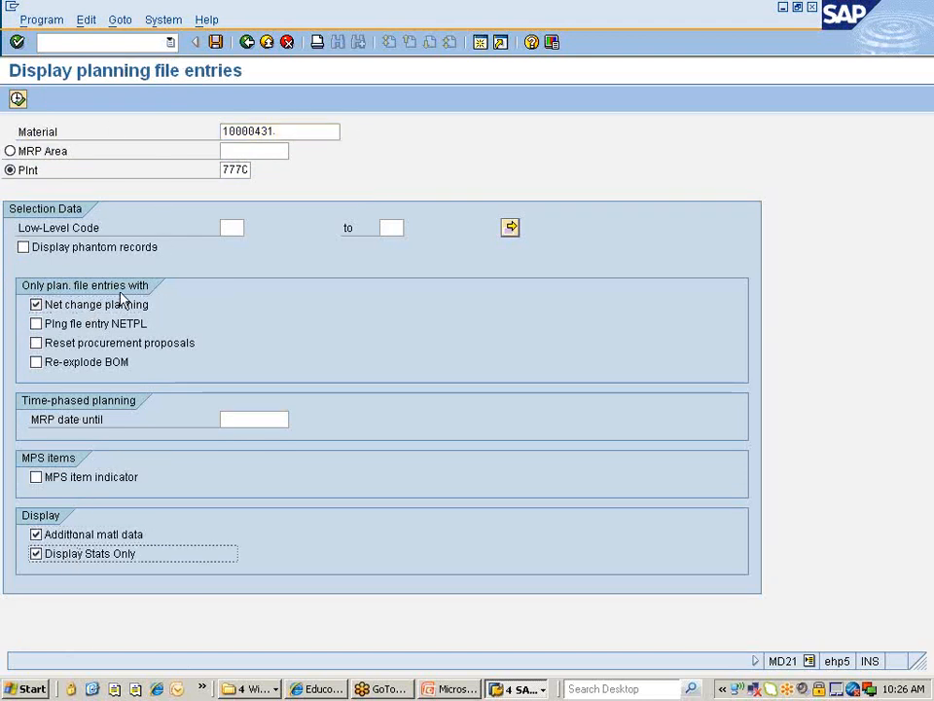
left_click(18, 99)
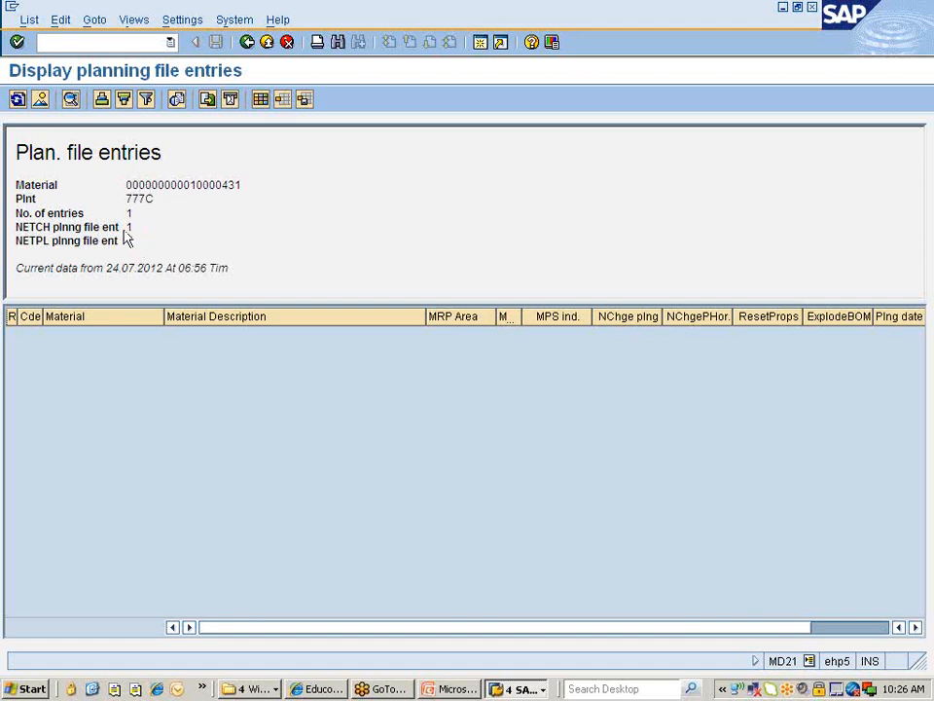
In the single-item, single-level planning session, set the purchase requisition creation indicator to 1 and the SA delivery schedule lines indicator to 1.
left_click(522, 692)
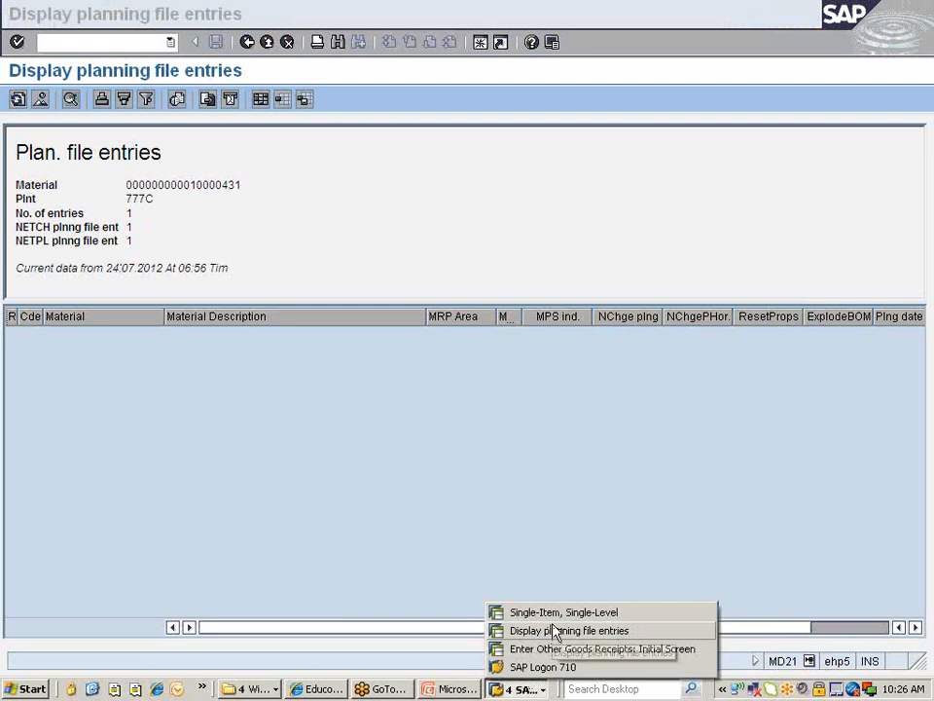
left_click(560, 613)
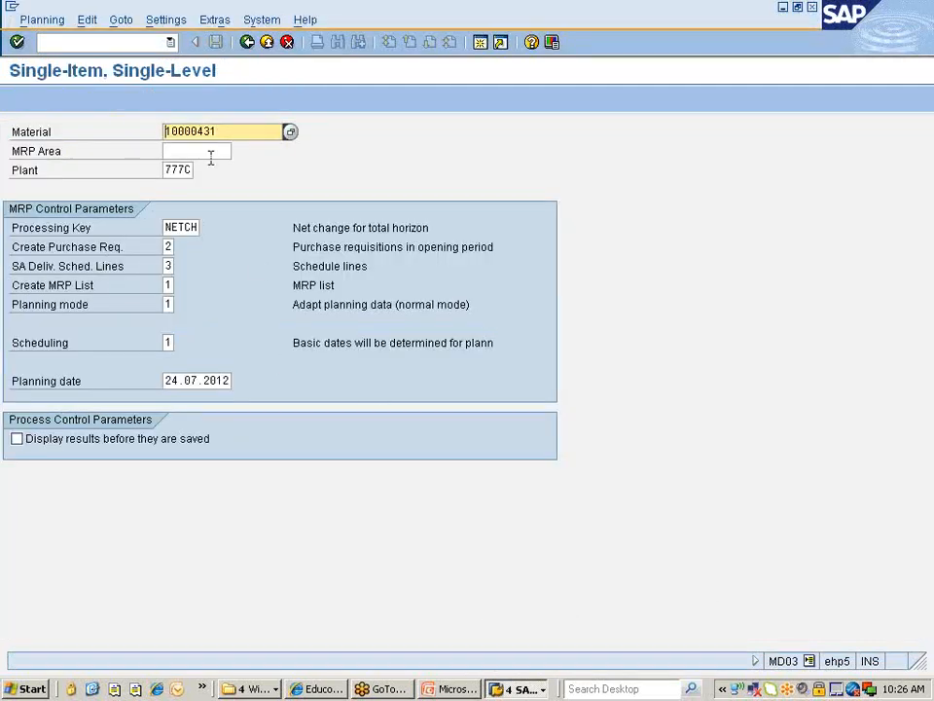
left_click(206, 153)
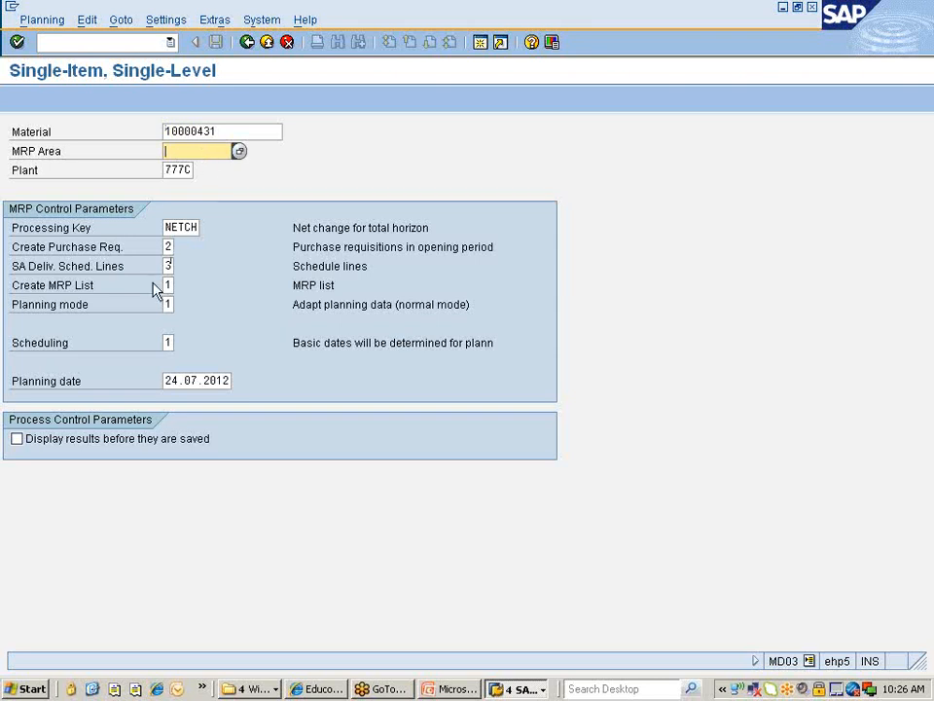
left_click(171, 247)
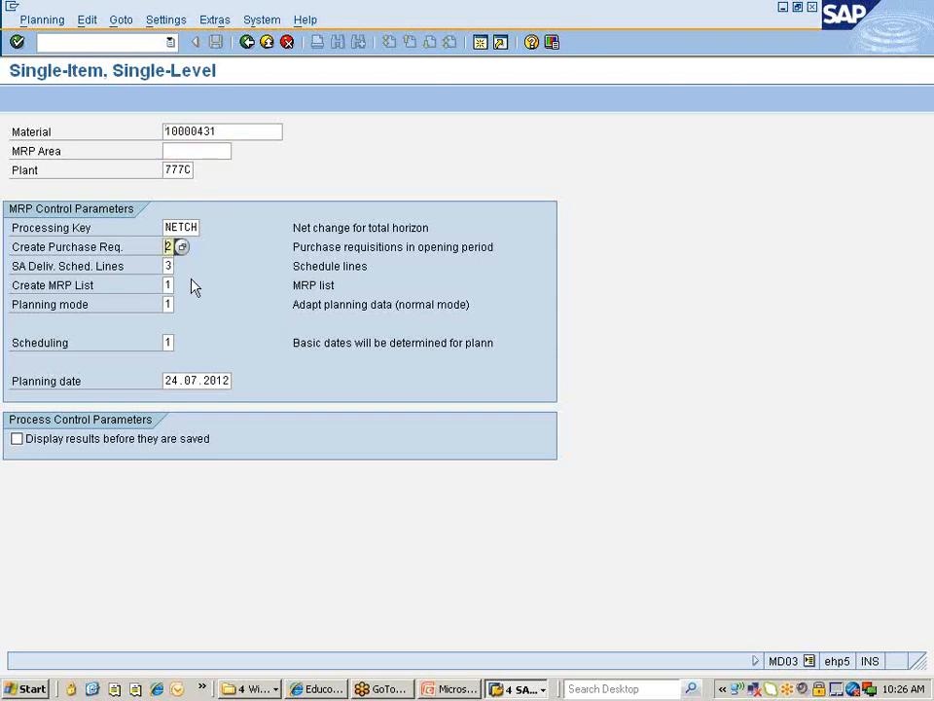
left_click(182, 247)
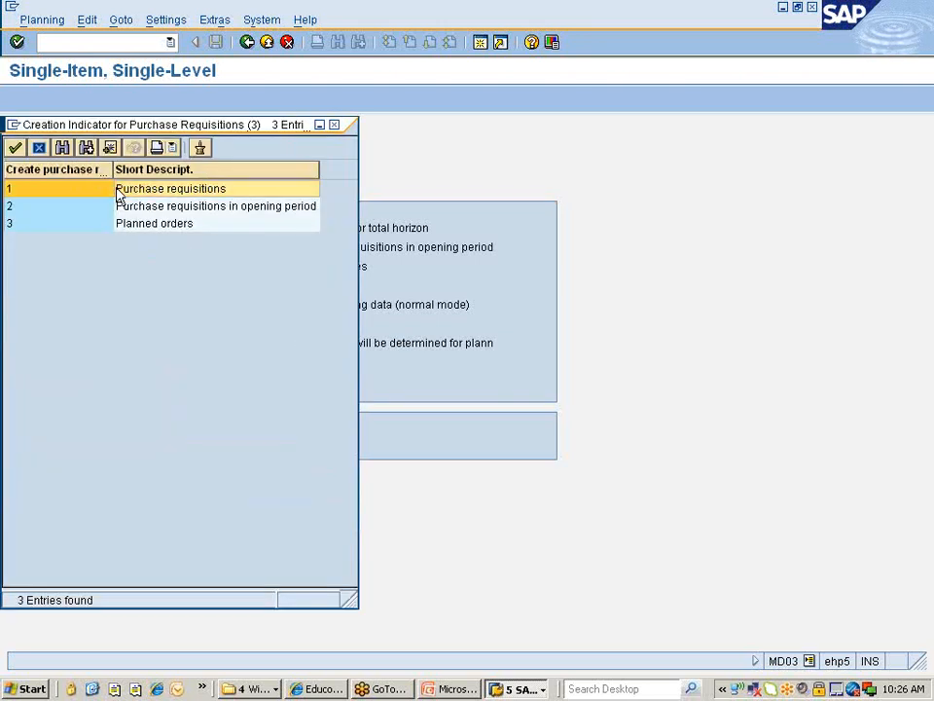
double_click(118, 192)
left_click(169, 263)
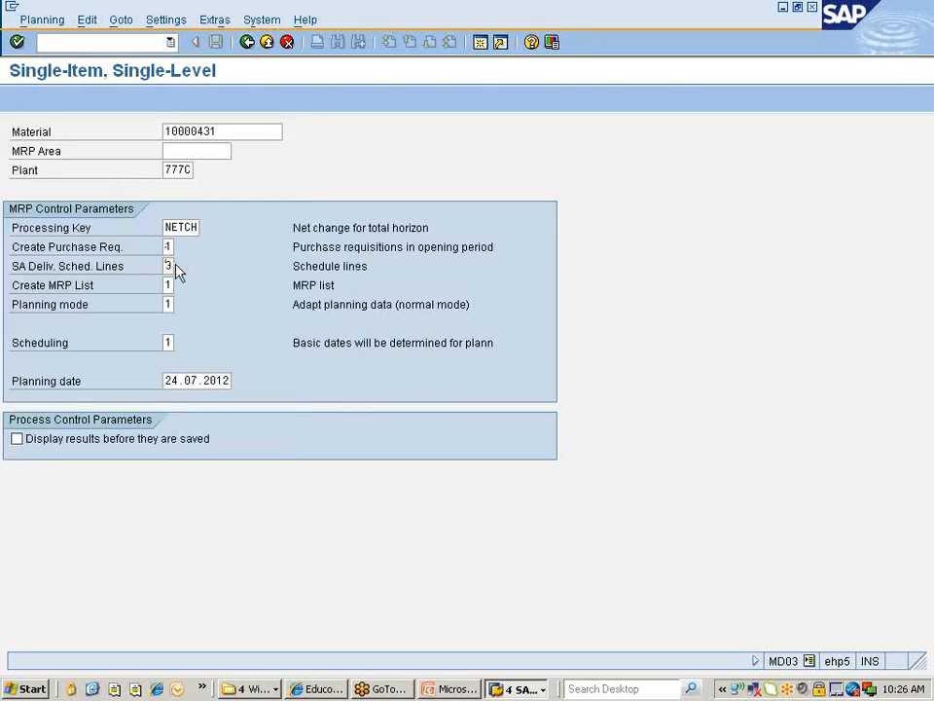
left_click(181, 265)
double_click(118, 194)
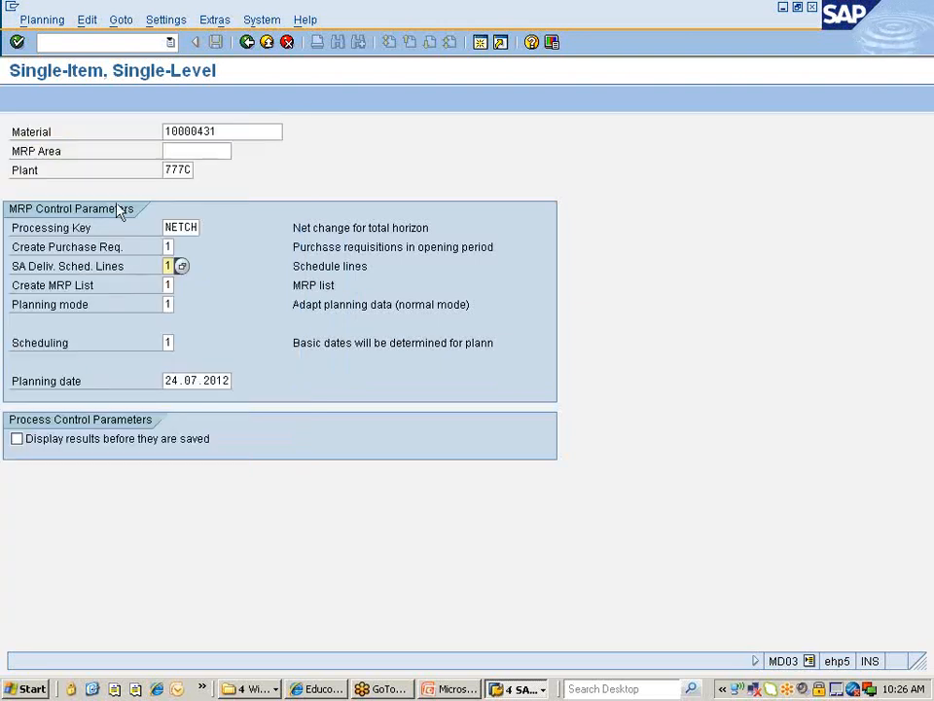
Enable displaying results before they are saved and run the planning for material 10000431 in plant 777C.
left_click(24, 440)
left_click(186, 381)
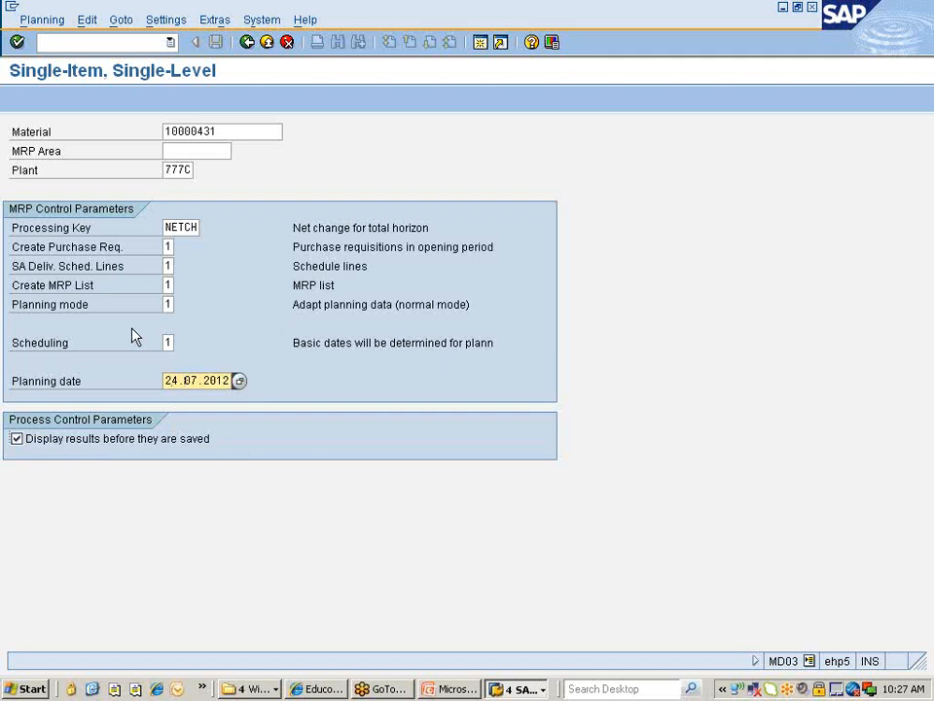
left_click(16, 41)
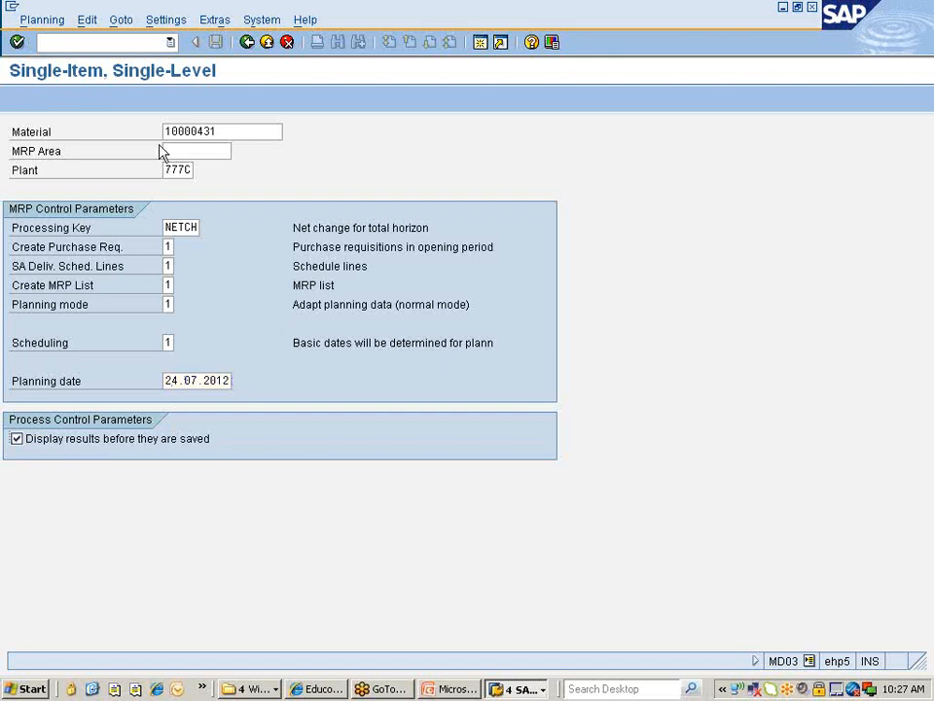
key("Return")
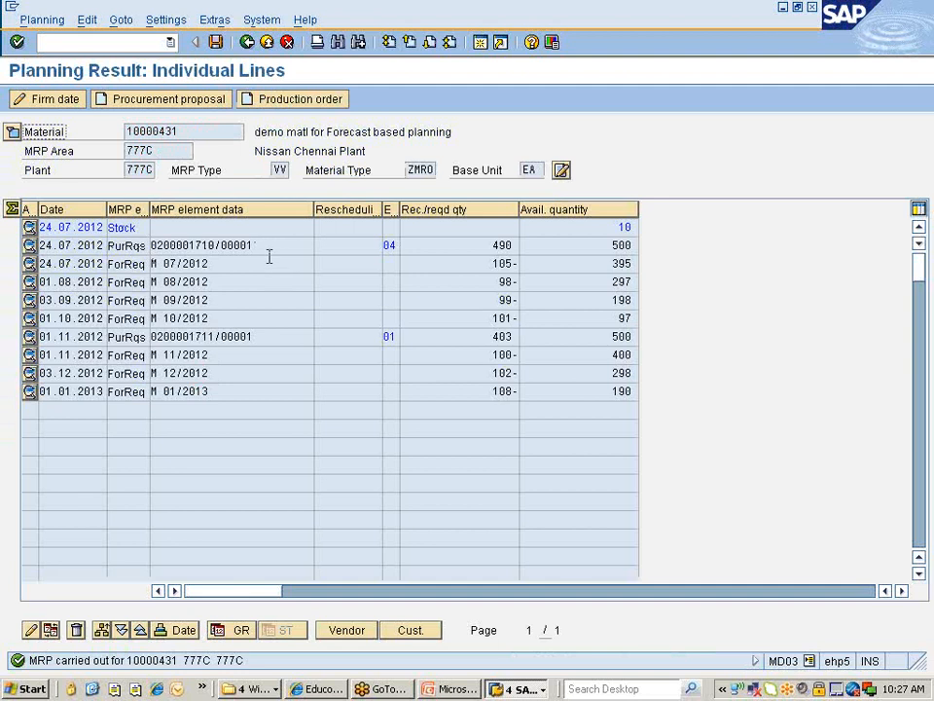
Examine the planning result's purchase requisitions, comparing their receipt quantities with the stock and available quantities.
left_click(179, 247)
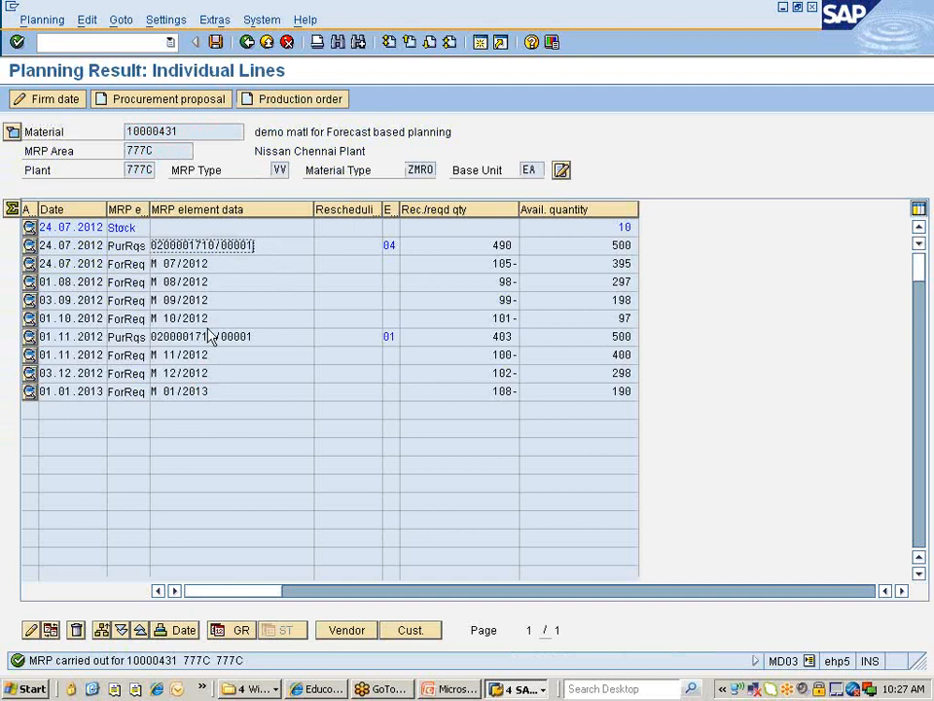
left_click_drag(158, 334, 274, 333)
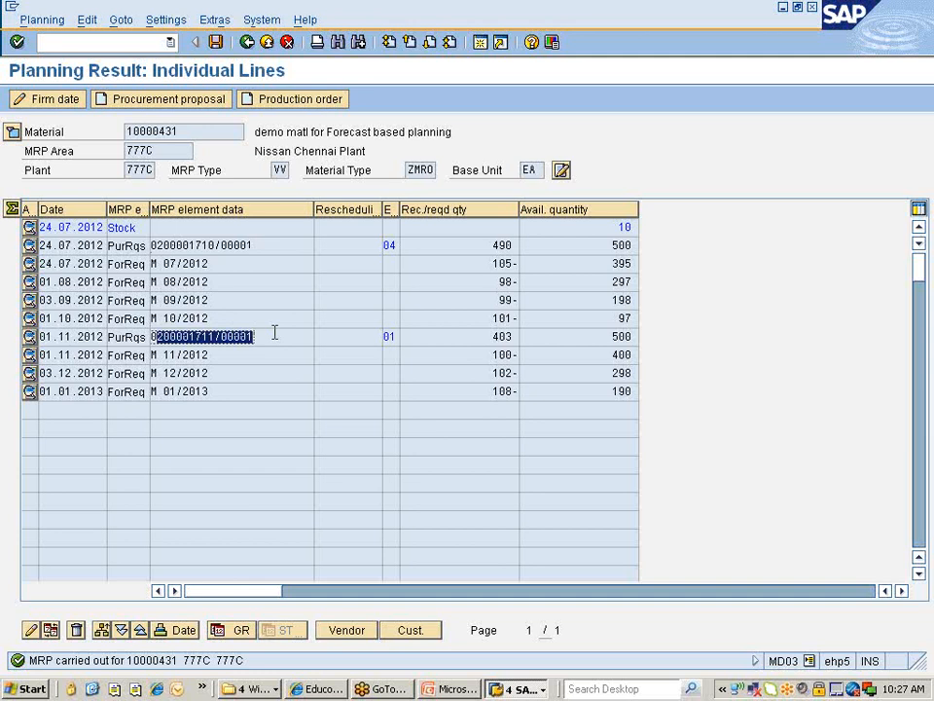
left_click(207, 245)
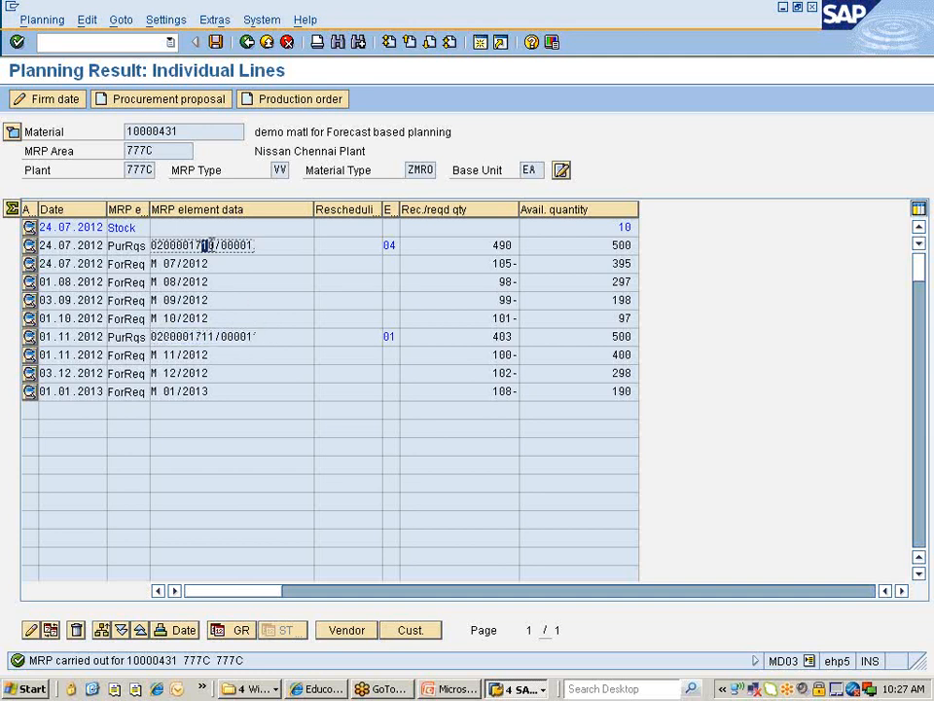
left_click_drag(207, 245, 259, 246)
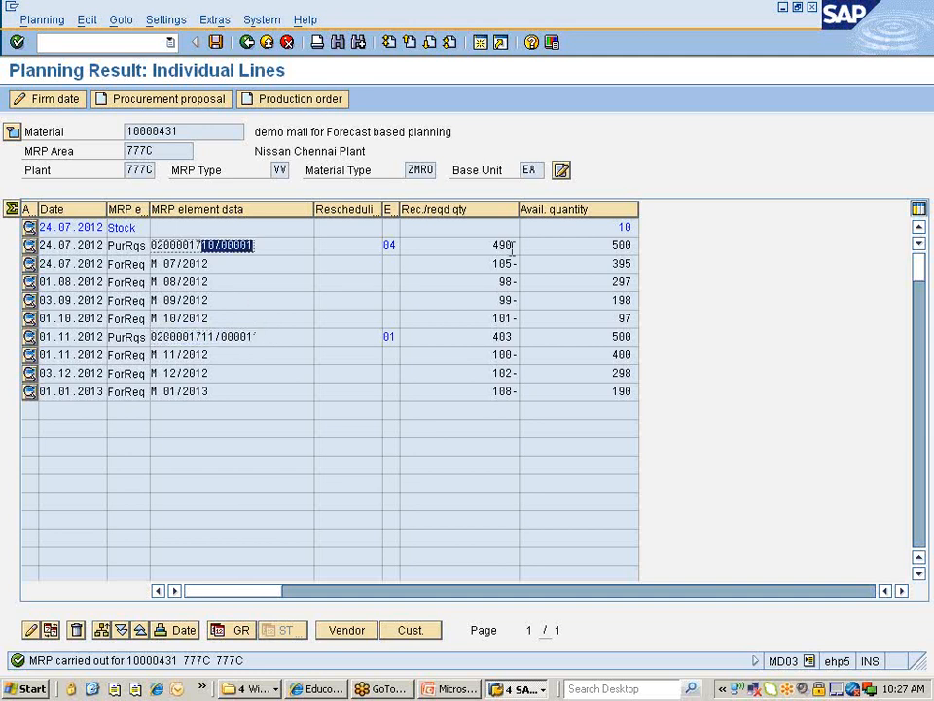
left_click_drag(611, 230, 640, 229)
left_click(600, 232)
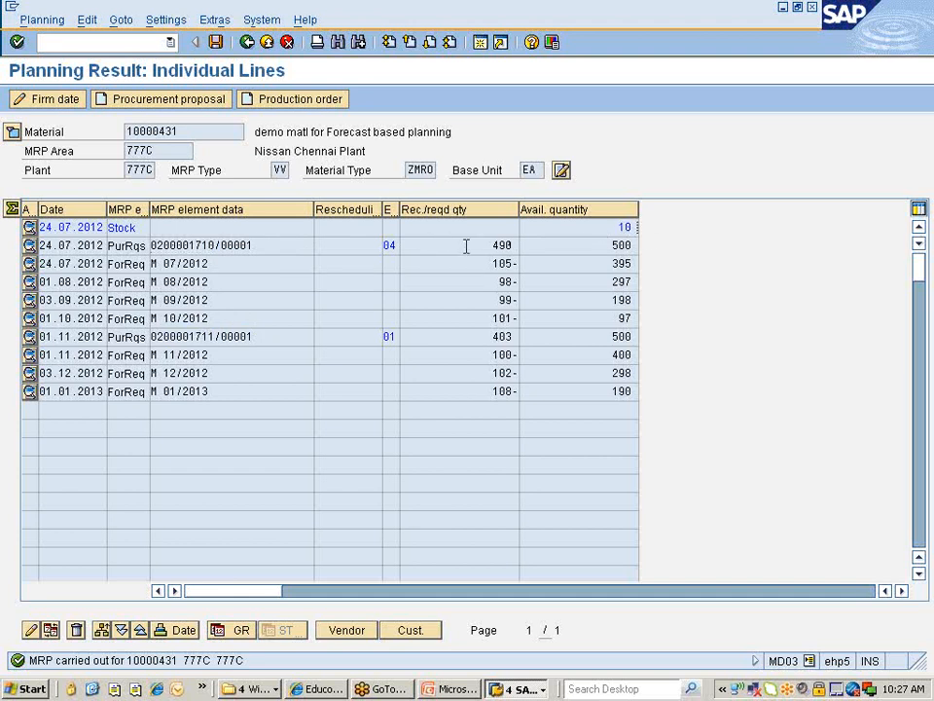
left_click_drag(466, 247, 523, 246)
left_click(523, 246)
left_click_drag(610, 322, 637, 318)
left_click(637, 318)
left_click_drag(492, 336, 525, 334)
left_click(524, 335)
Switch to the goods receipt session and start transaction MM03 there to display the material.
left_click(517, 689)
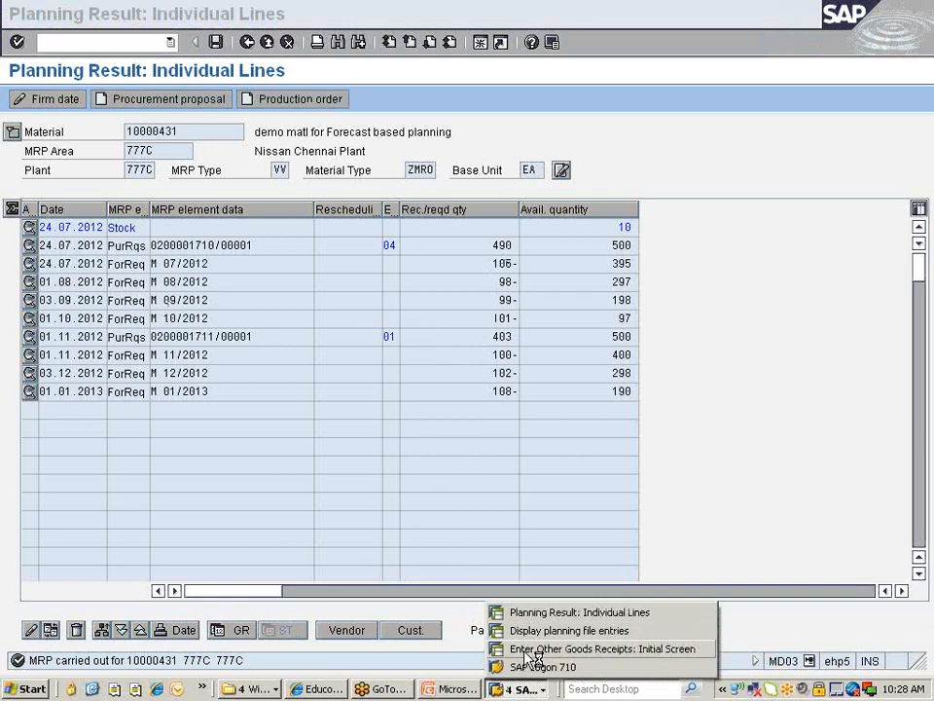
left_click(528, 651)
left_click(121, 41)
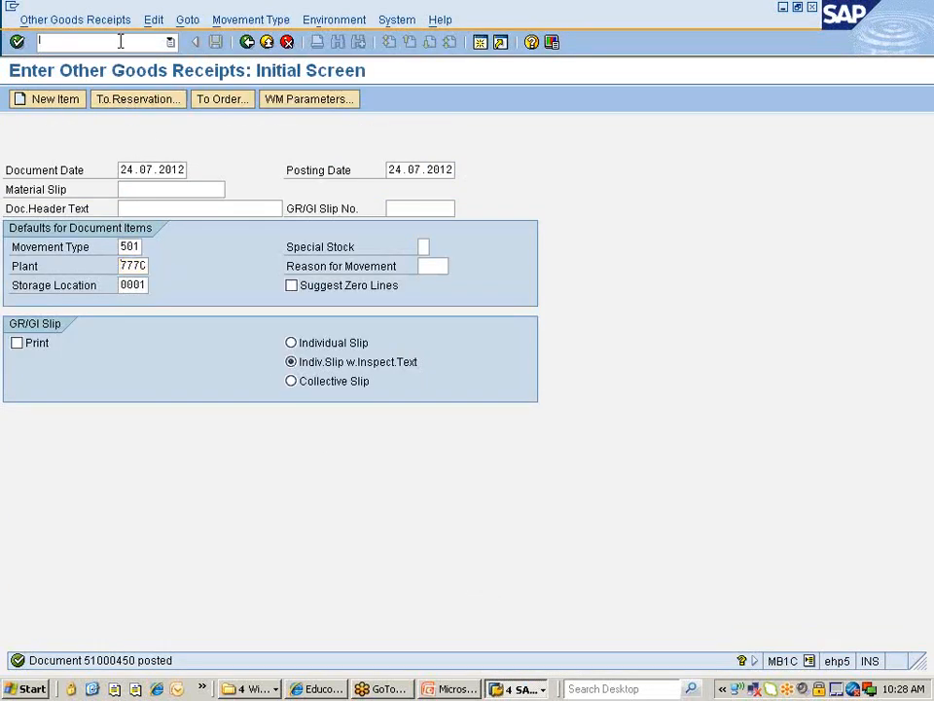
type("/nmm03")
key("Return")
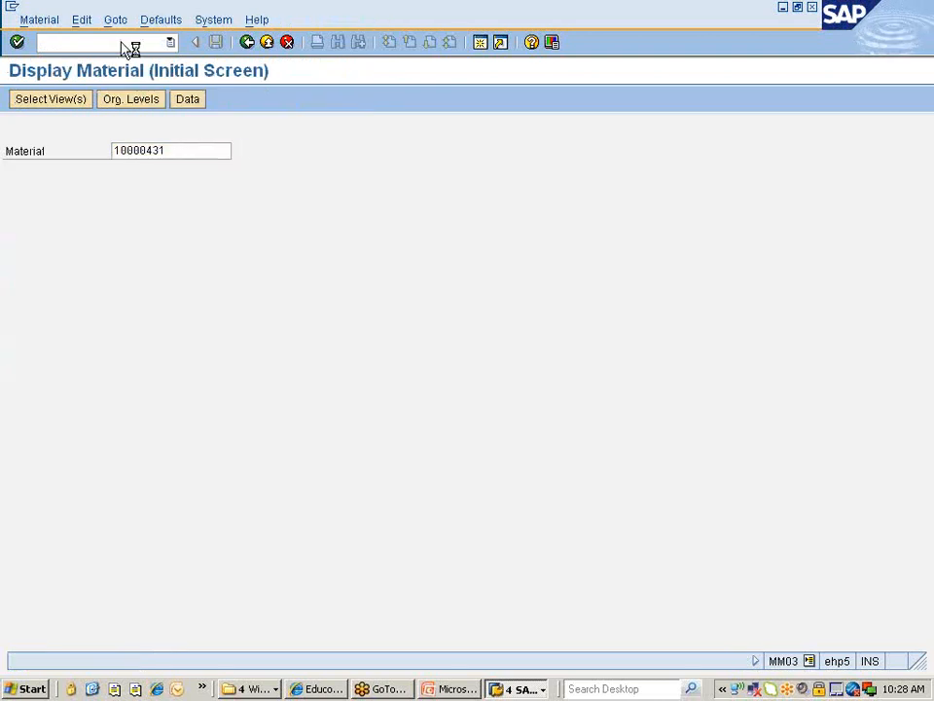
Display the Forecasting view of material 10000431 for plant 777C.
key("Return")
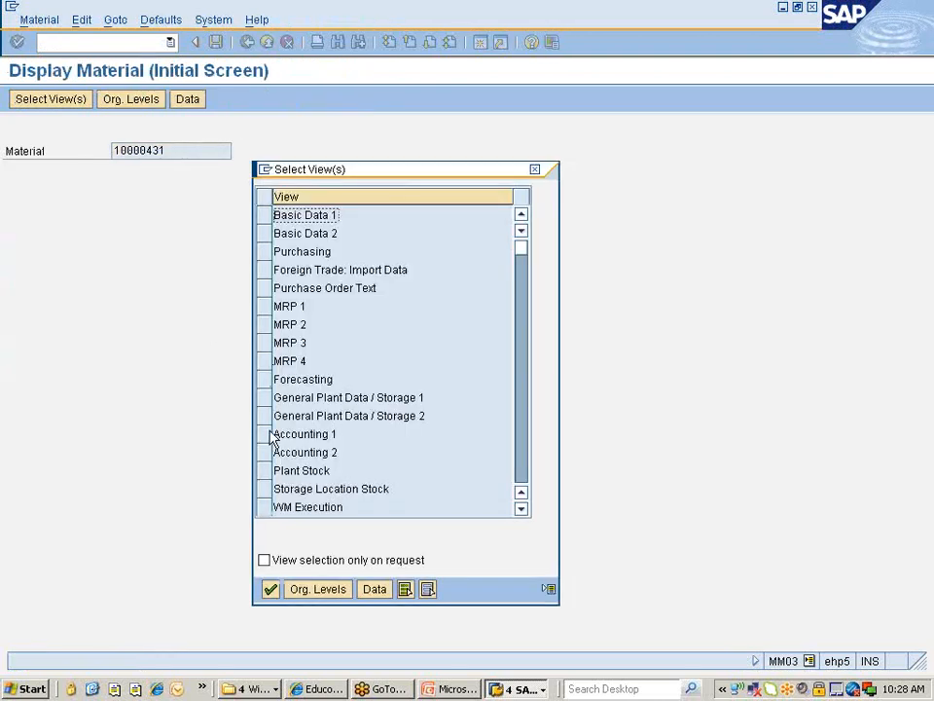
left_click(271, 381)
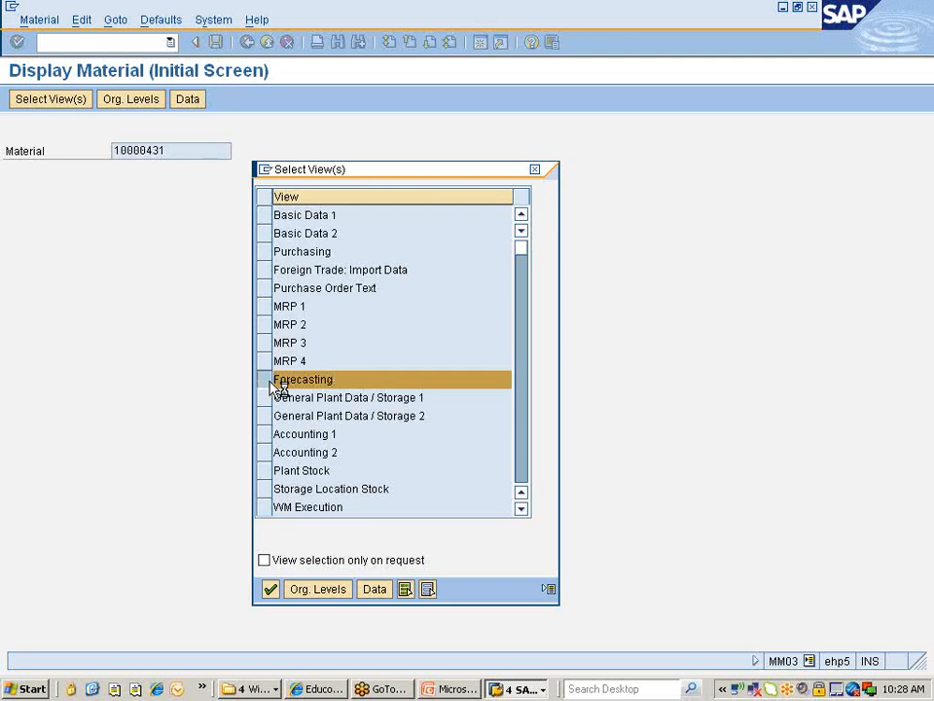
key("Return")
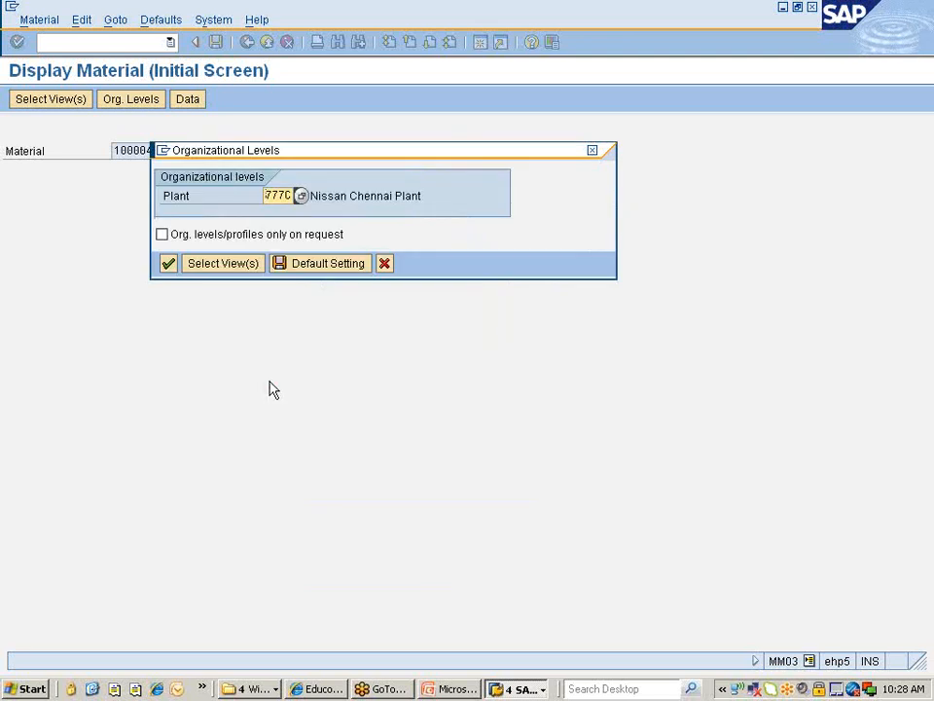
key("Return")
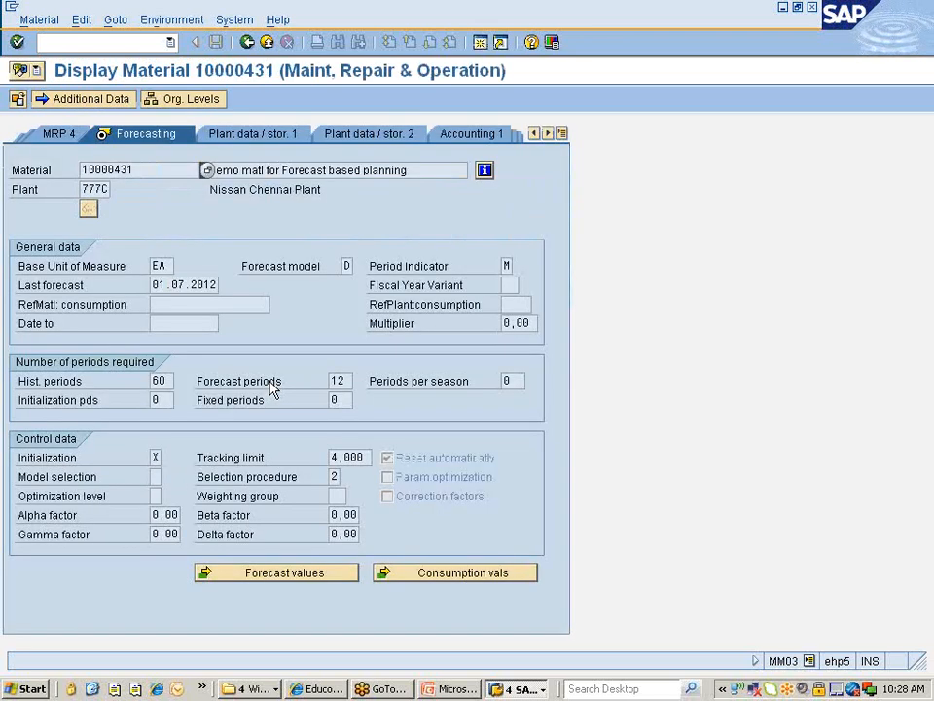
Open the material's forecast values, review the monthly corrected forecast figures and close the results.
left_click(302, 569)
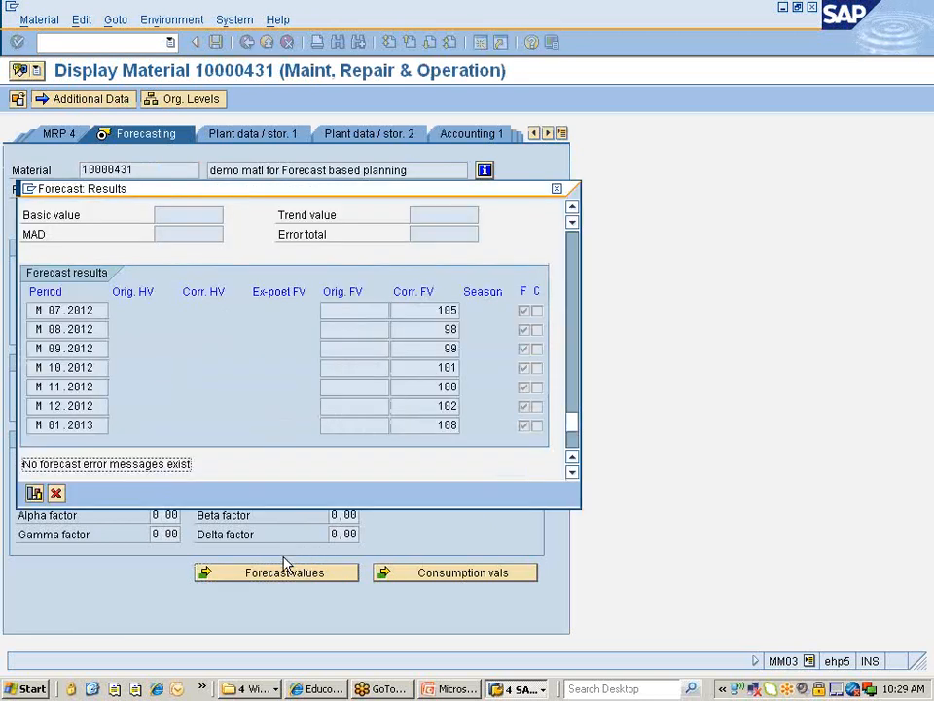
left_click(426, 312)
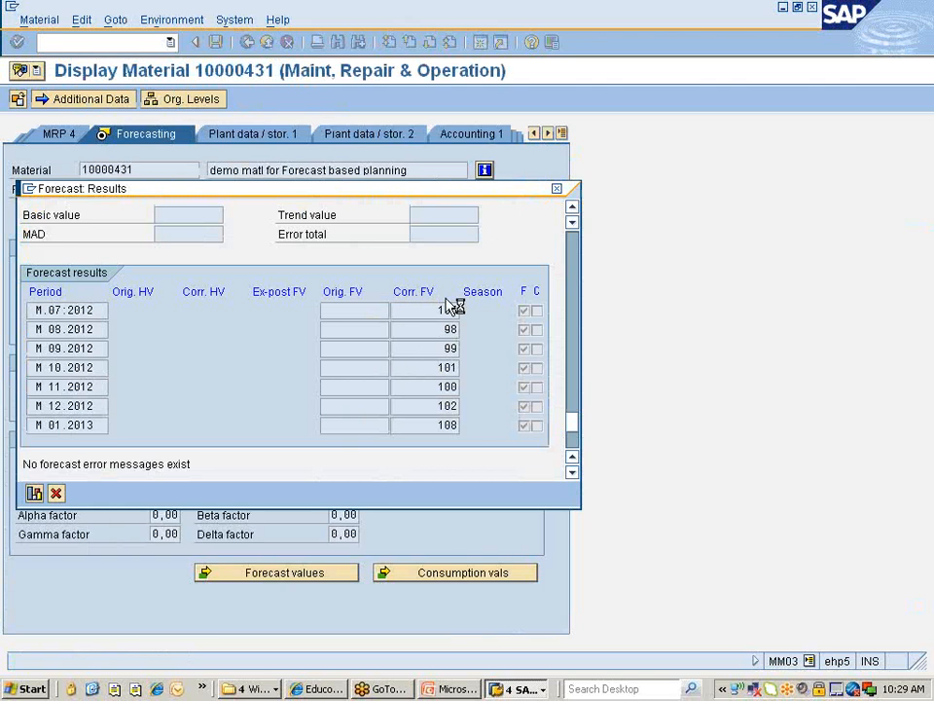
left_click(558, 188)
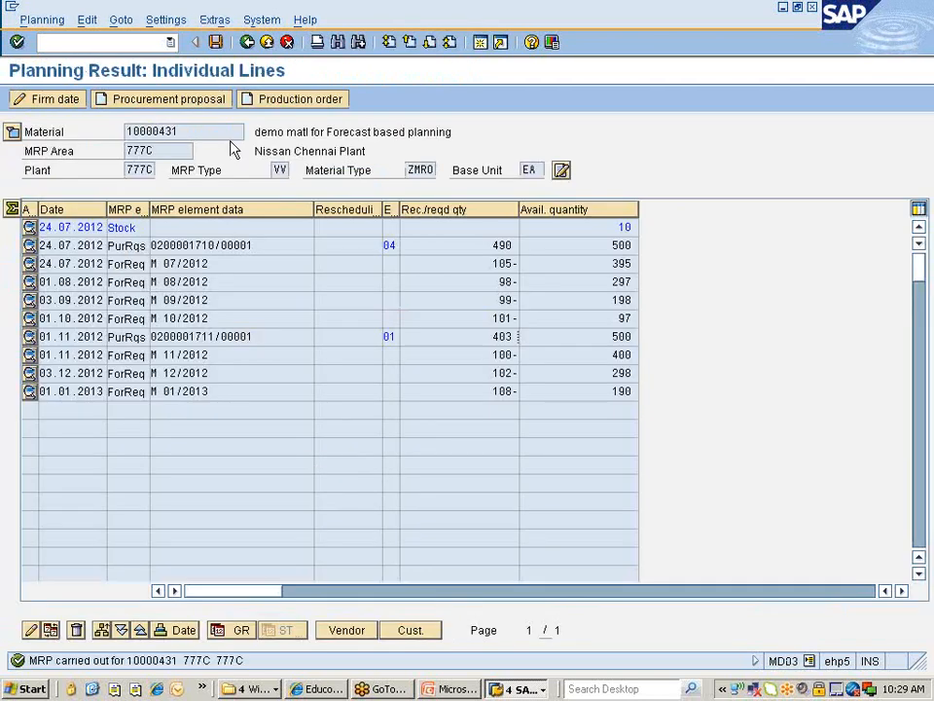
In the planning session, save the planning result and return to the single-item, single-level initial screen.
left_click(217, 43)
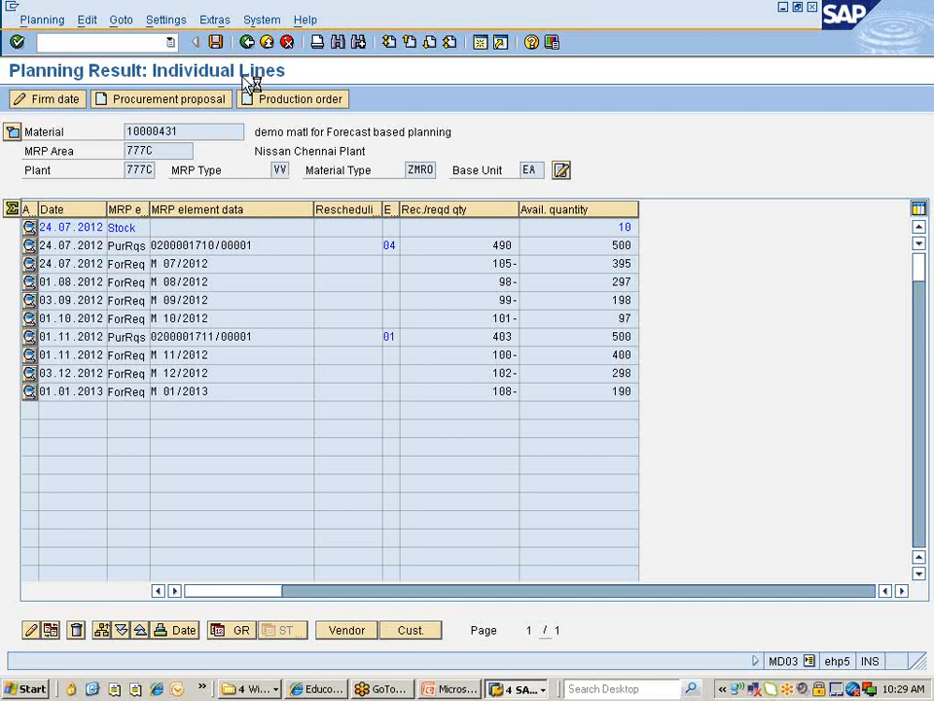
key("F3")
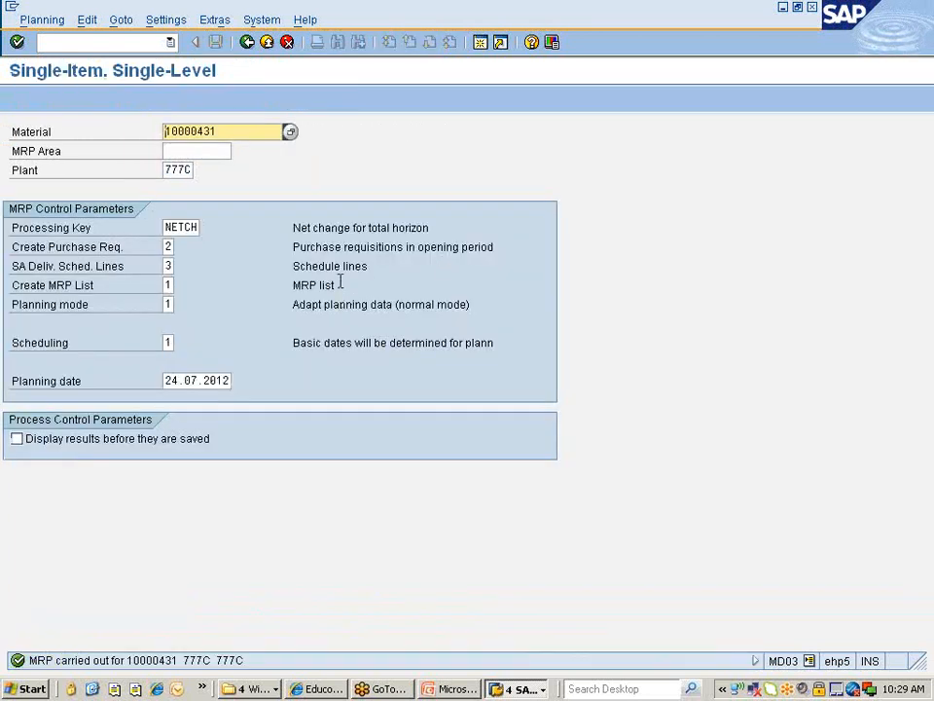
Switch to the planning file entries session, refresh the entries for material 10000431 in plant 777C and leave the transaction.
key("alt+Tab")
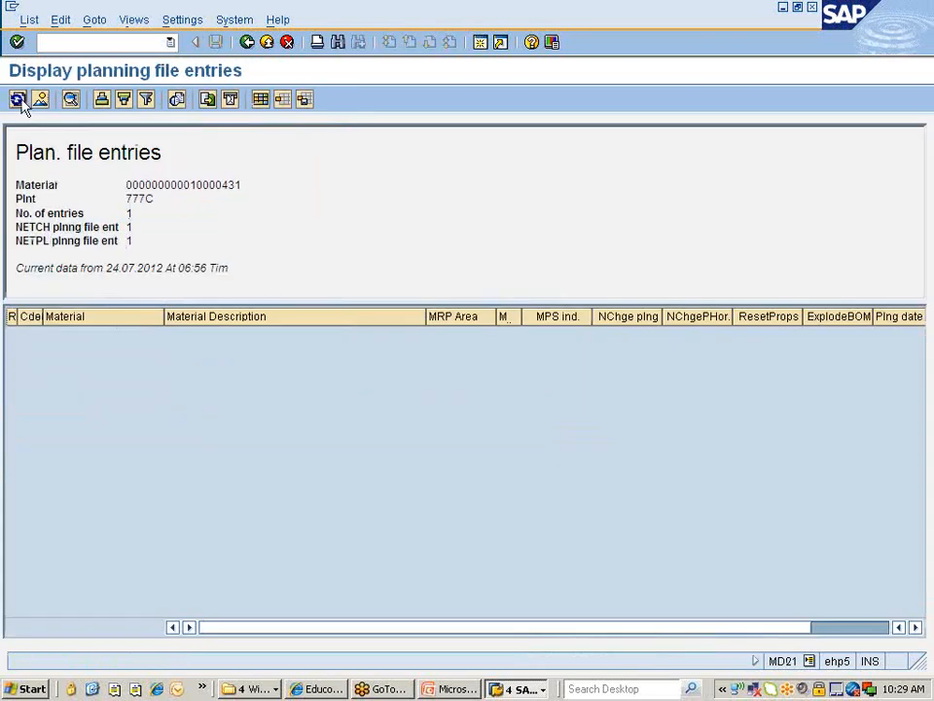
left_click(17, 101)
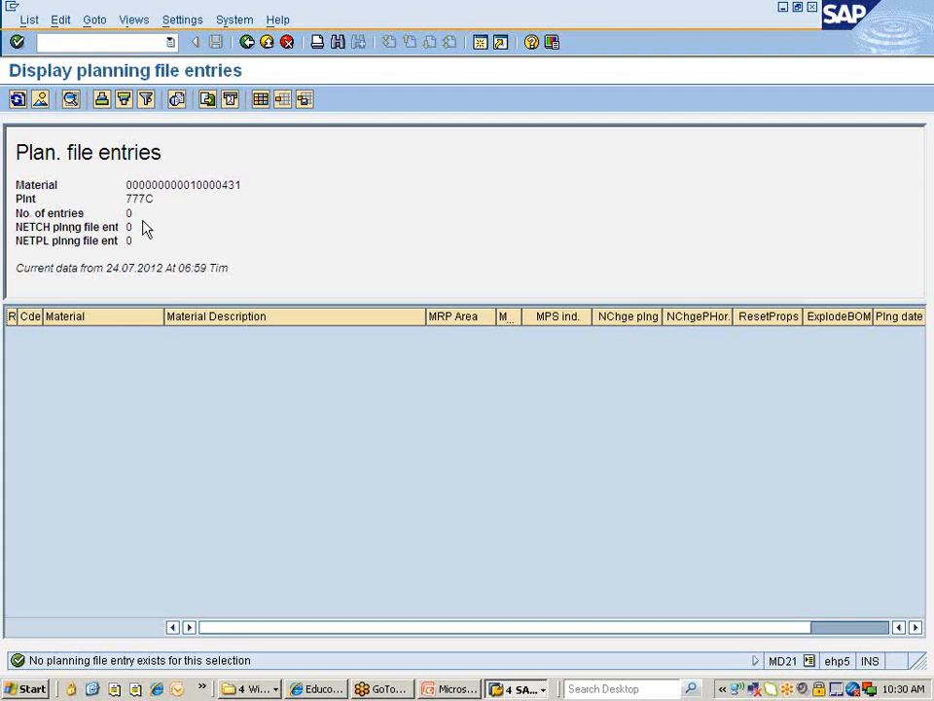
left_click(246, 44)
left_click(248, 43)
Switch to the Mm345_04.ppt presentation in PowerPoint and read the net requirements calculation slide, highlighting the note on netting out requirements.
key("alt+Tab")
key("alt+Tab")
key("alt+Tab")
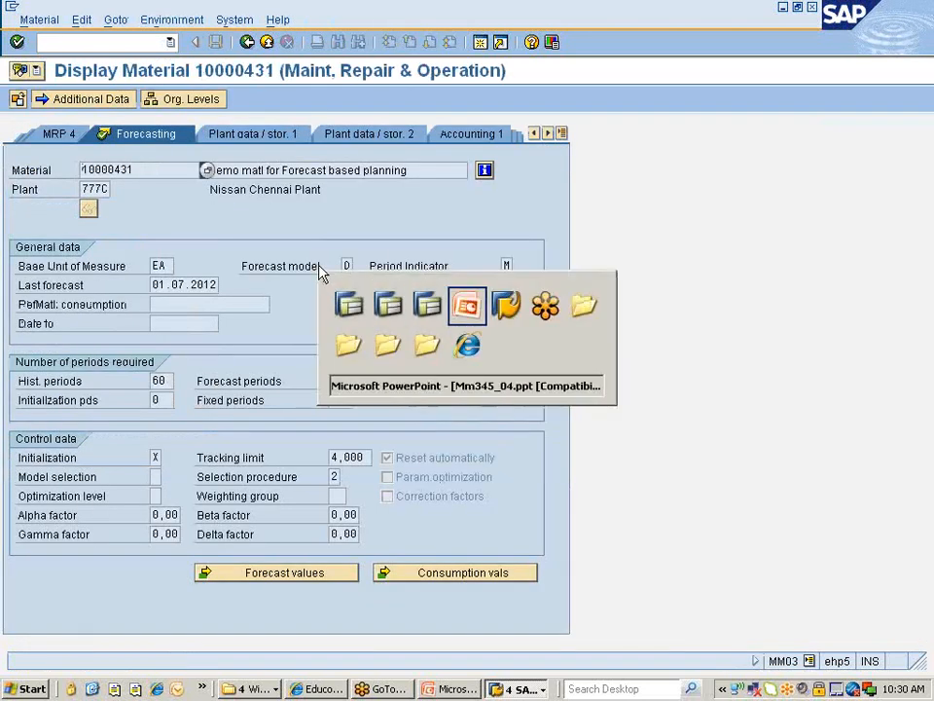
key("Tab")
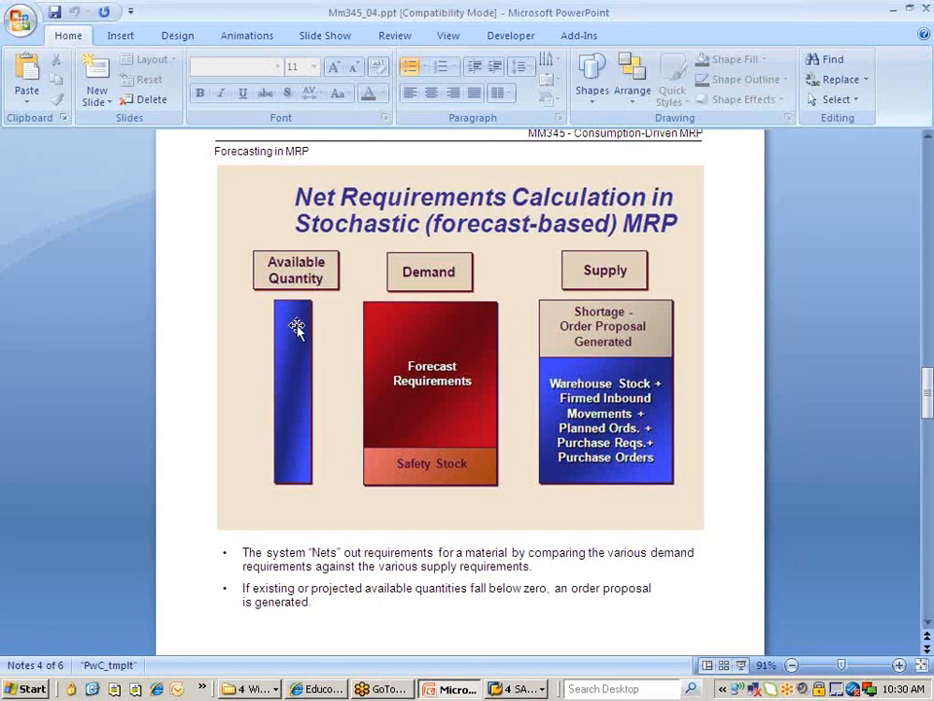
scroll(296, 324, "down", 1)
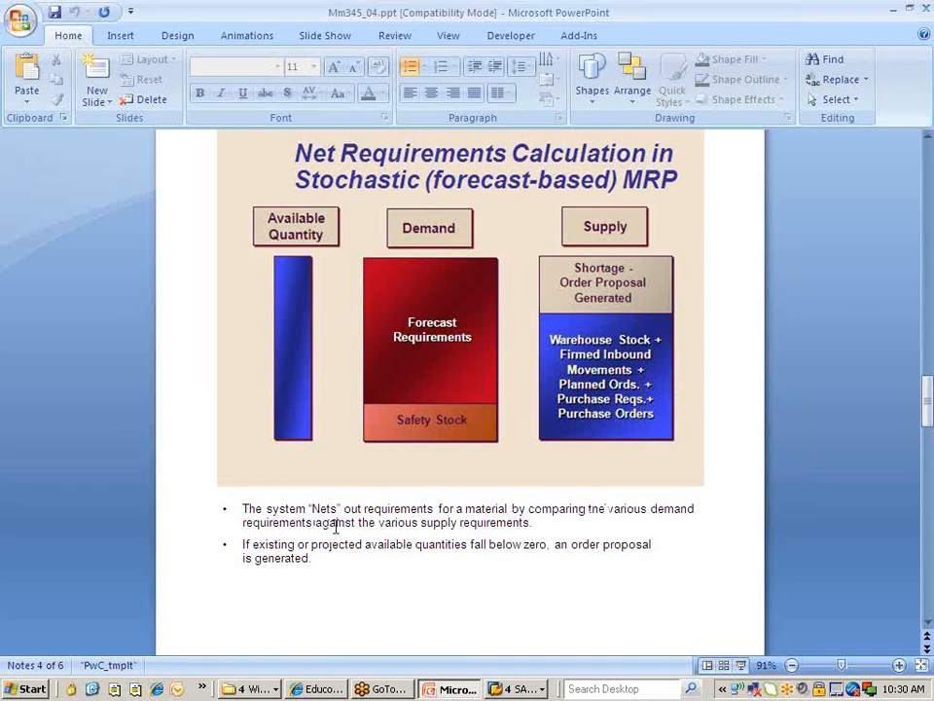
left_click_drag(571, 525, 247, 512)
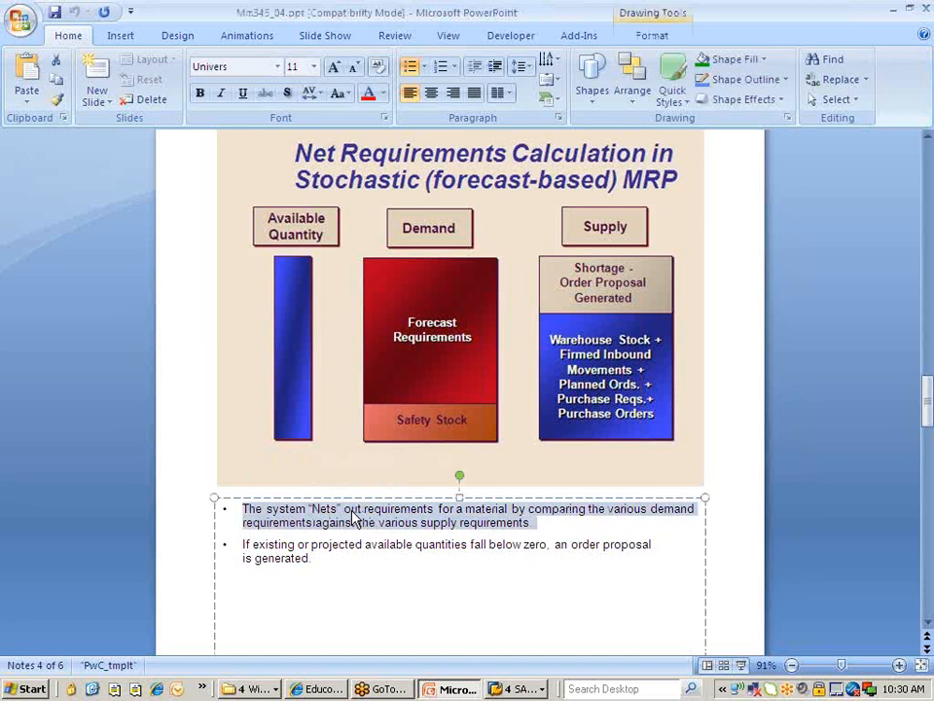
Return to the single-item planning session in SAP, start transaction MD05 and display the MRP list for material 10000431.
left_click(521, 688)
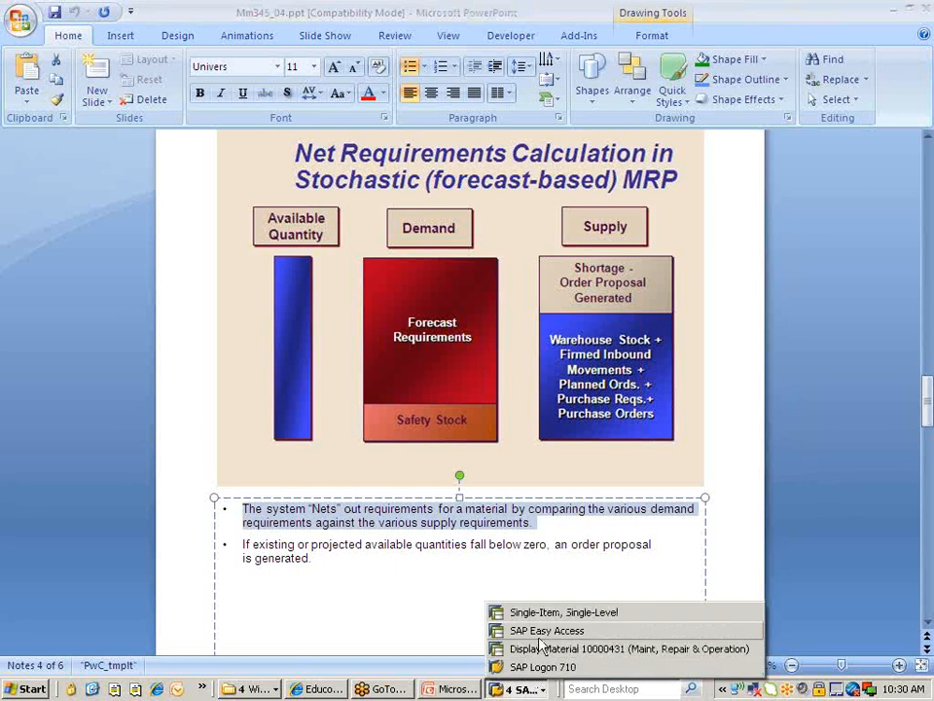
left_click(551, 619)
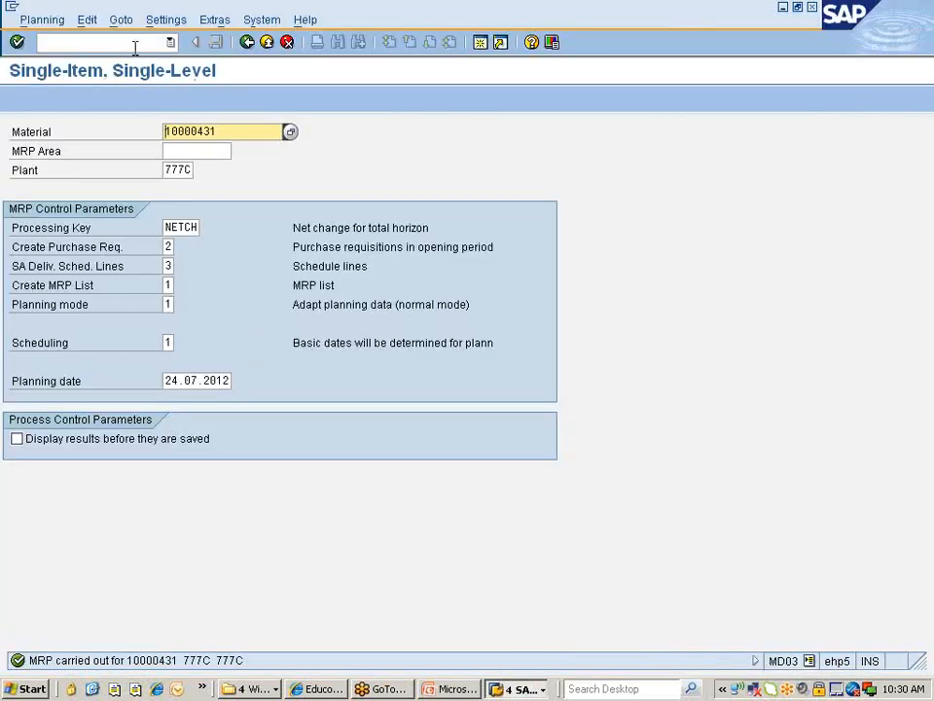
type("/")
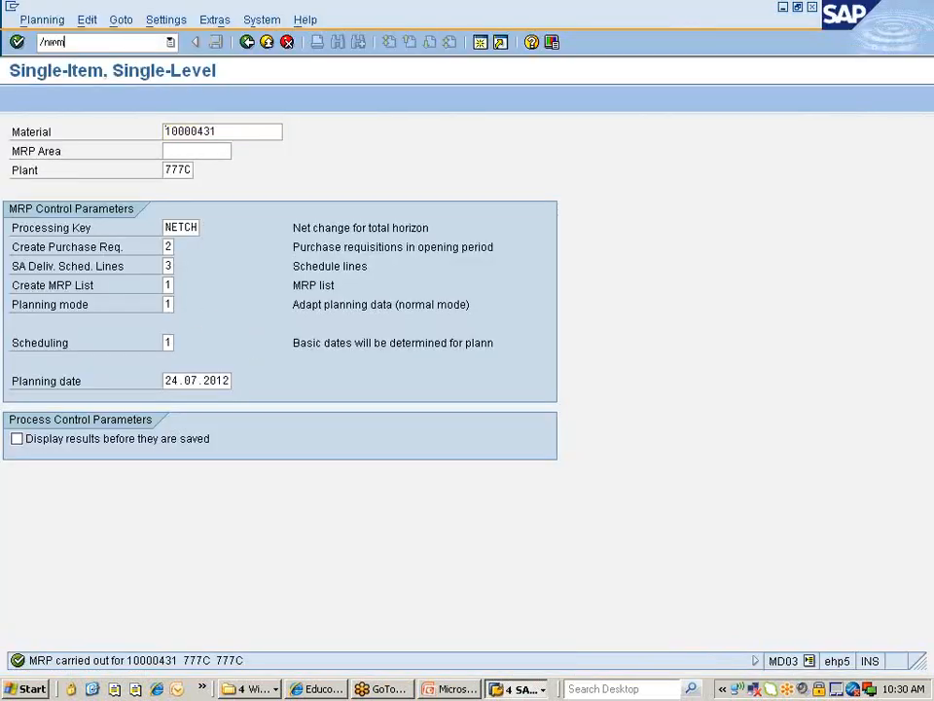
type("nmd03")
key("Return")
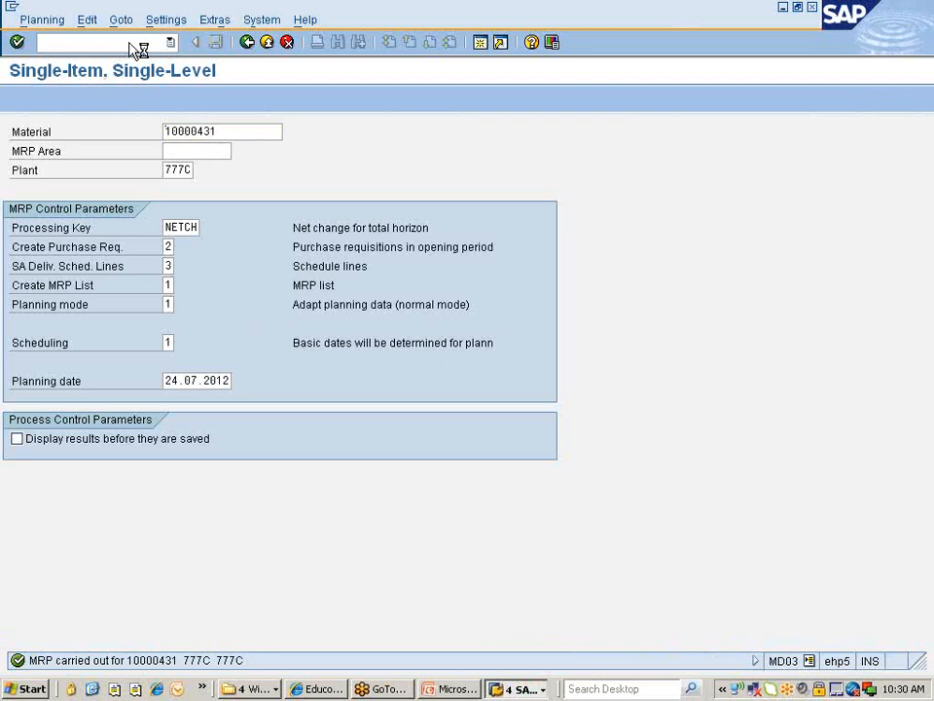
key("Return")
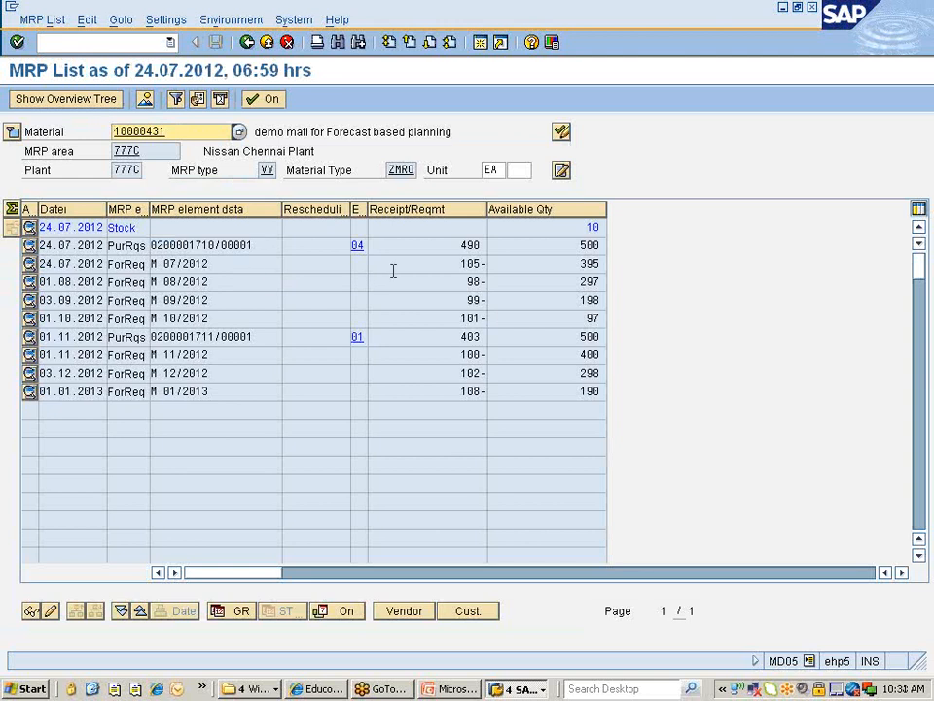
Examine the available stock quantity and the first purchase requisition's receipt quantity in the MRP list.
left_click(582, 227)
left_click_drag(586, 226, 607, 227)
left_click(603, 229)
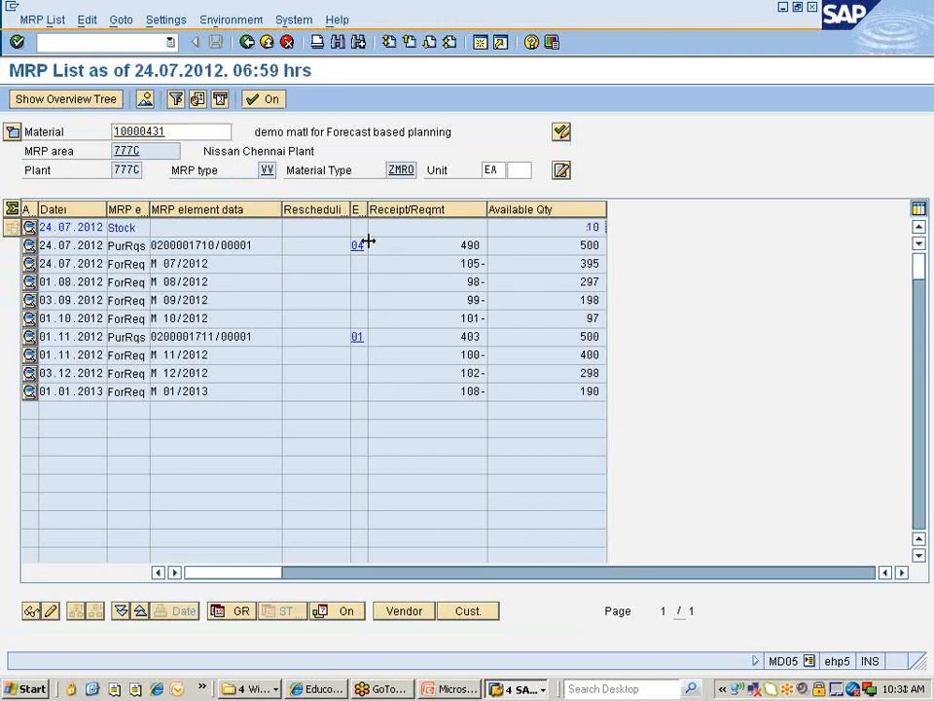
left_click_drag(443, 243, 491, 243)
left_click(492, 242)
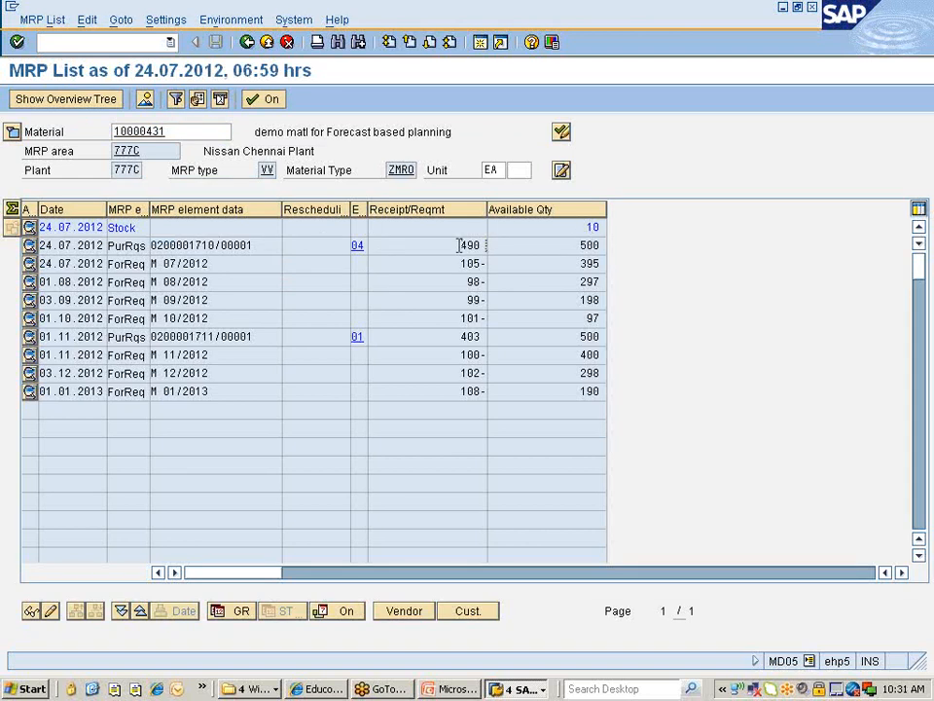
Switch to the material display session, recheck the monthly forecast values and close the results.
key("alt+Tab")
key("alt+Tab")
key("alt+Tab")
key("alt+Tab")
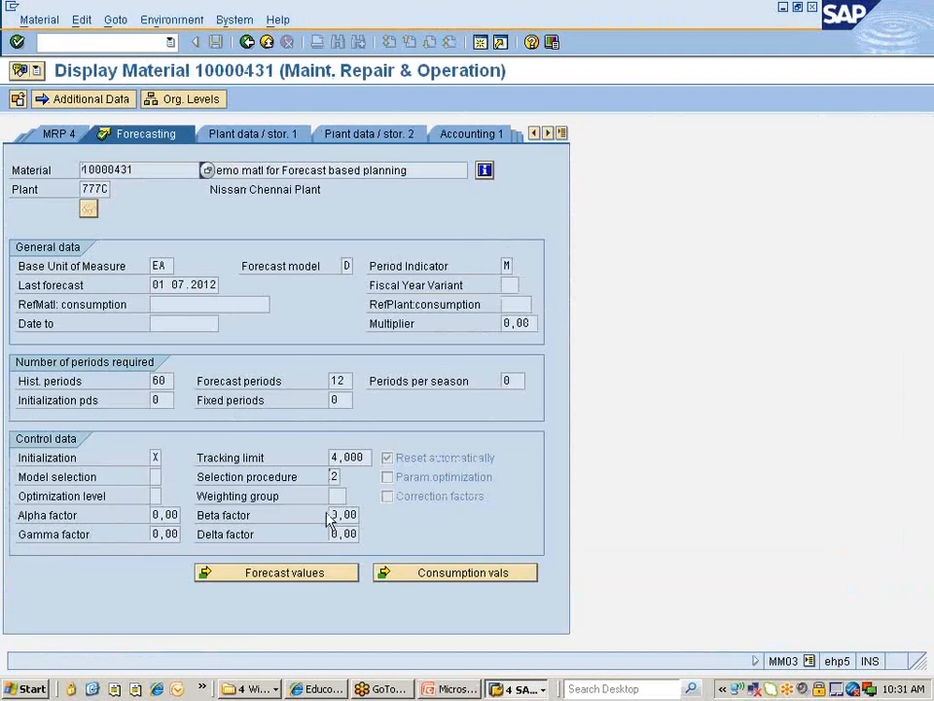
left_click(283, 572)
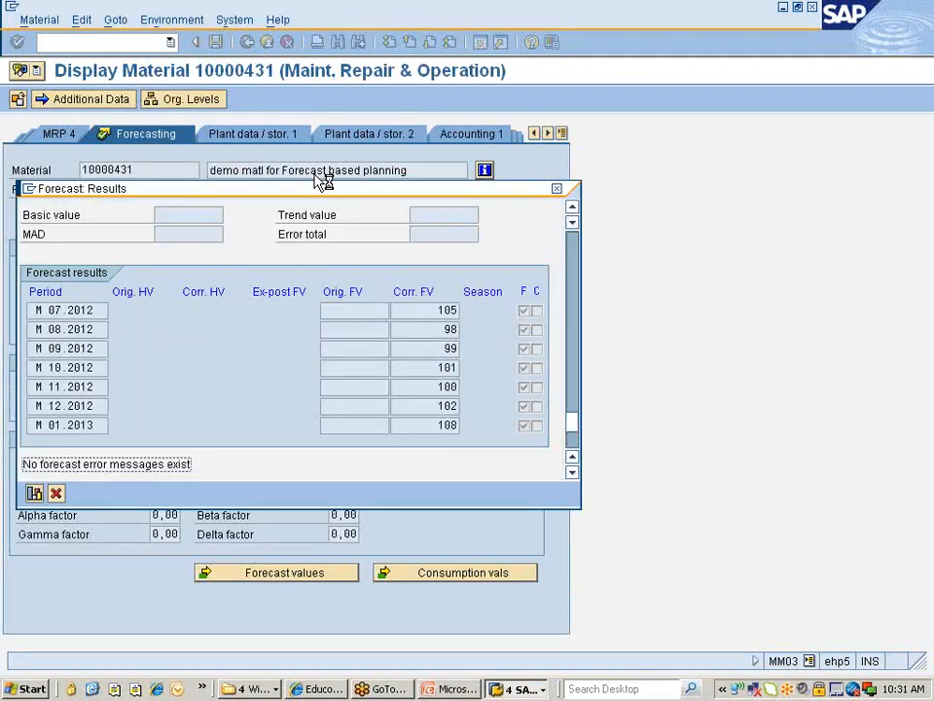
left_click(557, 189)
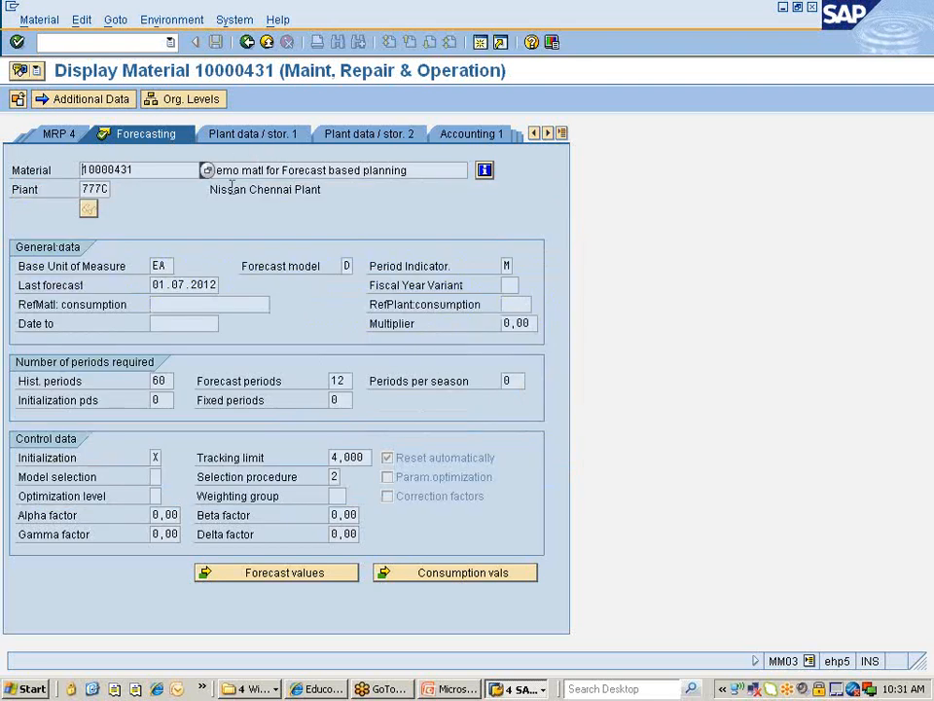
Reopen material 10000431 for display with the MRP 1, MRP 2 and Forecasting views selected.
left_click(246, 44)
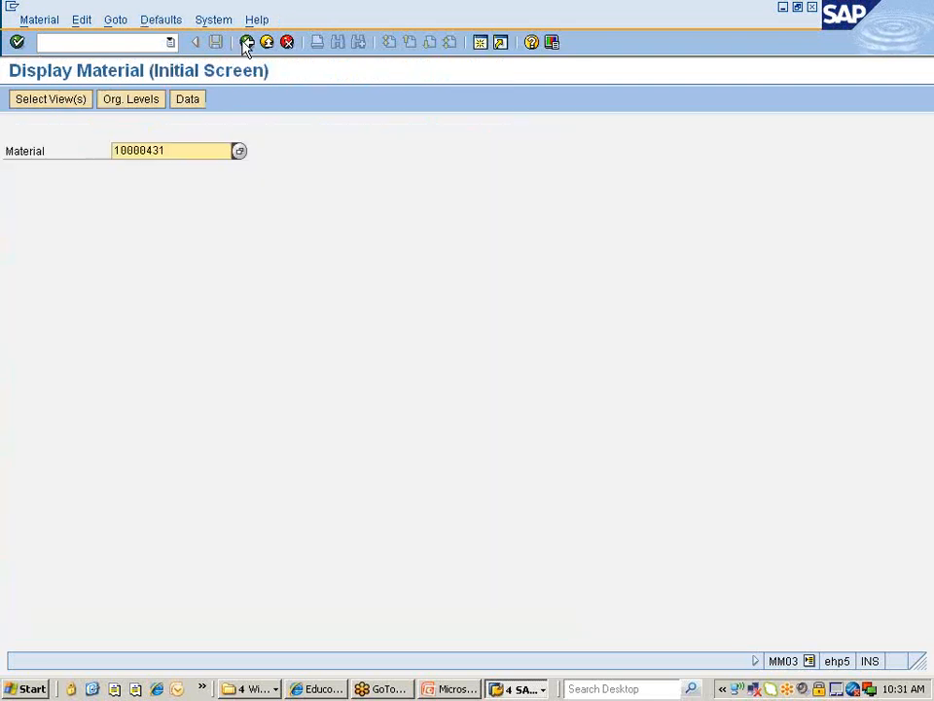
key("Return")
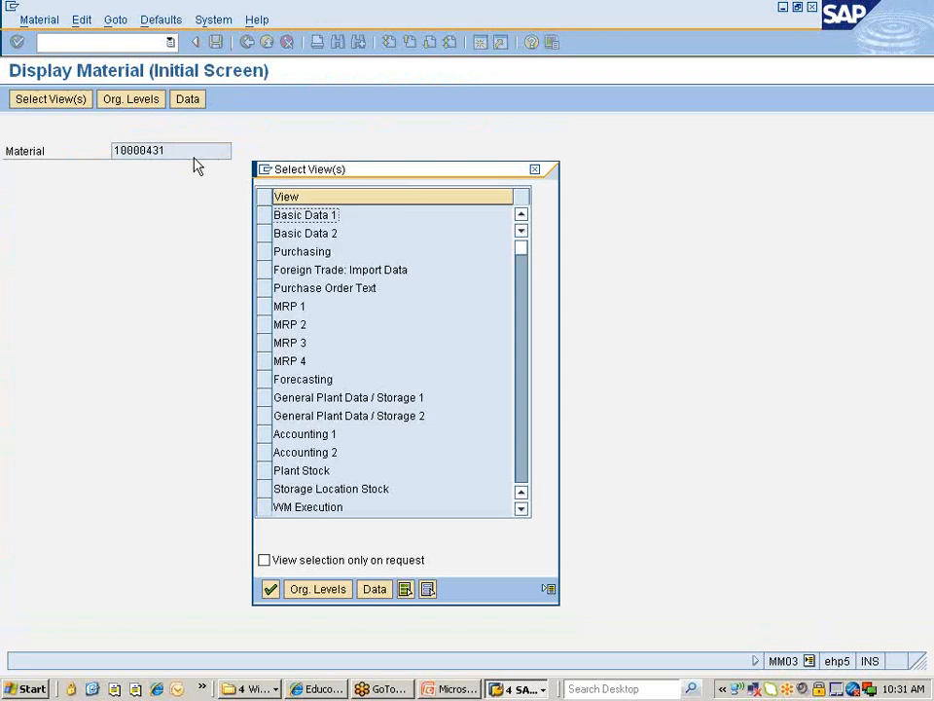
left_click(263, 326)
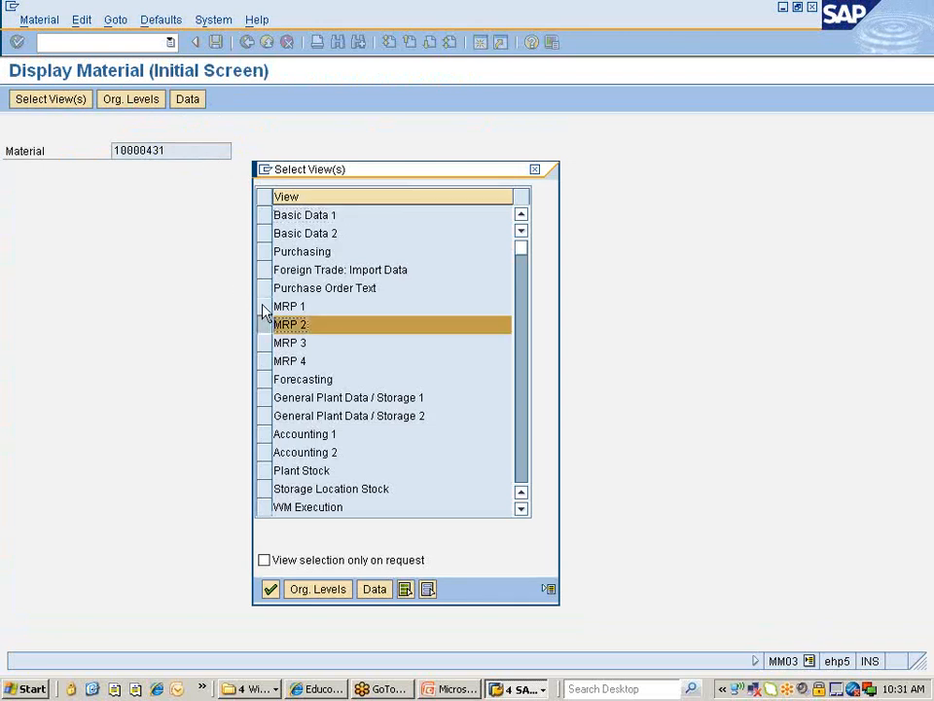
left_click(265, 306)
left_click(269, 380)
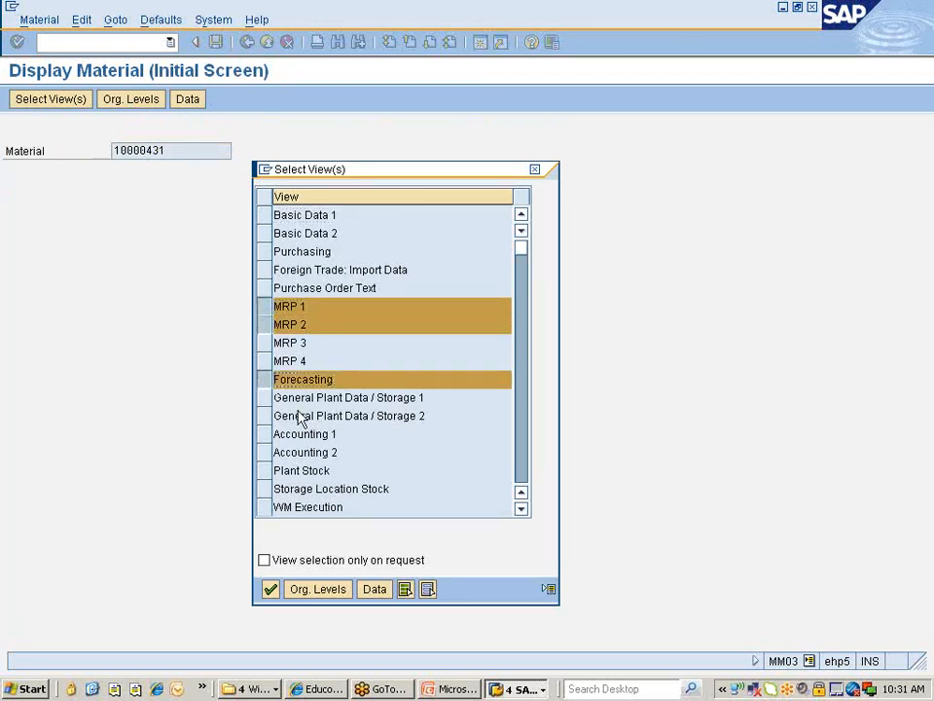
key("Return")
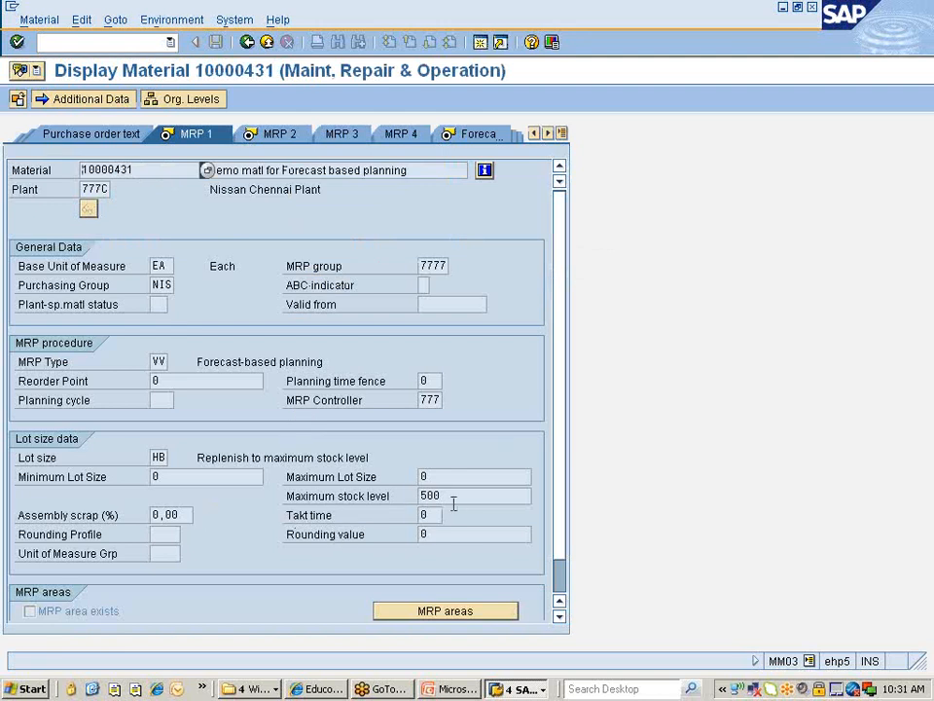
Check the maximum stock level in the lot size data, then advance through MRP 2 to the Forecasting view.
double_click(454, 497)
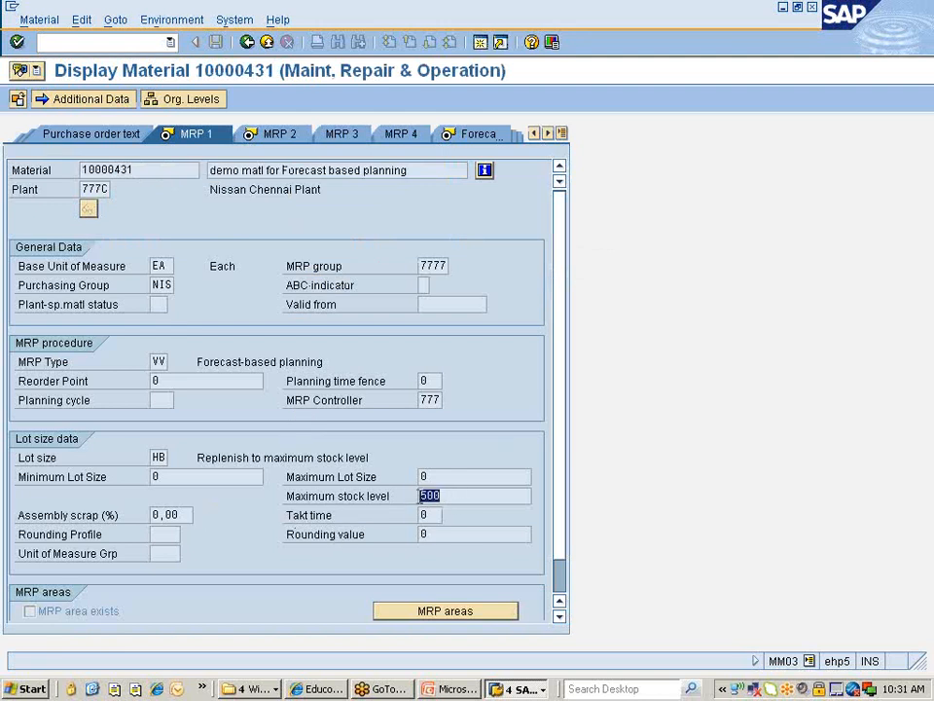
left_click(418, 497)
key("Return")
key("Return")
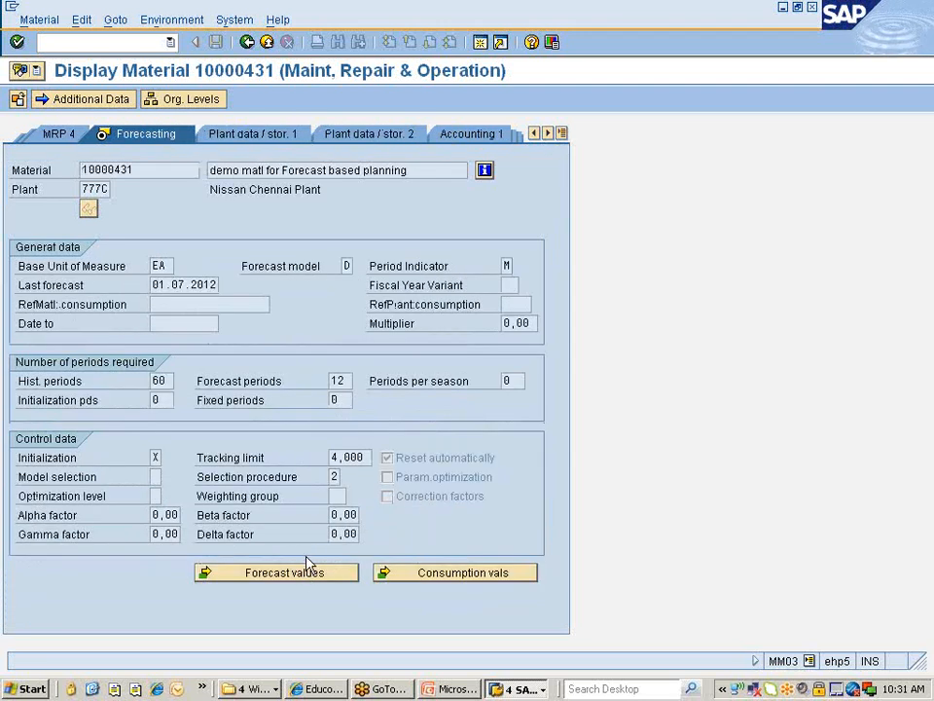
Compare the MRP list's requisition, requirement and available quantities with the material's monthly forecast values.
key("alt+Tab")
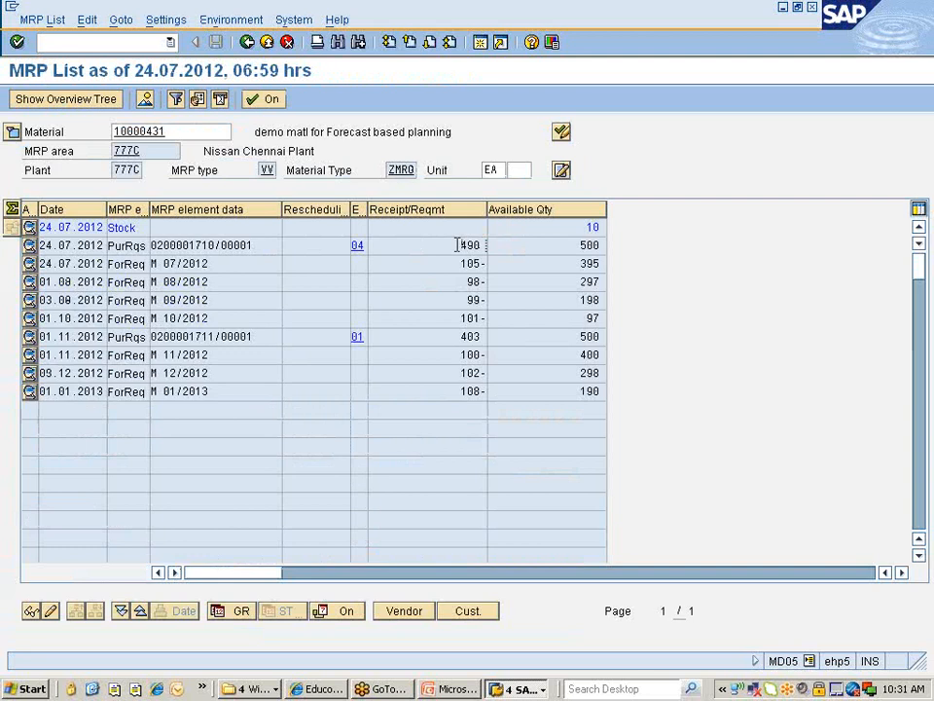
left_click_drag(461, 244, 483, 245)
double_click(307, 263)
left_click_drag(429, 311, 476, 313)
key("F3")
left_click_drag(577, 263, 613, 276)
double_click(526, 285)
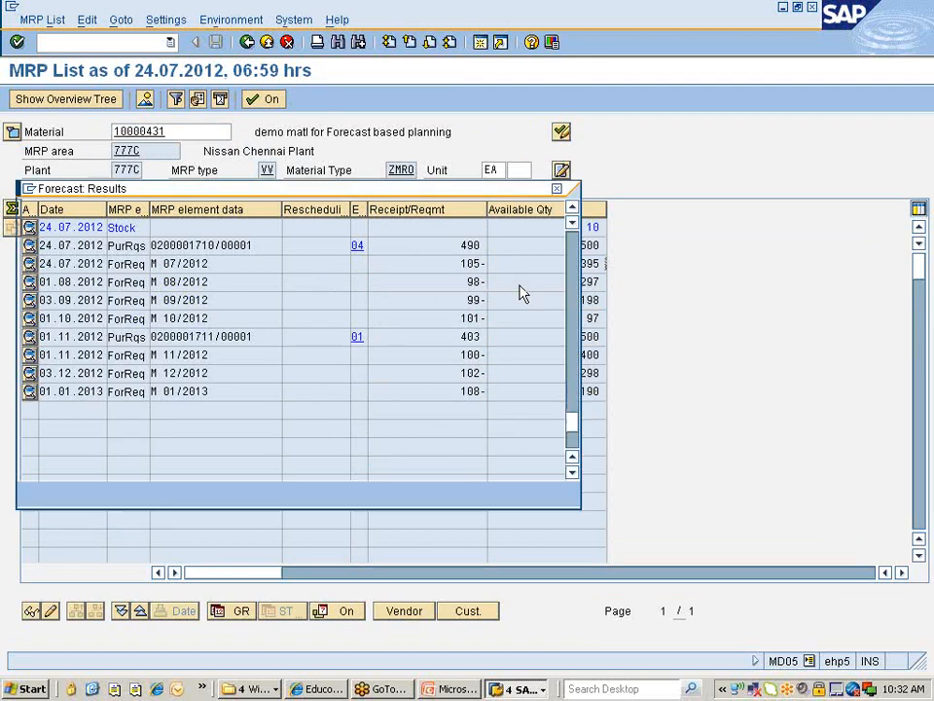
key("alt+Tab")
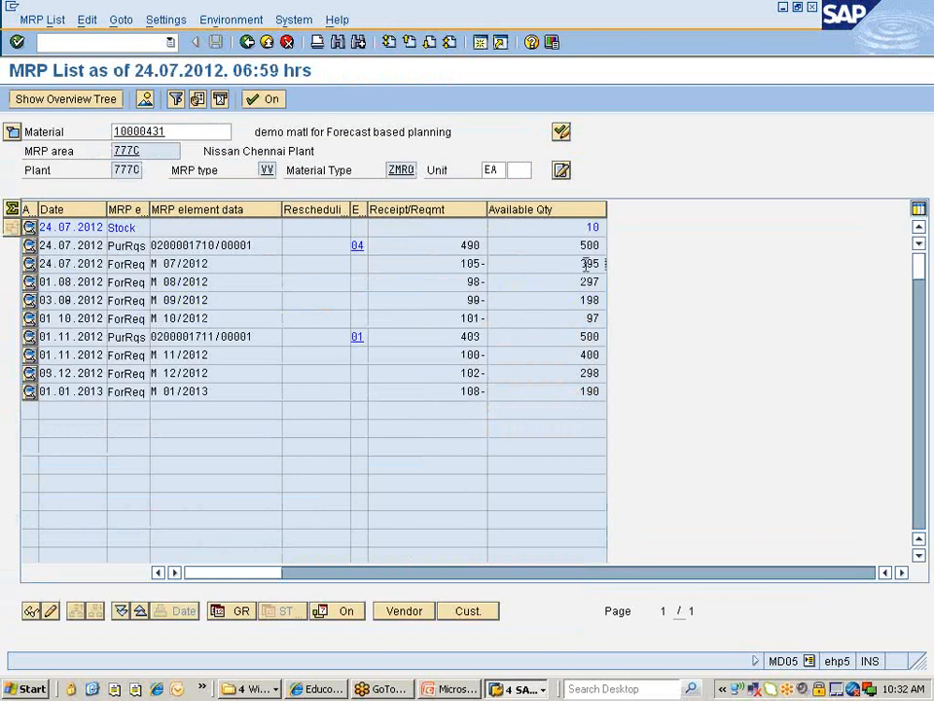
Compare the MRP list's August to October 2012 requirements and available quantities with the corresponding monthly forecast values.
double_click(580, 285)
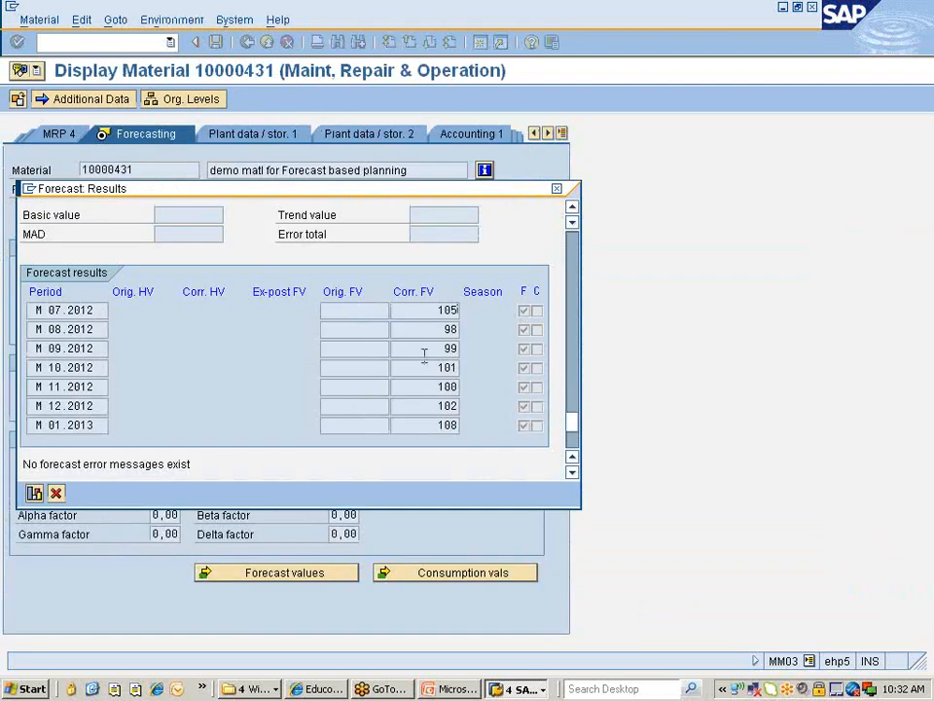
key("alt+Tab")
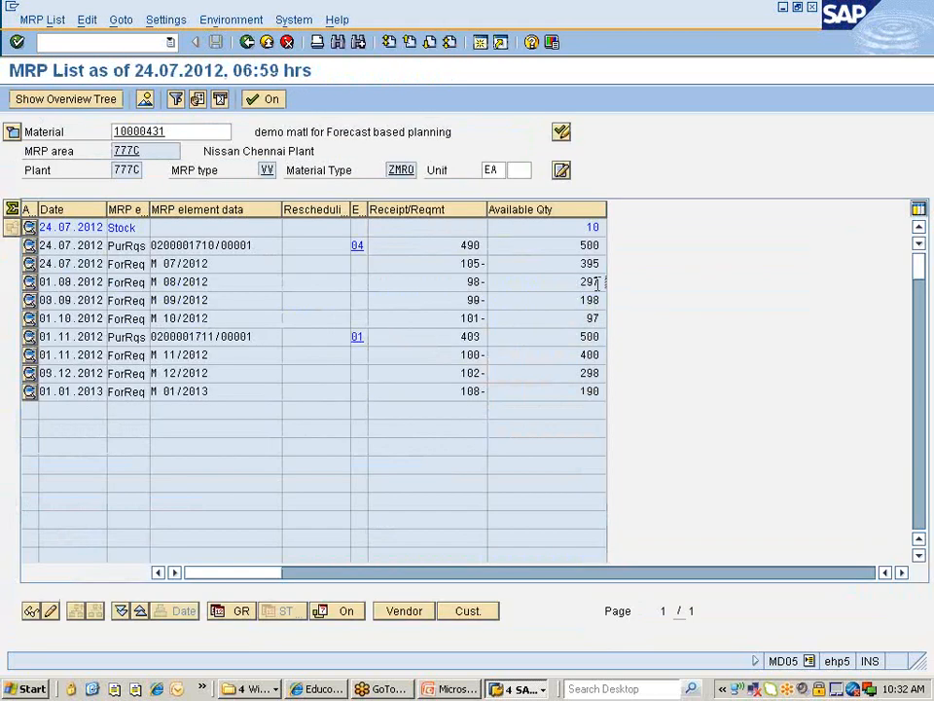
left_click(576, 301)
left_click_drag(616, 305, 624, 311)
key("alt+Tab")
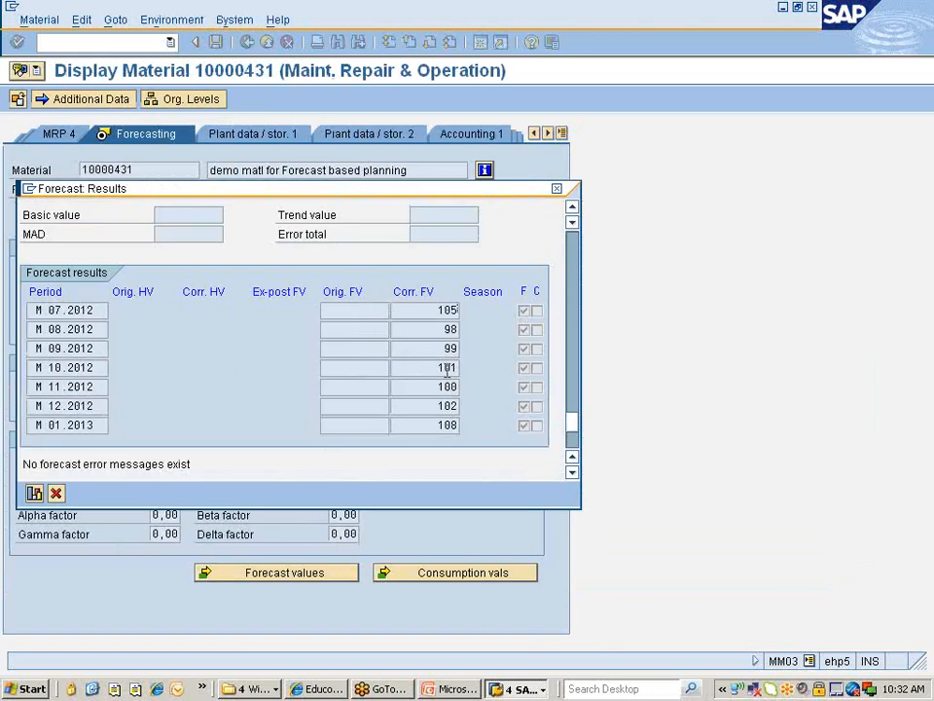
key("alt+Tab")
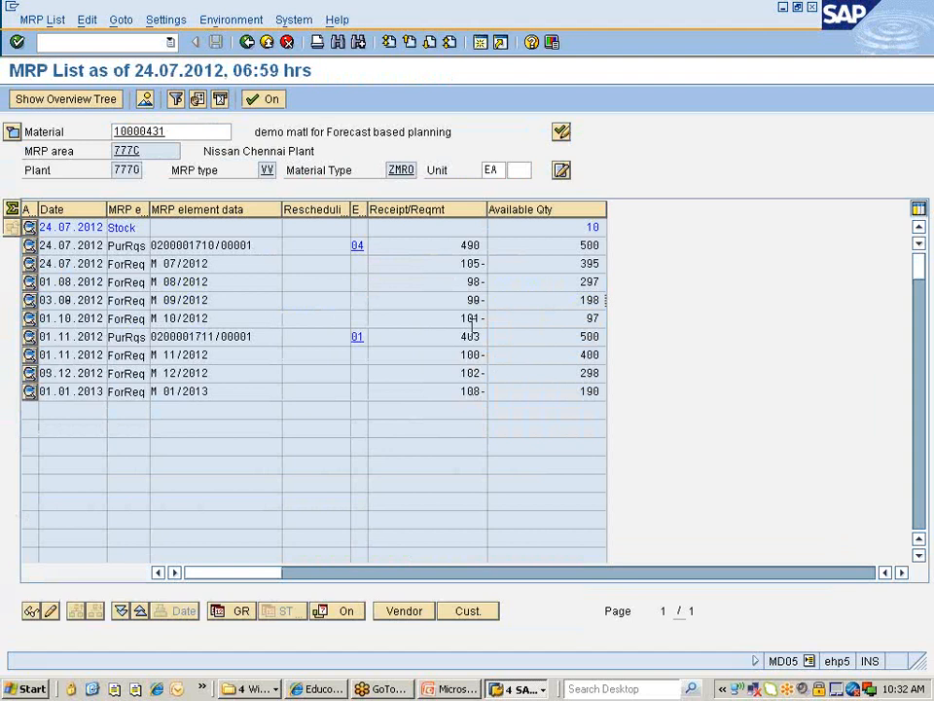
mouse_move(586, 319)
left_mouse_down()
mouse_move(607, 323)
mouse_move(602, 317)
left_mouse_up()
left_click(609, 323)
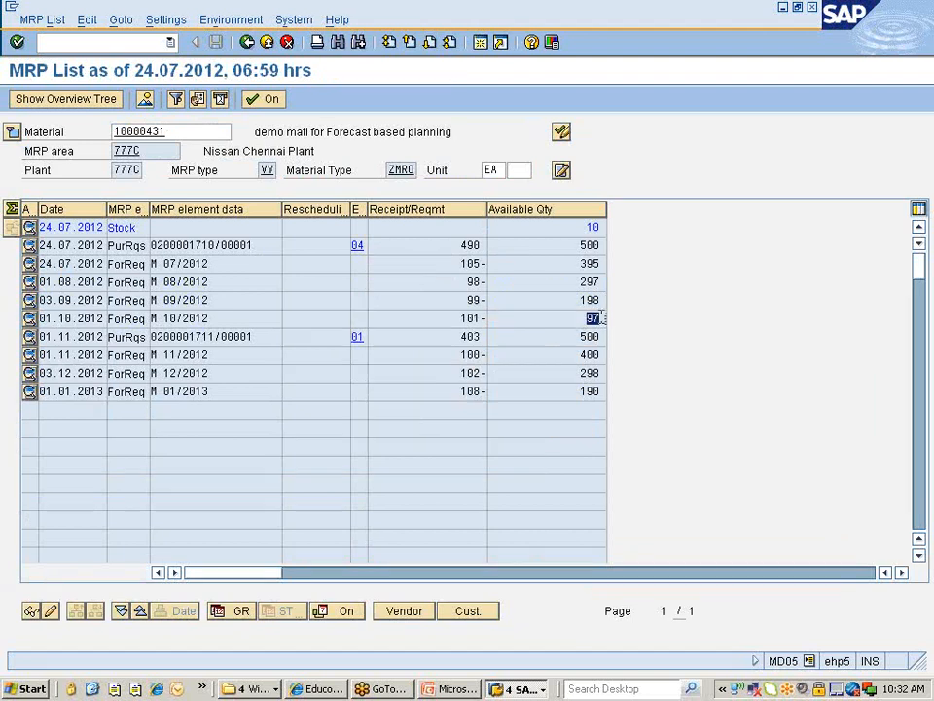
left_click(602, 318)
left_click_drag(585, 317, 603, 319)
left_click(601, 318)
Switch to the PowerPoint presentation and review the notes on net requirements calculation in forecast-based MRP.
key("alt+Tab")
key("alt+Tab")
key("alt+Tab")
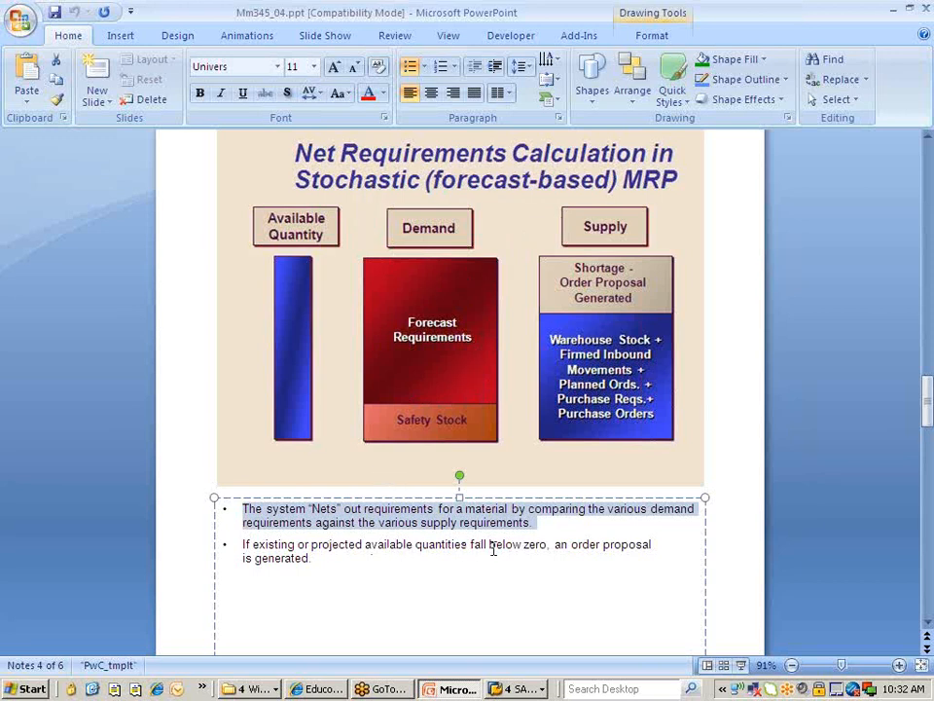
scroll(546, 550, "down", 10)
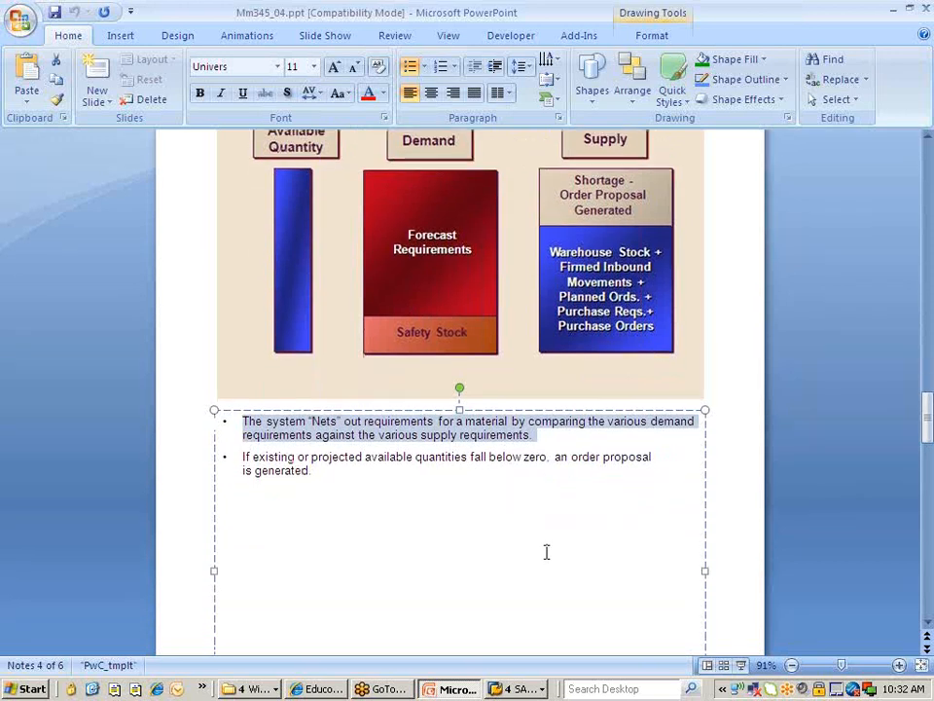
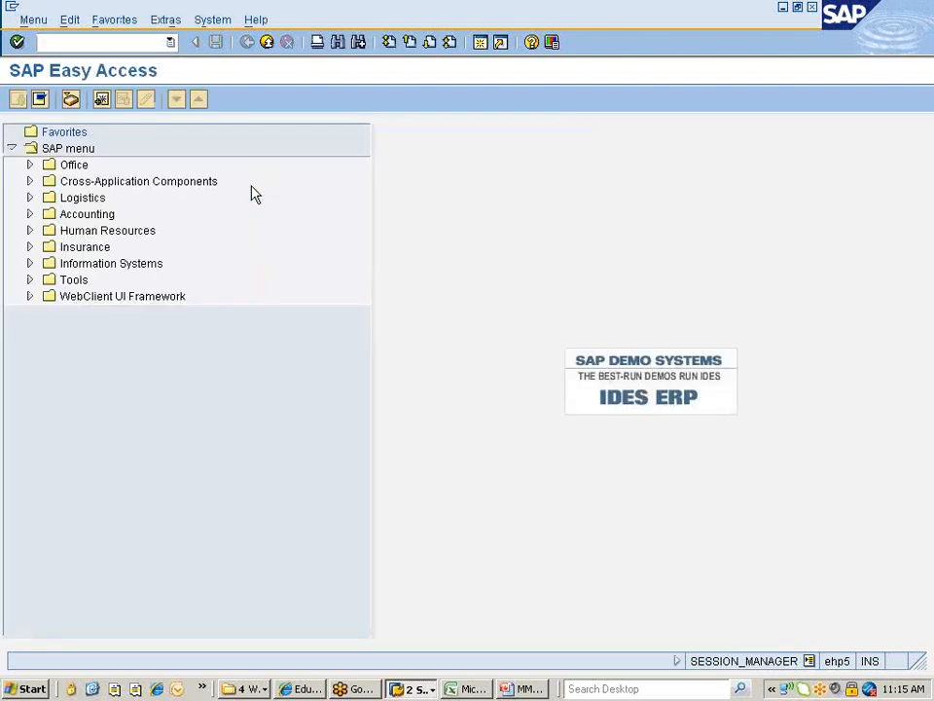
Expand Logistics, Materials Management and Service Master in the SAP menu tree.
double_click(80, 199)
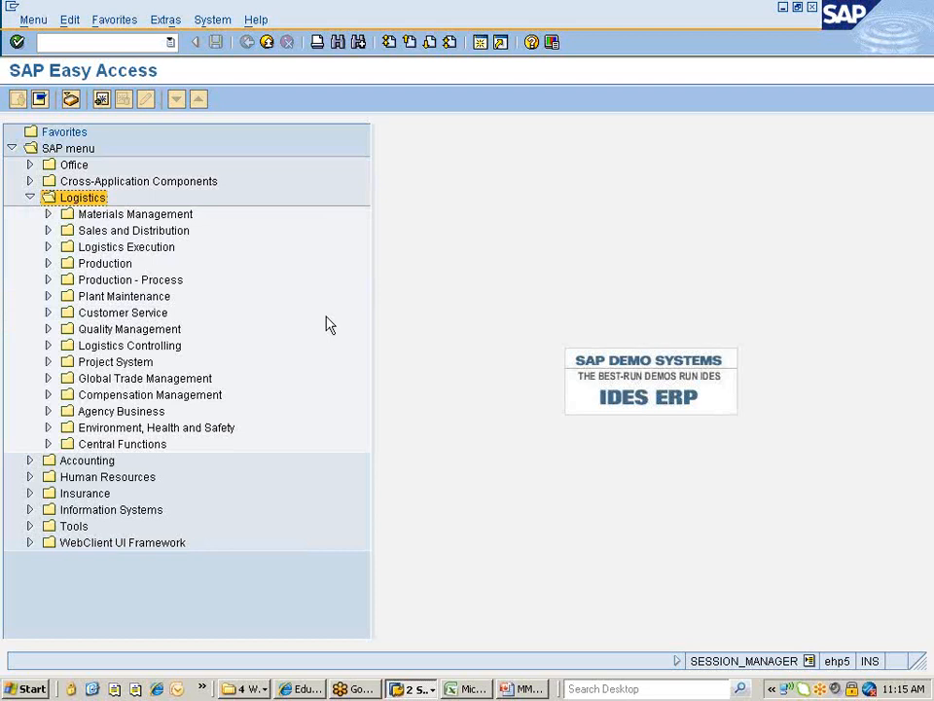
key("Down")
key("Right")
key("Down")
key("Down")
key("Down")
key("Down")
key("Down")
key("Down")
key("Down")
key("Down")
key("Down")
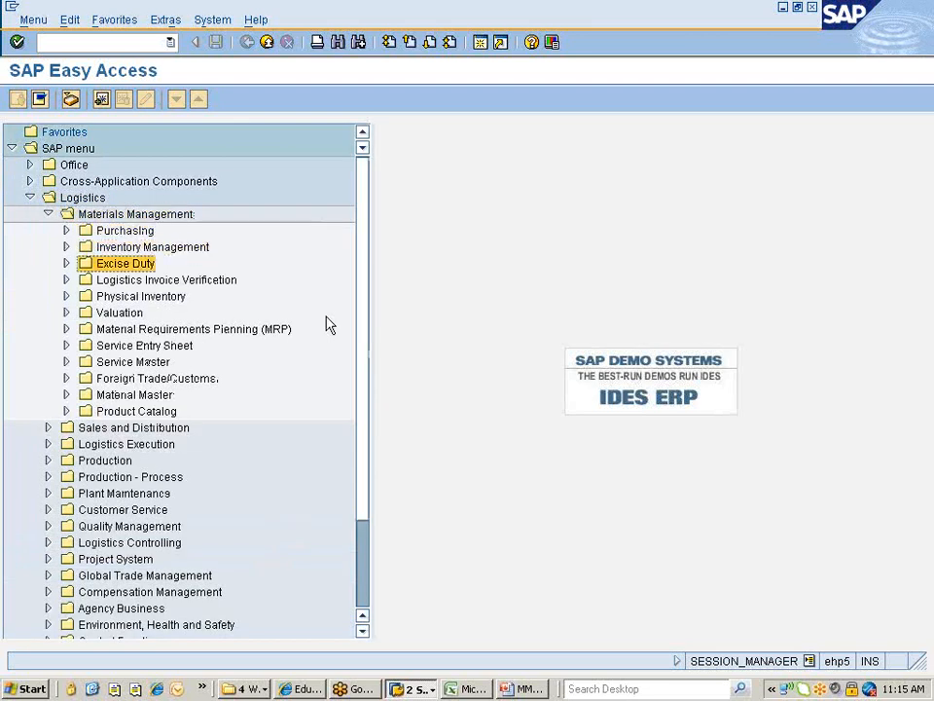
key("Right")
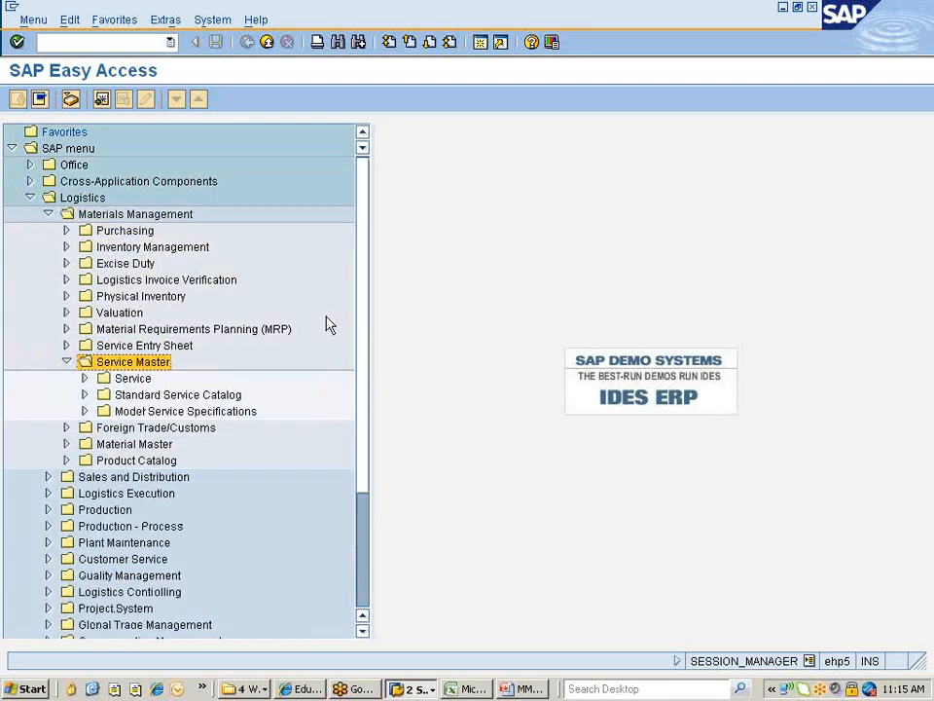
Expand the Service folder under Service Master and open transaction AC03 - Service Master.
key("Down")
key("Right")
key("Down")
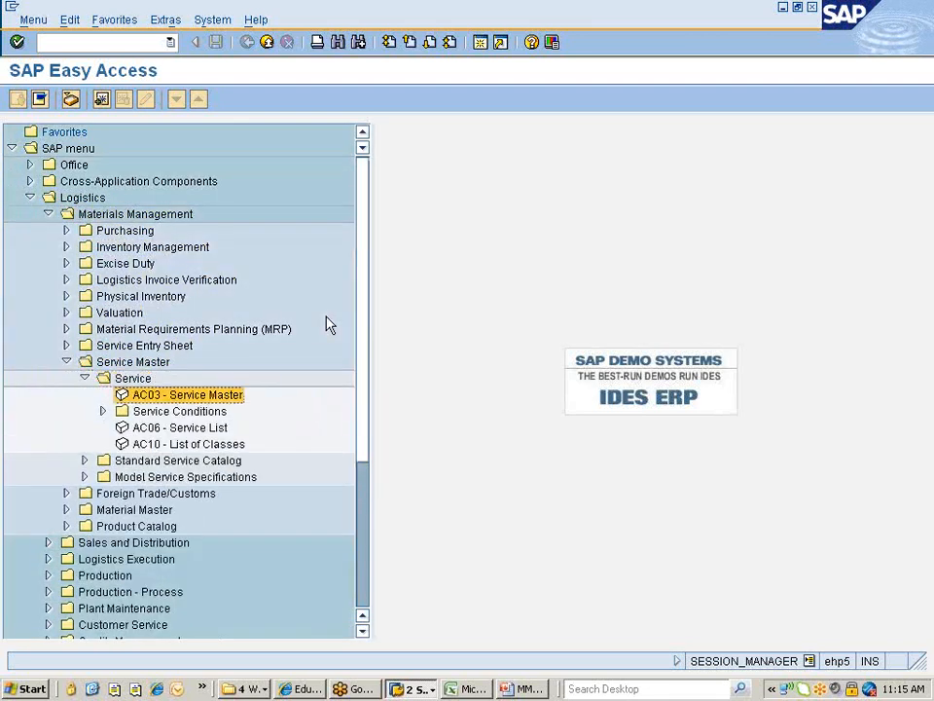
key("Return")
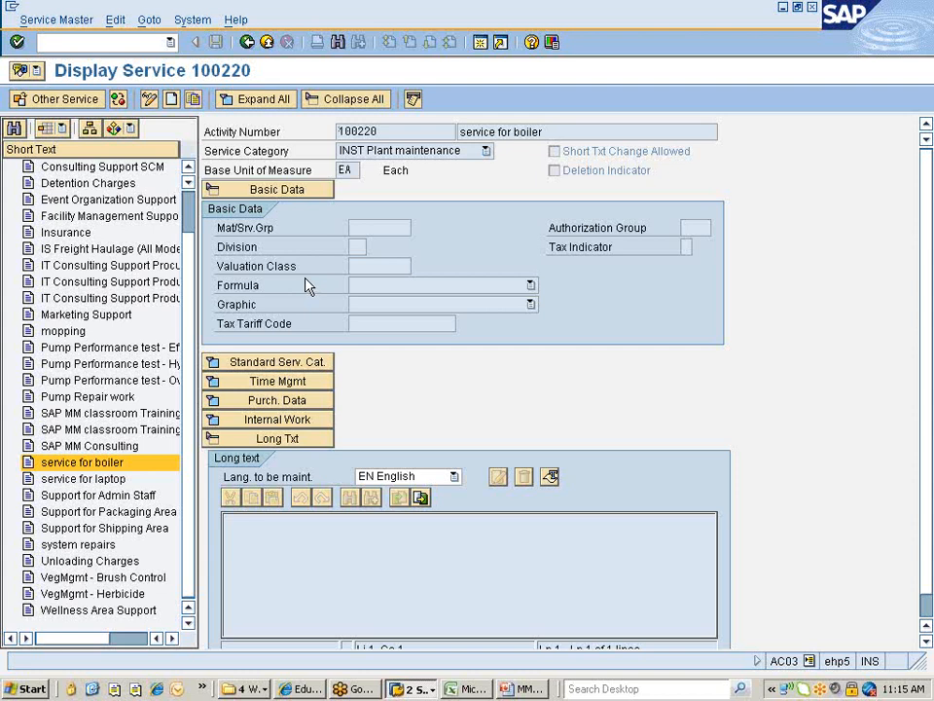
Collapse the Basic Data section of service 100220 and check the short text beside its activity number.
left_click(216, 191)
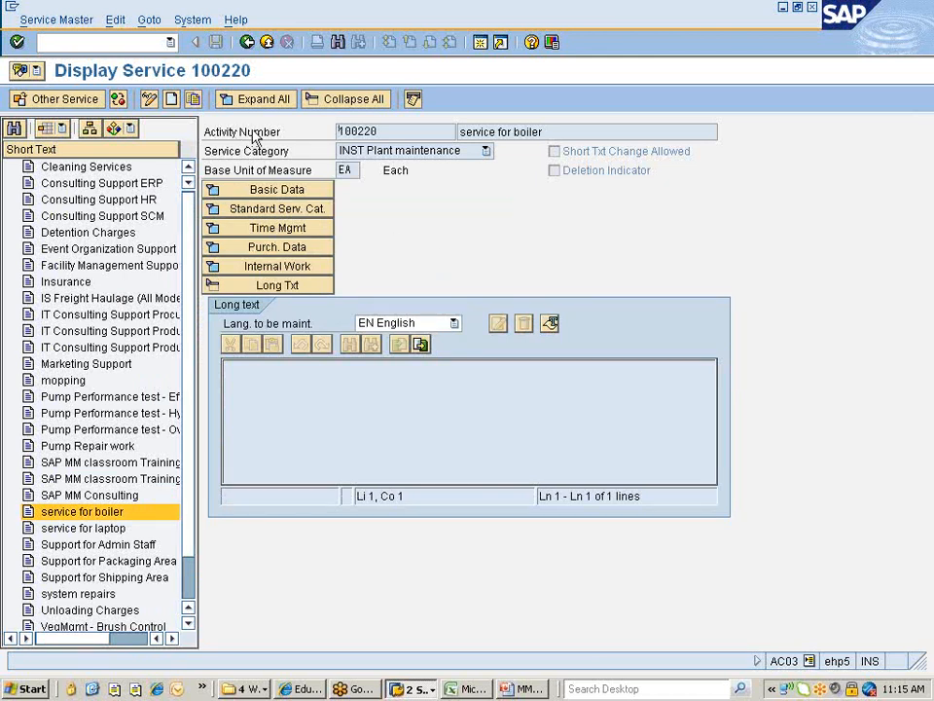
left_click_drag(546, 130, 454, 130)
left_click(455, 131)
left_click_drag(597, 130, 456, 129)
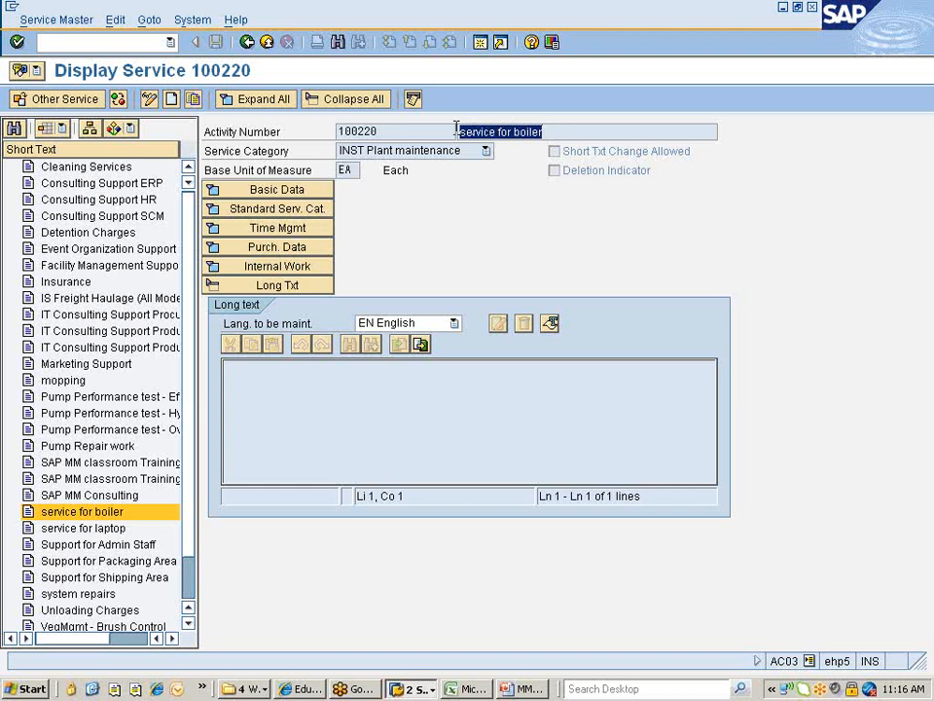
left_click(462, 131)
Review the service categories available for service 100220, then close the list without choosing another category.
left_click(207, 152)
left_click_drag(207, 153, 292, 152)
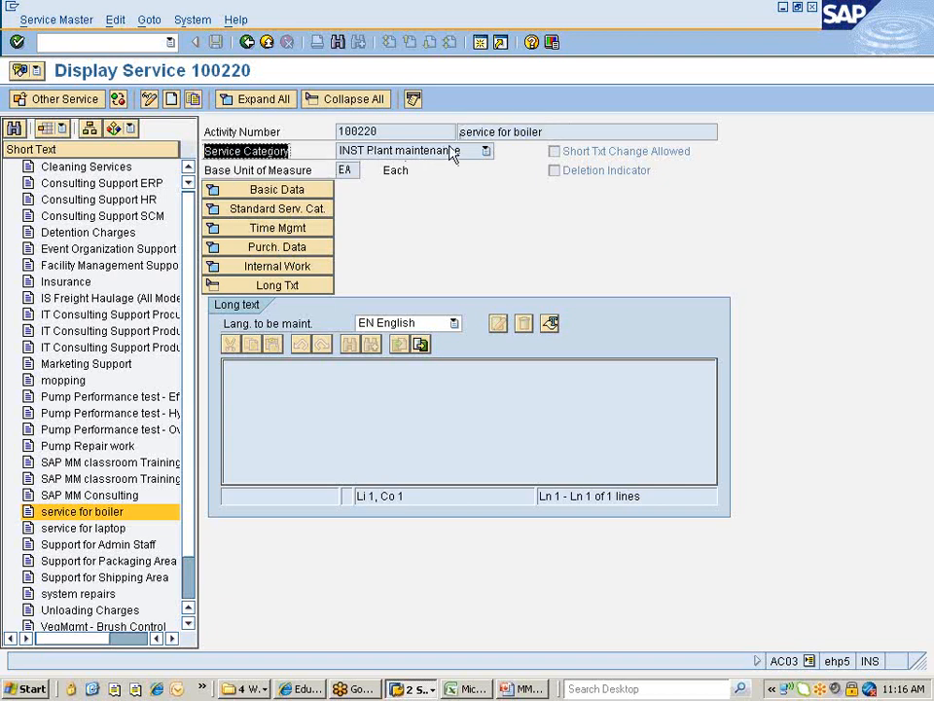
left_click(482, 152)
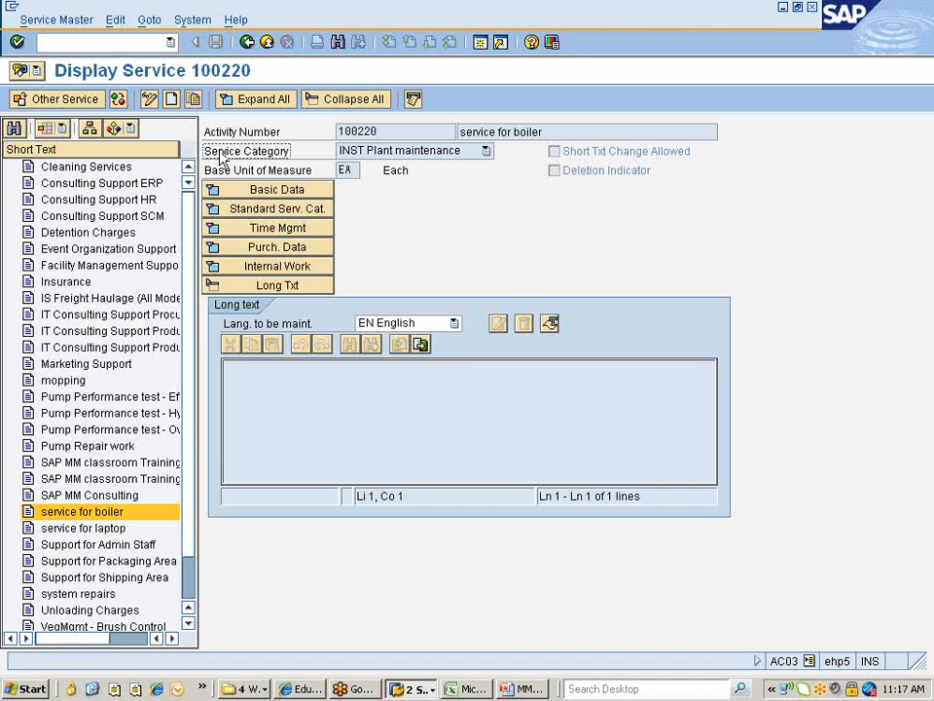
left_click(487, 151)
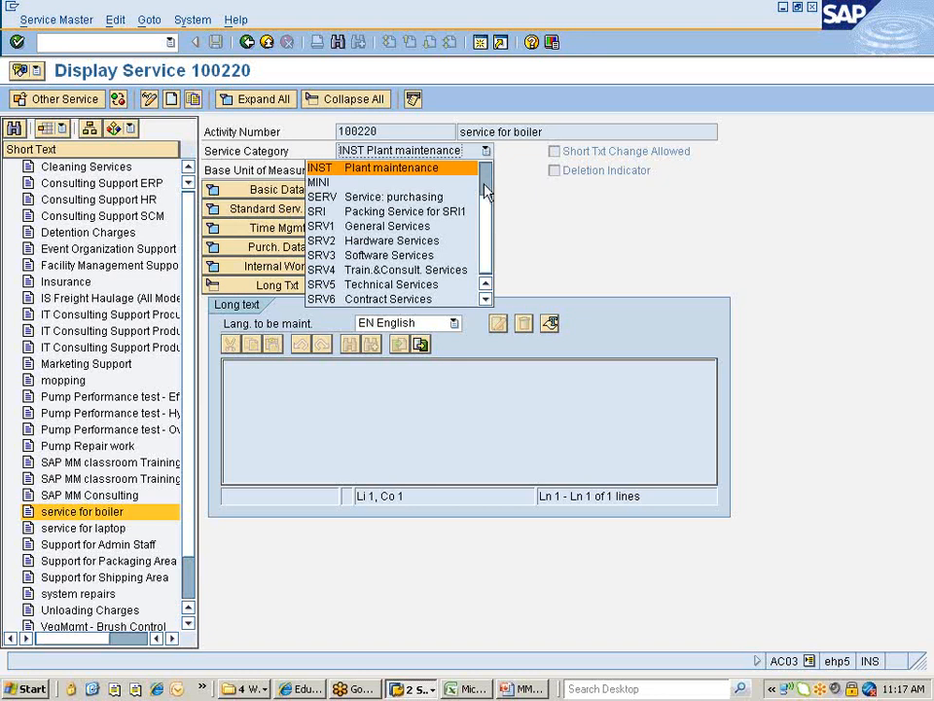
scroll(486, 189, "up", 1)
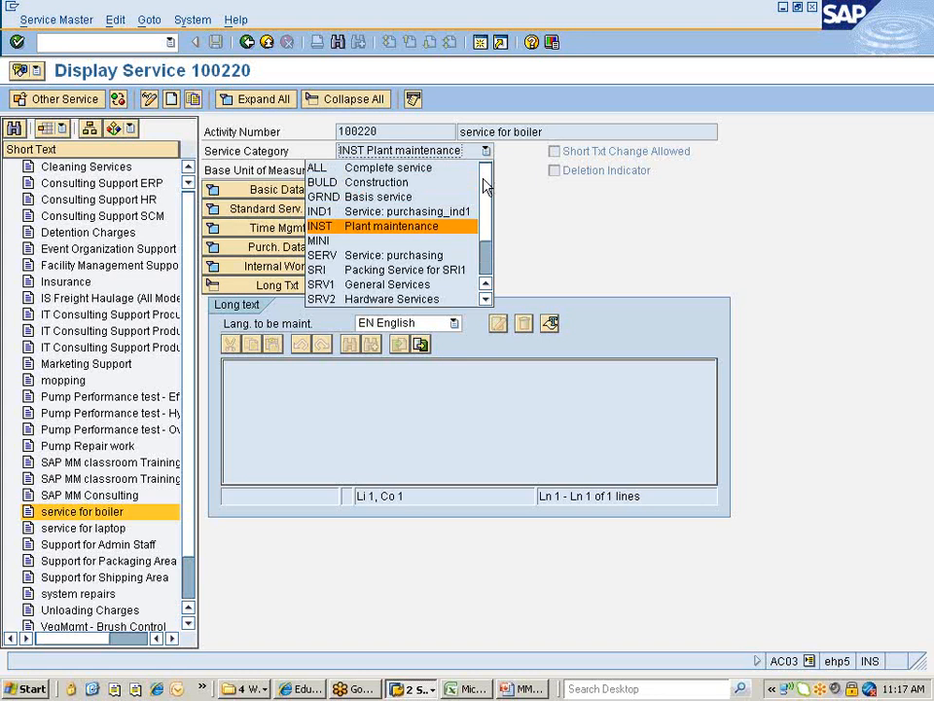
scroll(487, 187, "down", 2)
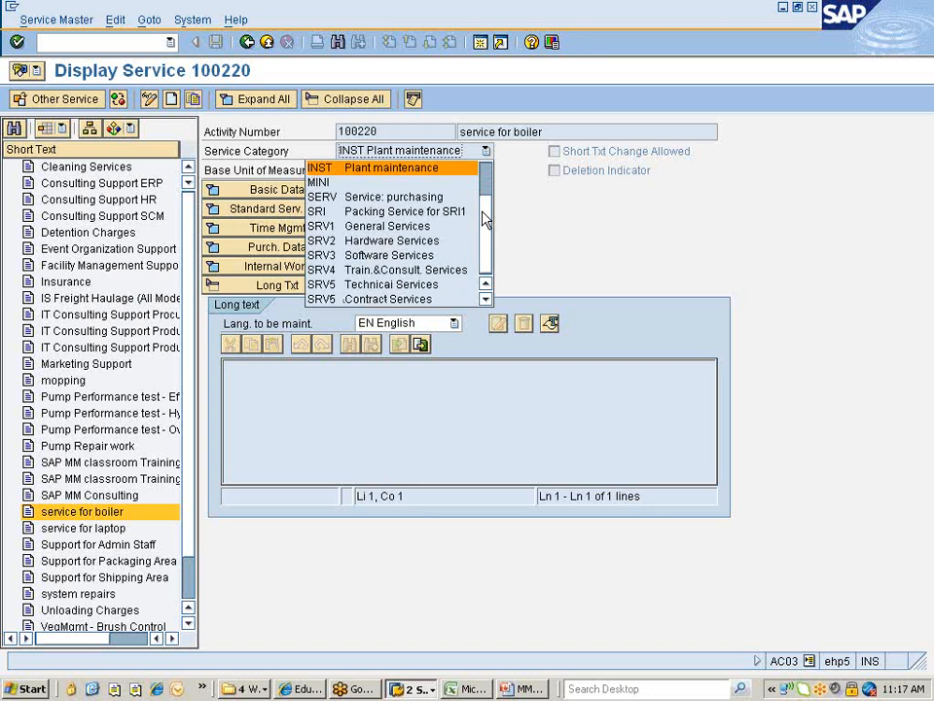
scroll(486, 204, "up", 2)
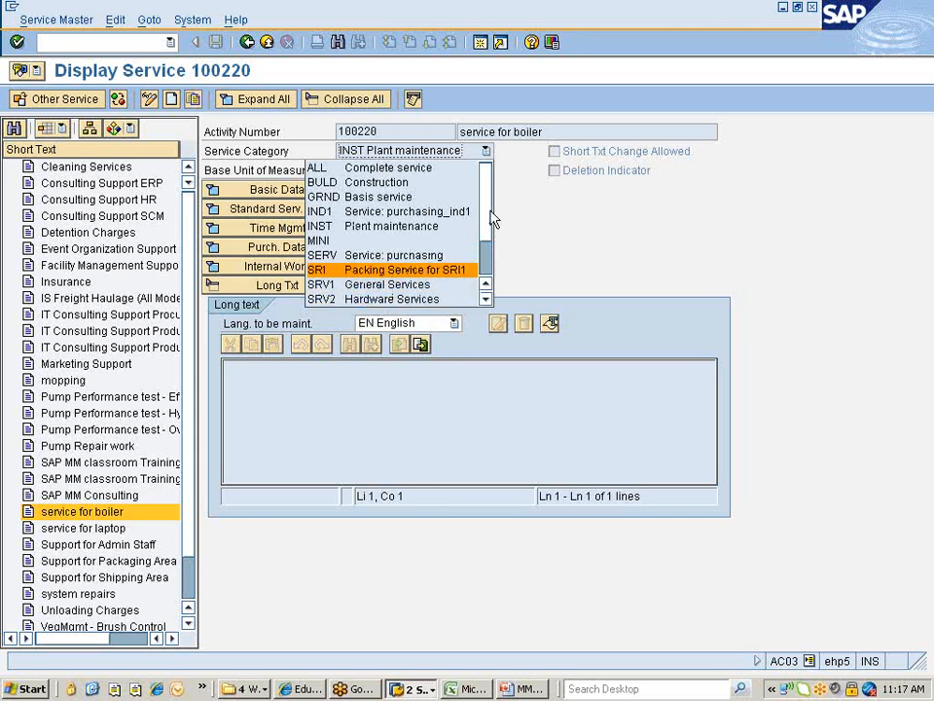
scroll(492, 224, "down", 1)
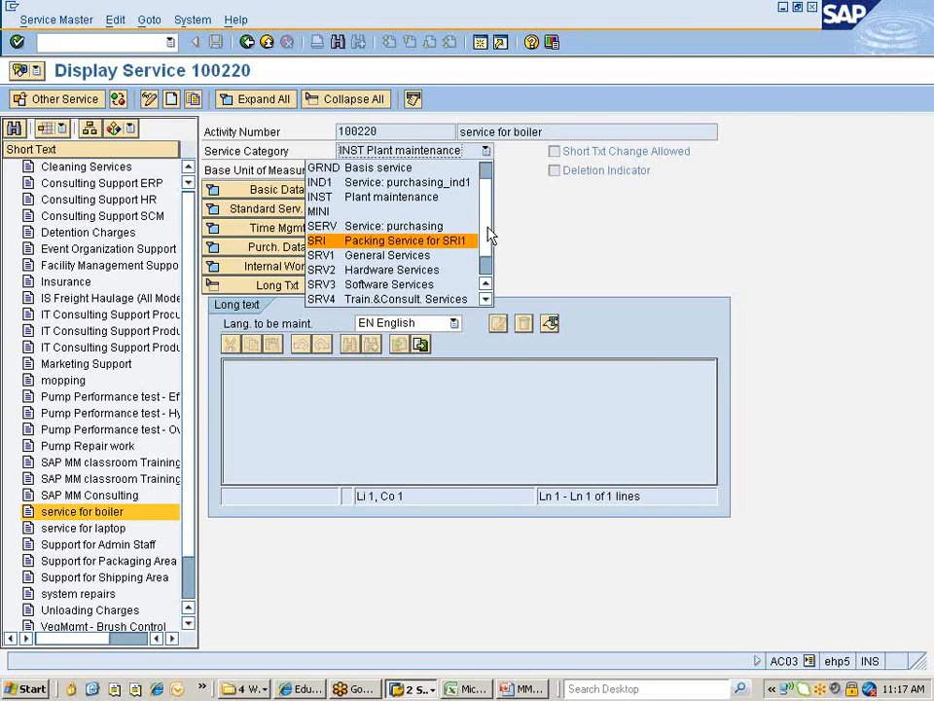
scroll(489, 236, "down", 1)
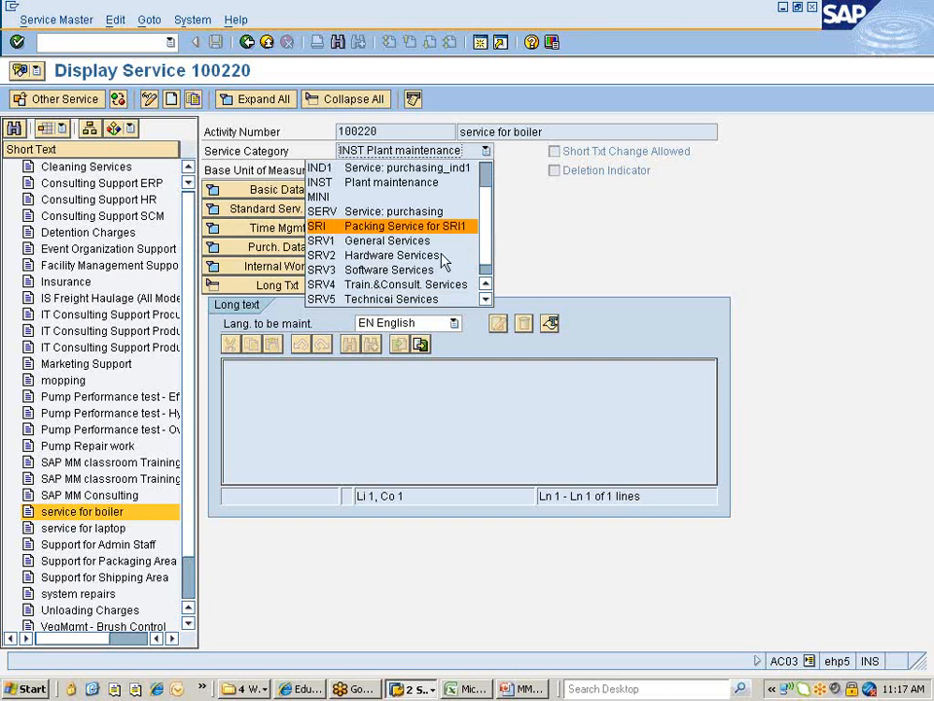
scroll(486, 221, "down", 1)
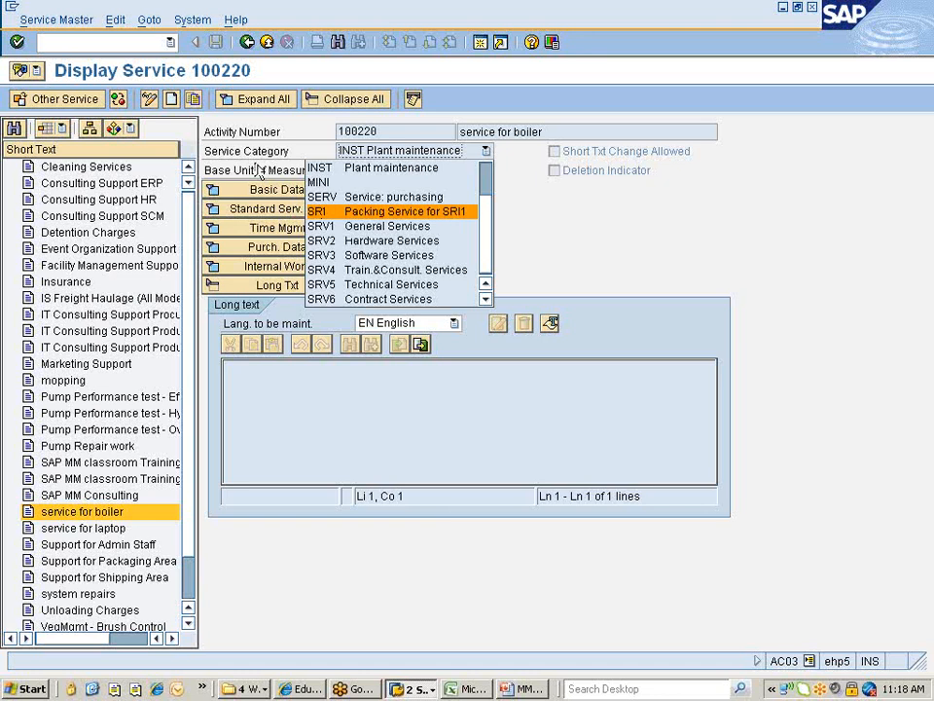
left_click(516, 204)
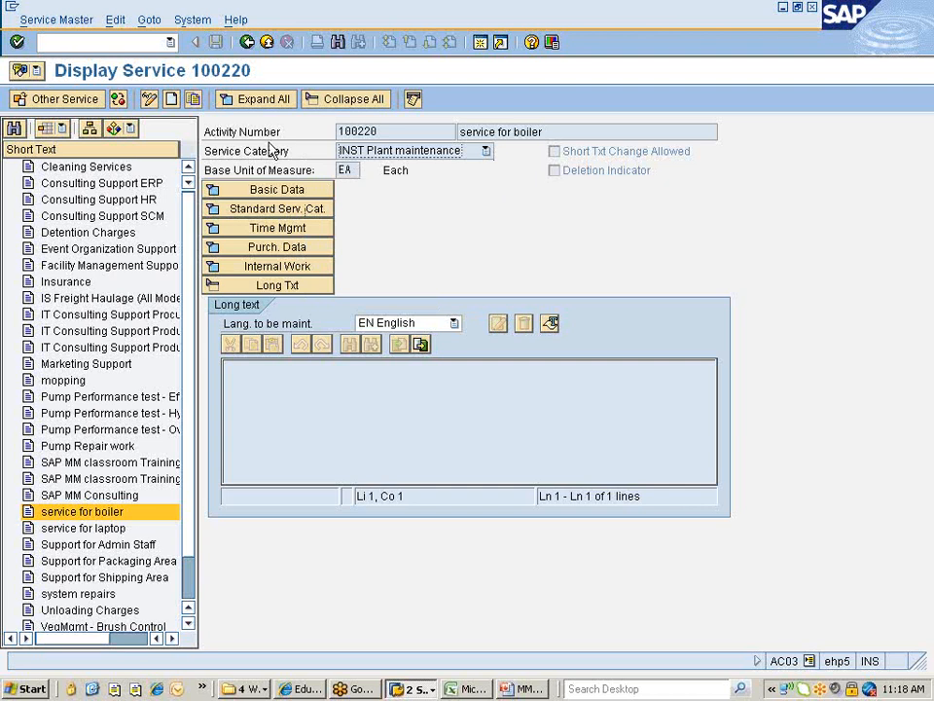
Expand the Basic Data section and examine the material/service group and valuation class fields.
left_click(213, 193)
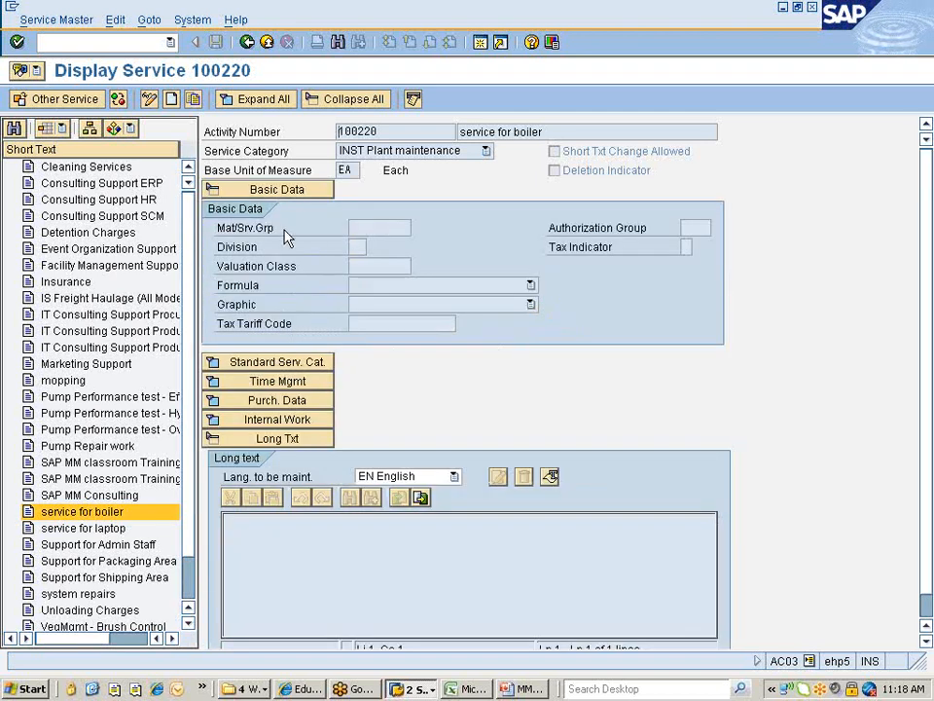
left_click(368, 225)
left_click(358, 264)
left_click(369, 224)
left_click(368, 263)
left_click(365, 227)
left_click(369, 261)
left_click(362, 226)
left_click(360, 264)
left_click(362, 226)
left_click(359, 265)
Examine the authorization group and the possible tax indicator values, then close the value list.
left_click(697, 226)
left_click(689, 247)
left_click(699, 250)
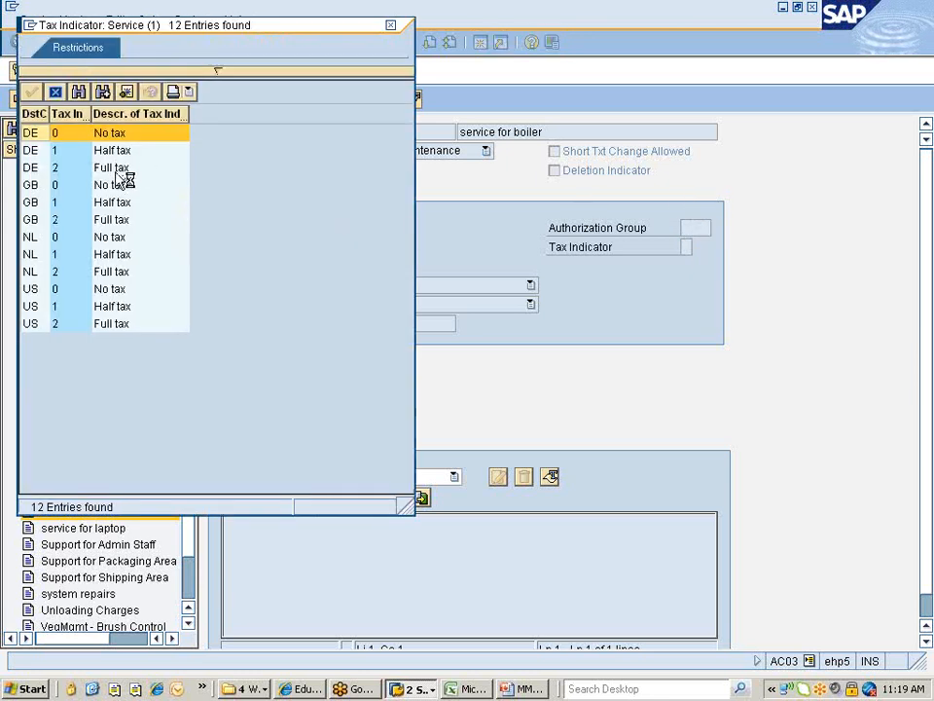
left_click(391, 27)
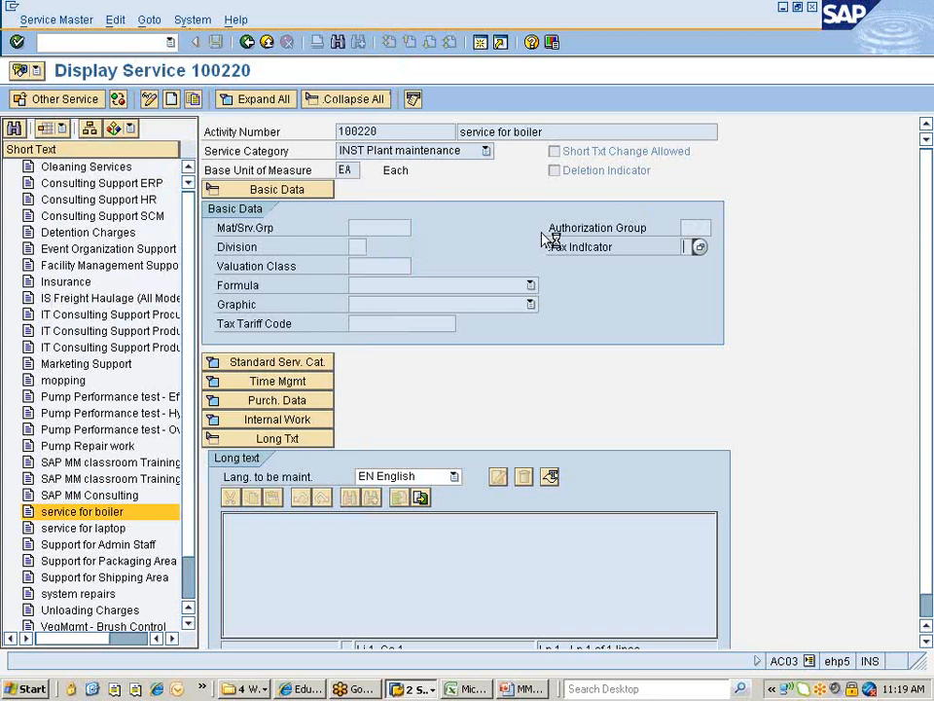
left_click_drag(551, 233, 699, 248)
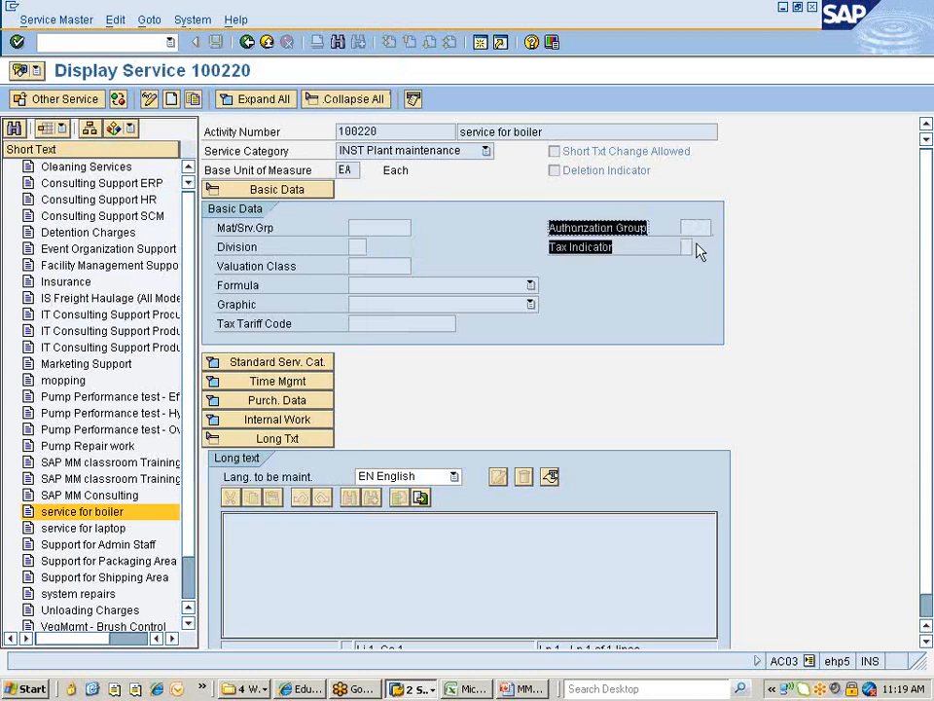
key("ctrl+c")
Recheck the service's valuation class field against its material/service group field.
left_click(359, 226)
left_click(367, 265)
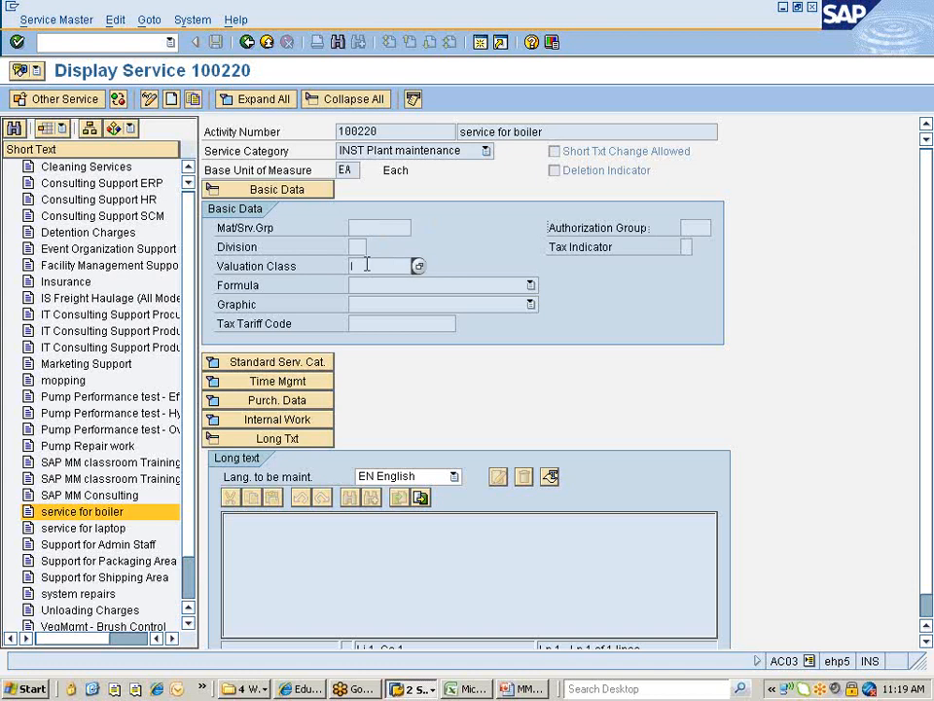
left_click(370, 226)
left_click(367, 266)
left_click(379, 226)
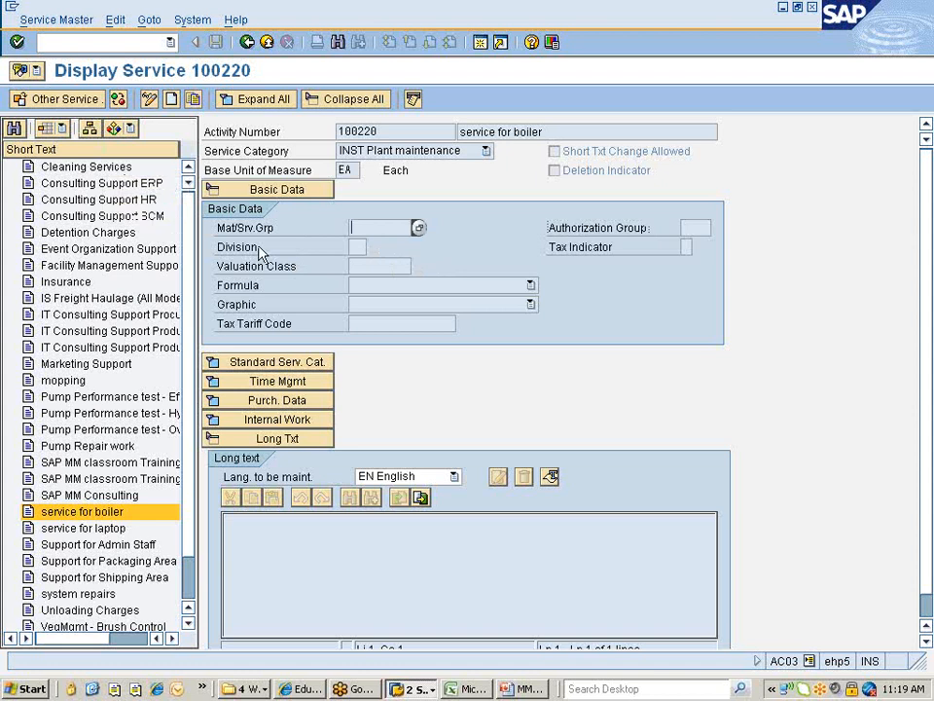
Expand the Standard Service Catalog section, view the possible service types and close the list.
left_click(212, 362)
scroll(294, 303, "down", 1)
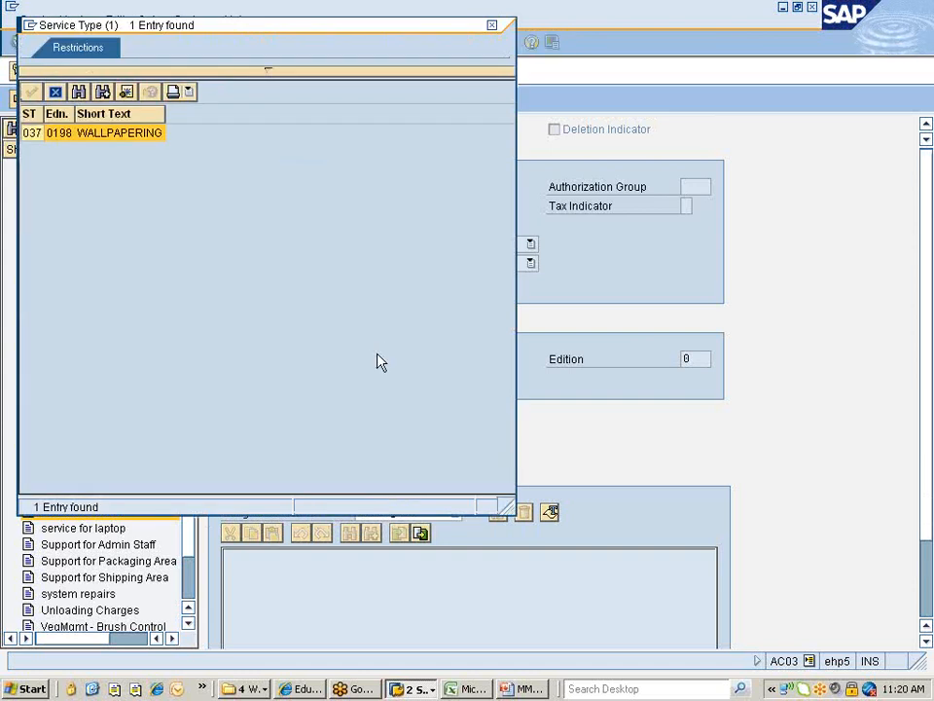
left_click(492, 26)
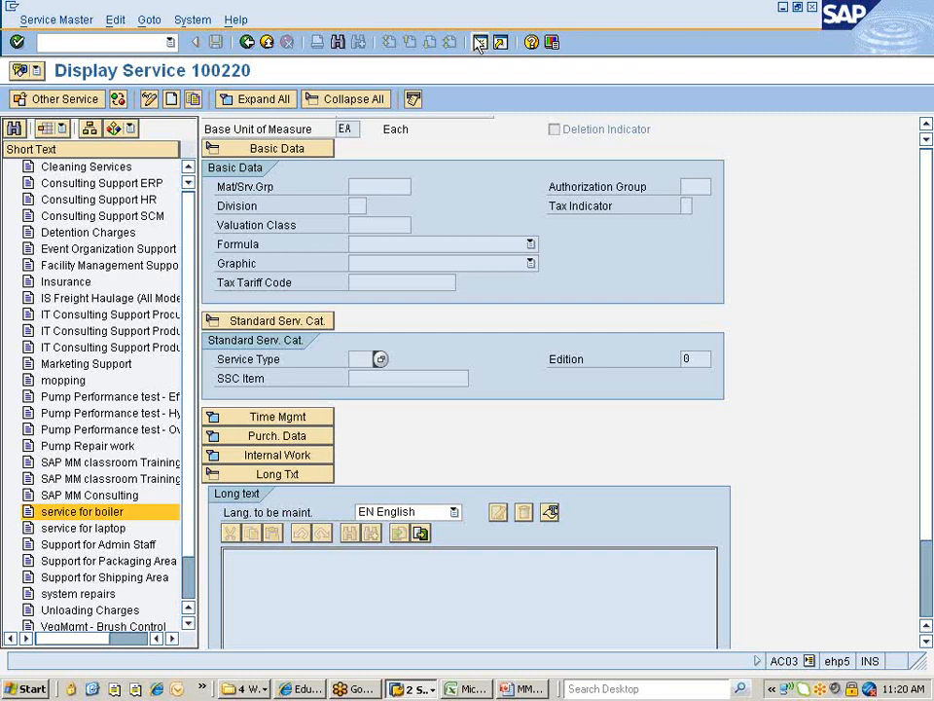
Expand the Time Management section and display the possible service types again.
left_click(221, 417)
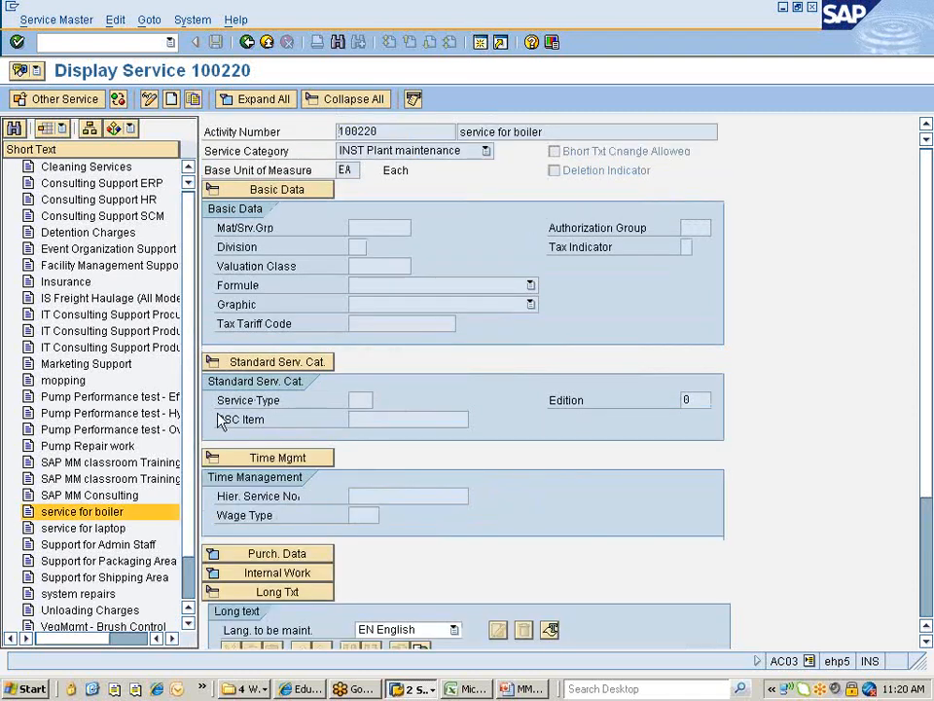
left_click(358, 399)
left_click(381, 401)
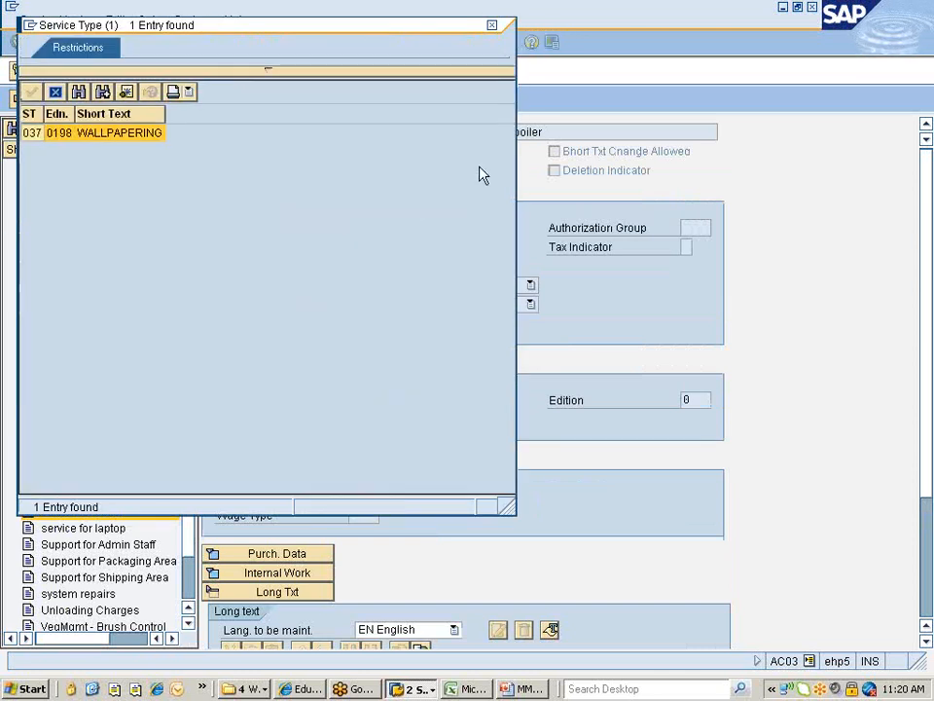
Close the service type list and inspect the hierarchy service number and wage type fields under Time Management.
left_click(493, 25)
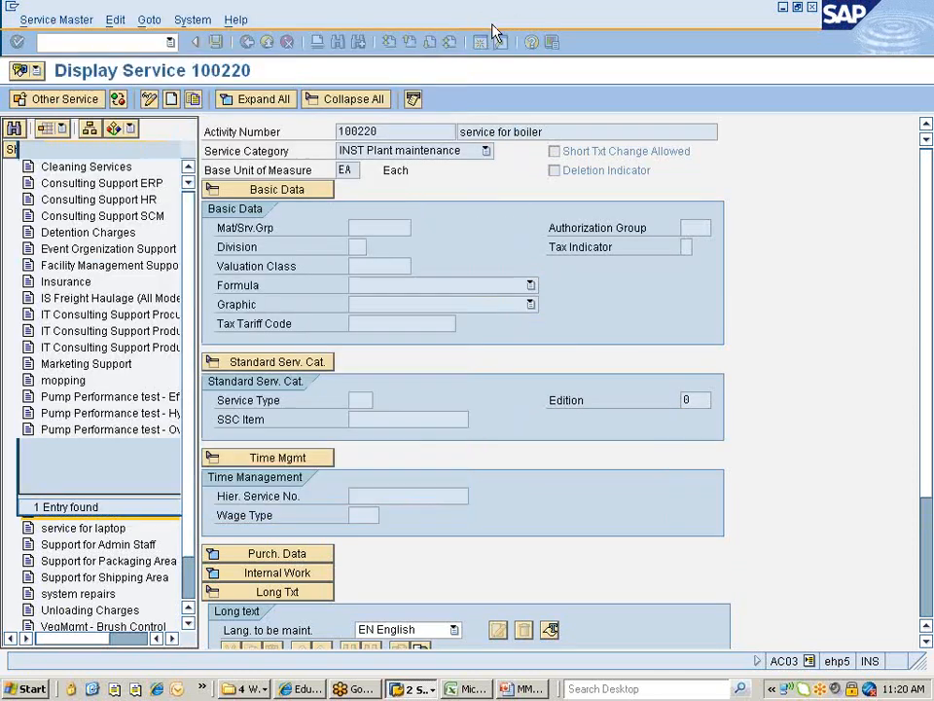
left_click(355, 494)
left_click(371, 515)
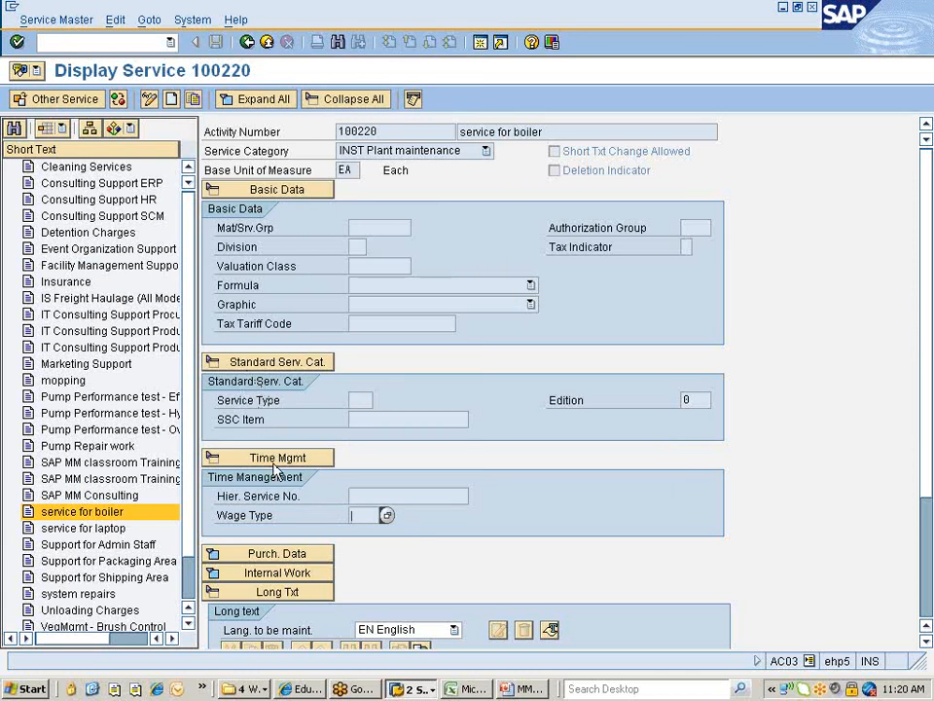
Expand the Purchasing Data section, view the possible purchasing statuses for the service and close the list.
scroll(443, 477, "down", 1)
left_click(211, 499)
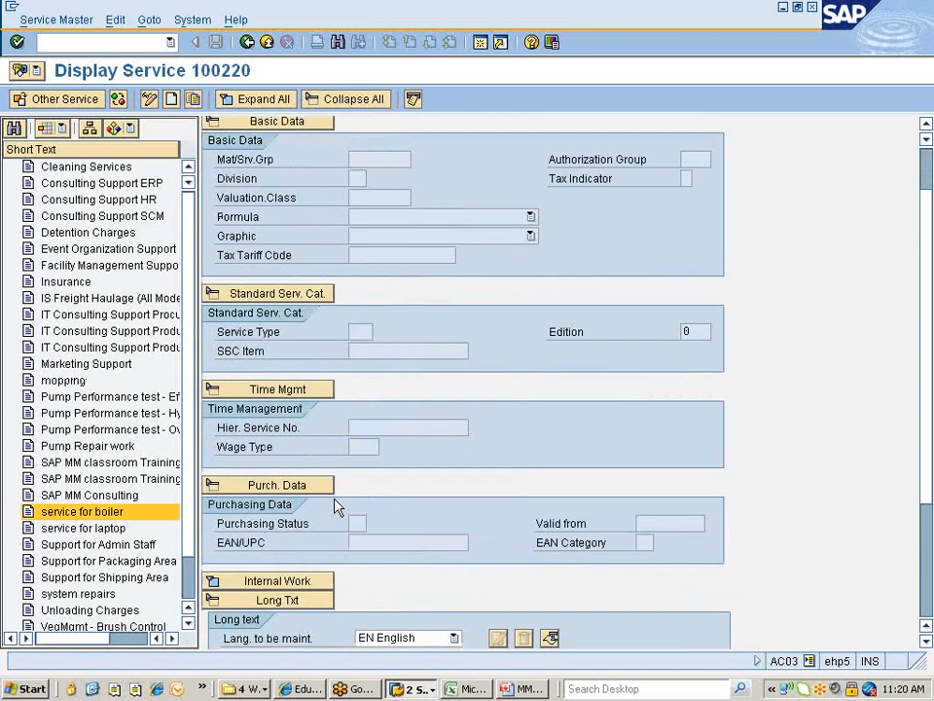
left_click(356, 522)
left_click(375, 525)
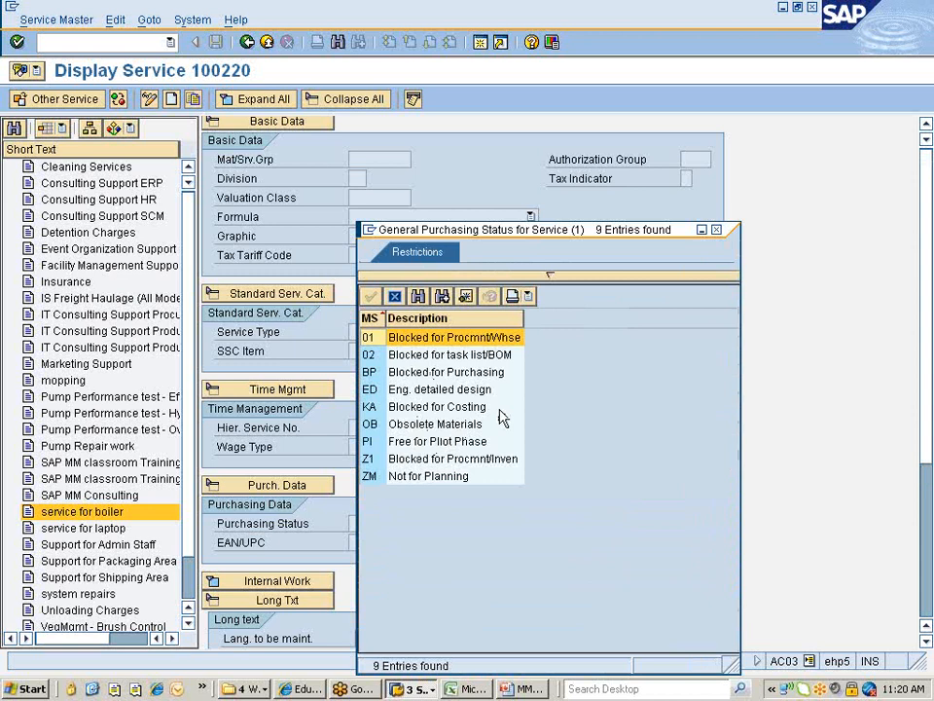
left_click(718, 231)
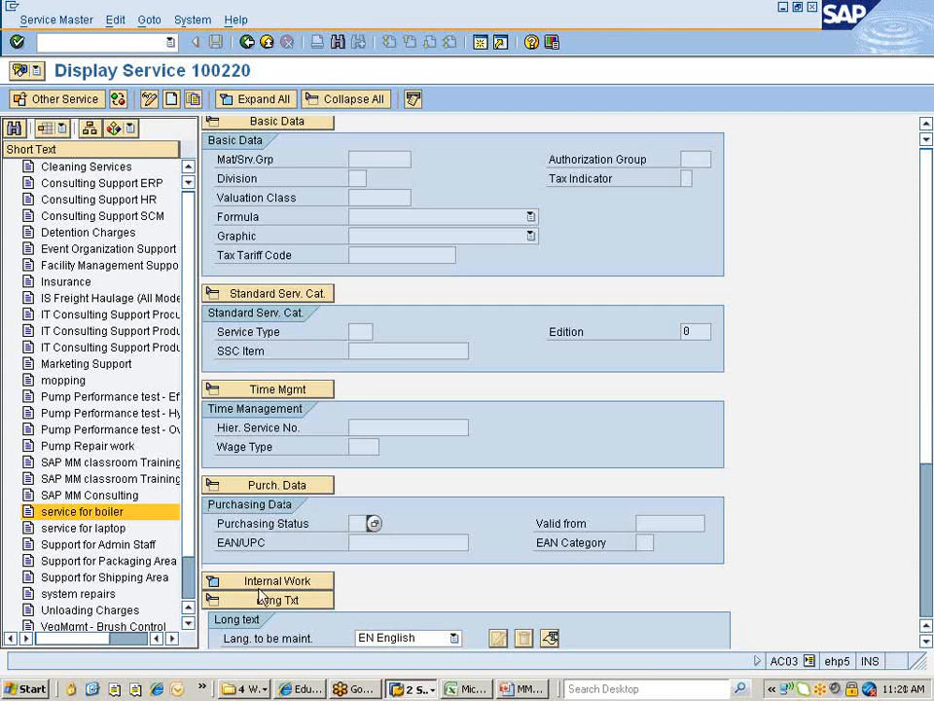
Expand the Internal Work section and examine its unit conversion fields and the long text area below it.
left_click(212, 581)
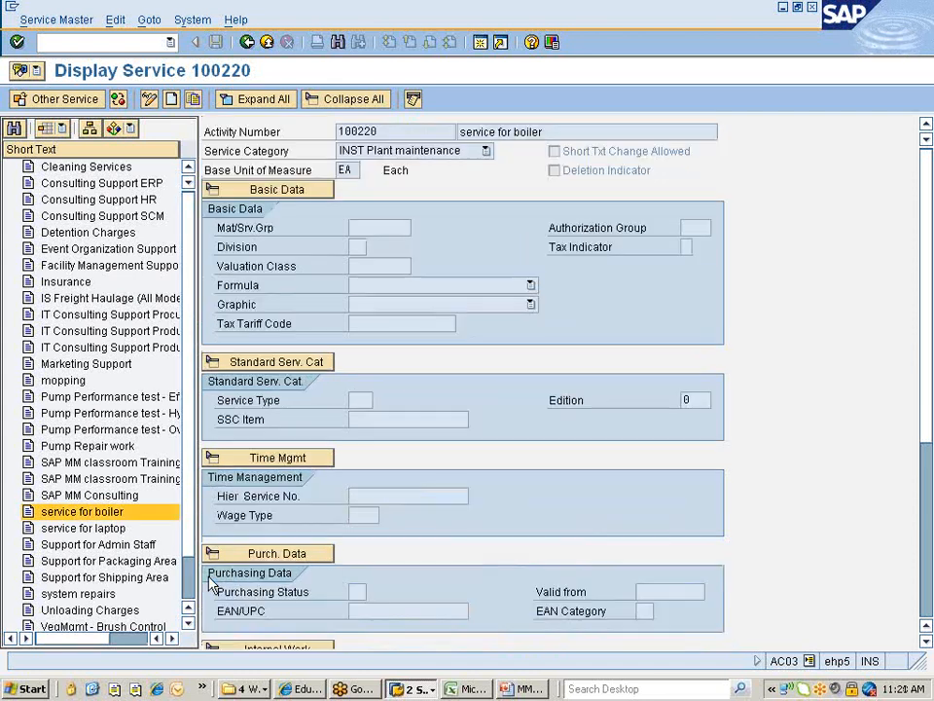
scroll(394, 574, "down", 5)
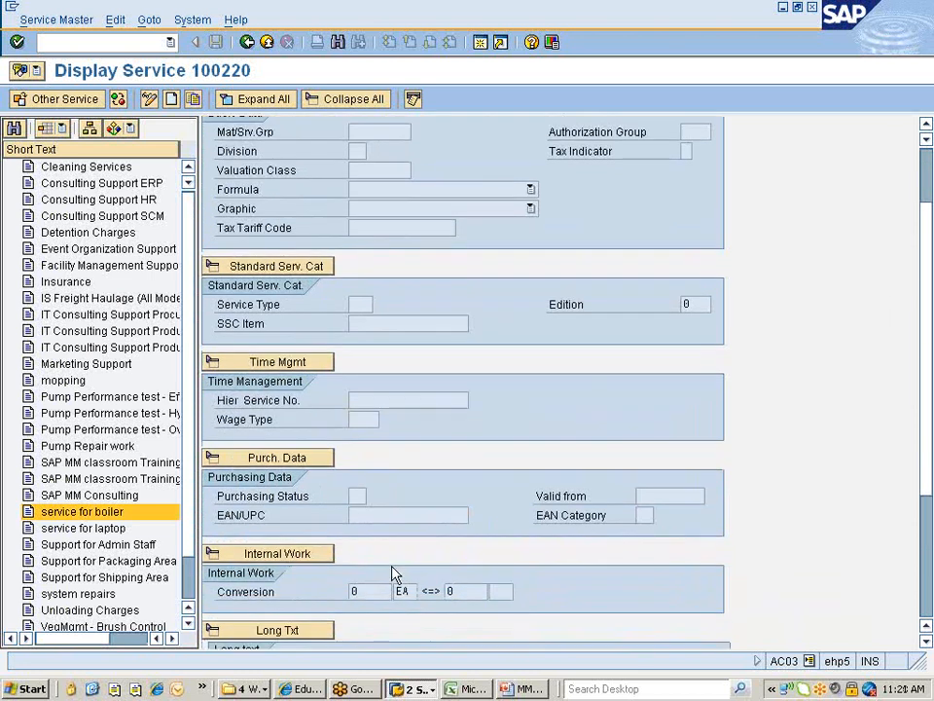
scroll(394, 575, "down", 3)
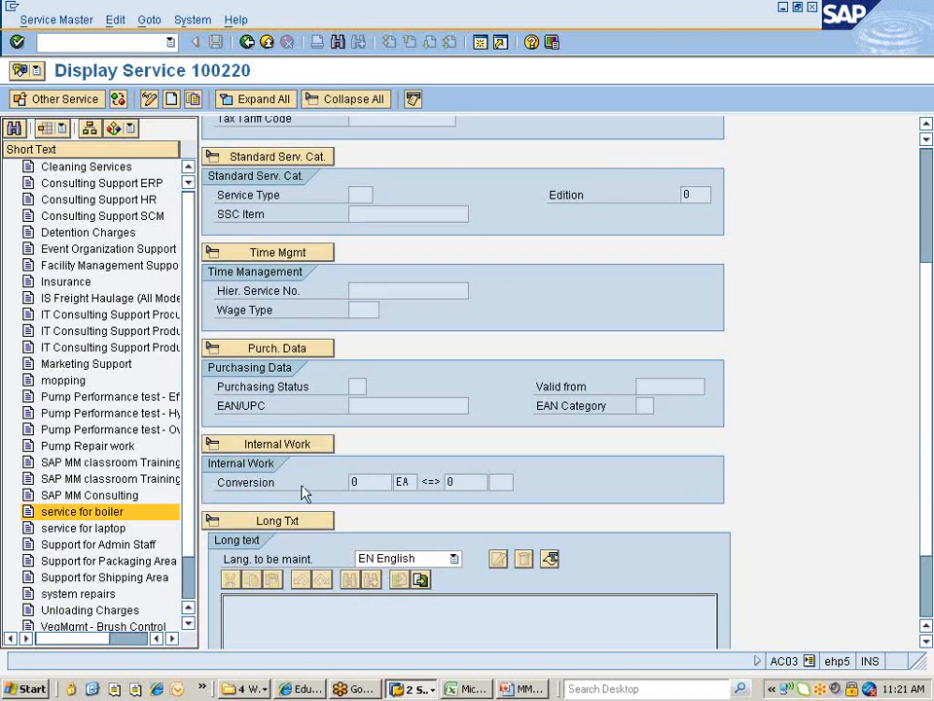
scroll(292, 477, "down", 2)
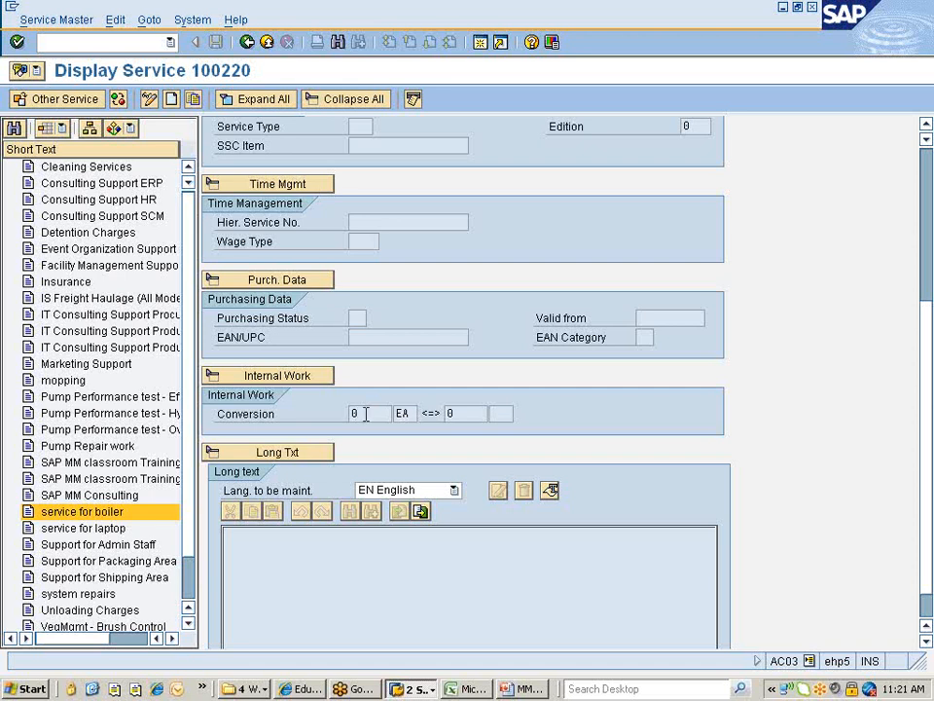
double_click(355, 414)
left_click(353, 414)
left_click(499, 413)
left_click(291, 548)
scroll(932, 407, "down", 2)
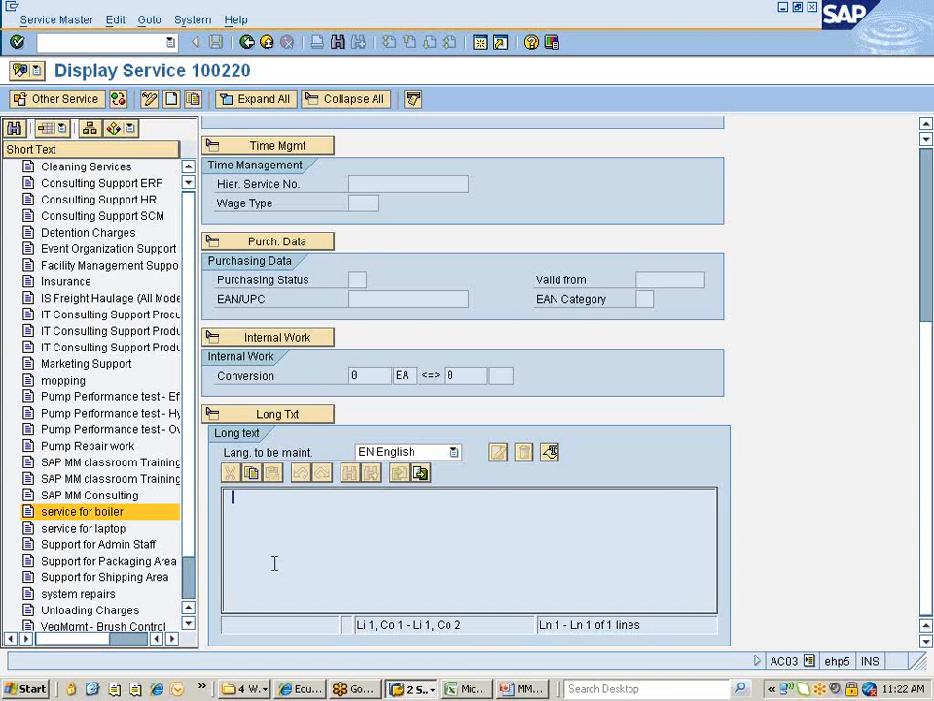
Start a new service master record with the short text "SAP MM Training" and allow short text changes.
left_click(172, 100)
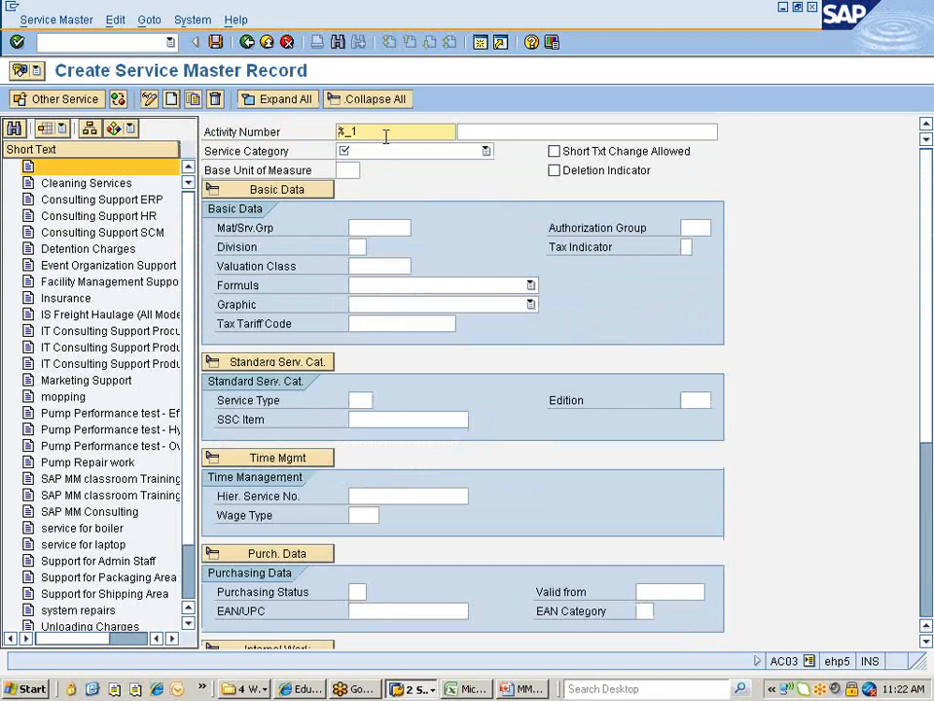
left_click(514, 131)
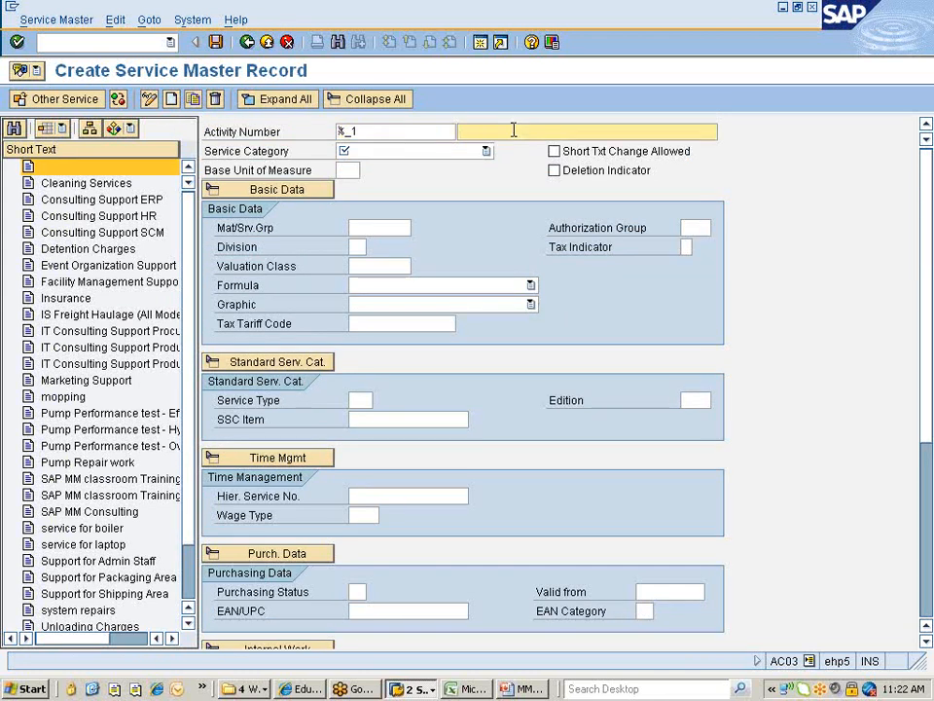
type("SAP MM Training")
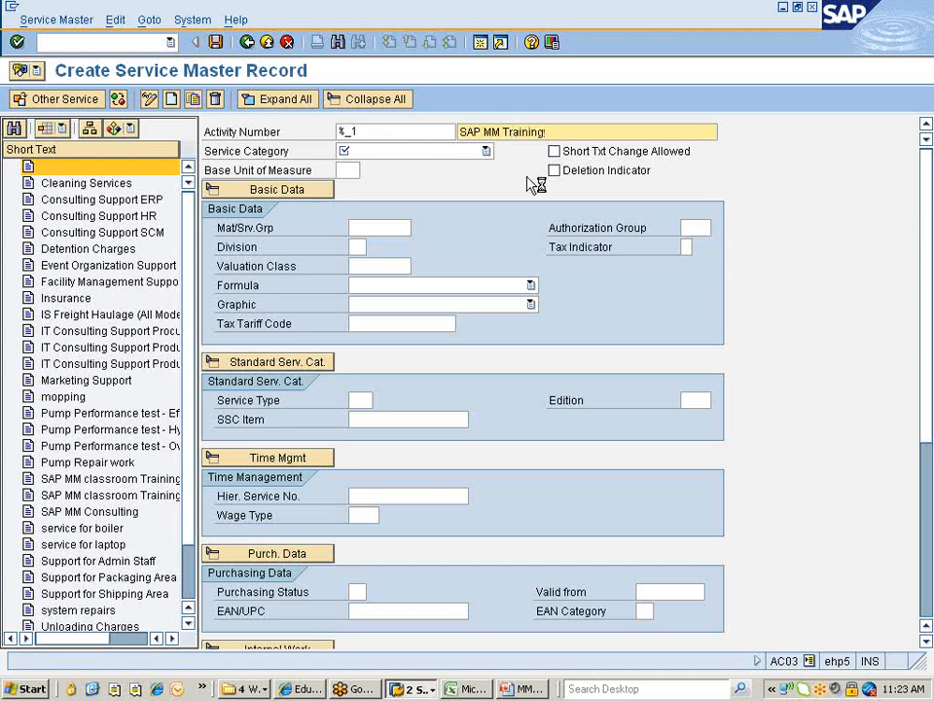
left_click(554, 152)
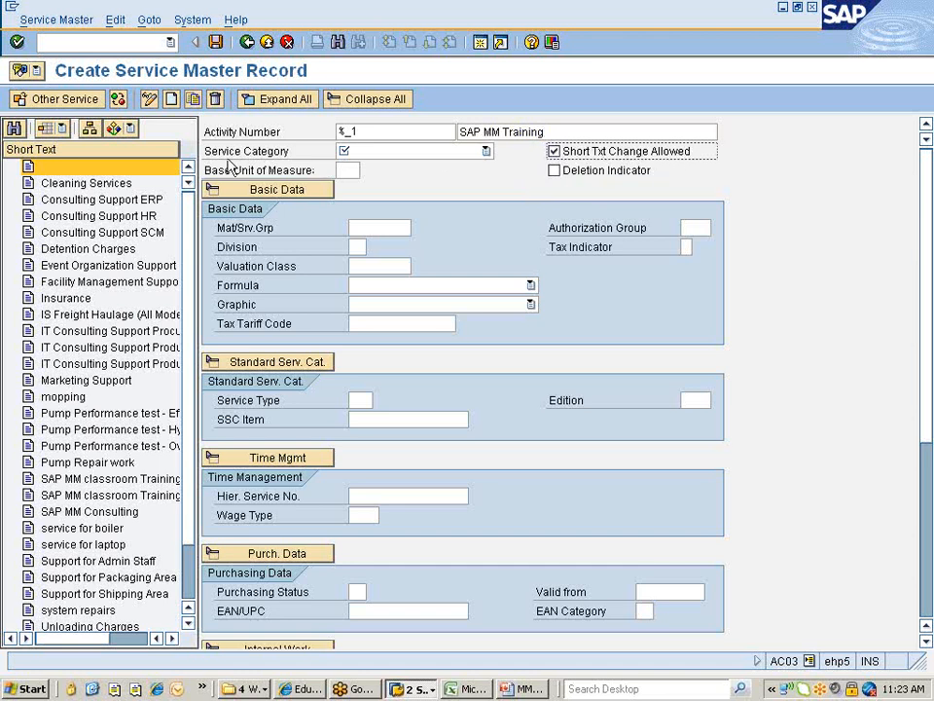
Assign the service category SRV4 Train.&Consult. Services to the new record.
left_click(448, 153)
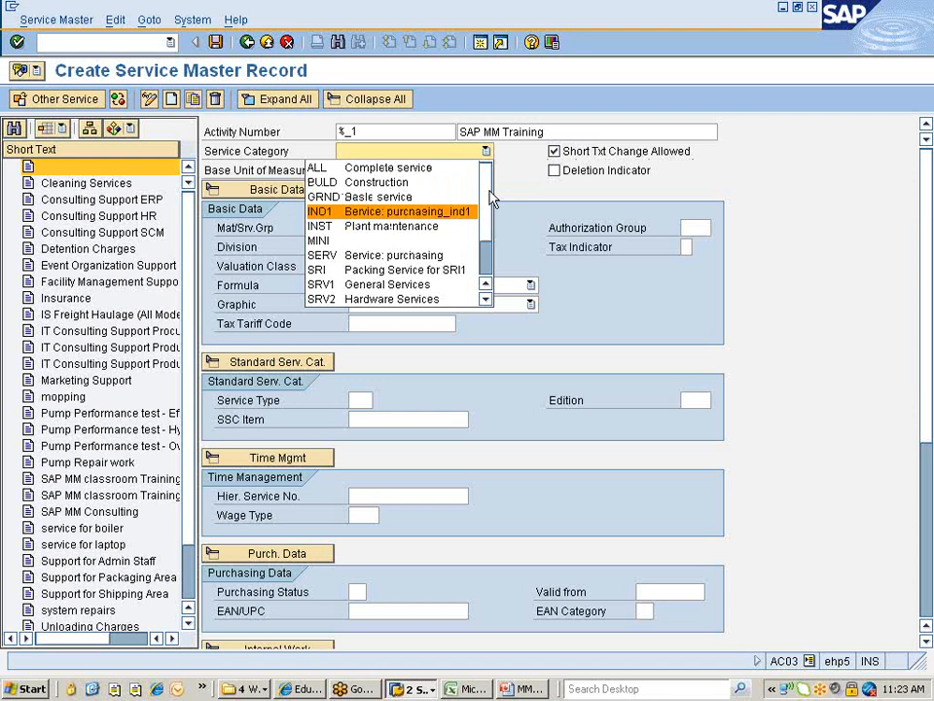
scroll(487, 222, "down", 1)
scroll(490, 227, "down", 1)
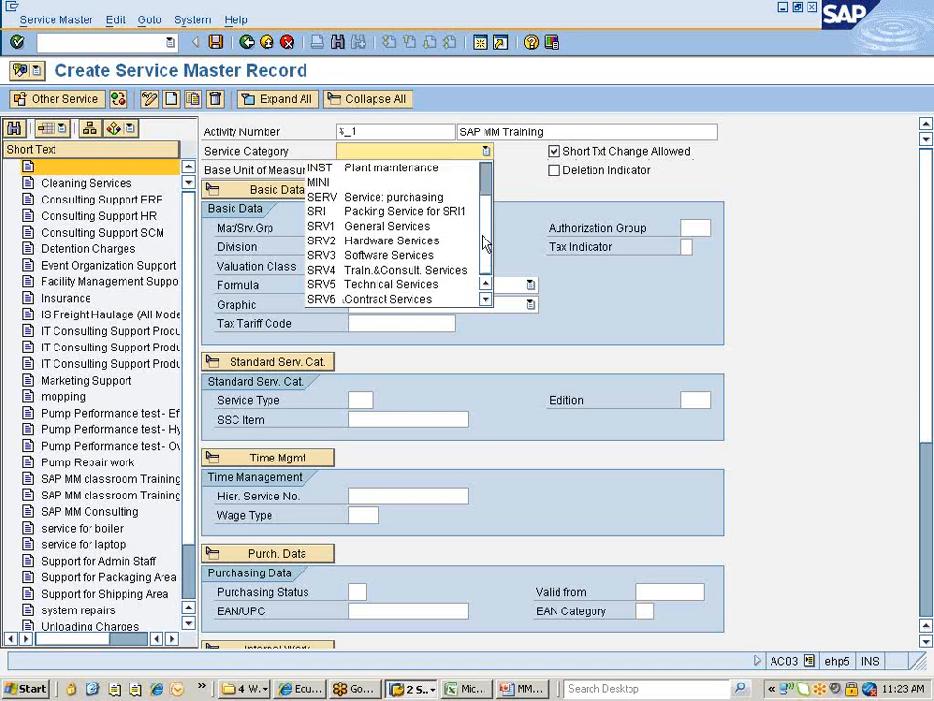
left_click(366, 271)
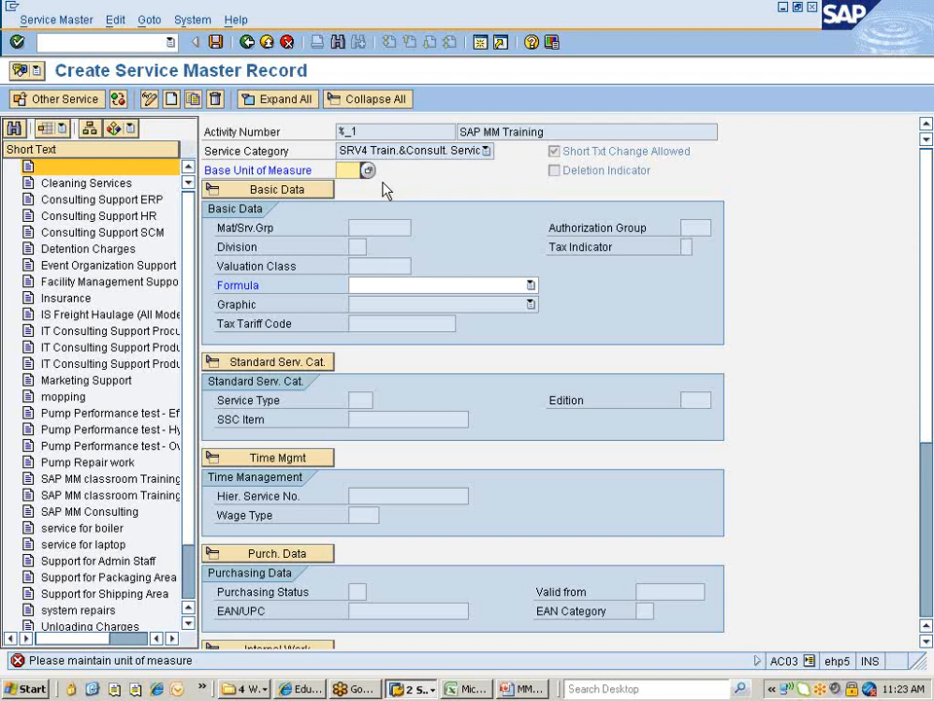
Choose H (Hour) from the possible units as the service's base unit of measure and confirm the entry.
left_click(367, 172)
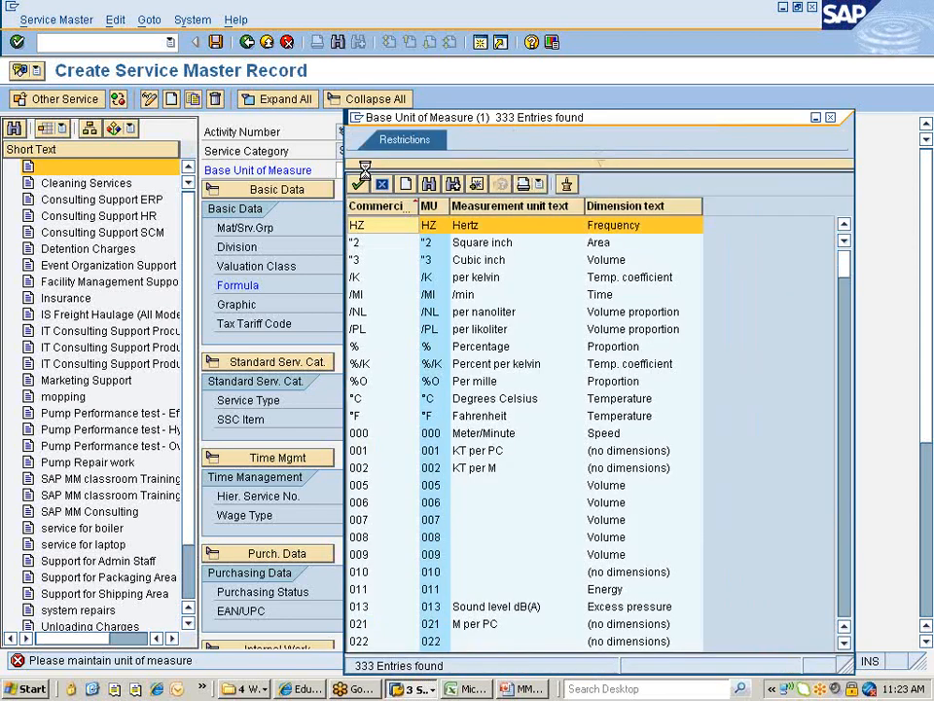
scroll(409, 446, "down", 7)
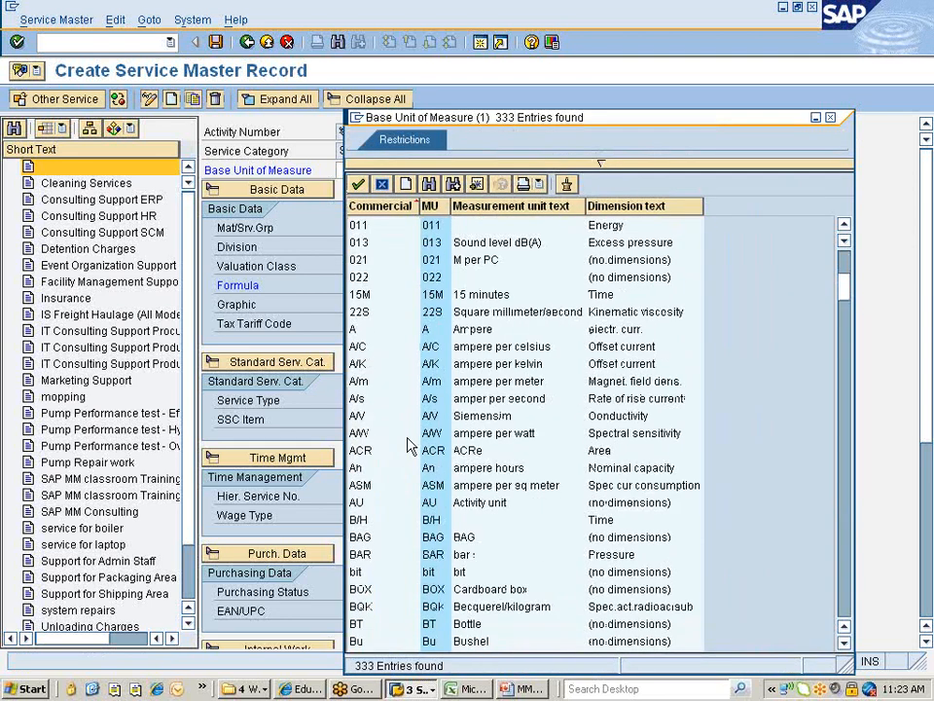
scroll(409, 446, "down", 5)
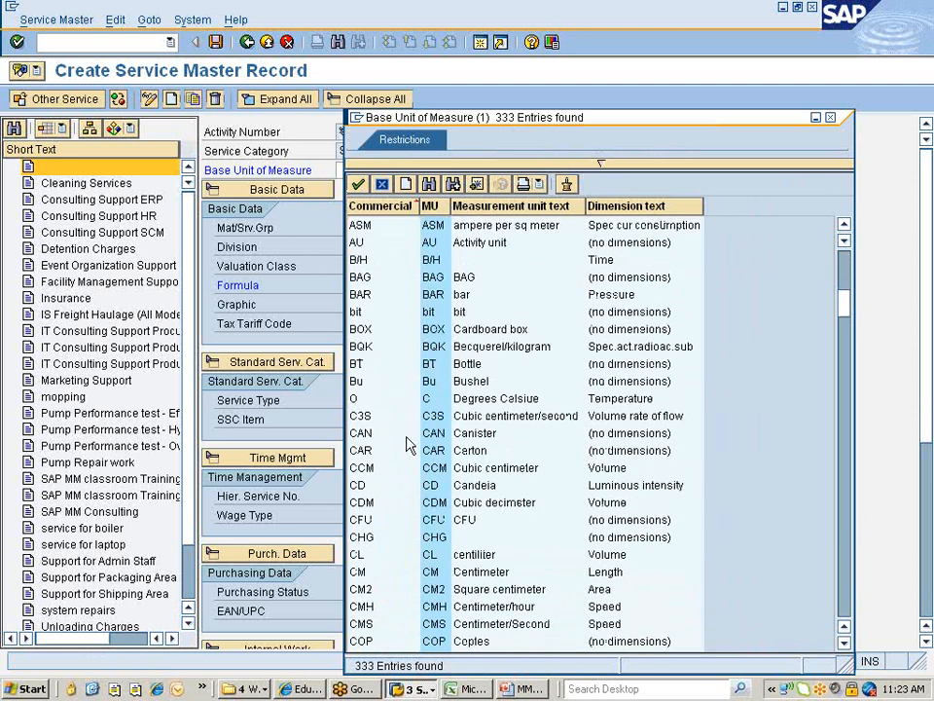
scroll(409, 446, "down", 20)
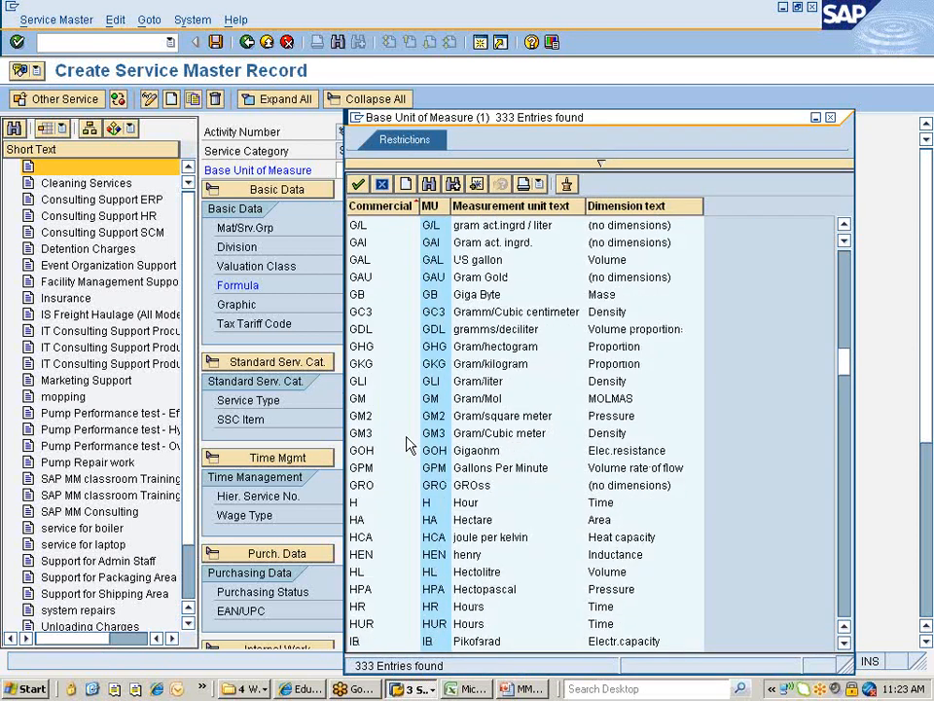
left_click(368, 506)
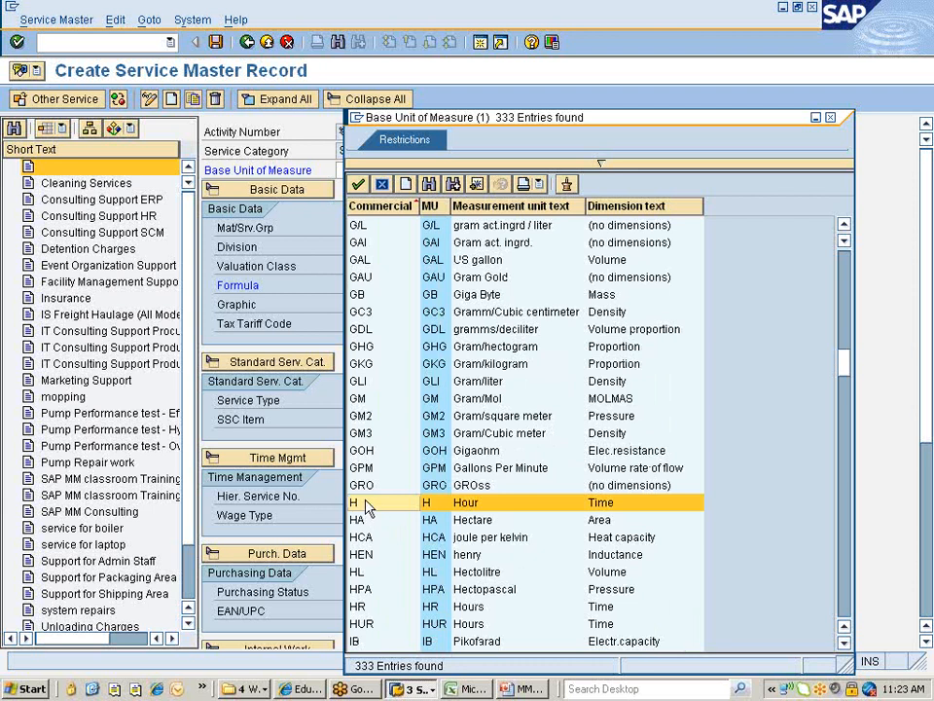
double_click(365, 504)
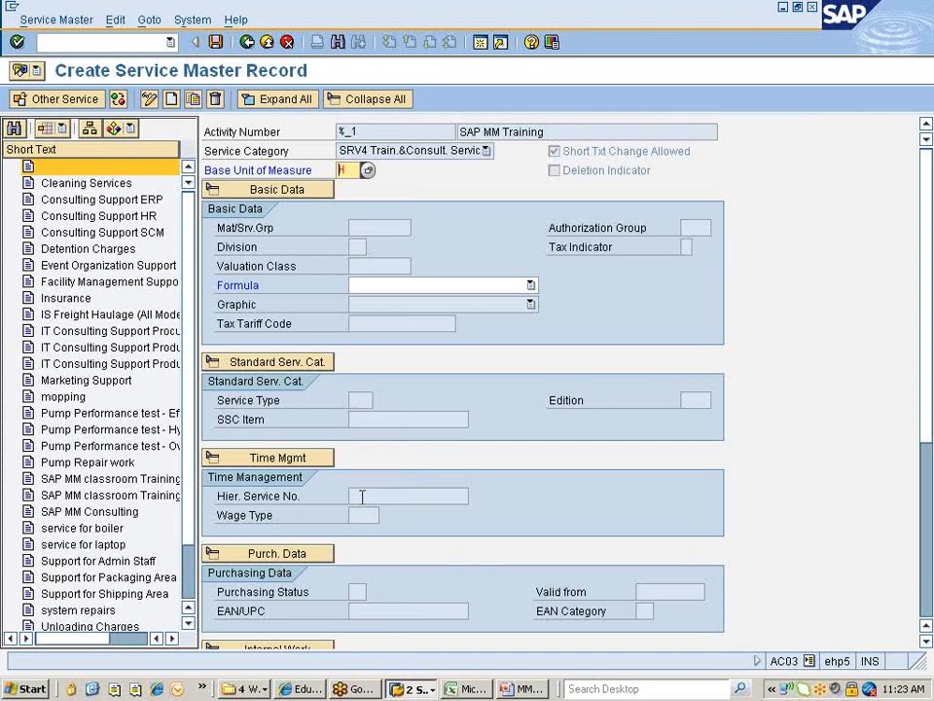
key("Return")
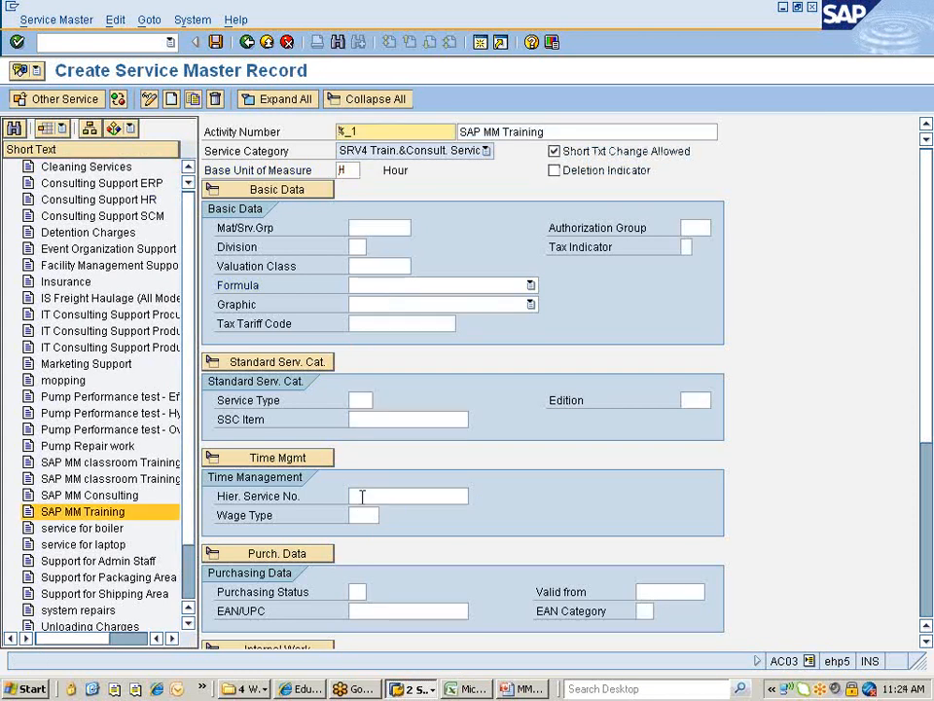
Search the material groups for "training" and assign group 00702 Training to the new service.
left_click(369, 227)
left_click(419, 227)
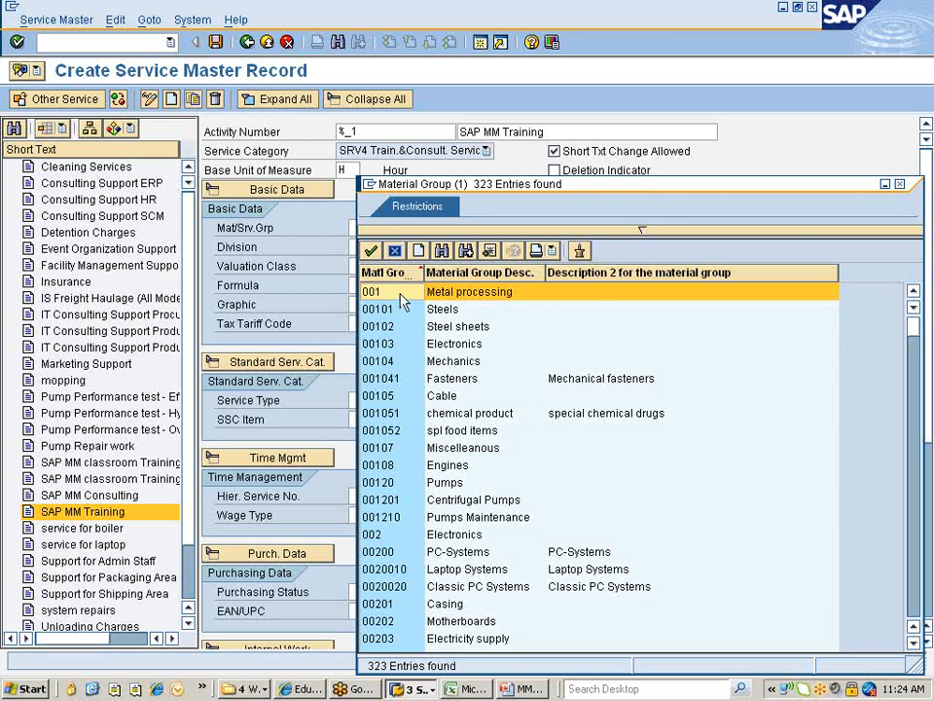
key("ctrl+f")
type("se")
key("BackSpace")
key("BackSpace")
type("training")
key("Return")
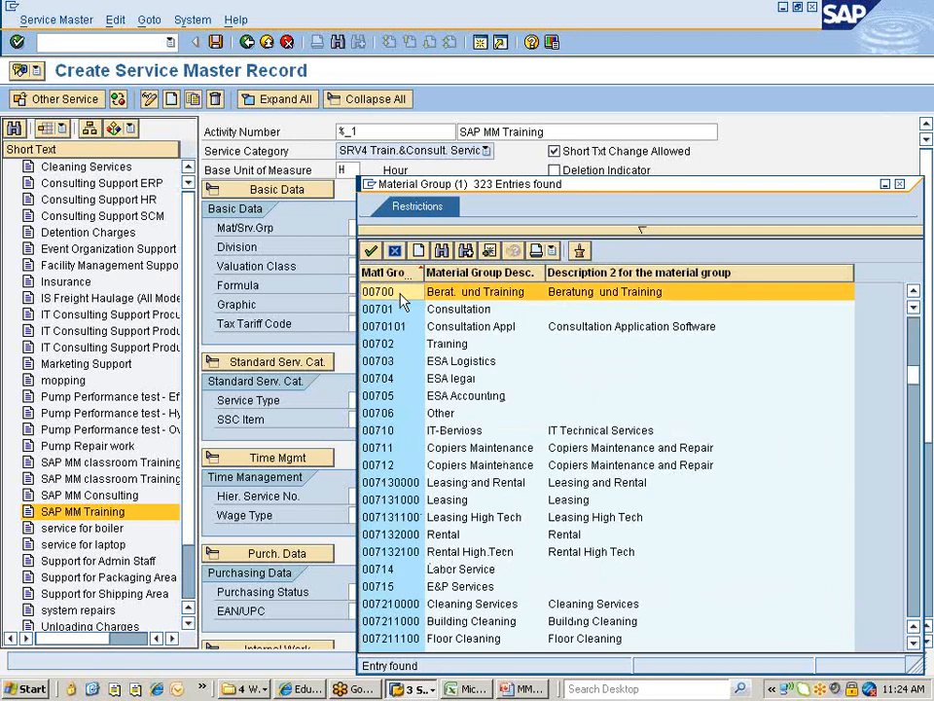
double_click(401, 294)
left_click(450, 347)
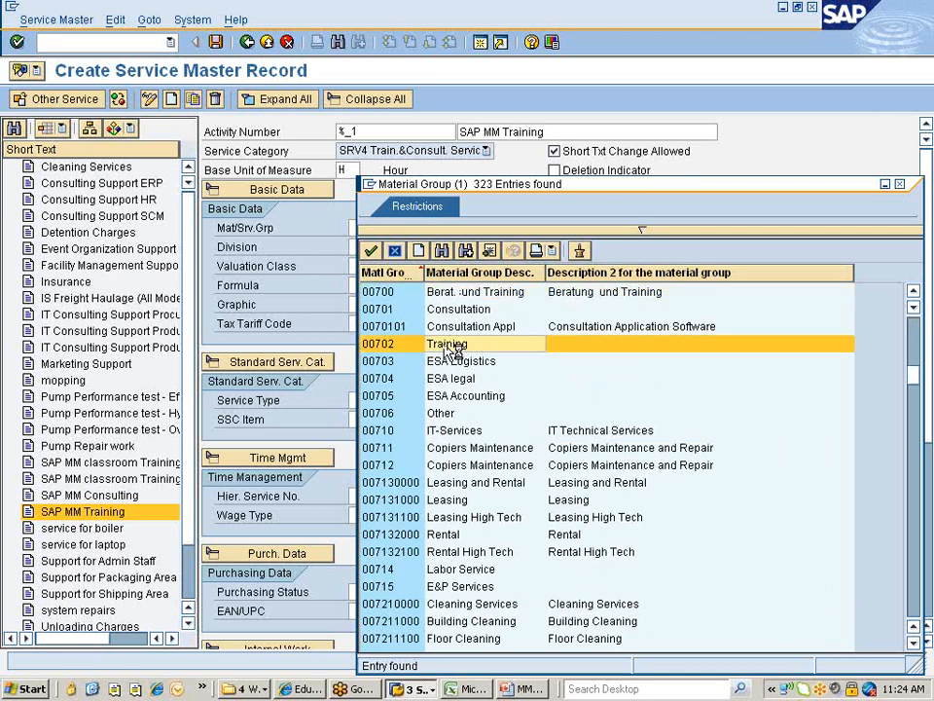
double_click(450, 347)
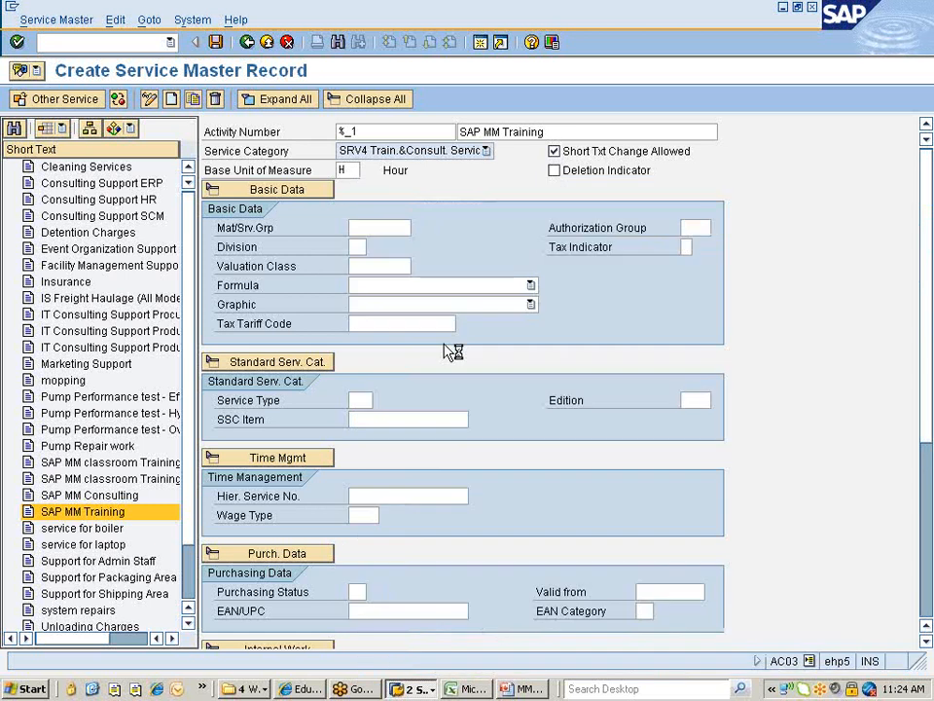
Set the service's valuation class to 3200 Services from its possible values and confirm the entry.
left_click(373, 264)
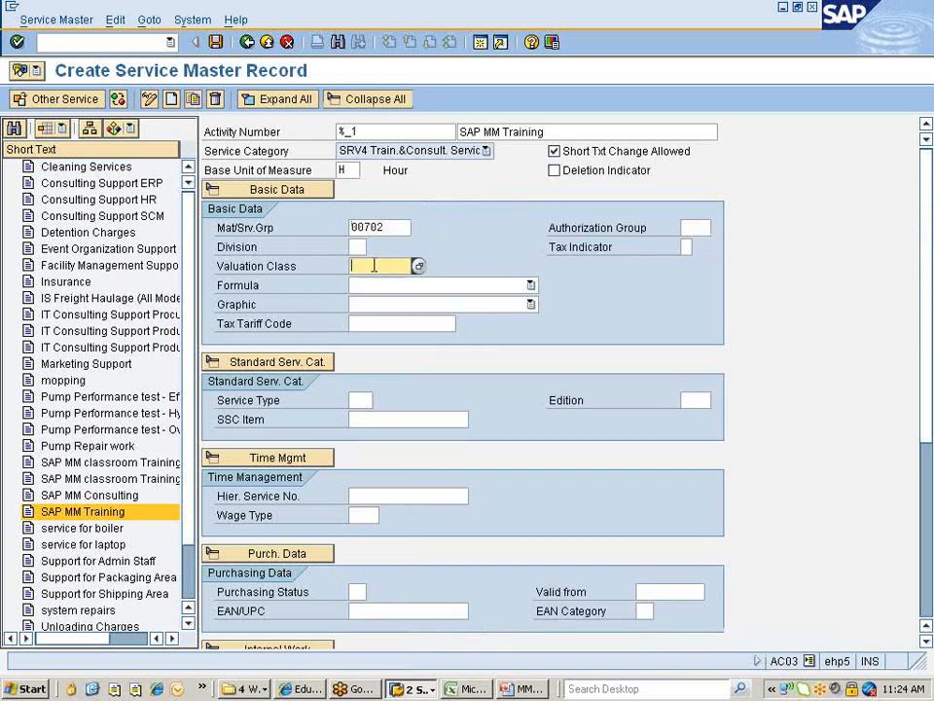
left_click(418, 267)
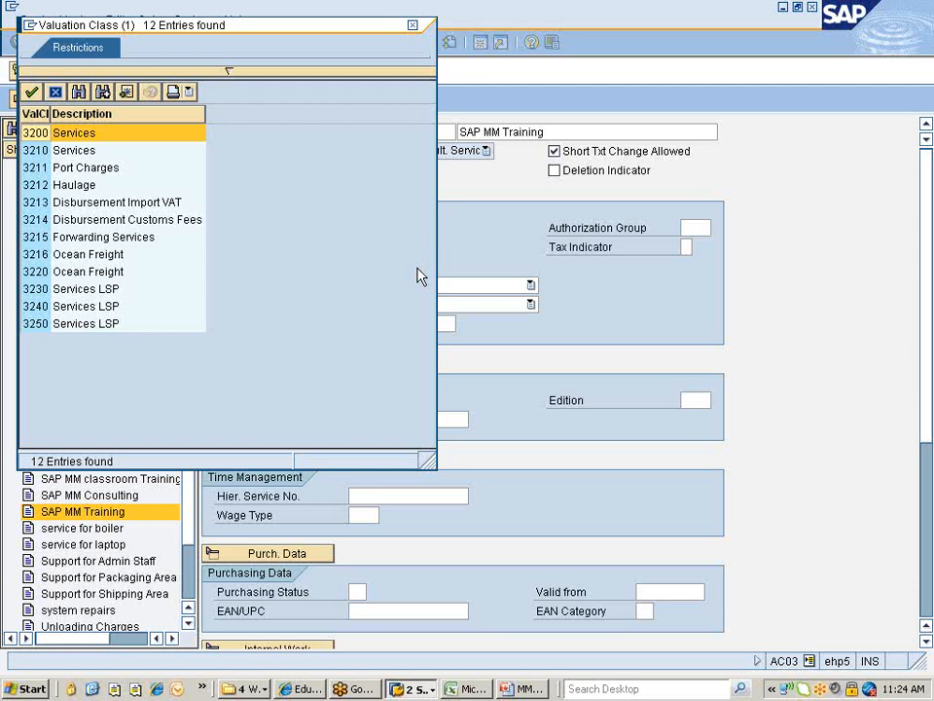
double_click(27, 138)
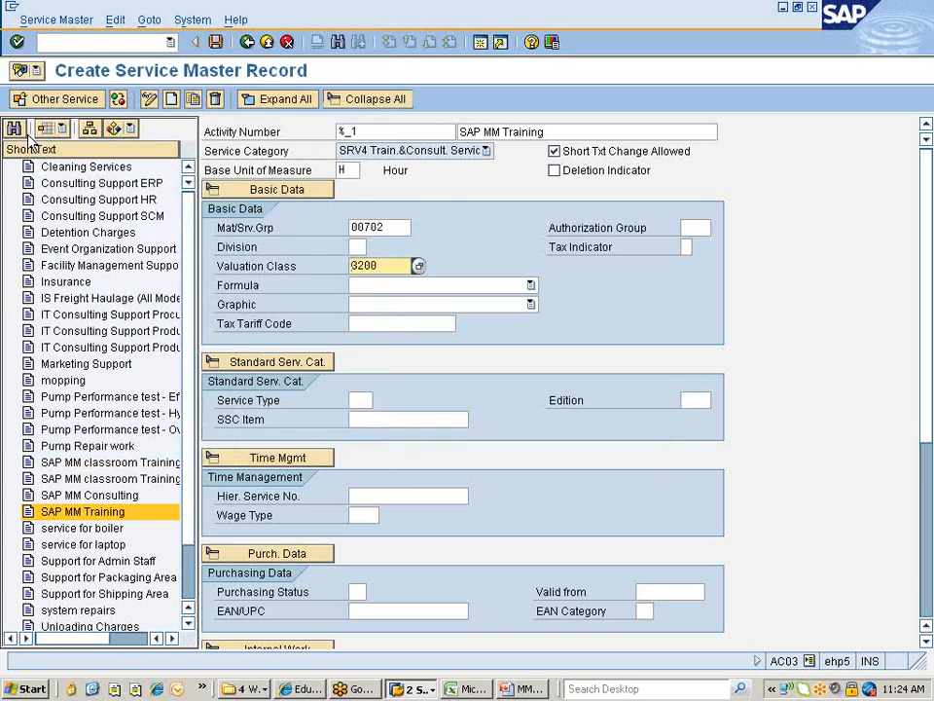
key("Return")
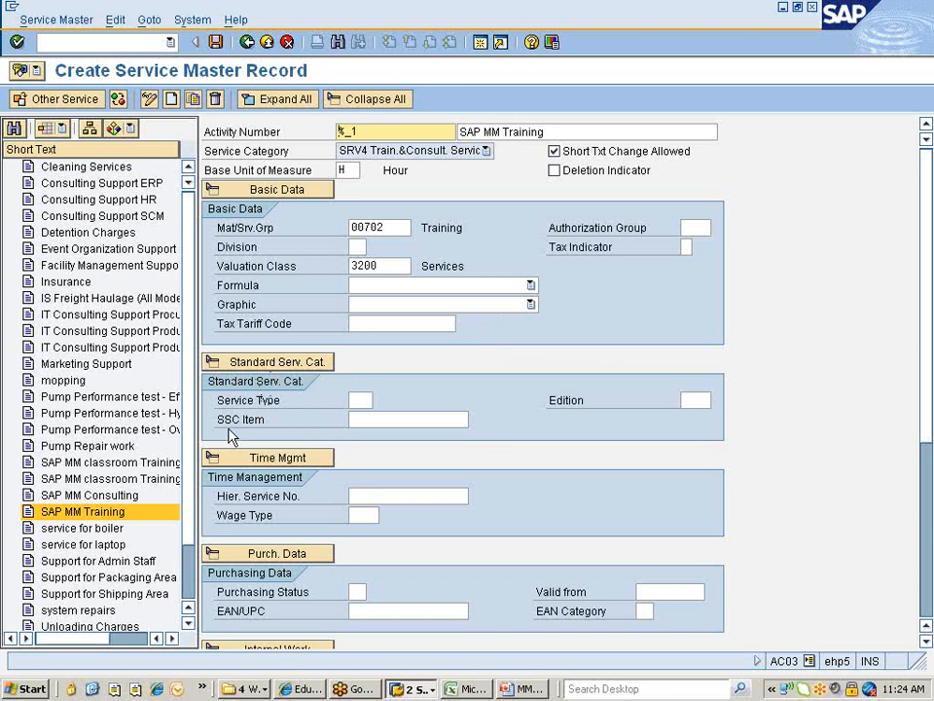
Review the new record's standard service catalog, time management, purchasing data, internal work and long text sections.
scroll(372, 470, "down", 1)
scroll(374, 475, "down", 2)
scroll(377, 548, "down", 3)
scroll(516, 501, "down", 1)
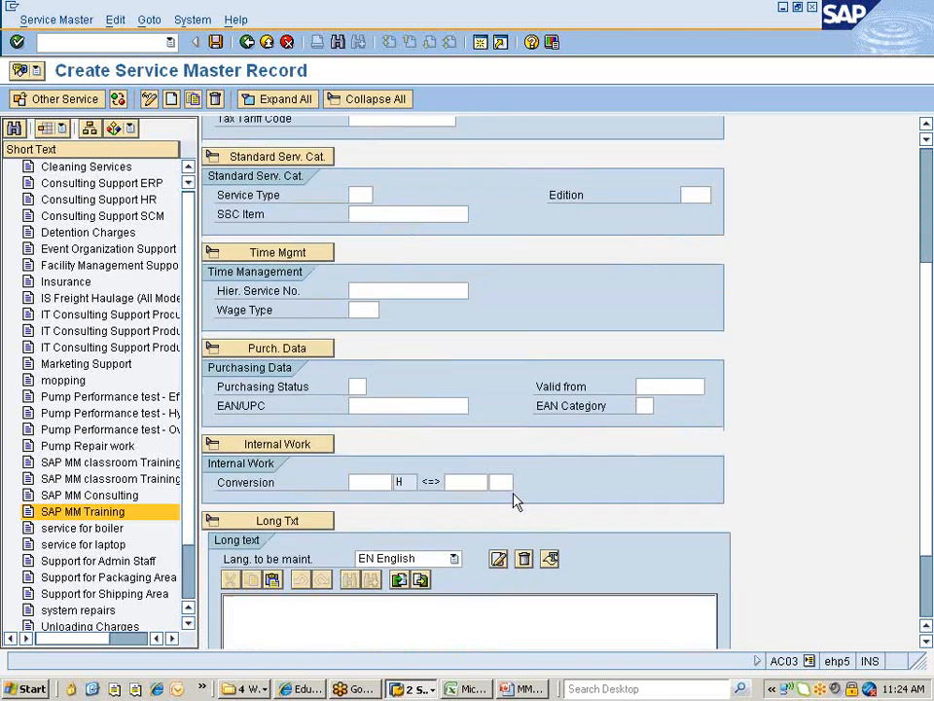
scroll(516, 501, "down", 2)
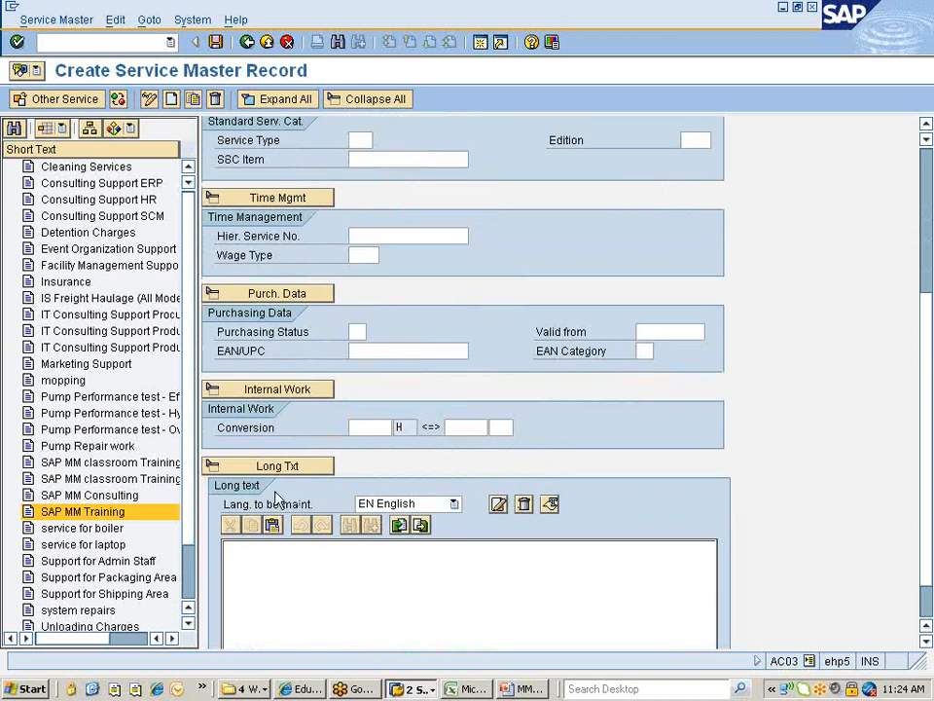
scroll(321, 507, "down", 2)
scroll(468, 408, "up", 2)
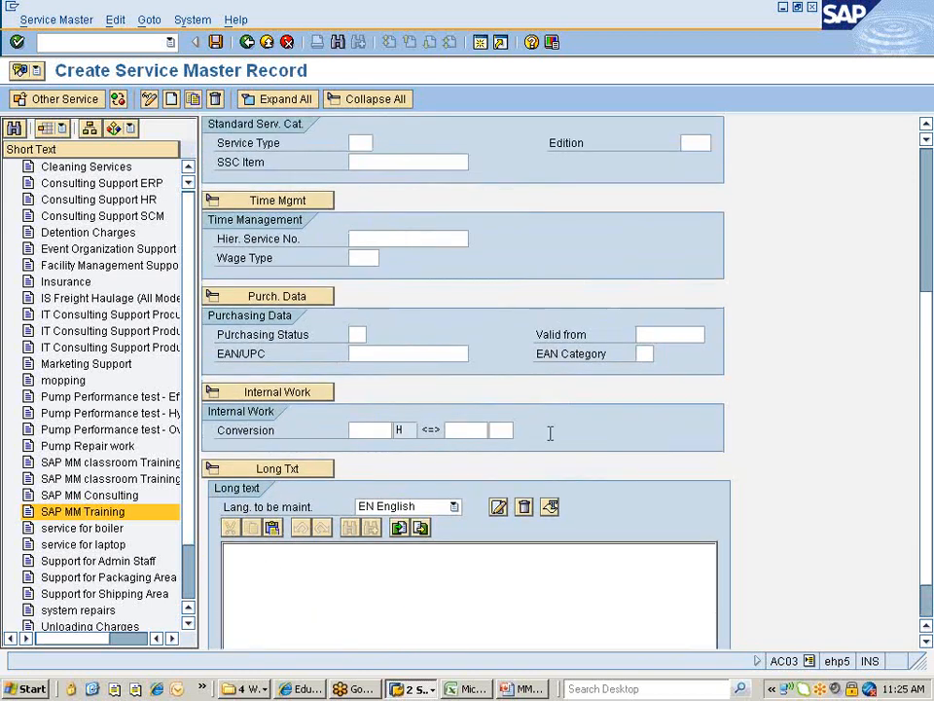
Check the sections of the new SAP MM Training service master record and save it.
left_click(456, 430)
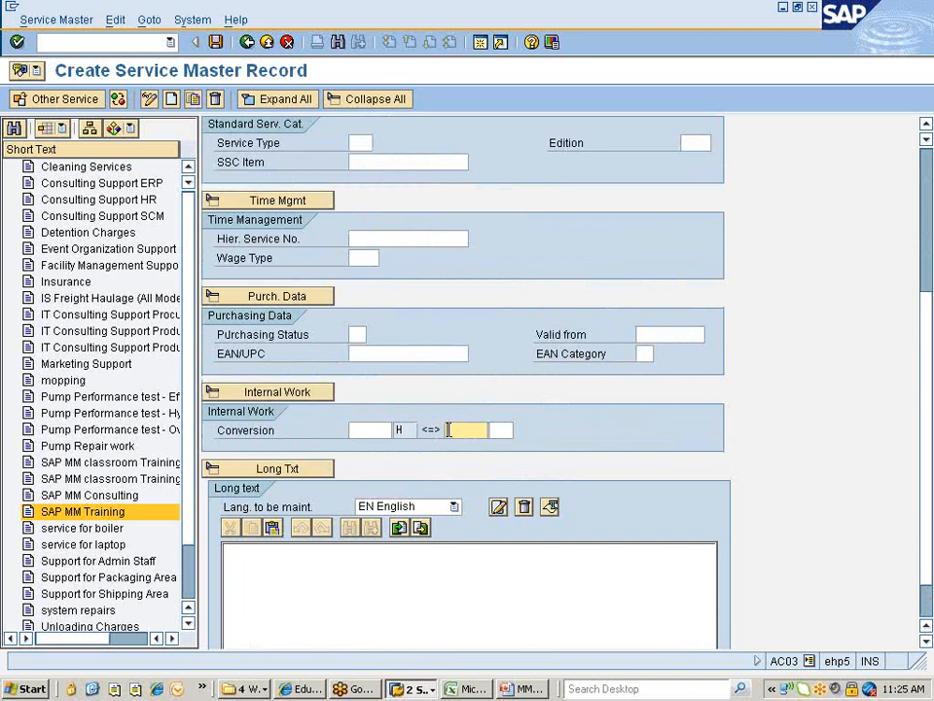
scroll(494, 369, "up", 1)
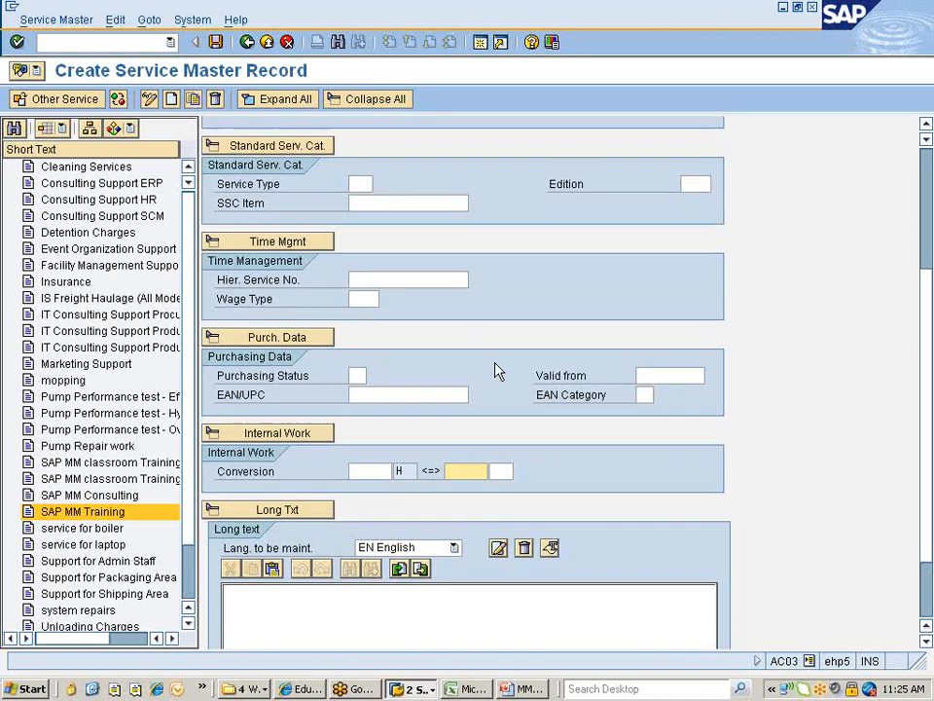
scroll(495, 369, "up", 2)
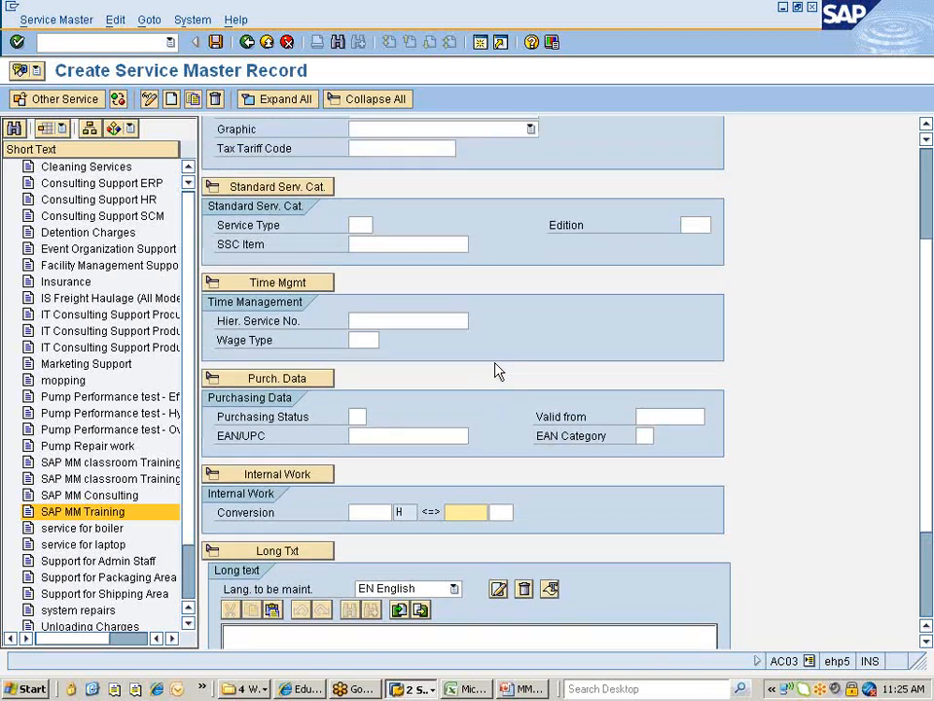
scroll(495, 369, "down", 2)
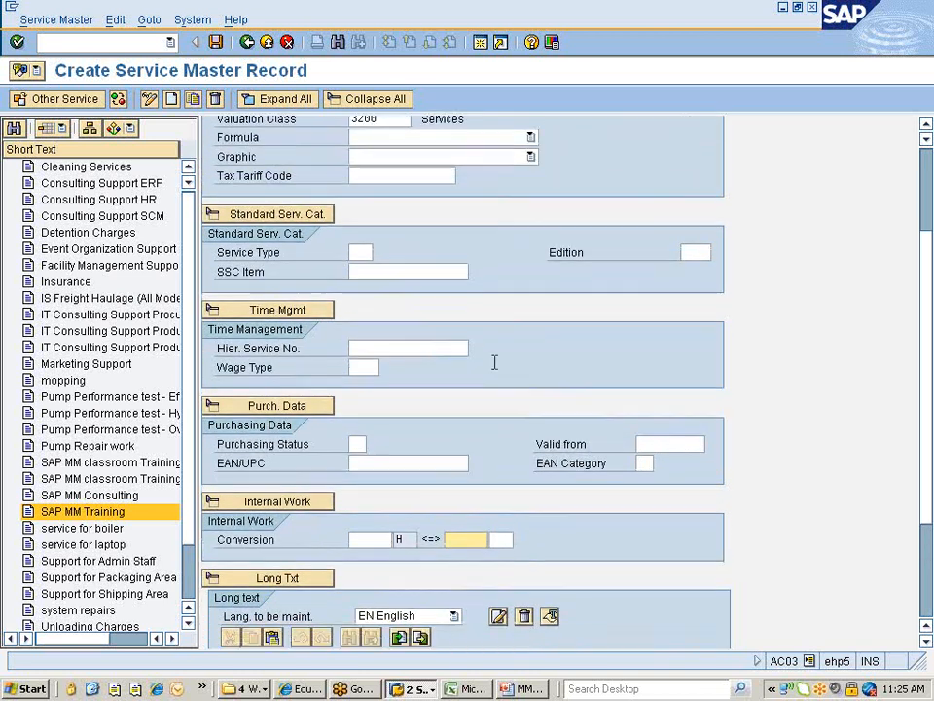
scroll(484, 439, "down", 1)
scroll(484, 439, "down", 1)
scroll(484, 439, "up", 4)
scroll(483, 439, "up", 3)
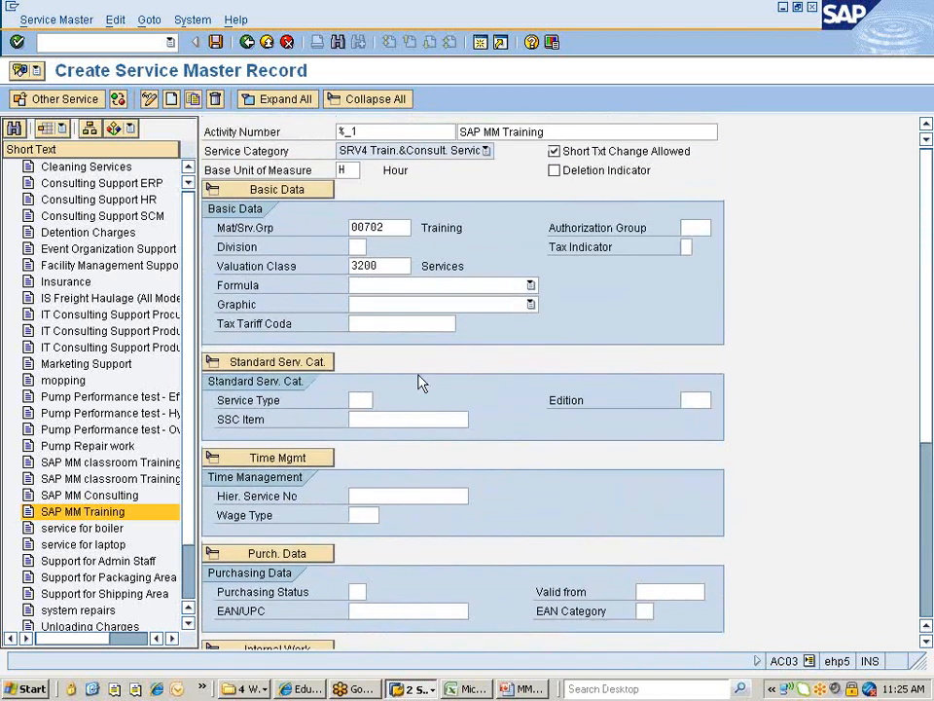
left_click(557, 132)
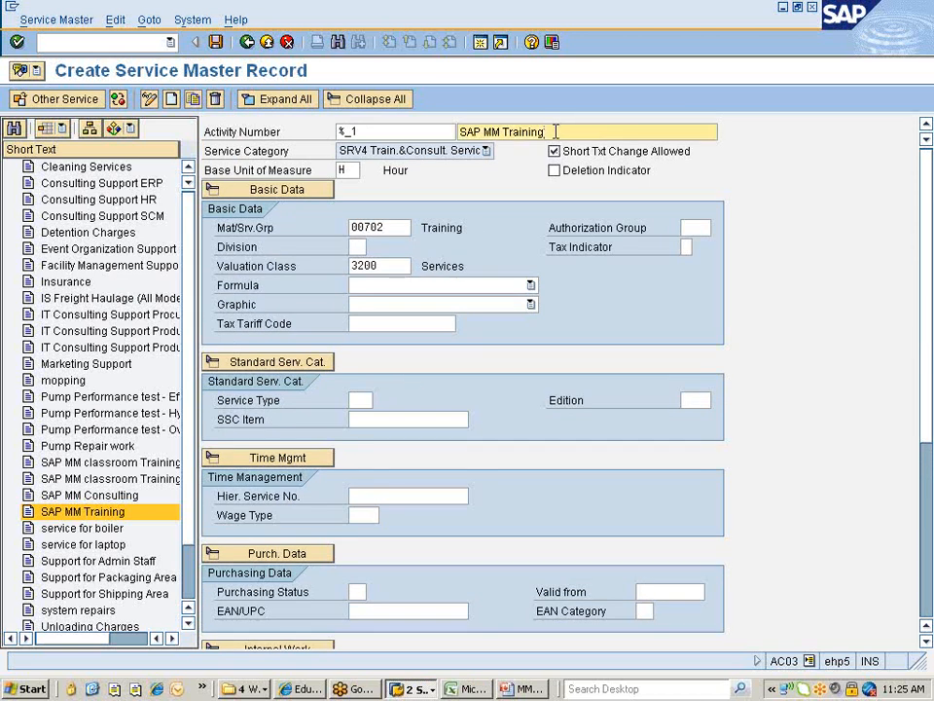
left_click(217, 44)
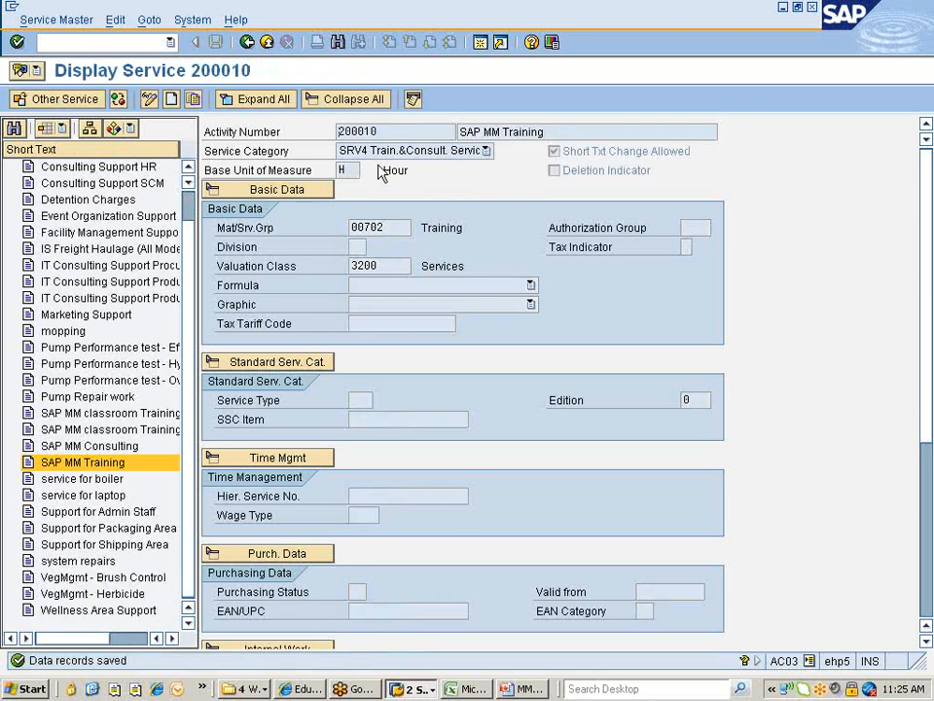
left_click_drag(387, 132, 336, 133)
left_click(290, 207)
left_click(24, 688)
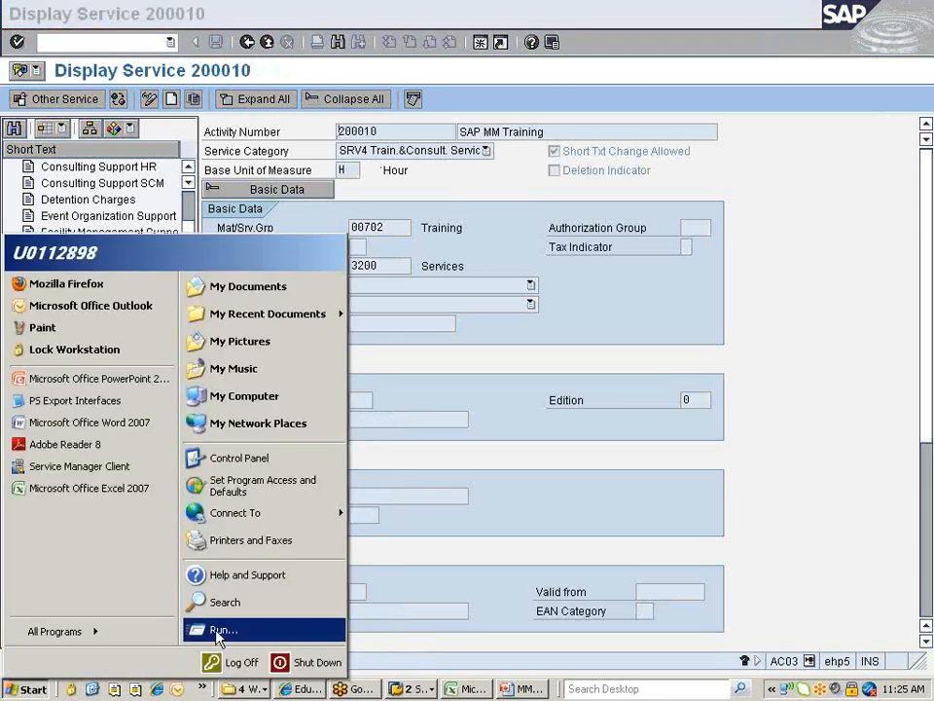
left_click(199, 630)
left_click(124, 643)
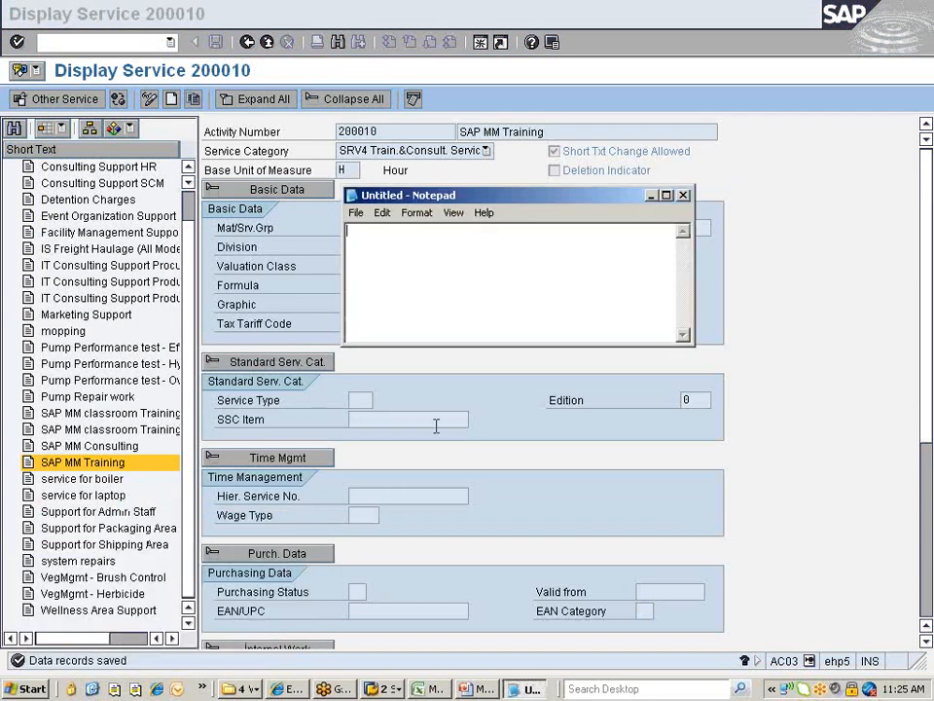
right_click(484, 304)
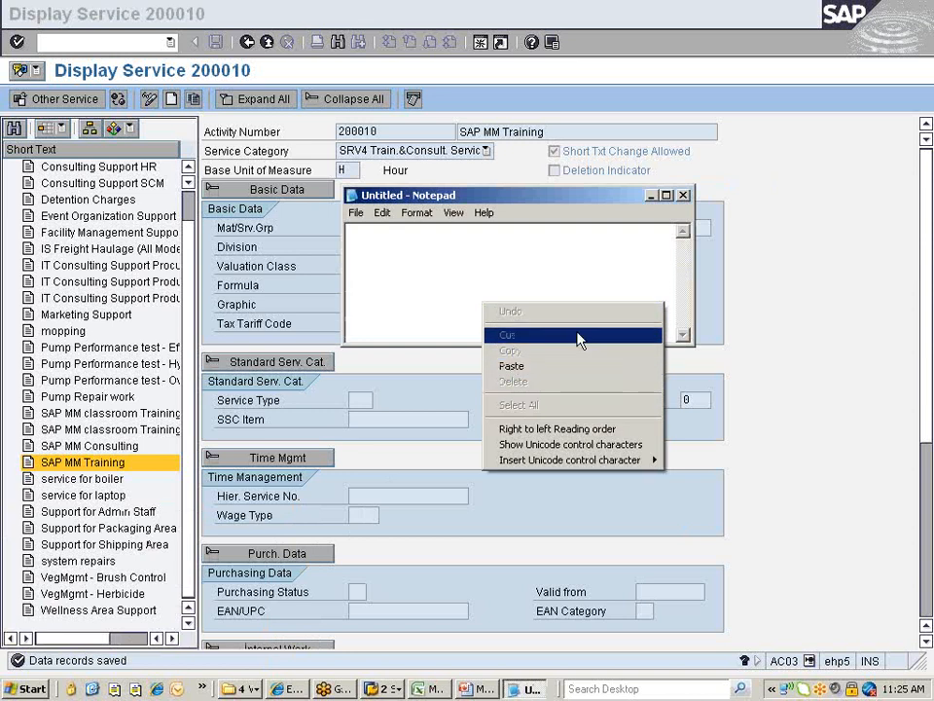
left_click(615, 272)
left_click(684, 196)
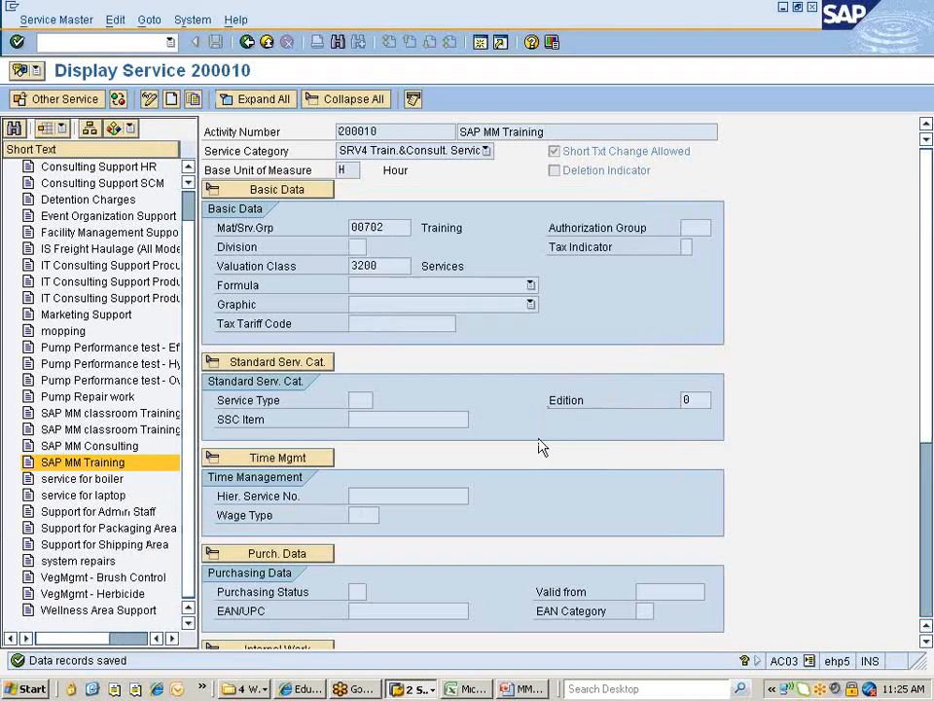
Switch to the SAP MM 10AM Class workbook in Excel and enter "Servc# 200010" in cell A497.
left_click(469, 690)
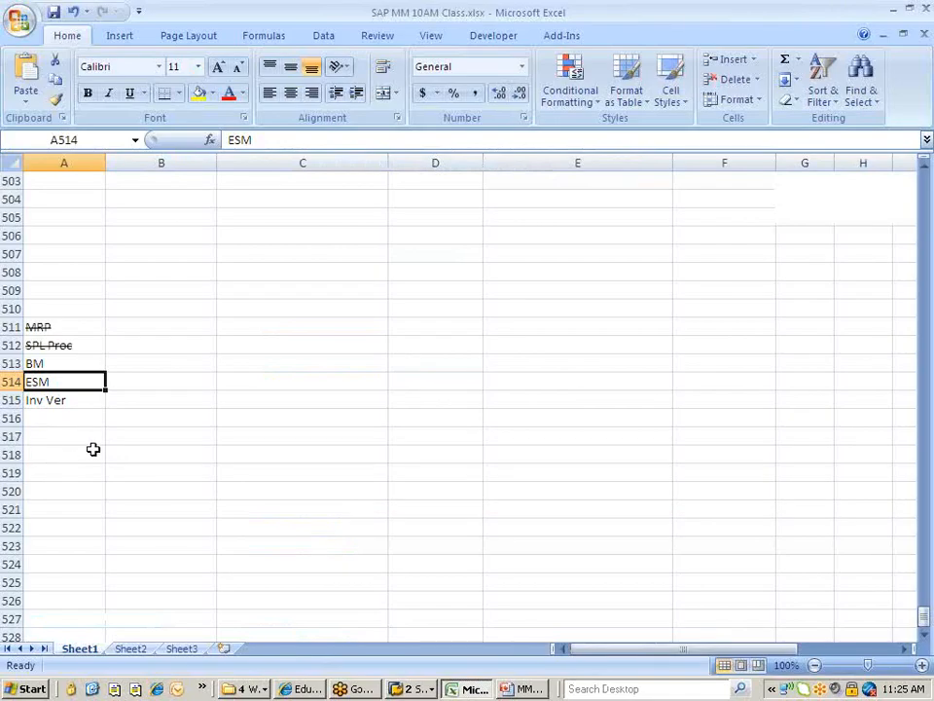
scroll(125, 483, "up", 5)
scroll(69, 471, "up", 1)
left_click(67, 454)
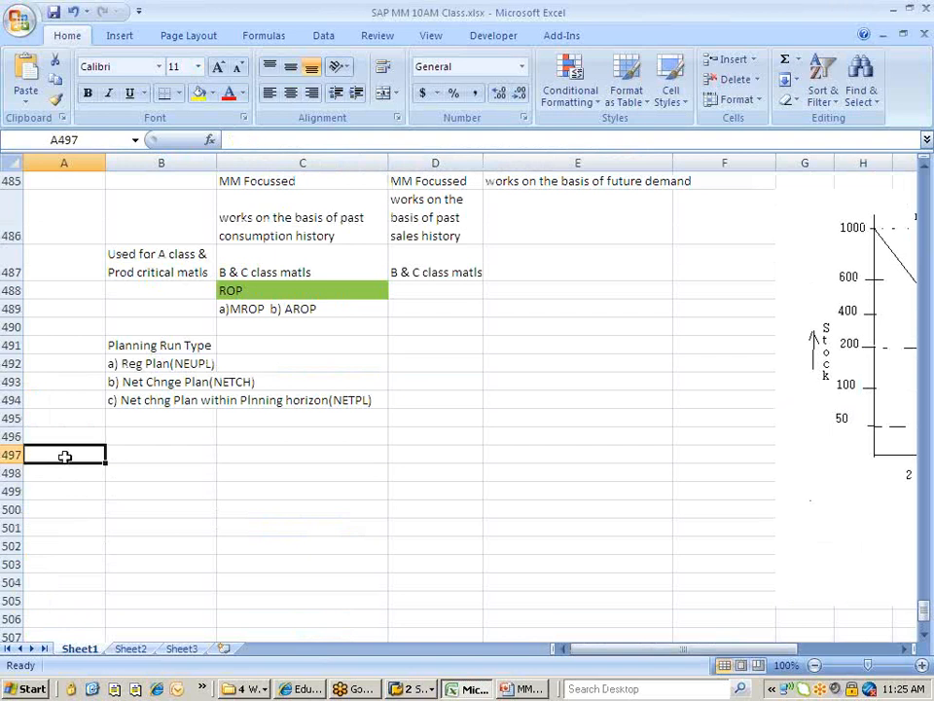
type("Servc")
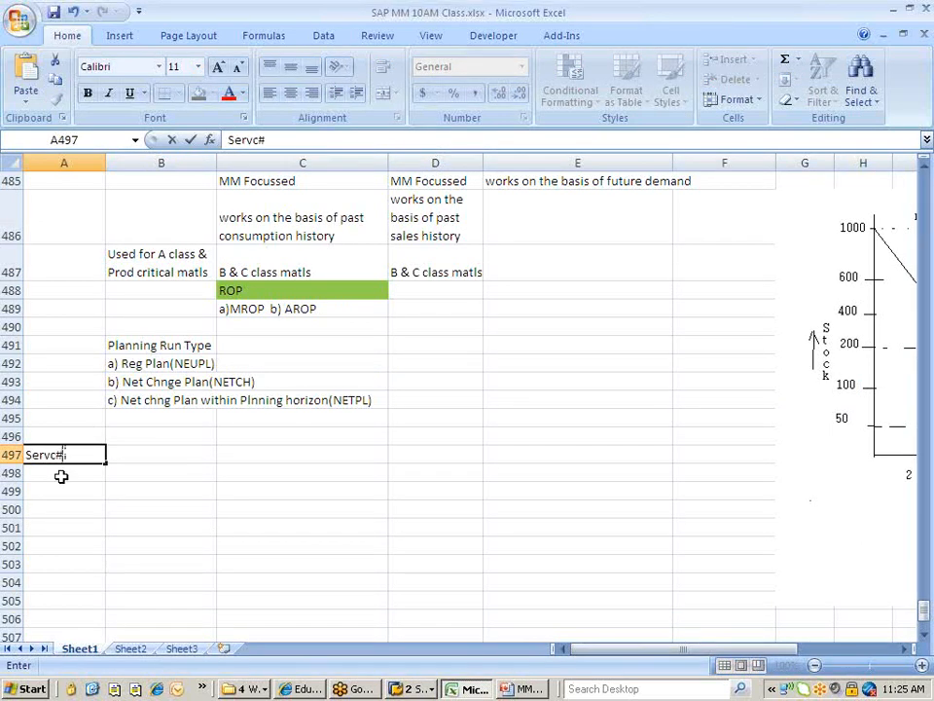
type("# 200010")
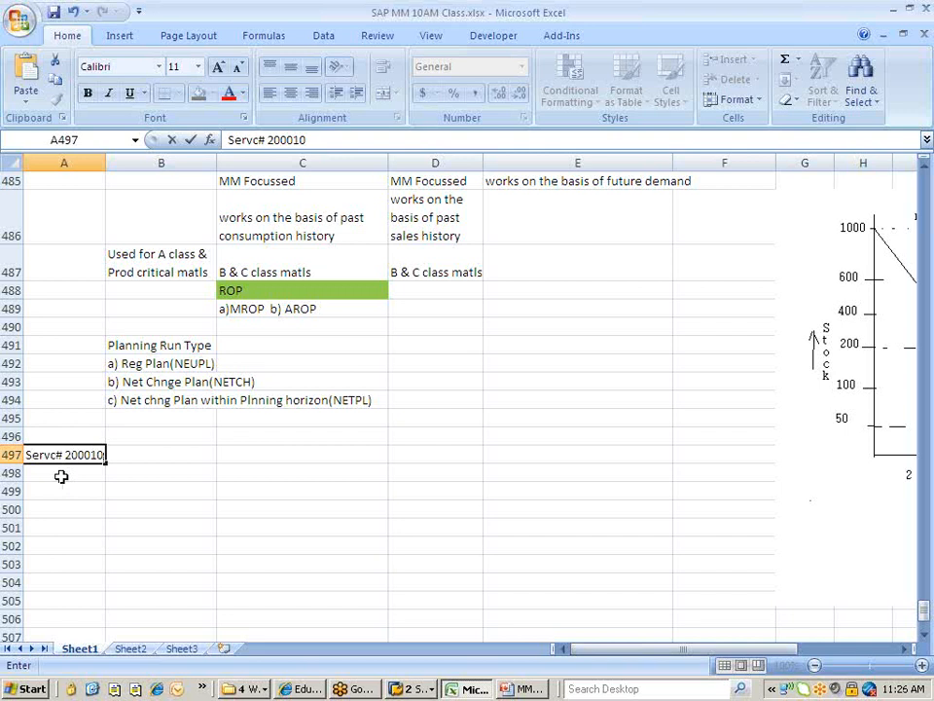
key("Return")
Return to SAP, copy the SAP MM Training service as a new record with the short text SAP SRM Training, and save it.
key("alt+Tab")
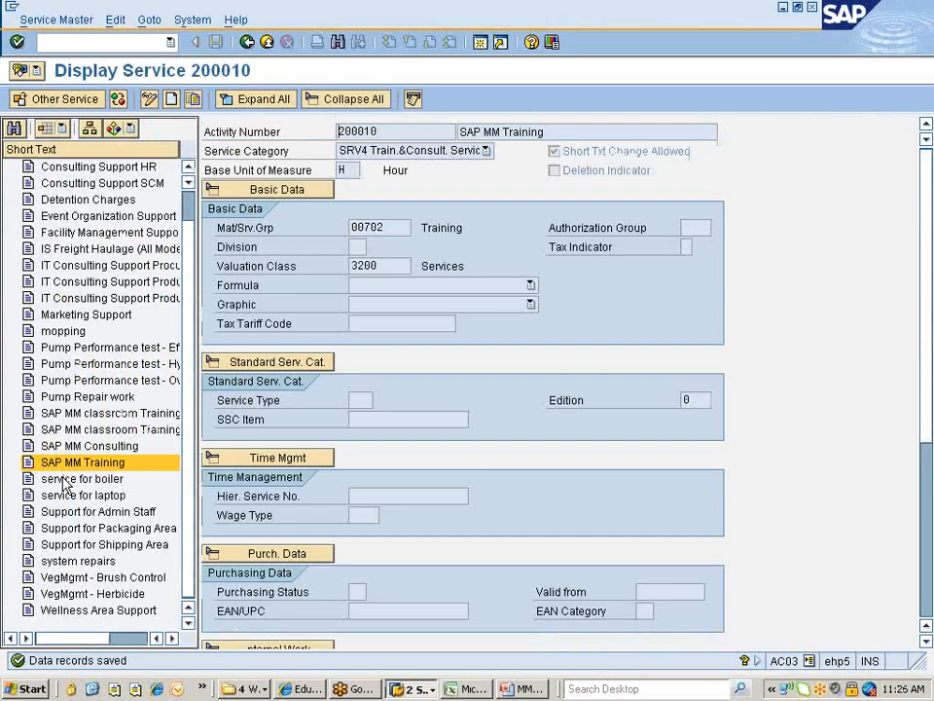
left_click(193, 99)
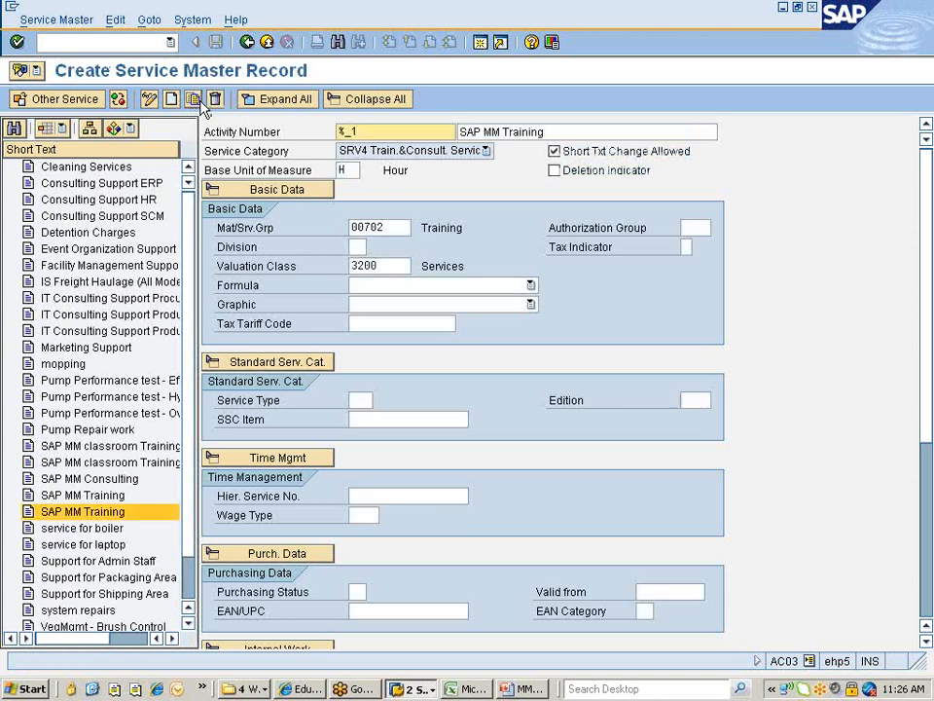
left_click(493, 131)
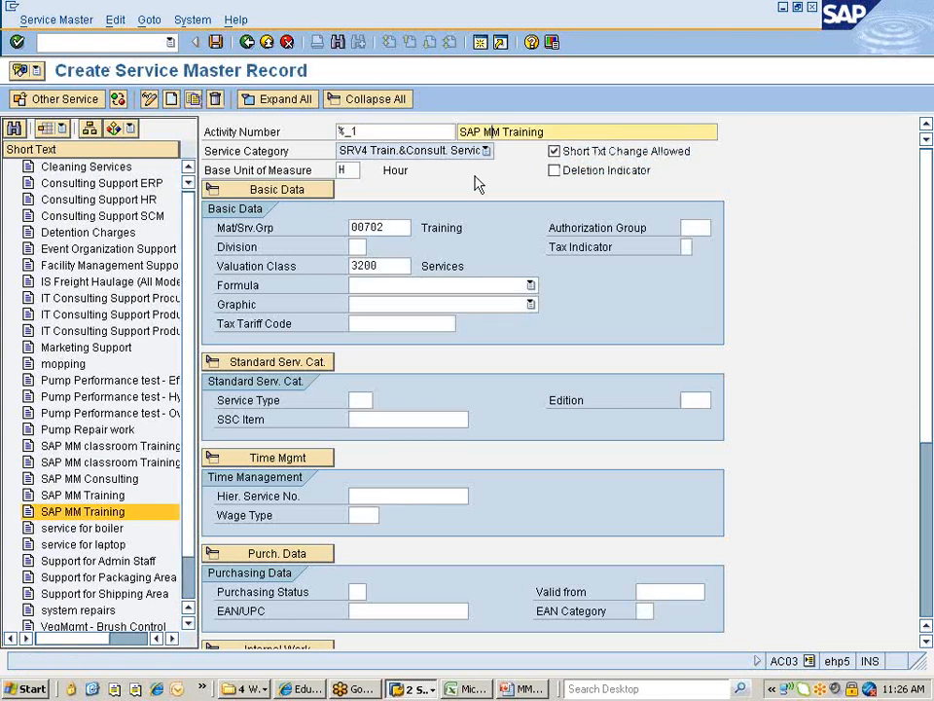
type("SR")
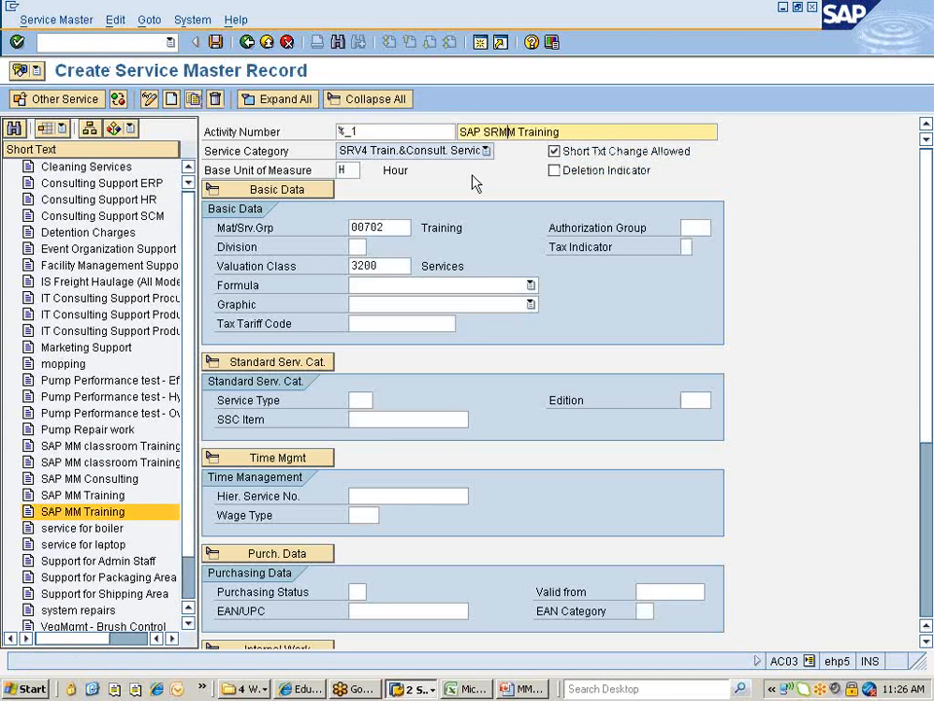
key("BackSpace")
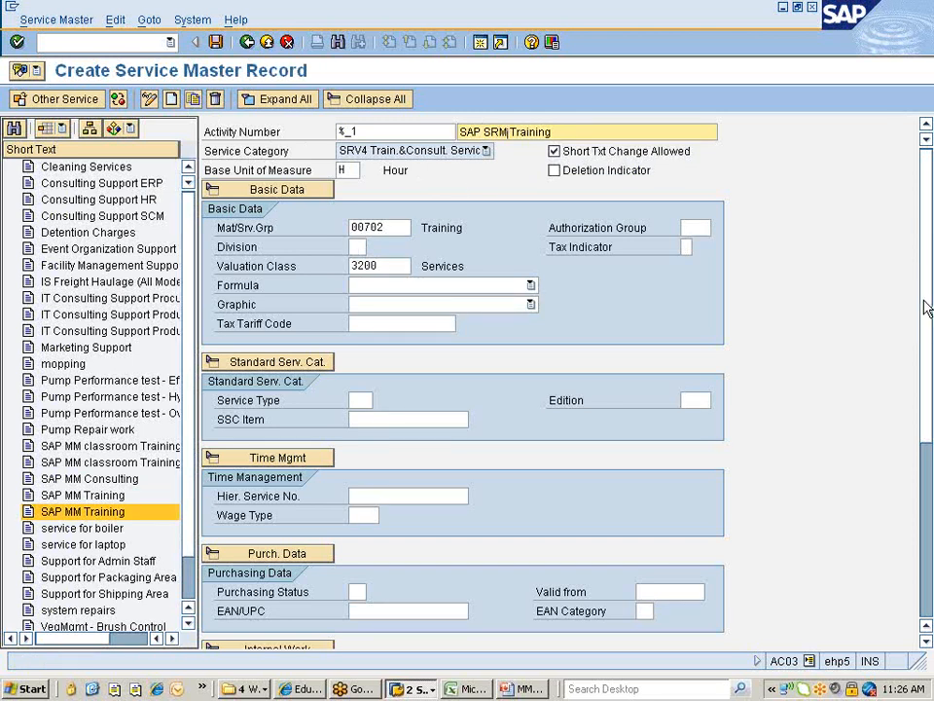
mouse_move(925, 304)
left_mouse_down()
mouse_move(915, 422)
mouse_move(930, 286)
left_mouse_up()
left_click(554, 151)
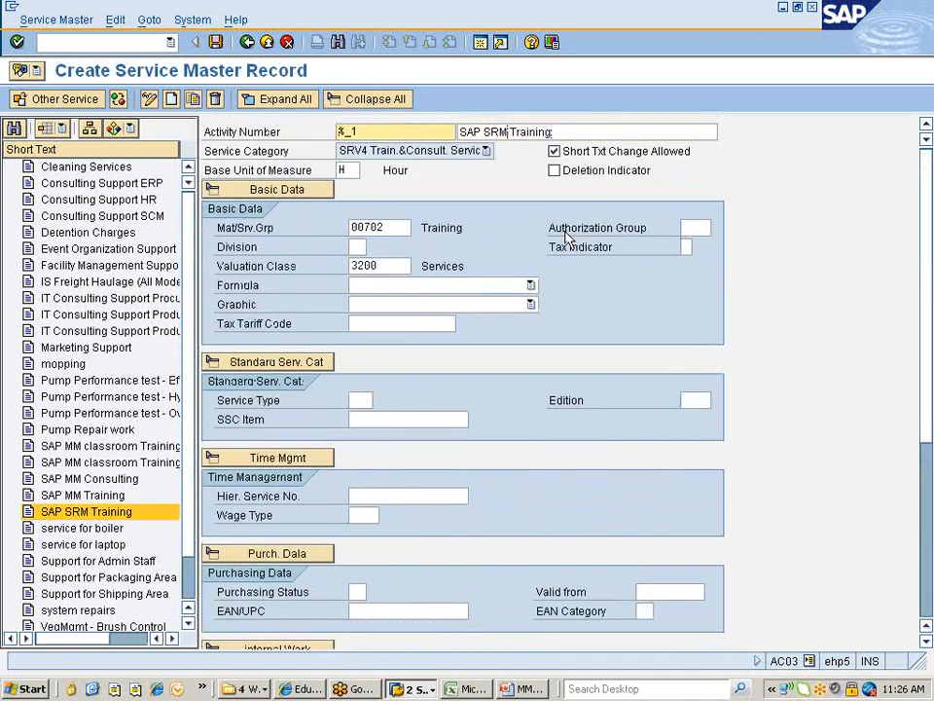
left_click(217, 43)
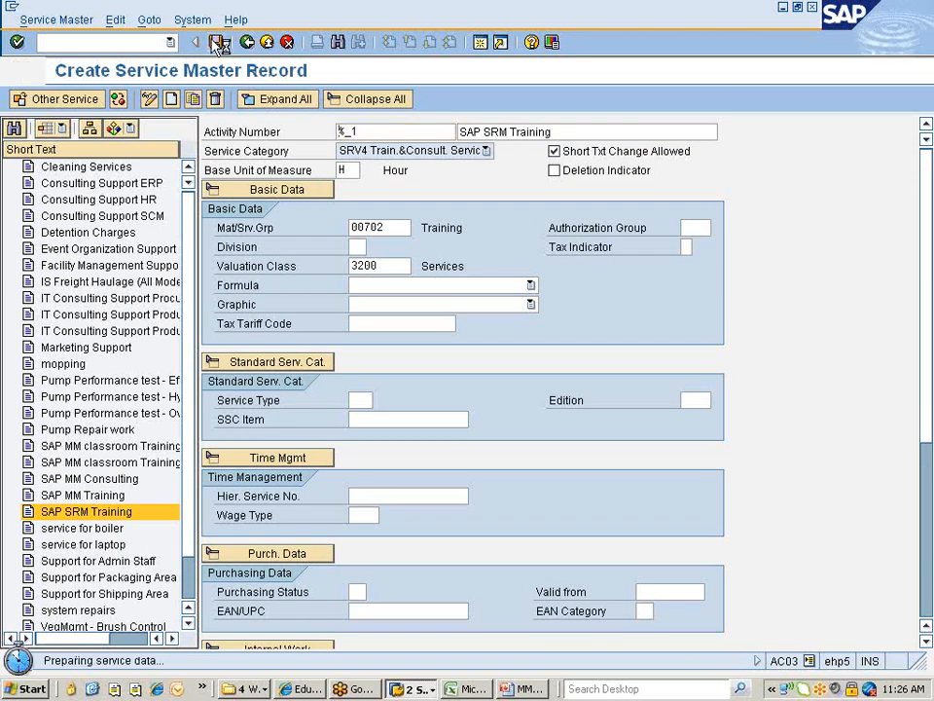
Copy the SAP SRM Training activity number 200011 into cell A498 of the Excel class workbook.
left_click_drag(400, 131, 338, 132)
key("ctrl+c")
key("alt+Tab")
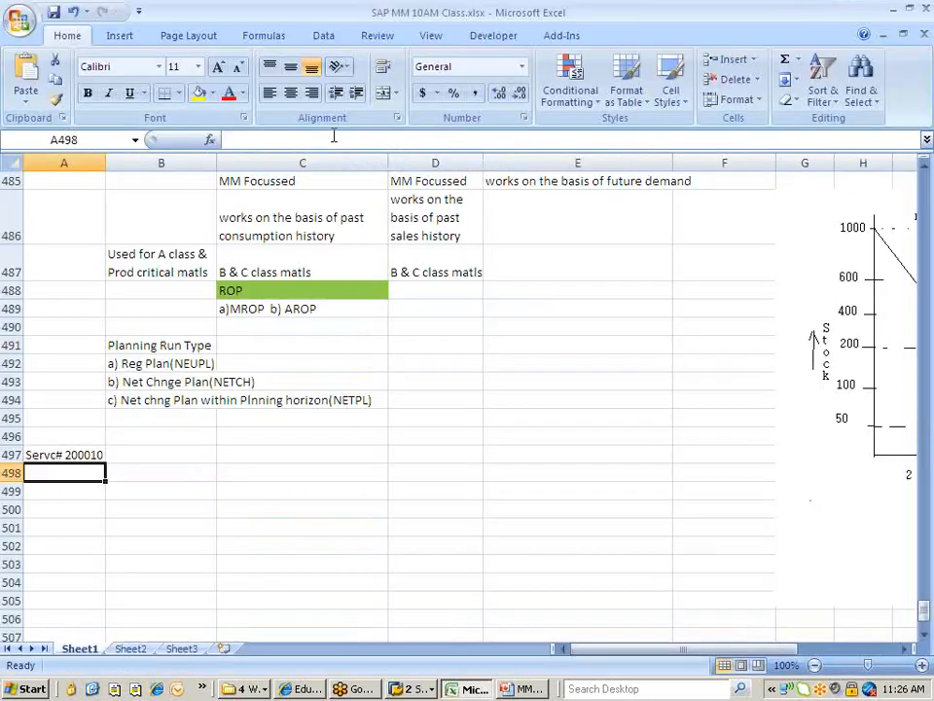
key("ctrl+v")
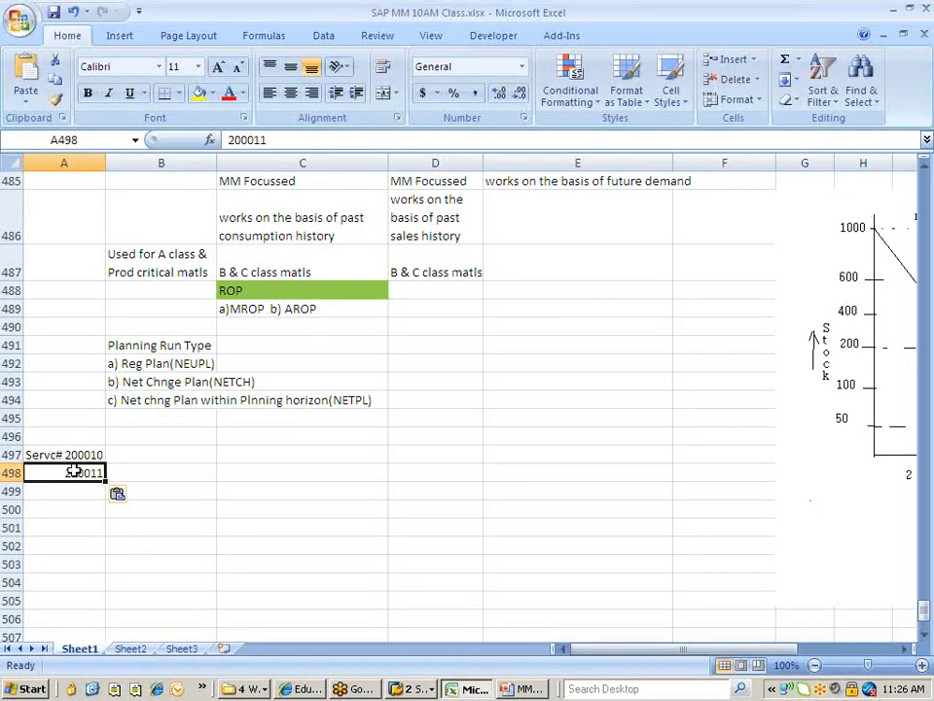
key("Return")
Switch to the PowerPoint presentation MM320_02 and read the notes page comparing service master and vendor master data.
key("alt+Tab")
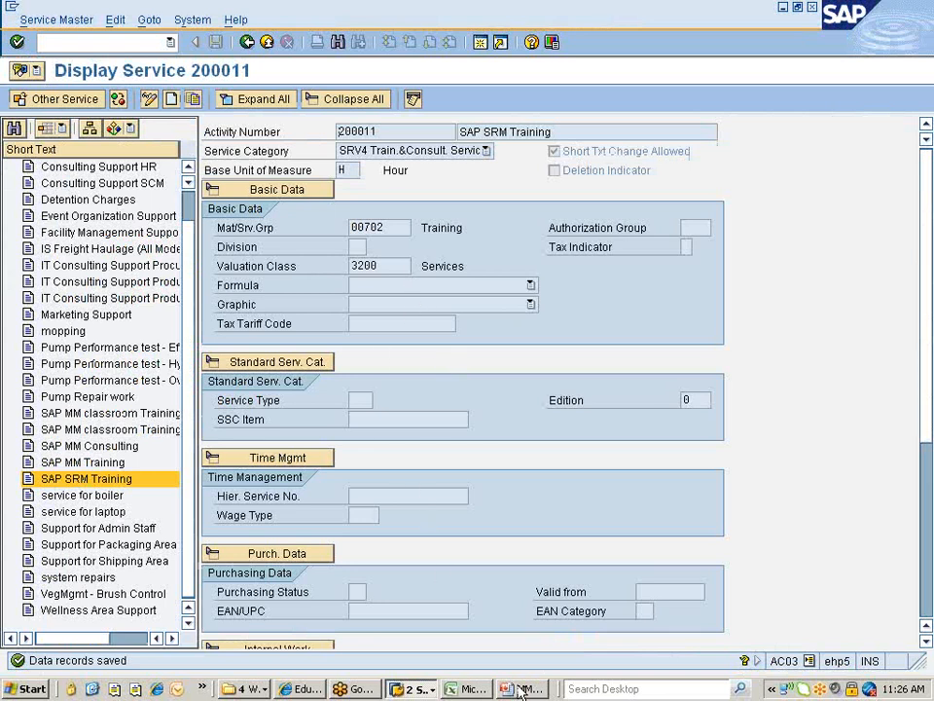
key("alt+Tab")
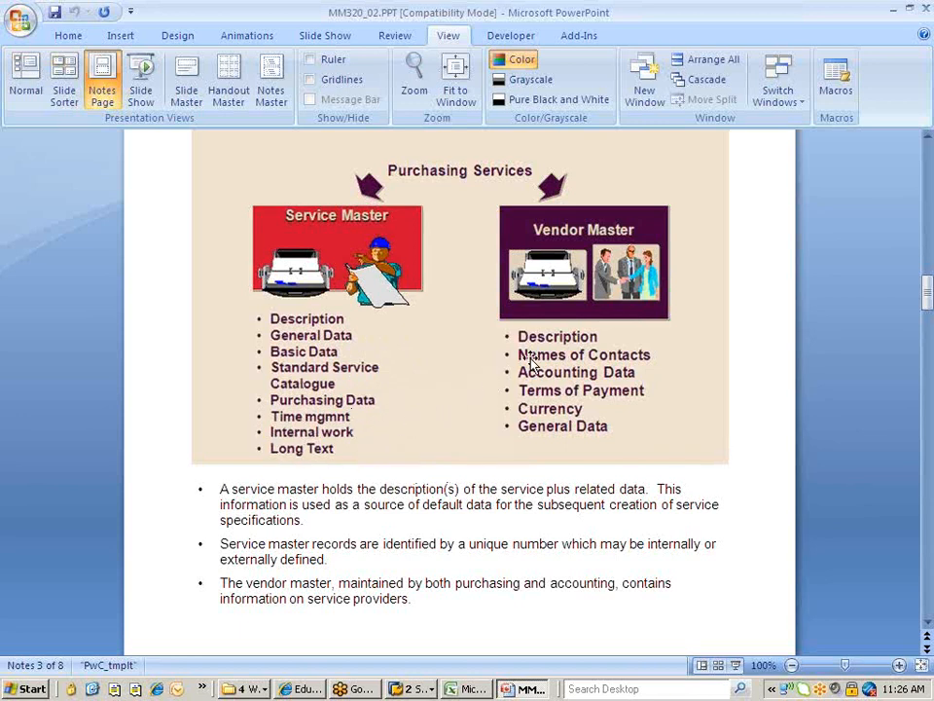
scroll(531, 365, "down", 1)
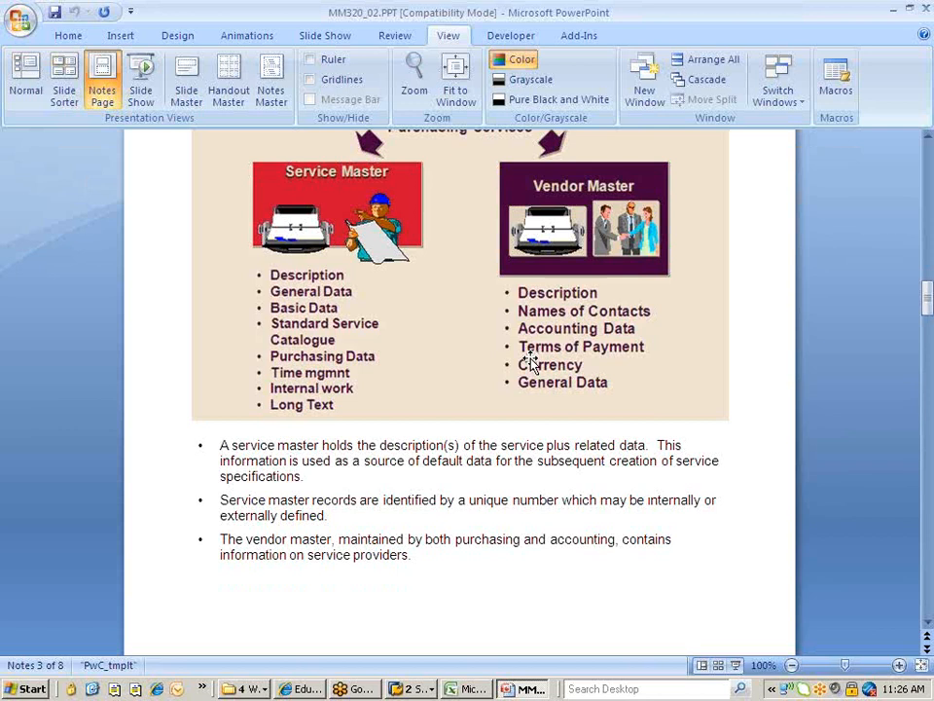
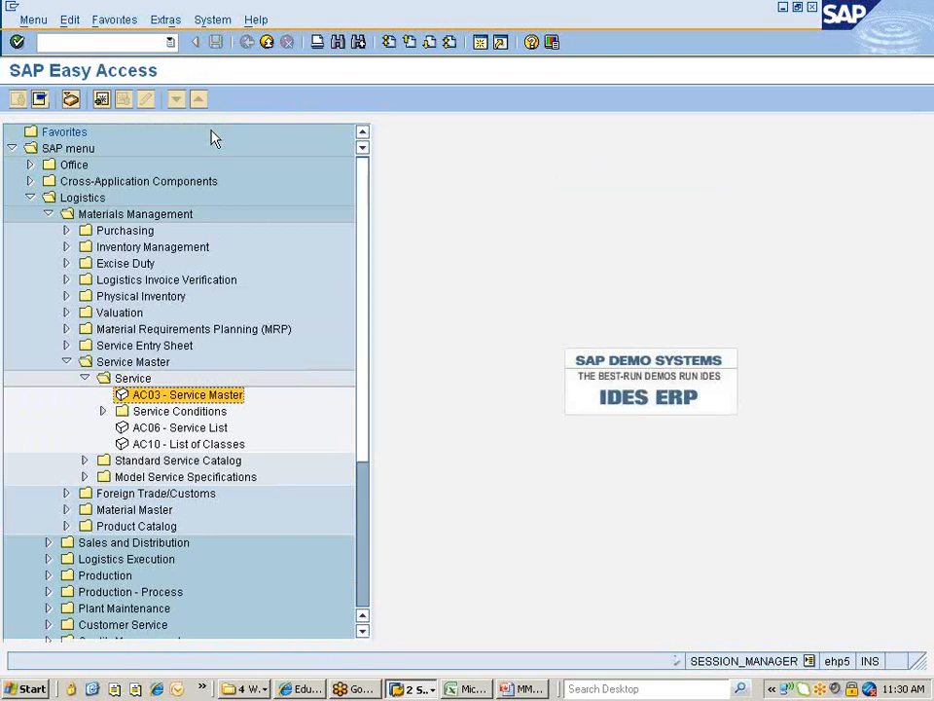
Expand Service Conditions and its For Vendor with Plant folder in the SAP Easy Access menu, and select ML33 - Add.
key("Down")
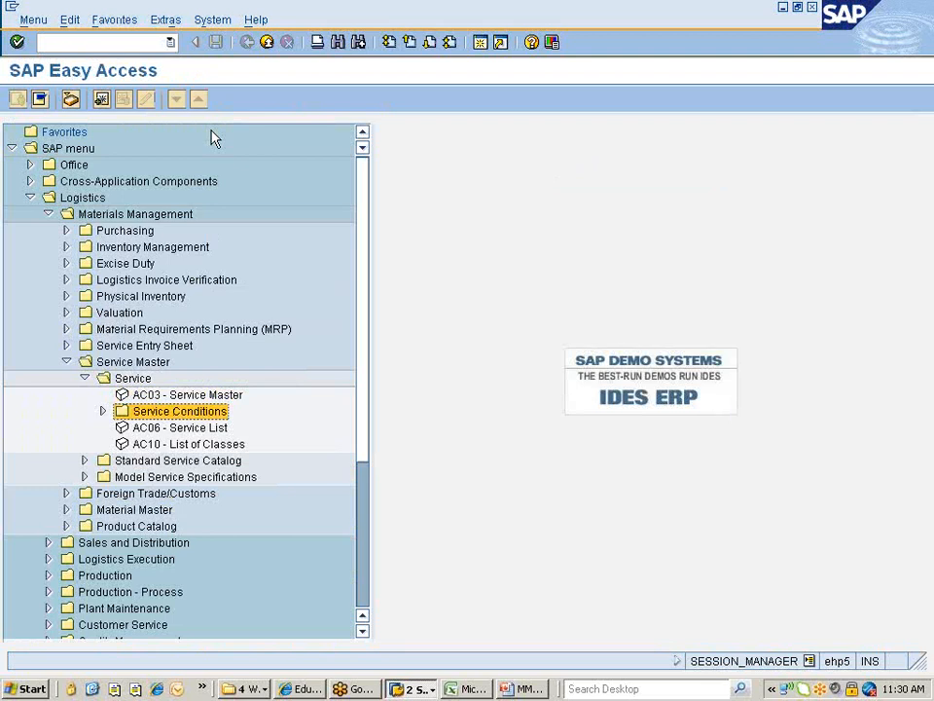
key("Right")
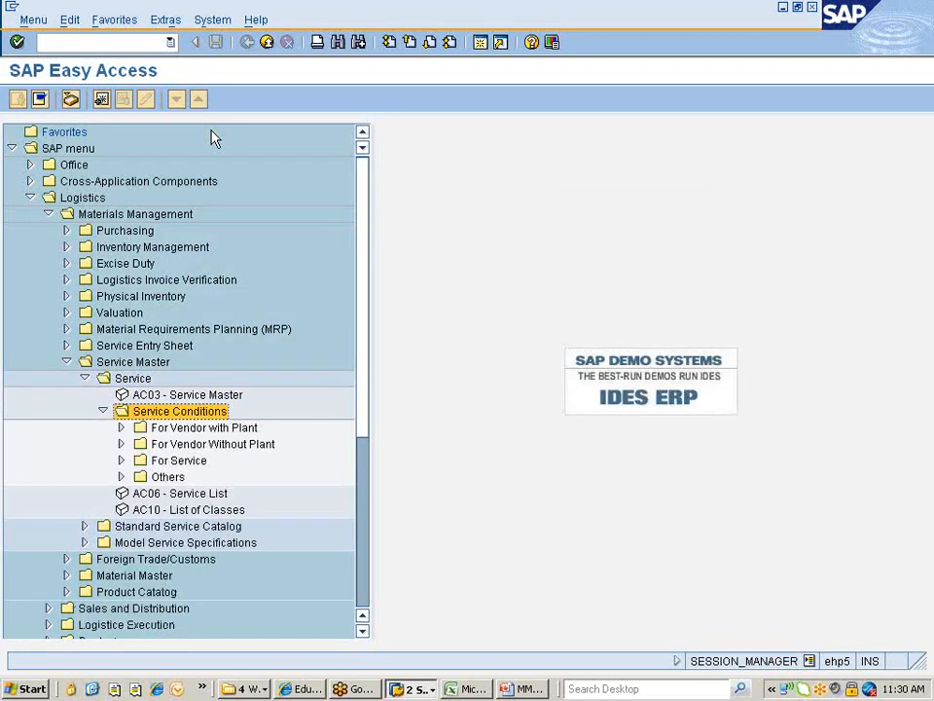
key("Down")
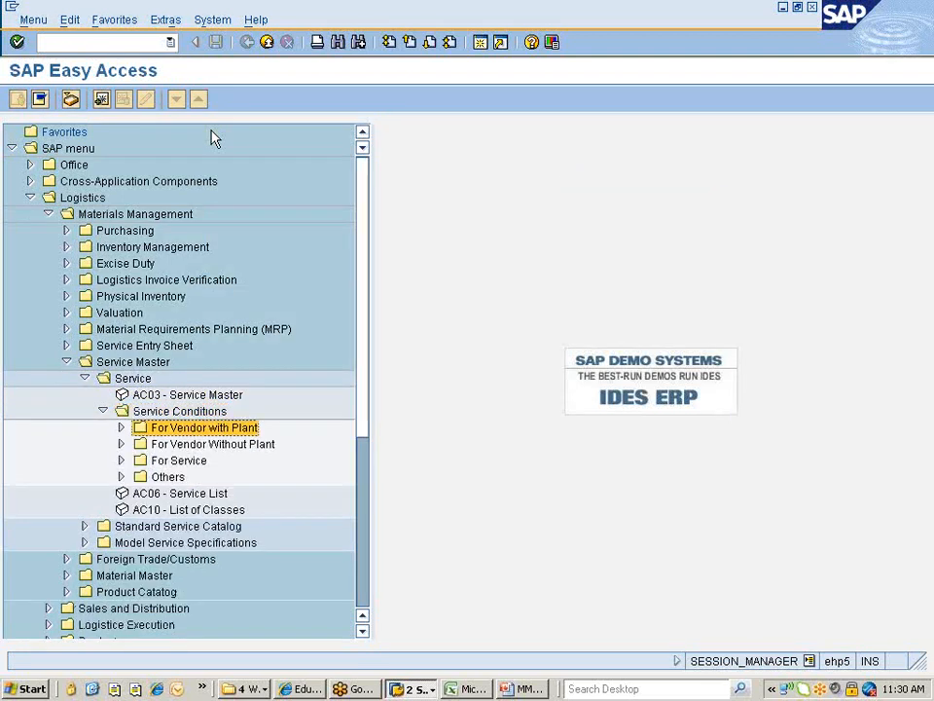
key("Right")
key("Down")
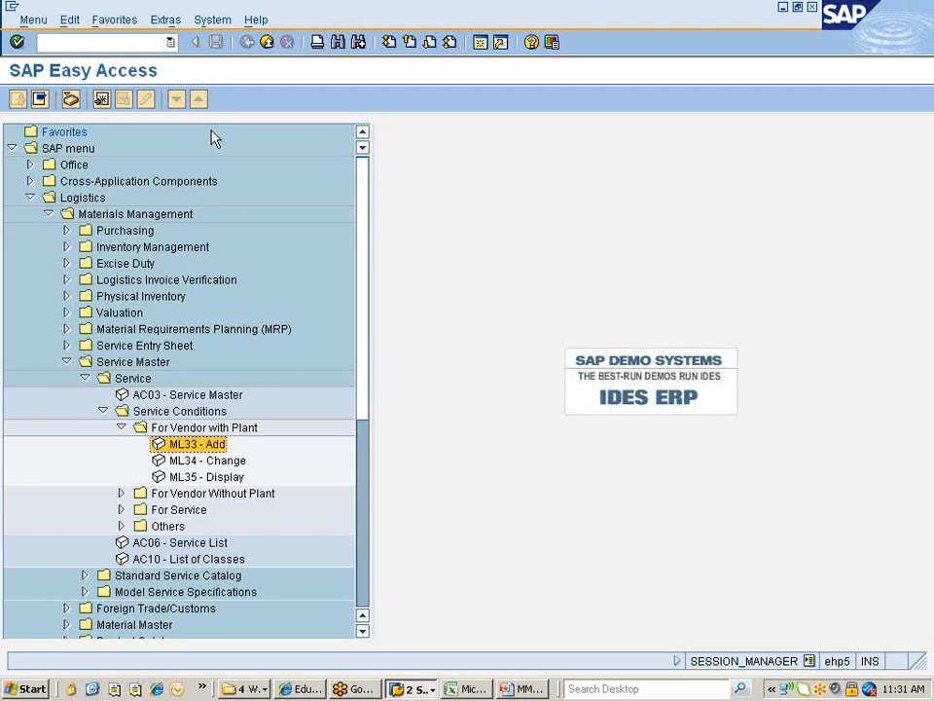
Expand the For Vendor Without Plant folder and compare its condition transactions with those under For Vendor with Plant.
key("Down")
key("Down")
key("Down")
key("Right")
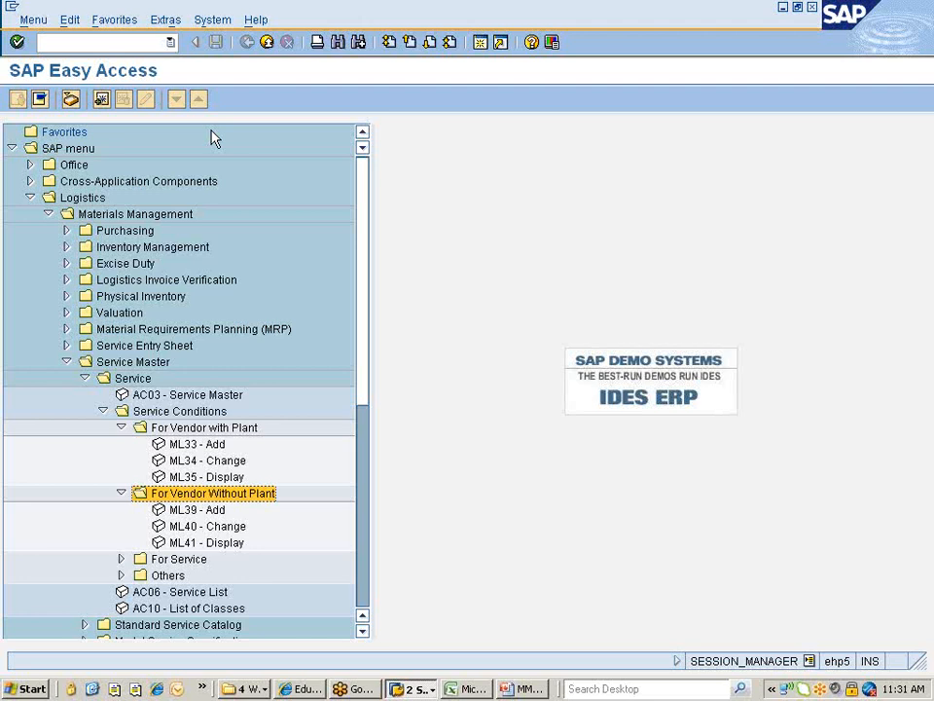
key("Up")
key("Up")
key("Up")
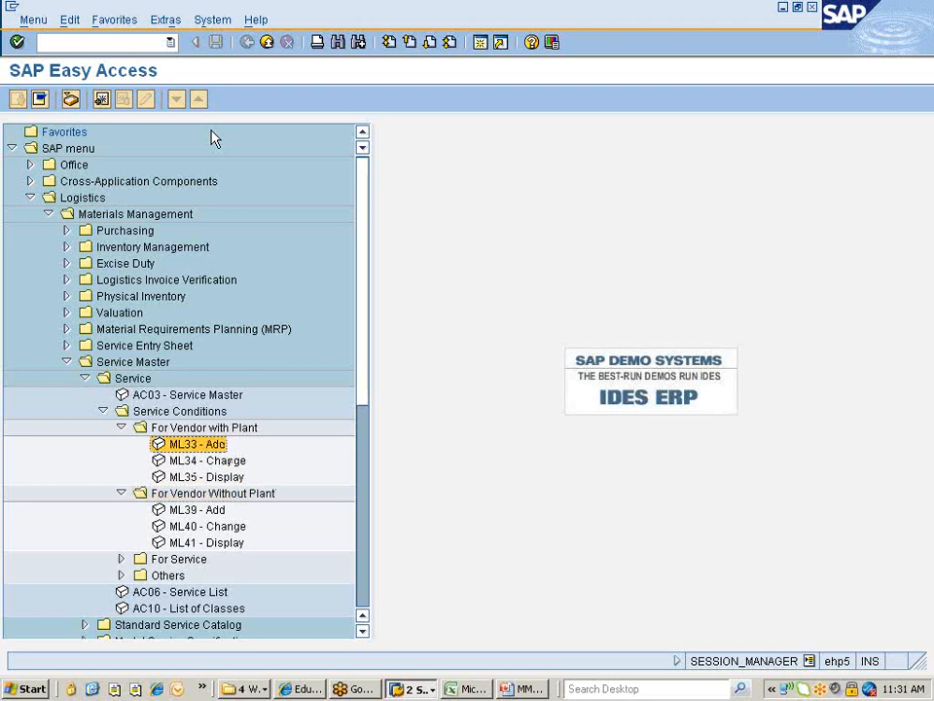
key("Down")
key("Down")
key("Down")
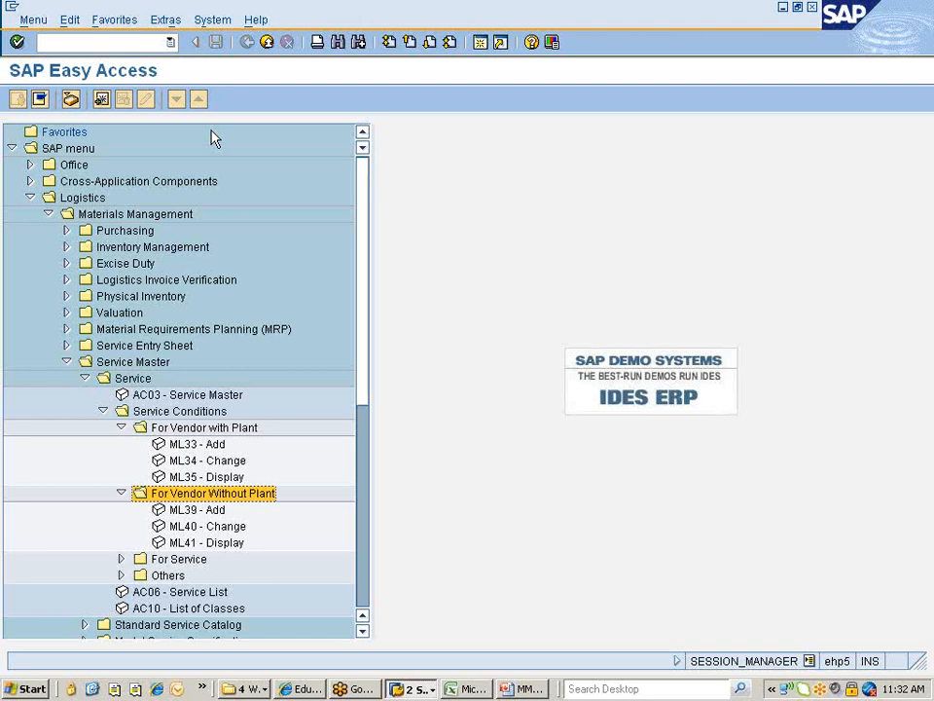
Expand the For Service folder under Service Conditions and select ML45 - Add.
key("Down")
key("Down")
key("Down")
key("Down")
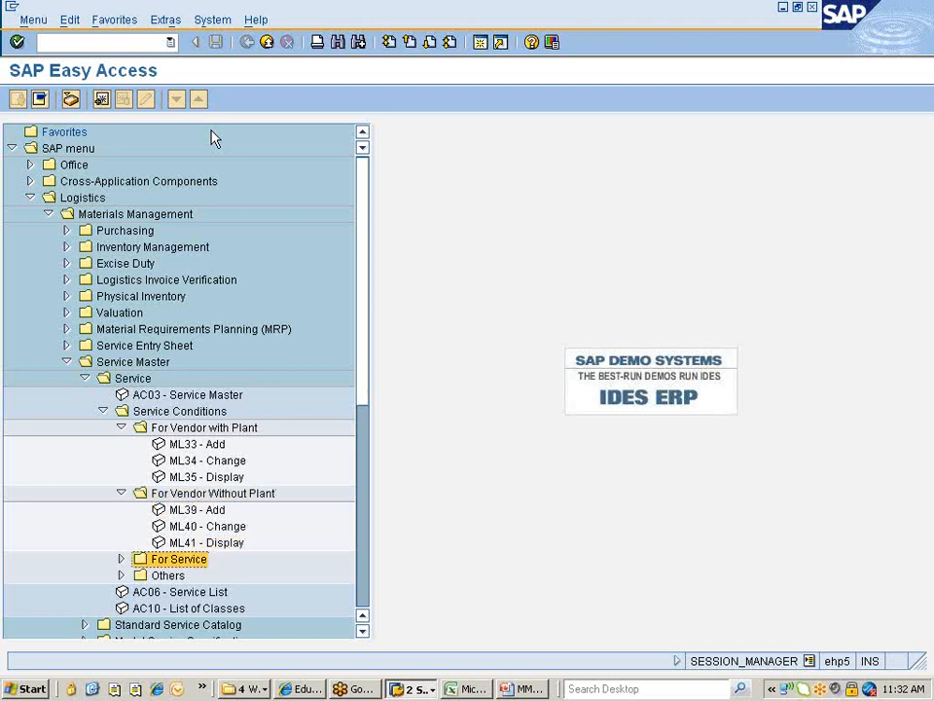
key("Right")
key("Down")
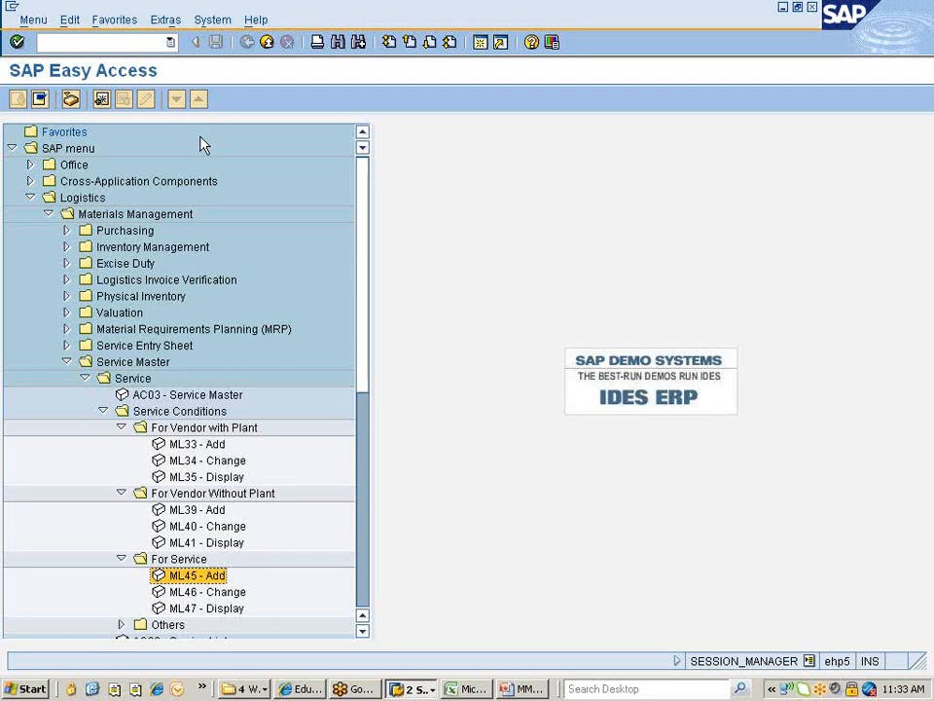
Expand the Others folder and compare its Add transaction with those in the other three Service Conditions folders.
scroll(191, 547, "down", 1)
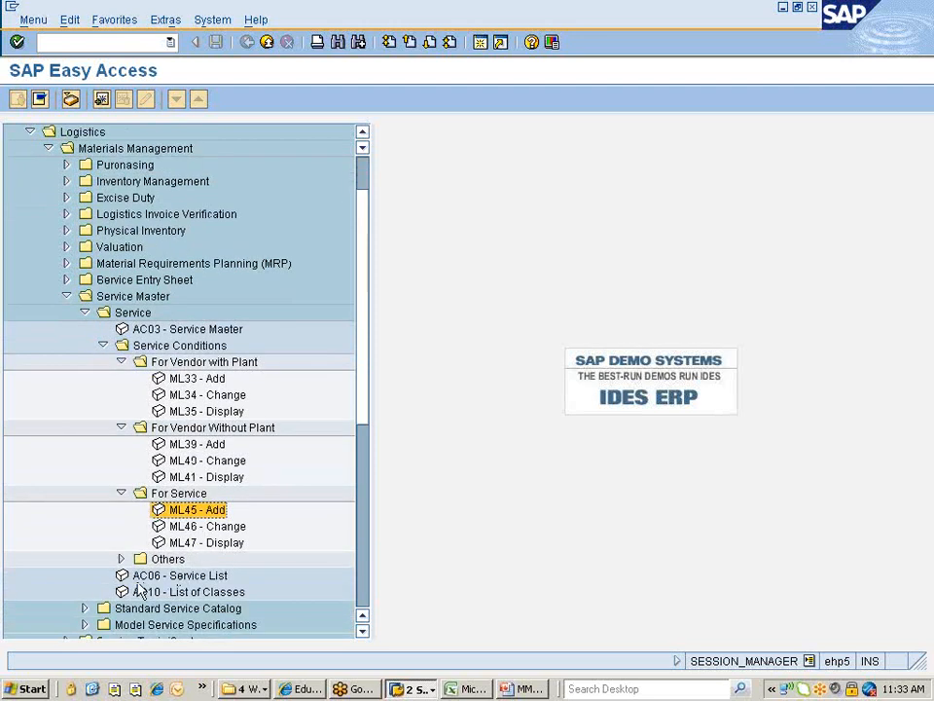
left_click(121, 558)
scroll(249, 548, "down", 2)
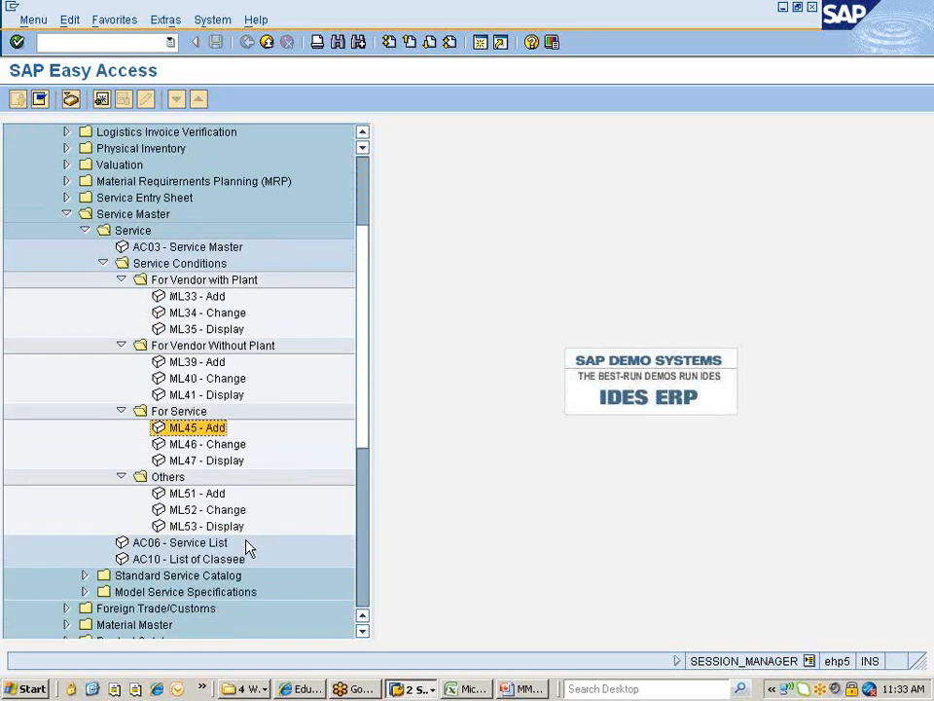
left_click(190, 498)
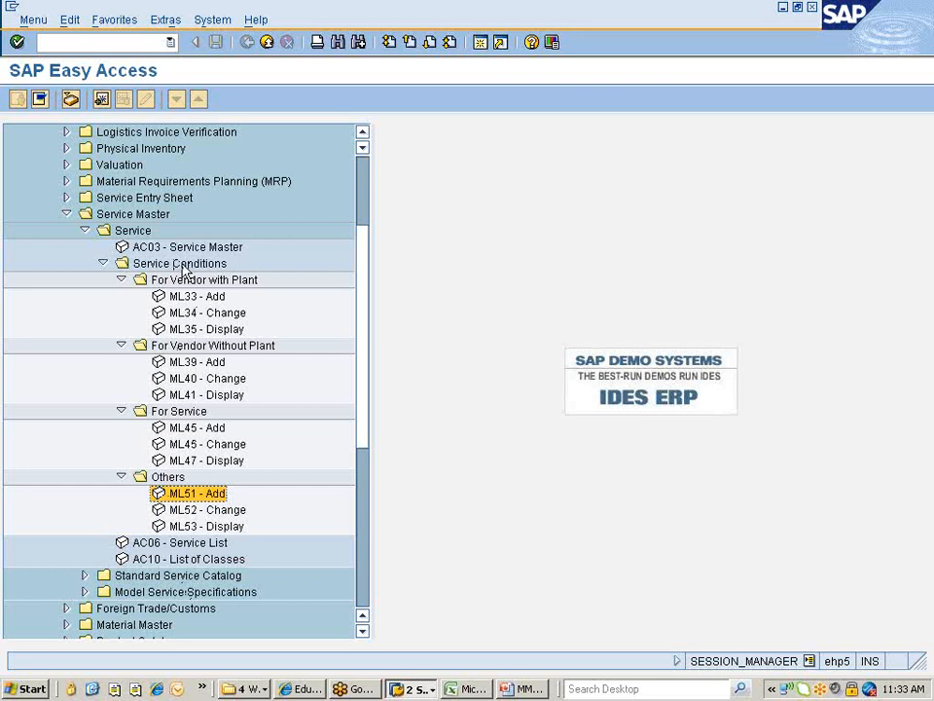
left_click(190, 298)
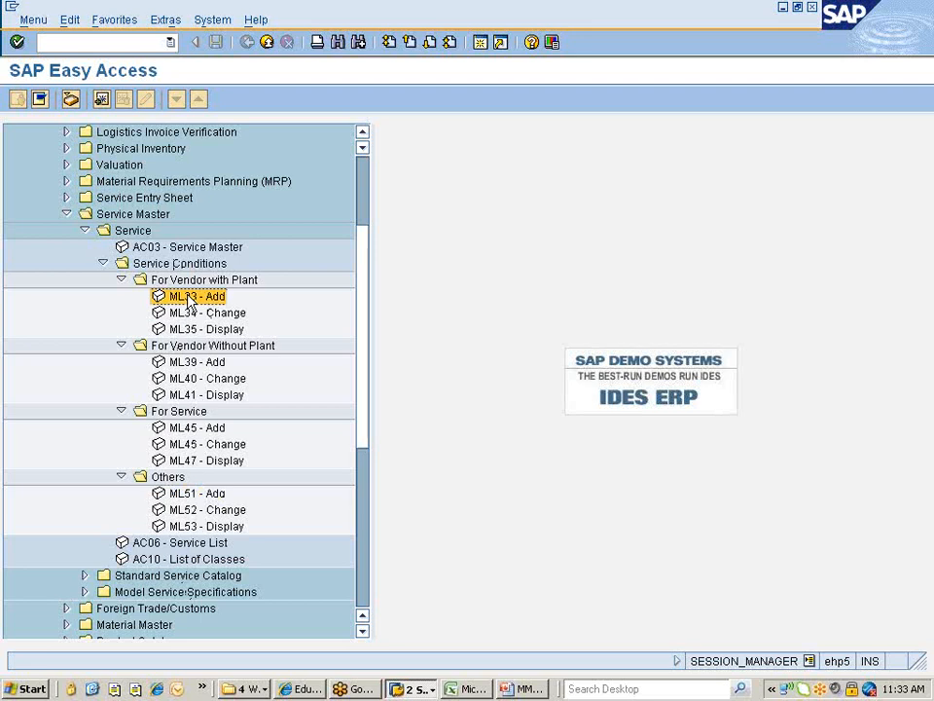
left_click(178, 366)
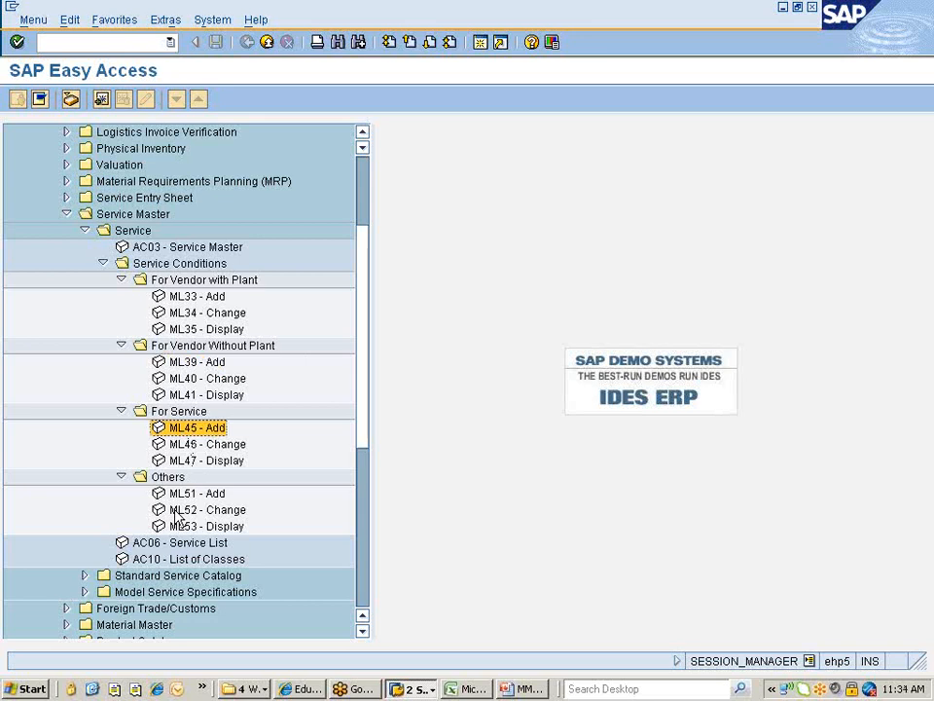
key("Down")
key("Down")
key("Down")
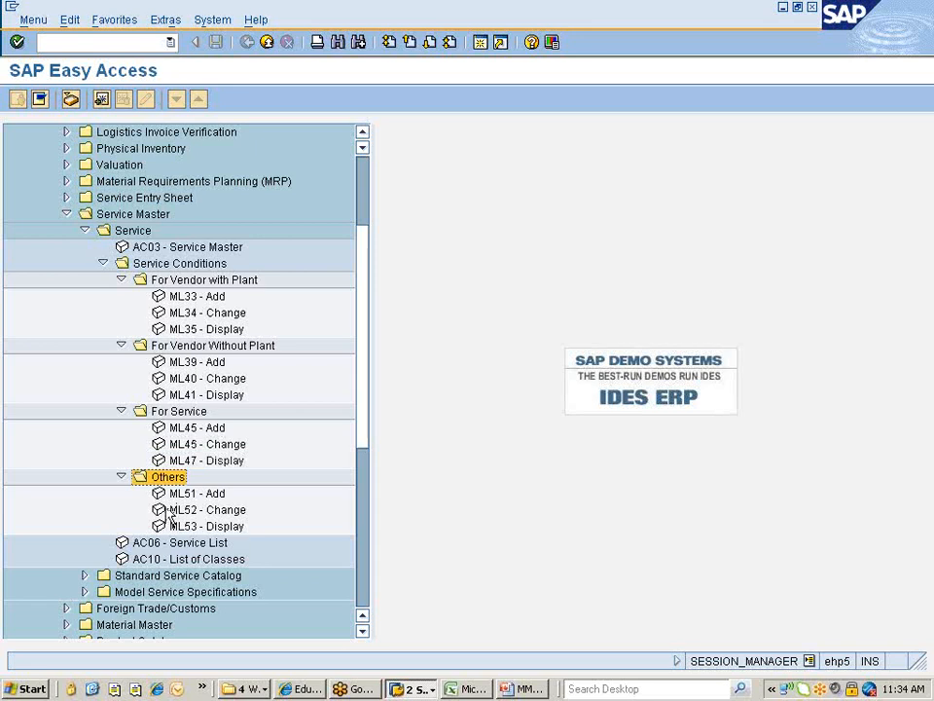
Start ML33 - Add for vendor with plant, and check the service numbers noted in the Excel class workbook.
double_click(199, 297)
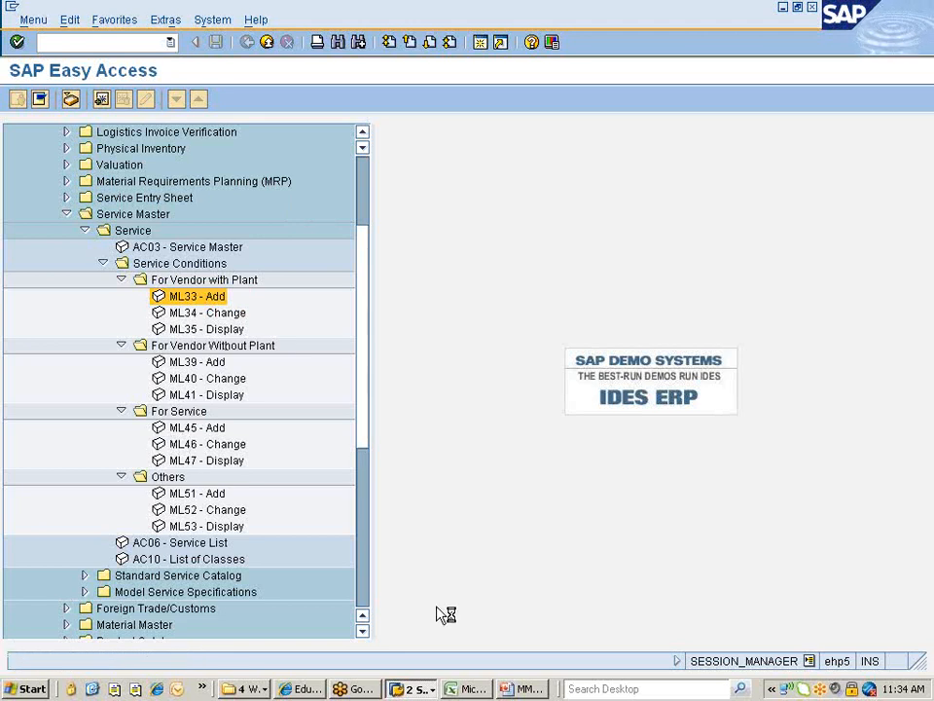
left_click(459, 688)
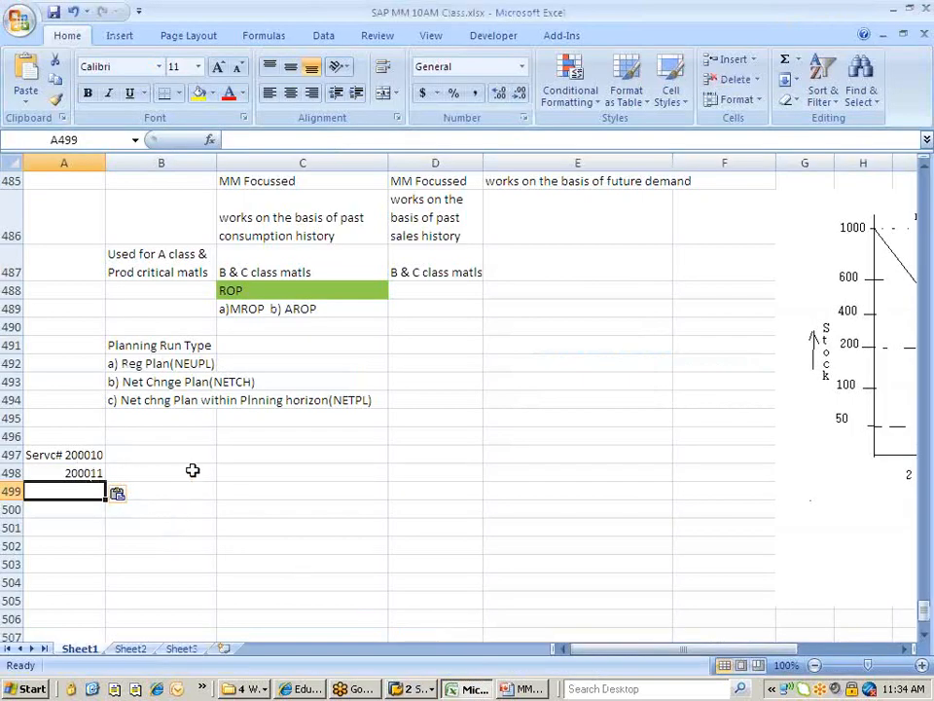
key("alt+Tab")
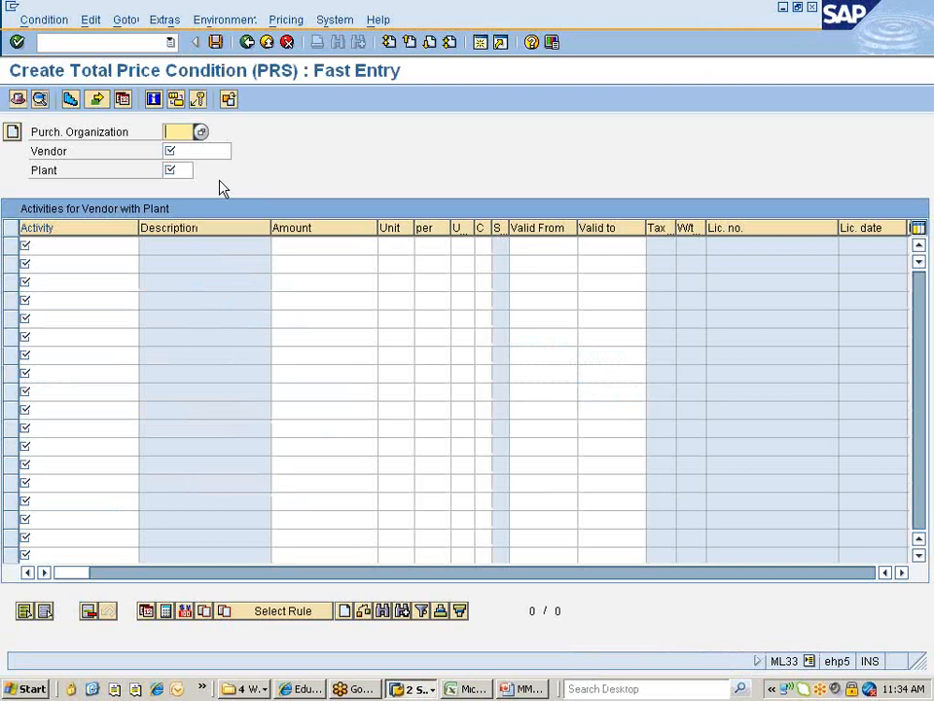
Enter purchasing organization 777C and choose vendor Venkat & Co by searching vendors under company code 7777.
type("777c")
key("Tab")
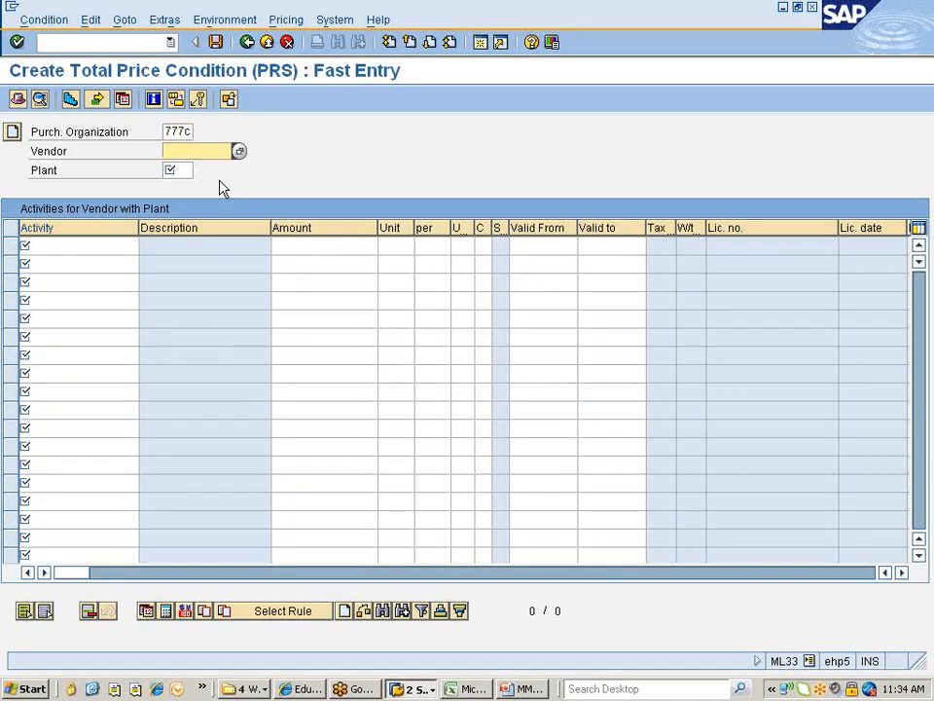
key("Return")
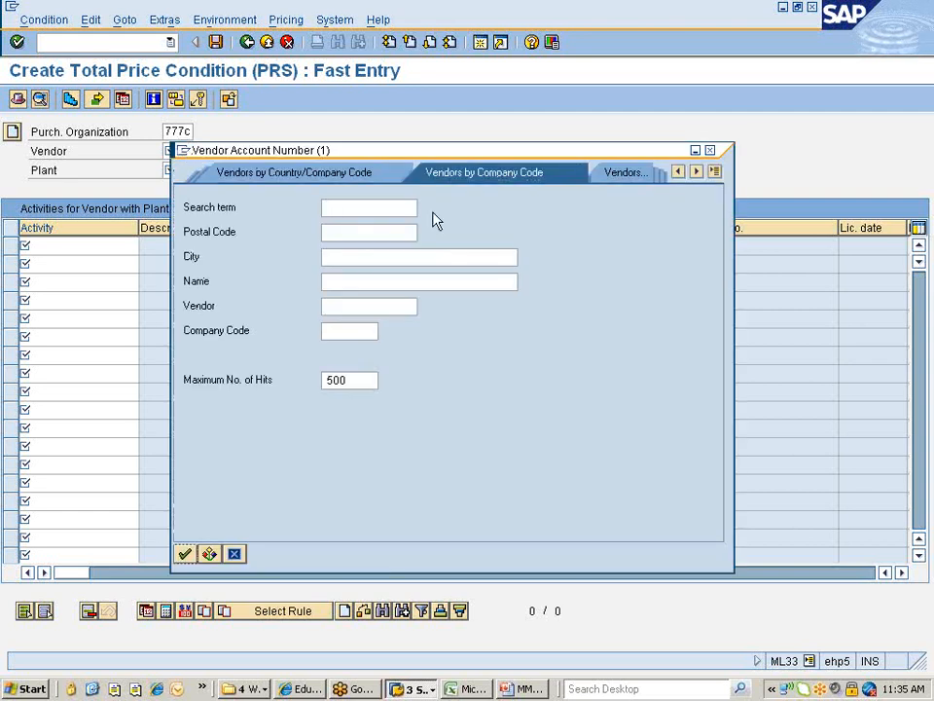
left_click(341, 308)
left_click(343, 330)
type("7777")
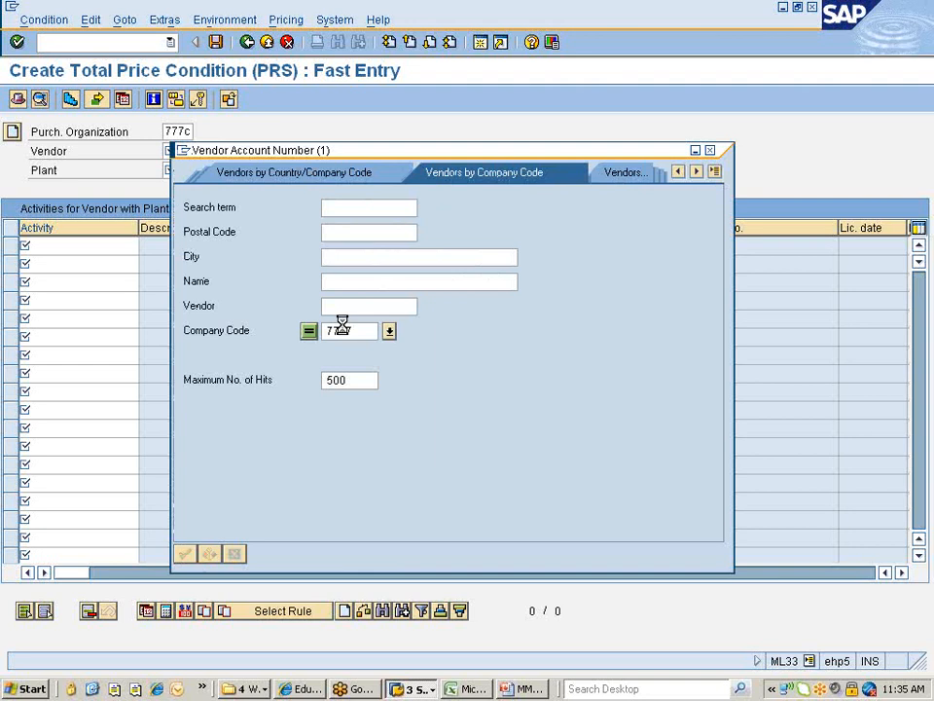
key("Return")
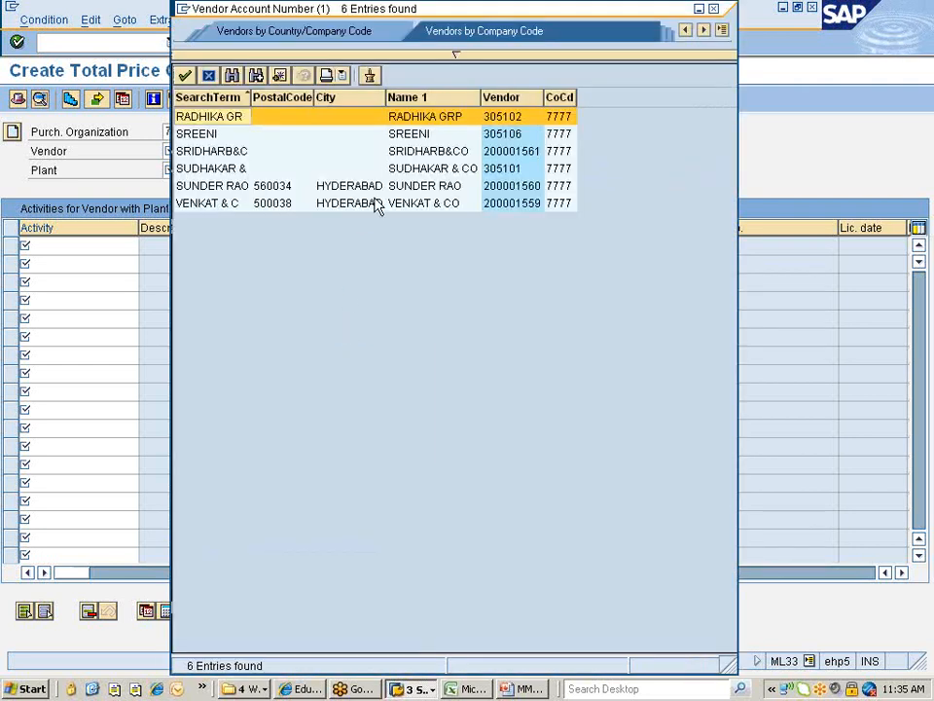
left_click(377, 207)
left_click(377, 206)
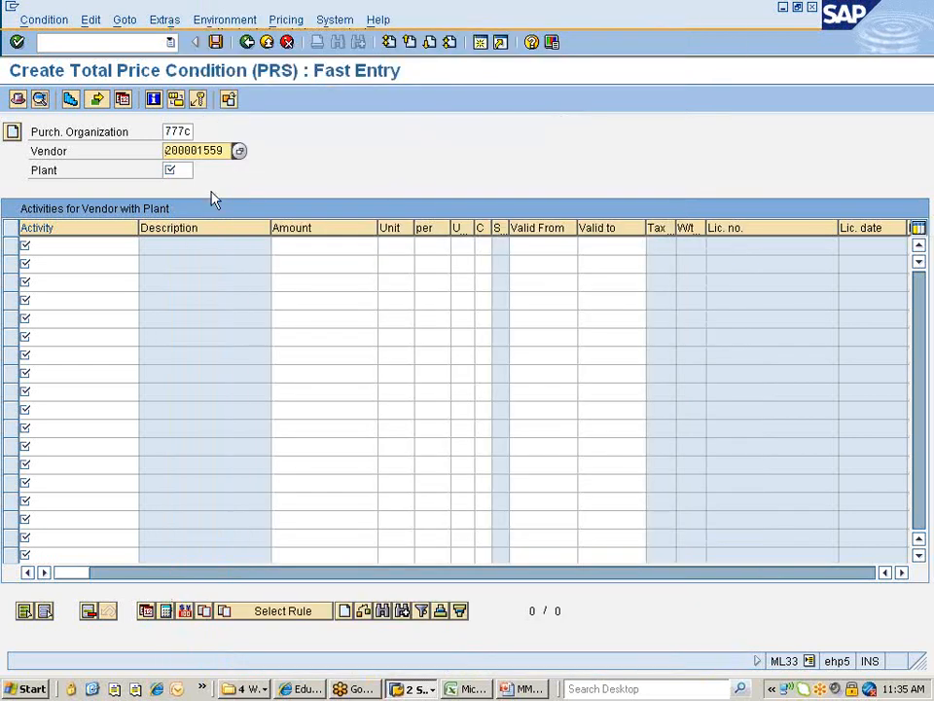
Set the plant to 777C and validate the header entries of the price condition.
left_click(177, 172)
type("777")
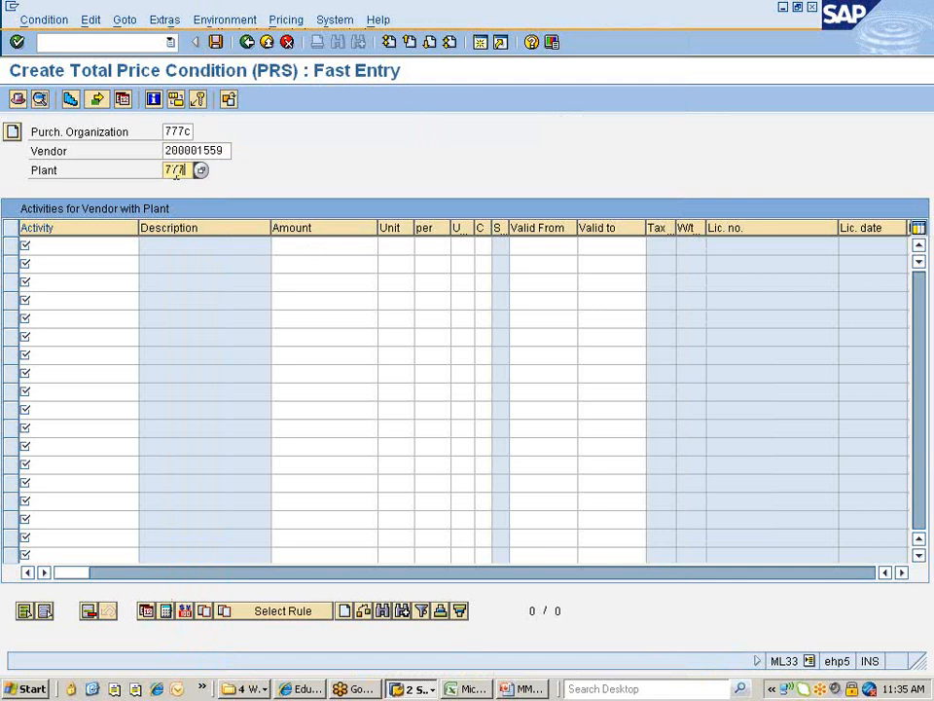
type("c")
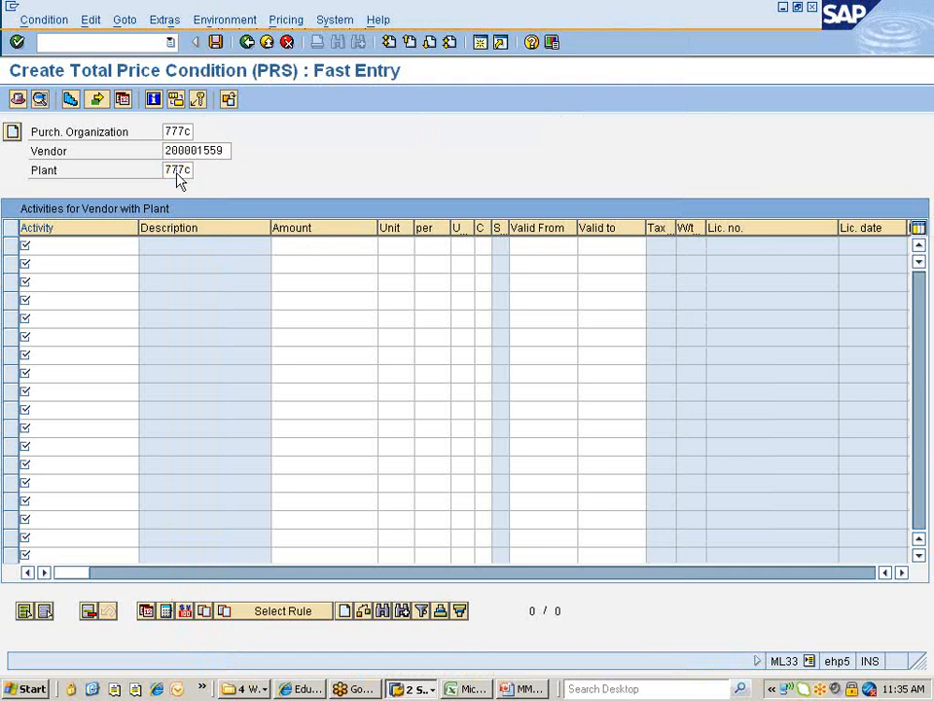
key("Return")
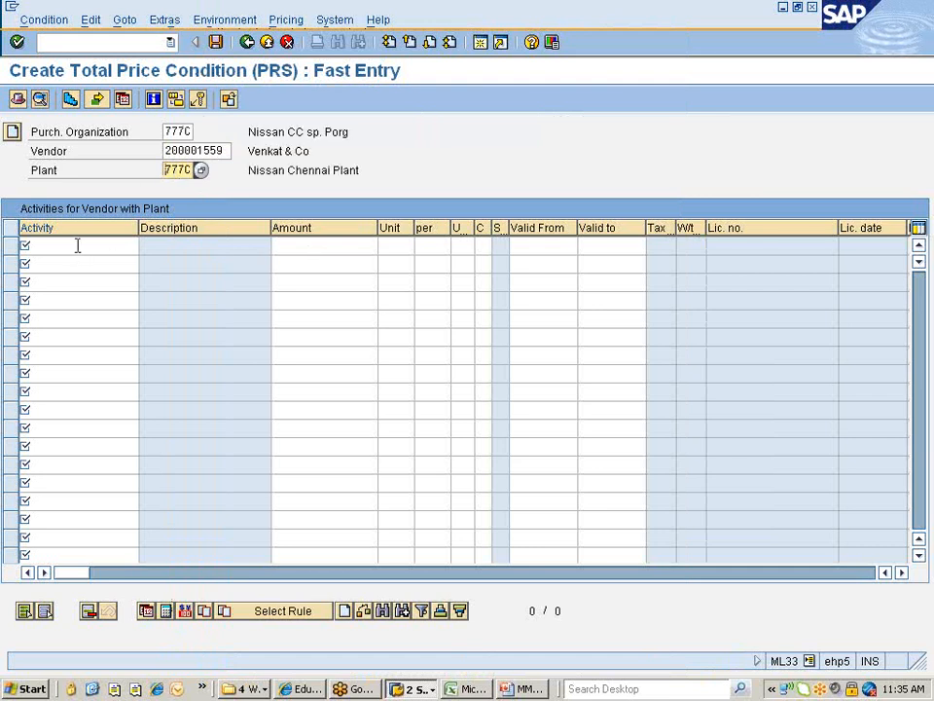
Enter activities 200011 and 200010 in the first two rows of the Activities for Vendor with Plant table.
left_click(76, 245)
type("200011")
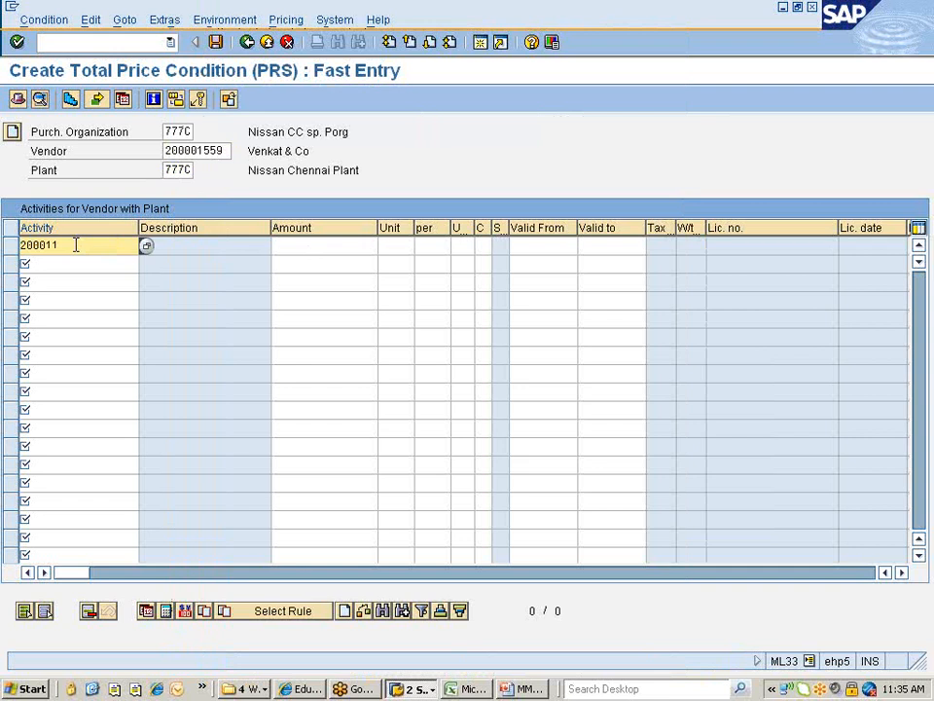
left_click(44, 264)
type("200011")
key("BackSpace")
type("0")
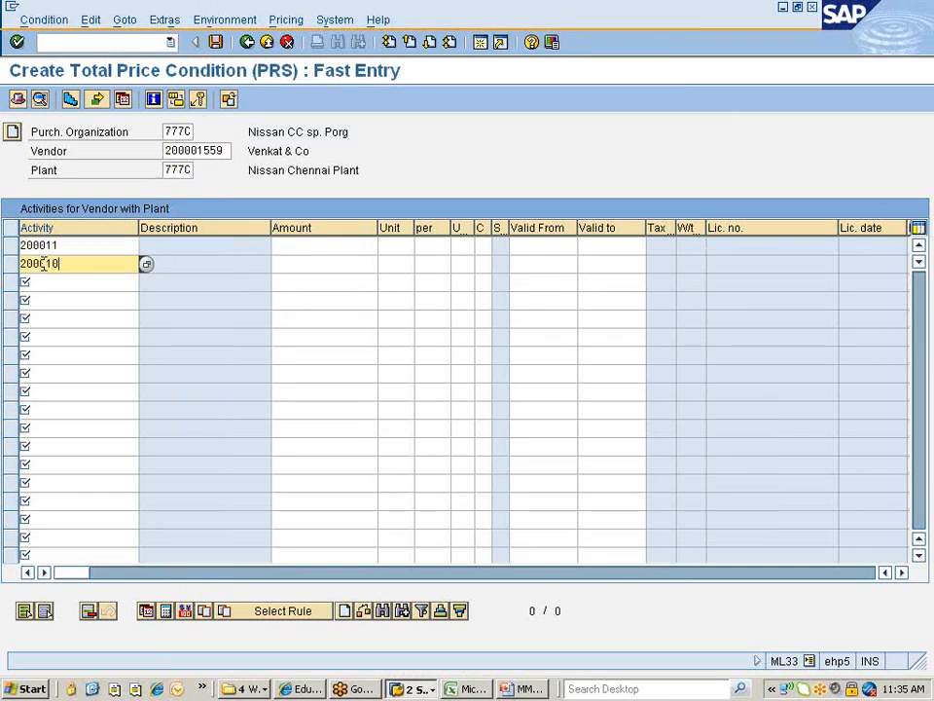
Set the amount to 1500 for activity 200011 and 1000 for activity 200010, and validate the entries.
left_click(324, 244)
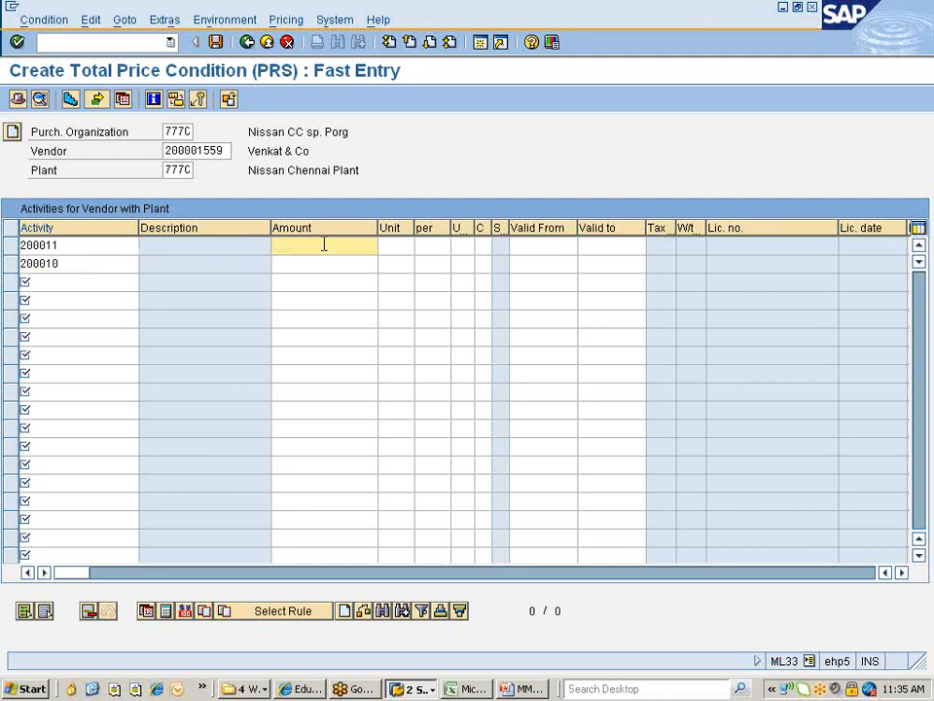
left_click(309, 267)
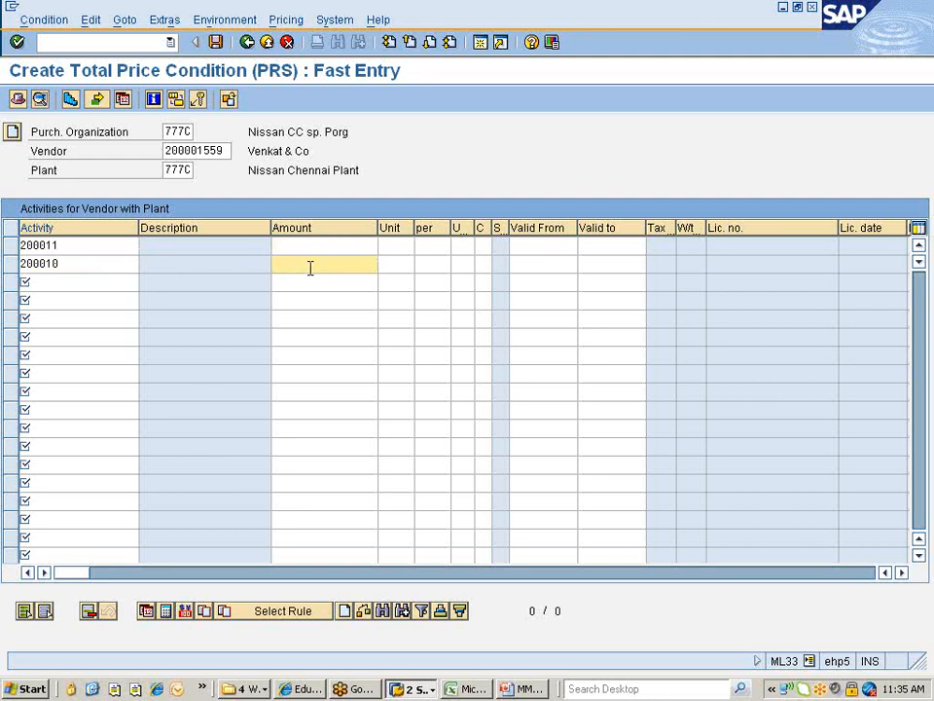
type("1000")
left_click(309, 244)
type("1500")
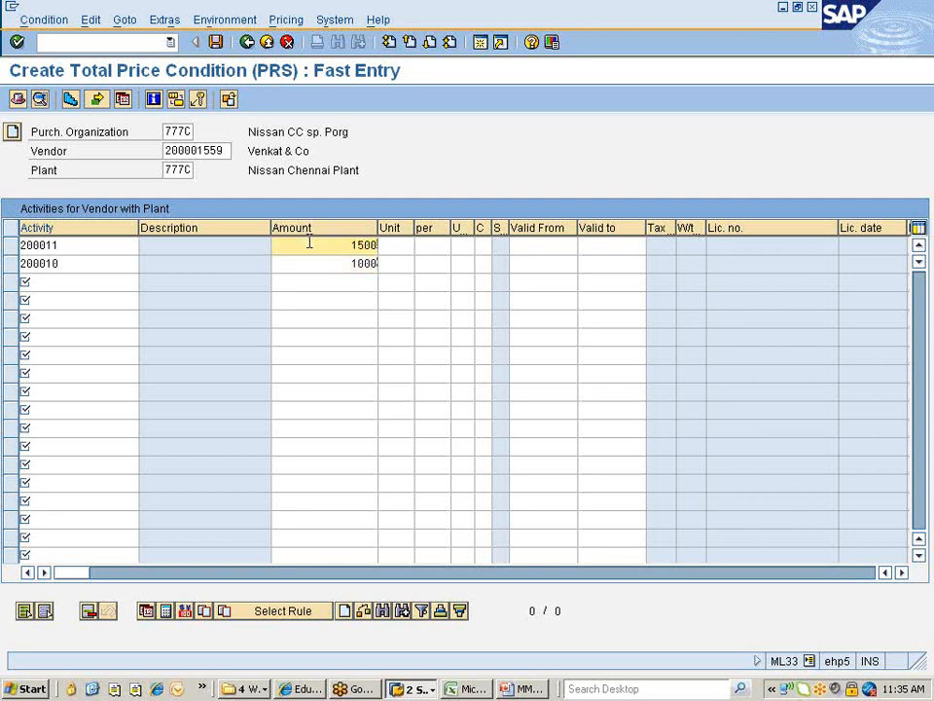
key("Return")
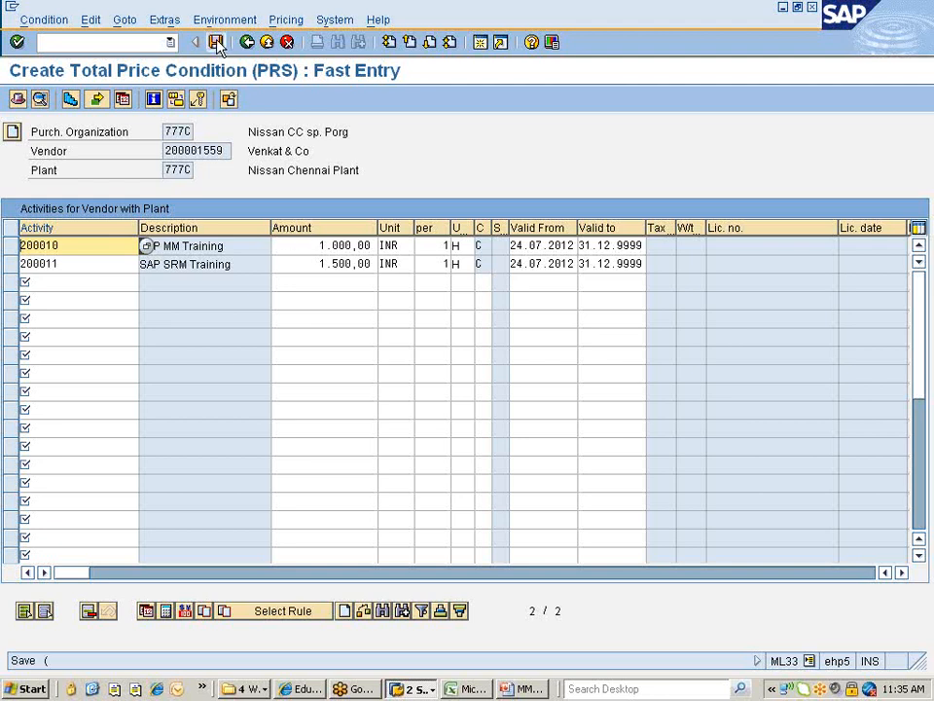
Select the SAP MM Training row, locate the Scales function, and save the condition records.
left_click(273, 99)
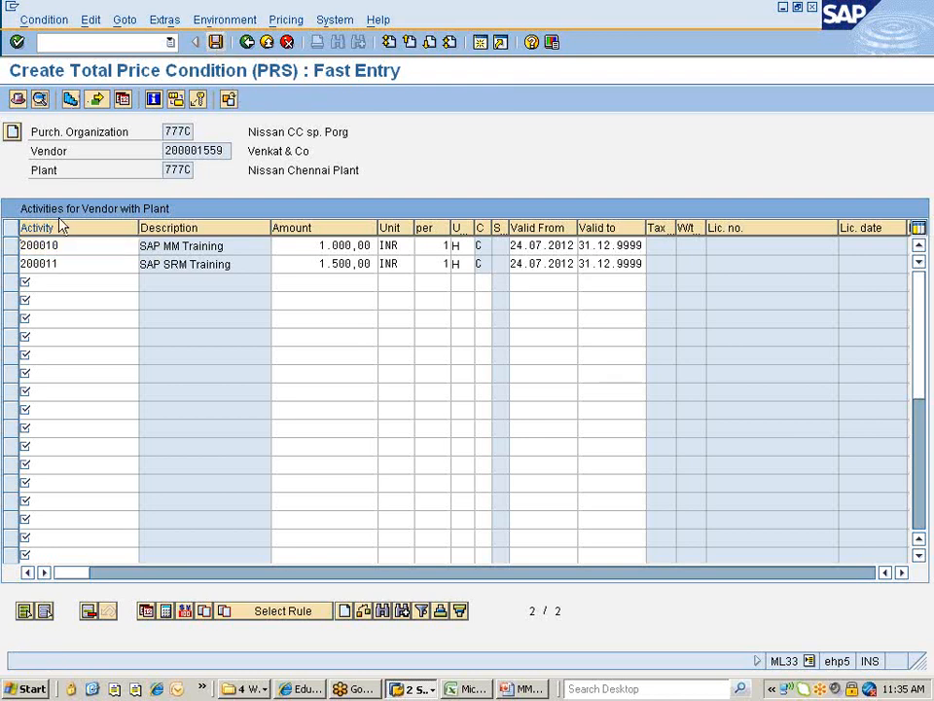
left_click(9, 245)
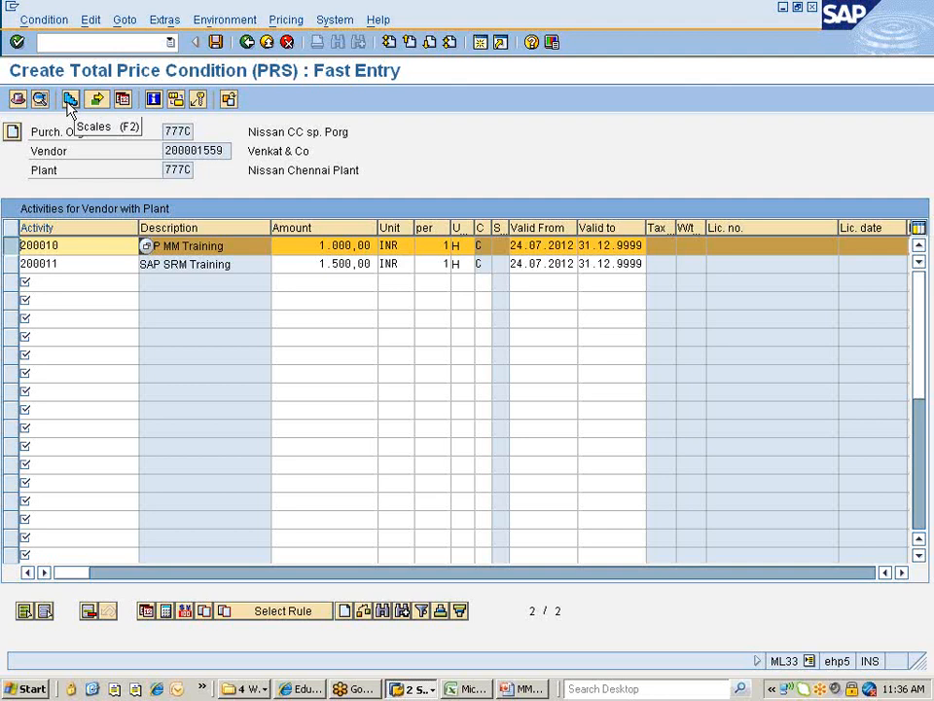
left_click(216, 42)
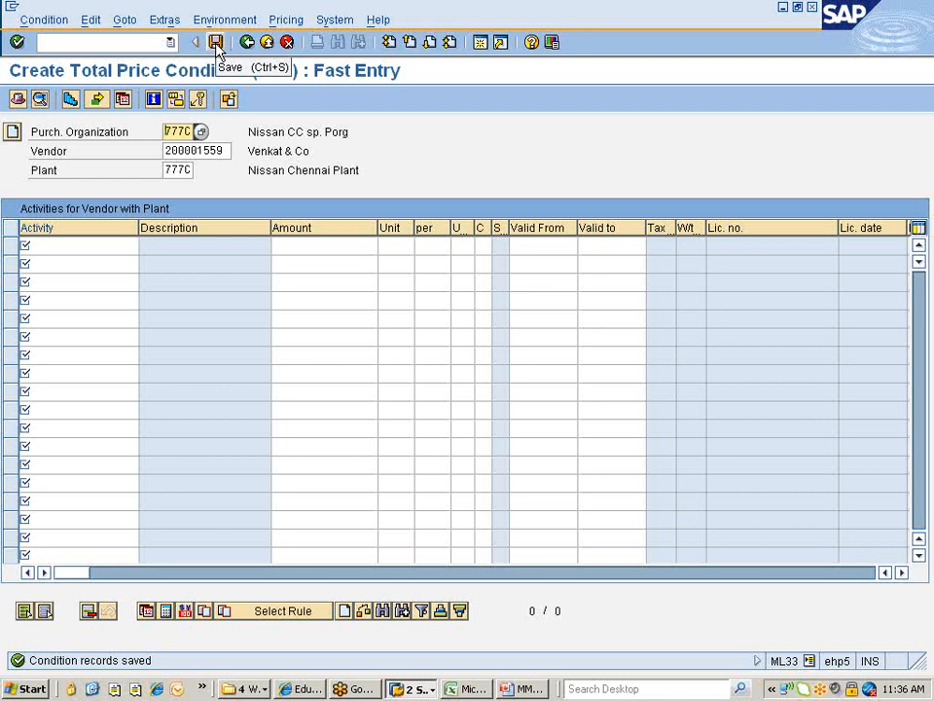
Switch to the PowerPoint presentation MM320_02 and read the service conditions notes and the Chapter 2 review page.
left_click(528, 688)
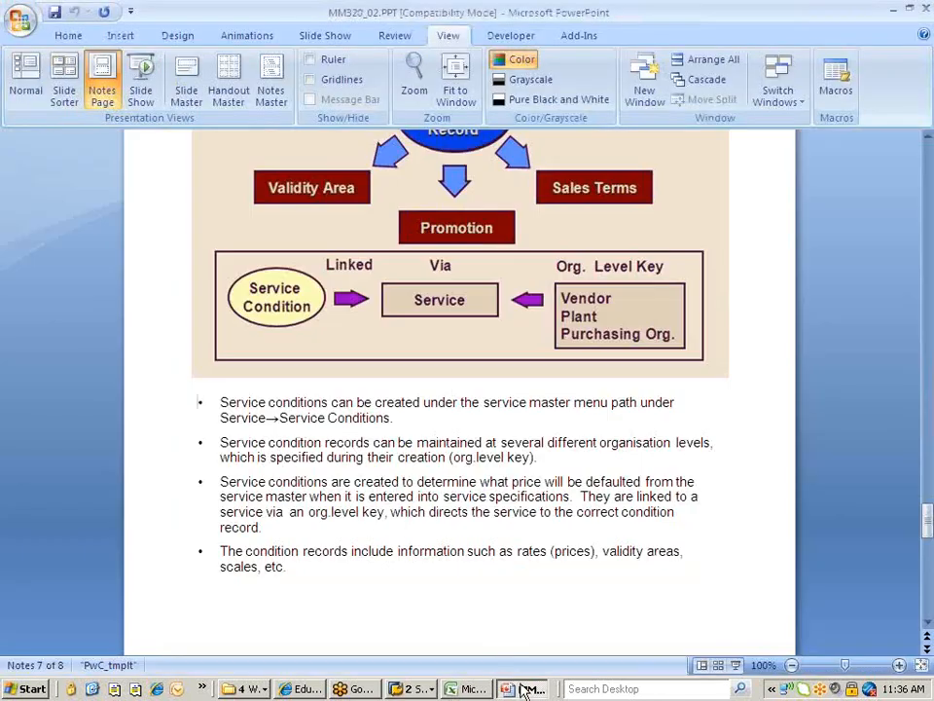
scroll(477, 594, "down", 2)
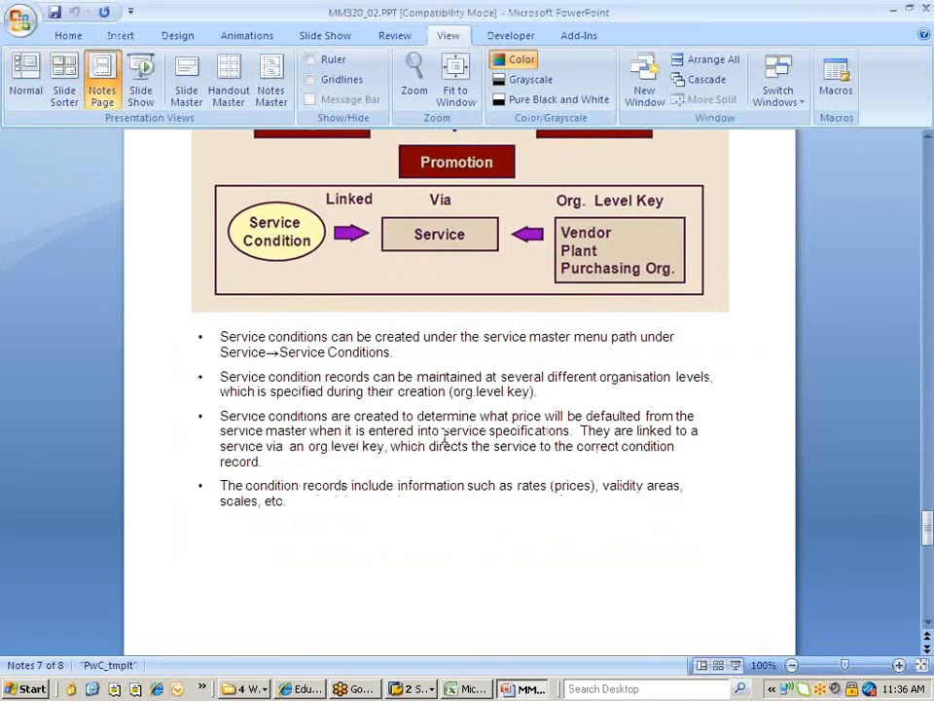
scroll(444, 477, "down", 6)
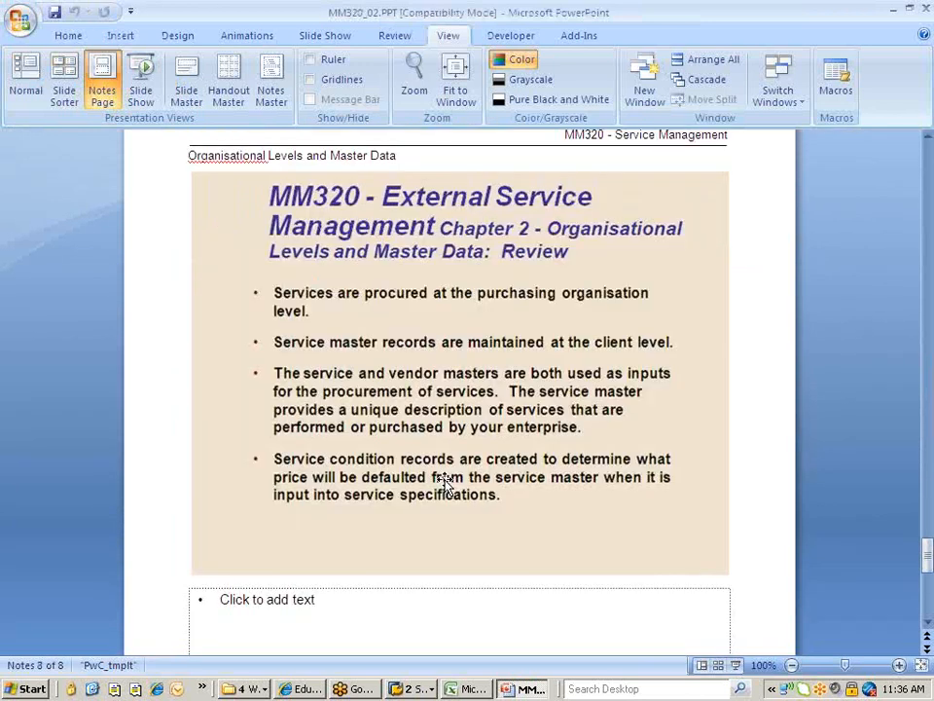
scroll(398, 471, "down", 2)
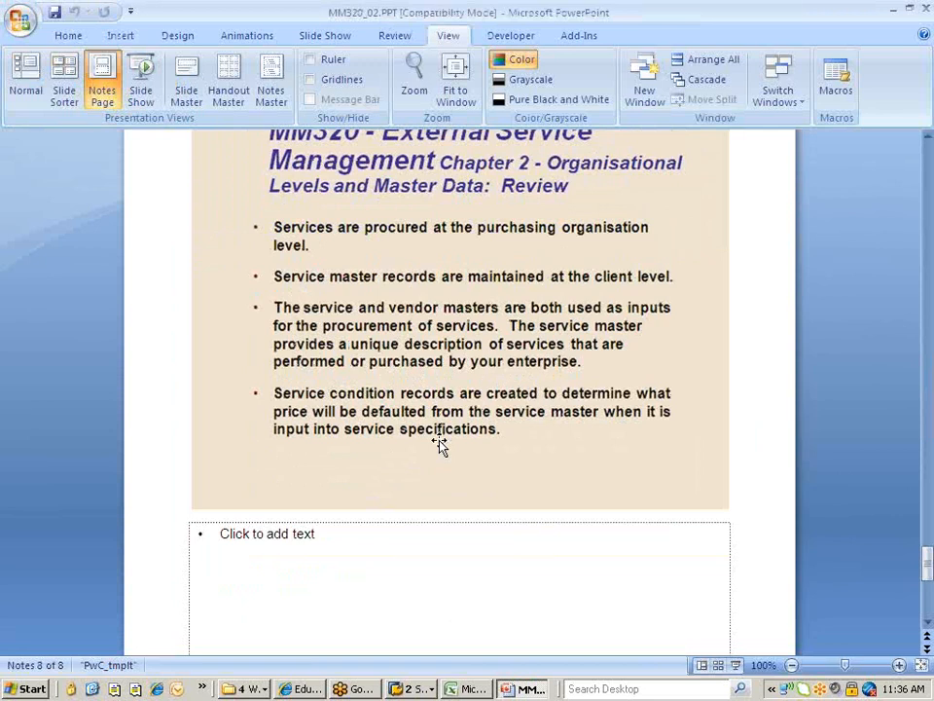
scroll(379, 350, "up", 1)
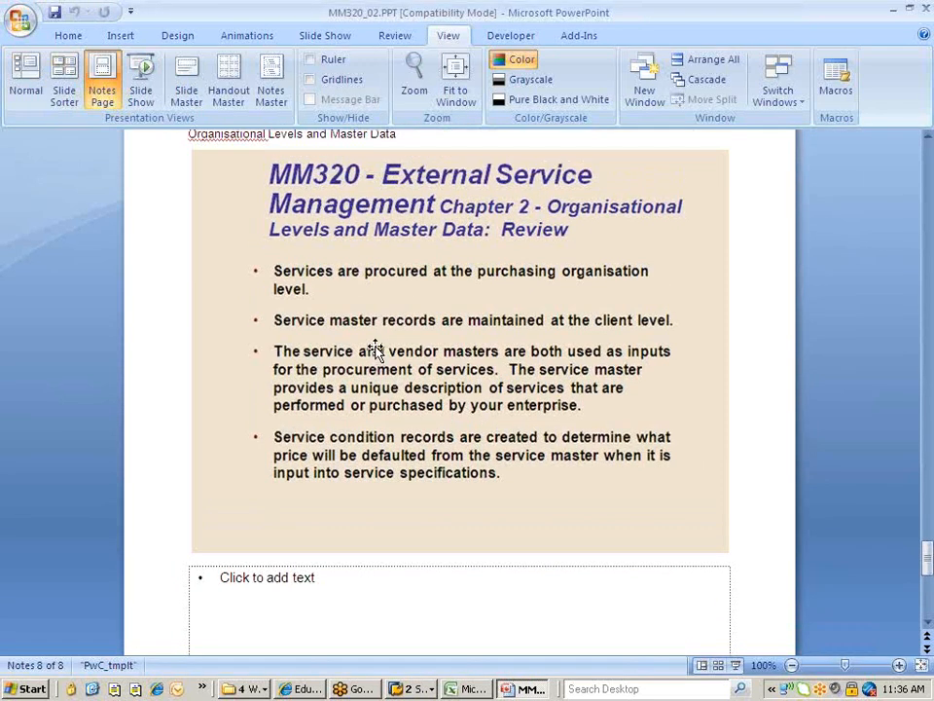